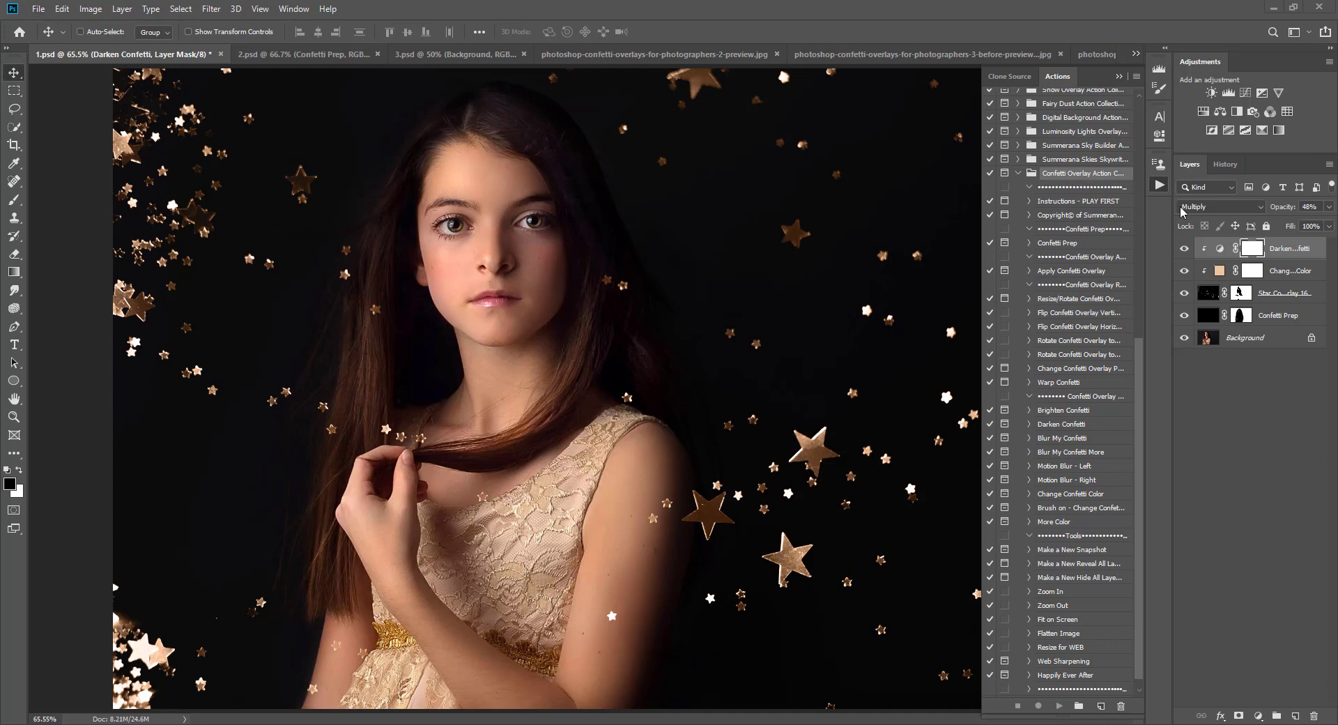
# Step: Set the star confetti overlay layer's blend mode to Screen
pyautogui.click(1217, 295)
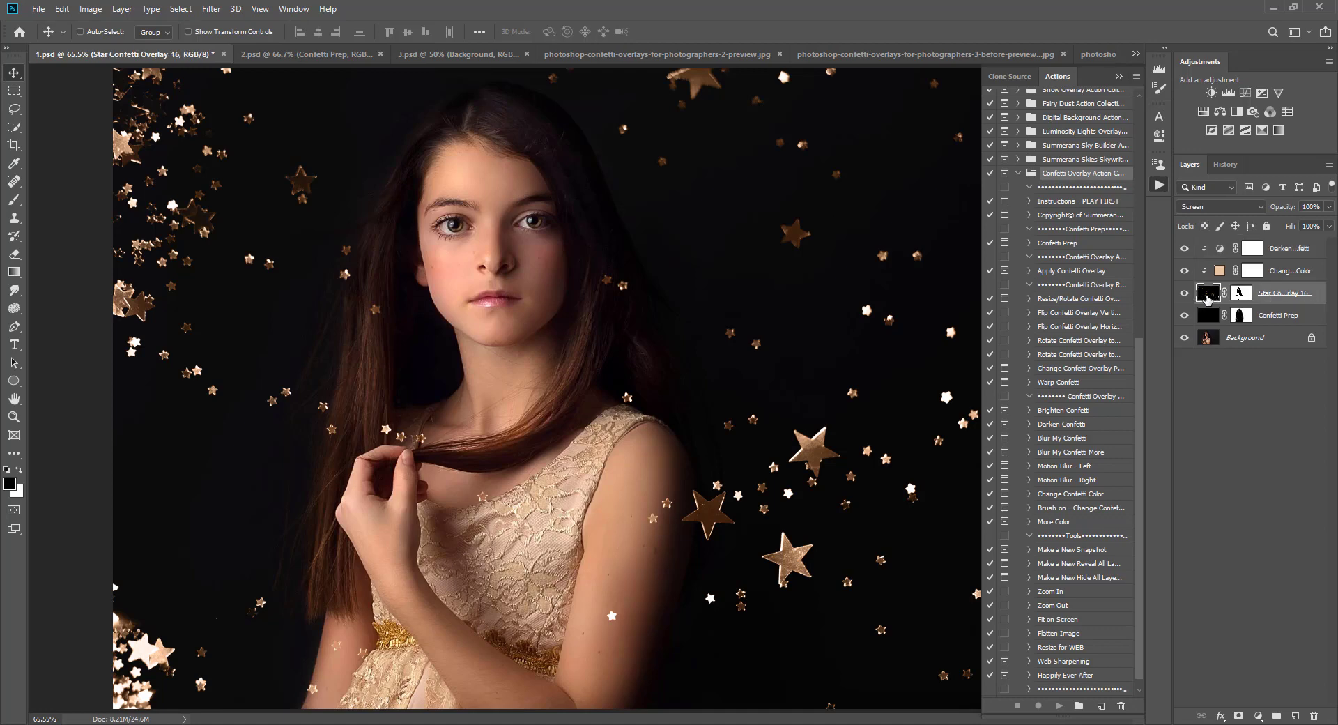
pyautogui.click(1219, 207)
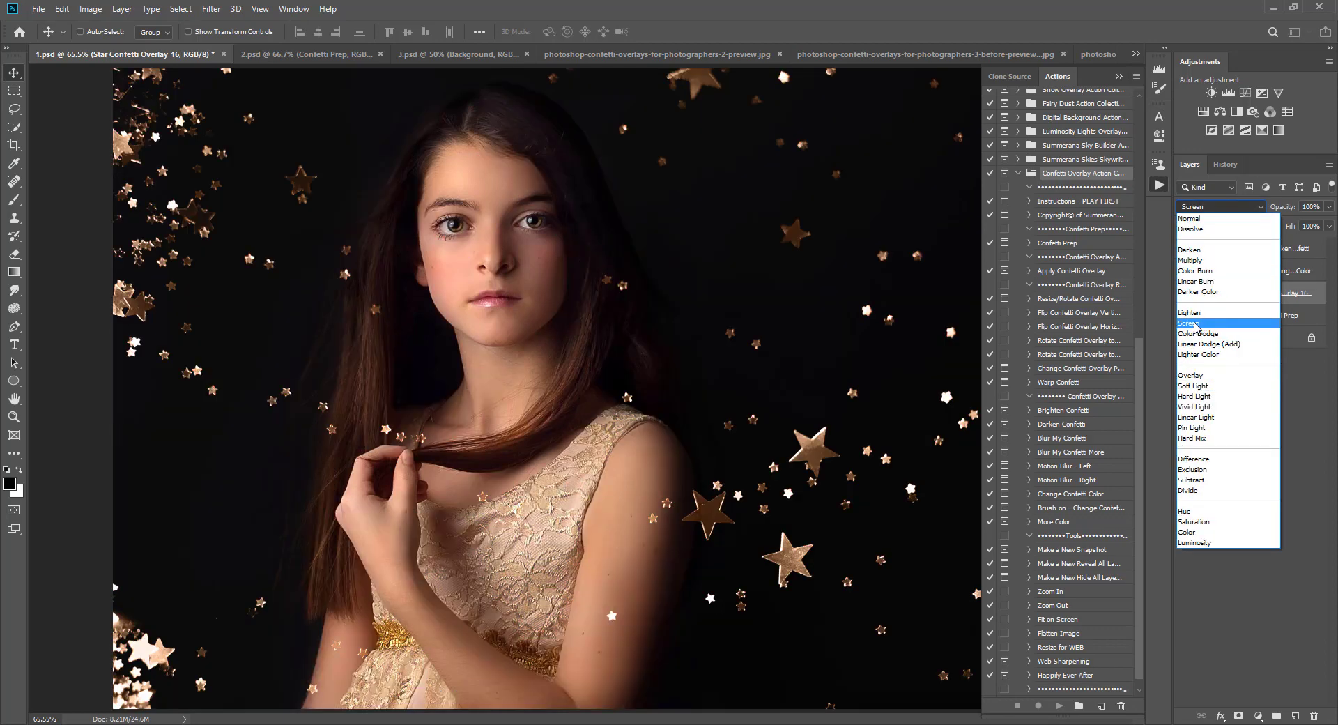
pyautogui.click(1195, 324)
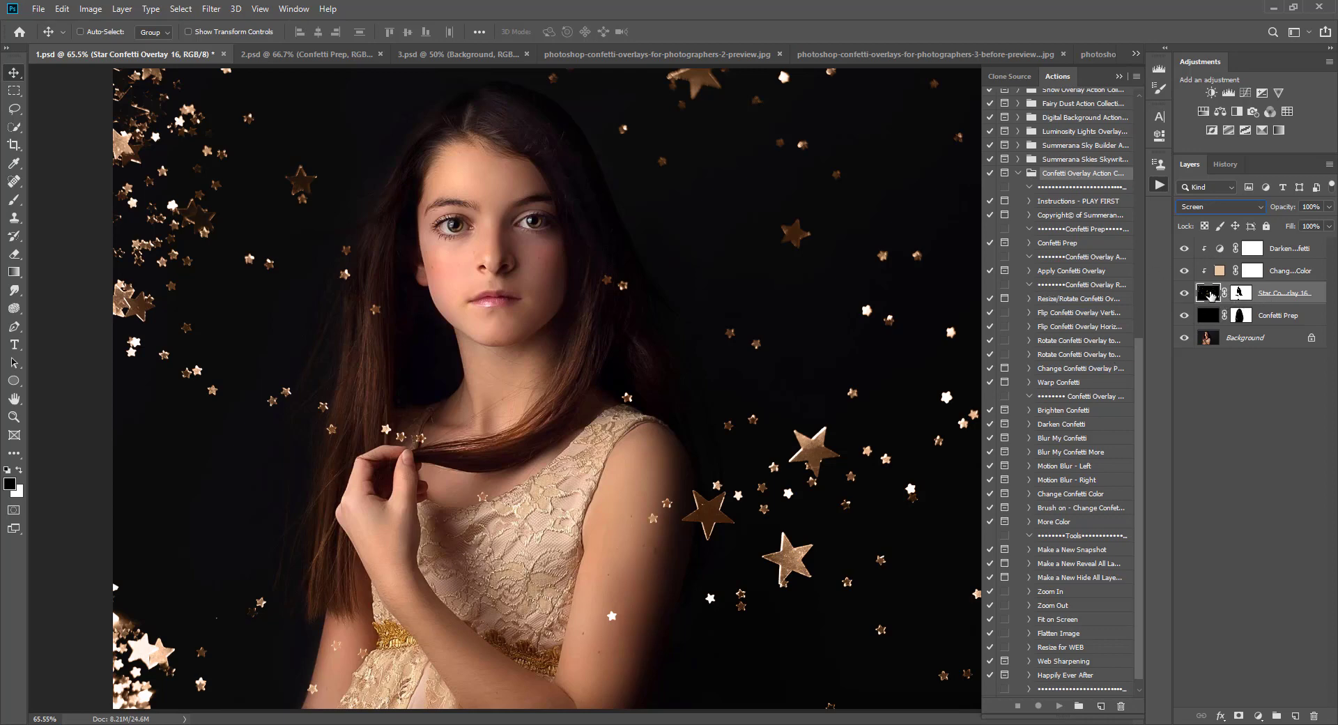
# Step: Select all the confetti layers above the Background and delete them
pyautogui.click(1286, 249)
pyautogui.keyDown('shift'); pyautogui.click(1286, 297); pyautogui.keyUp('shift')
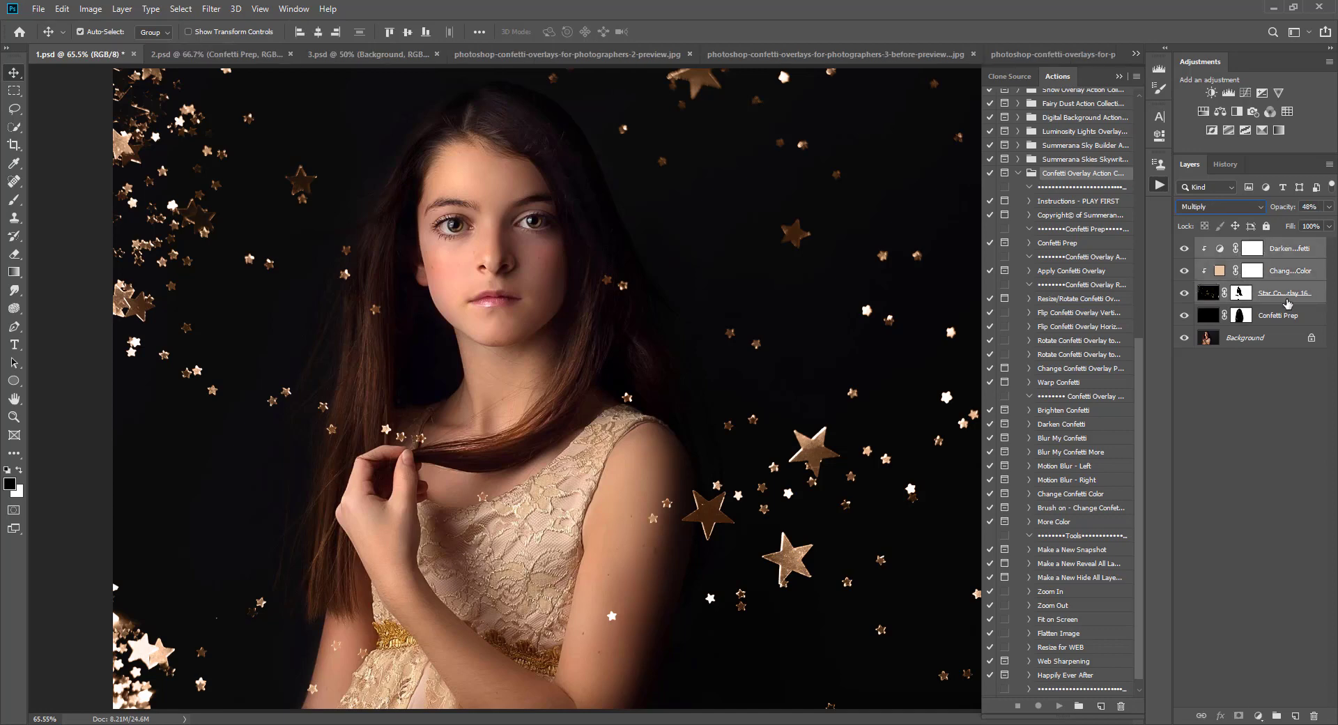
pyautogui.keyDown('shift'); pyautogui.click(1286, 319); pyautogui.keyUp('shift')
pyautogui.moveTo(1286, 319); pyautogui.dragTo(1314, 715)
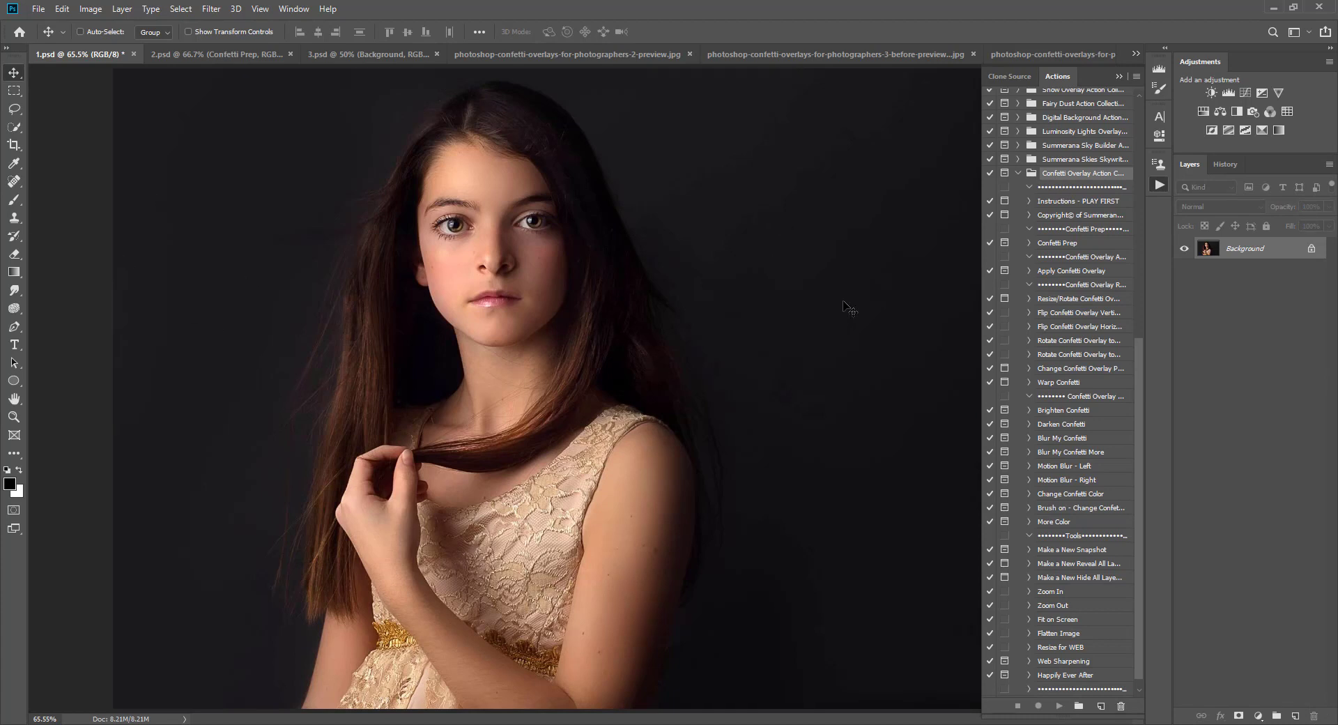
# Step: Run the Confetti Prep action
pyautogui.click(1049, 244)
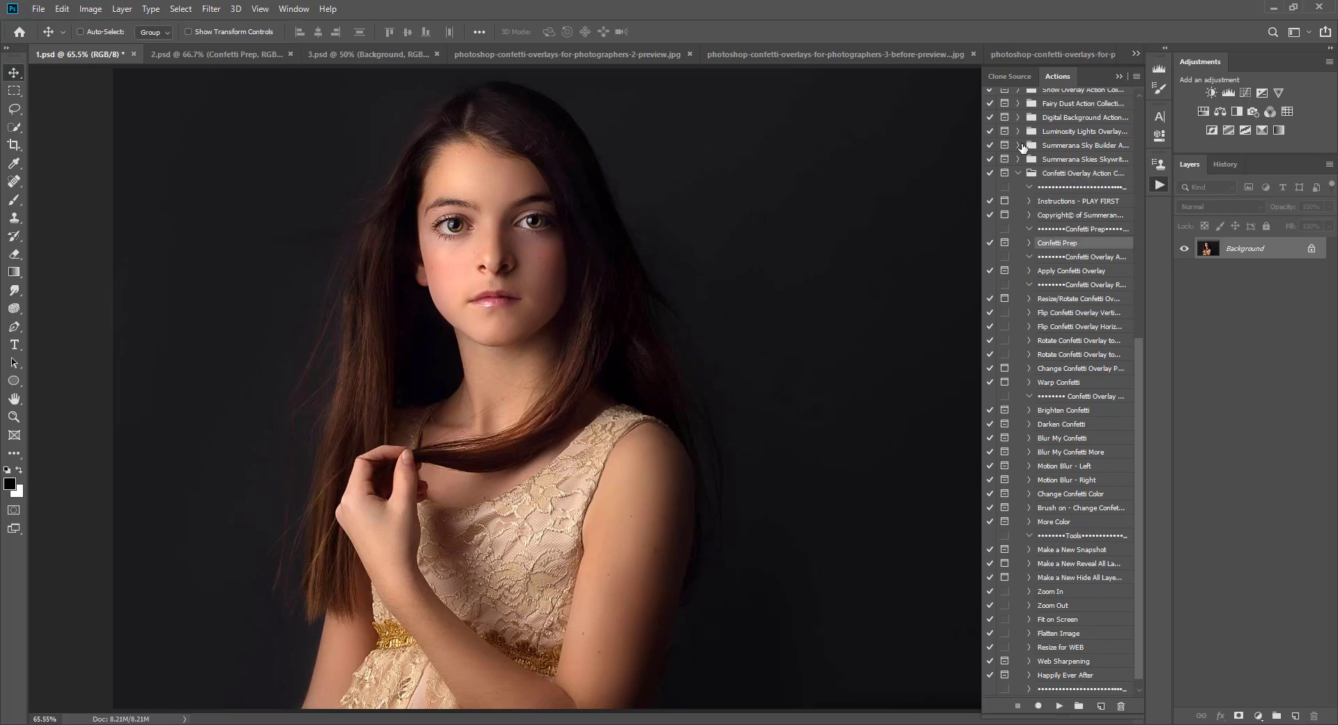
pyautogui.click(1058, 705)
pyautogui.click(705, 320)
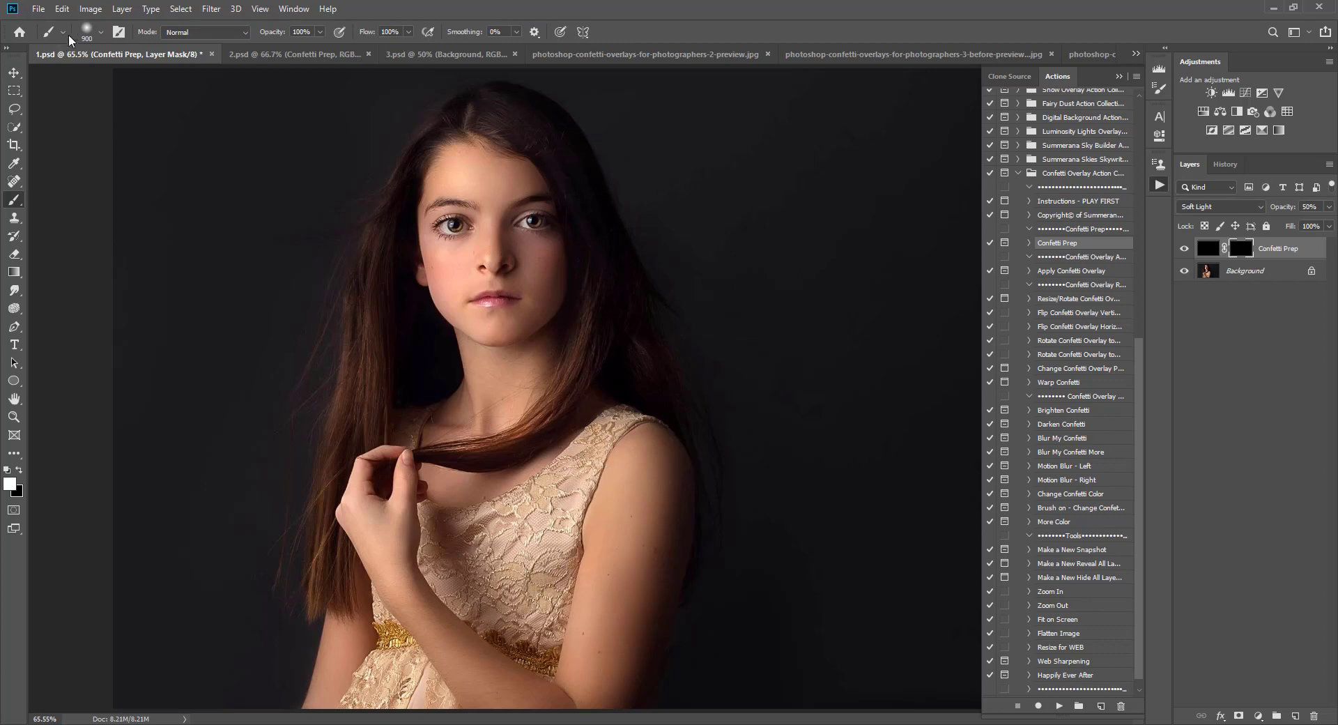
# Step: Choose the Soft Round brush and reduce its size to 400 px
pyautogui.click(91, 31)
pyautogui.click(51, 173)
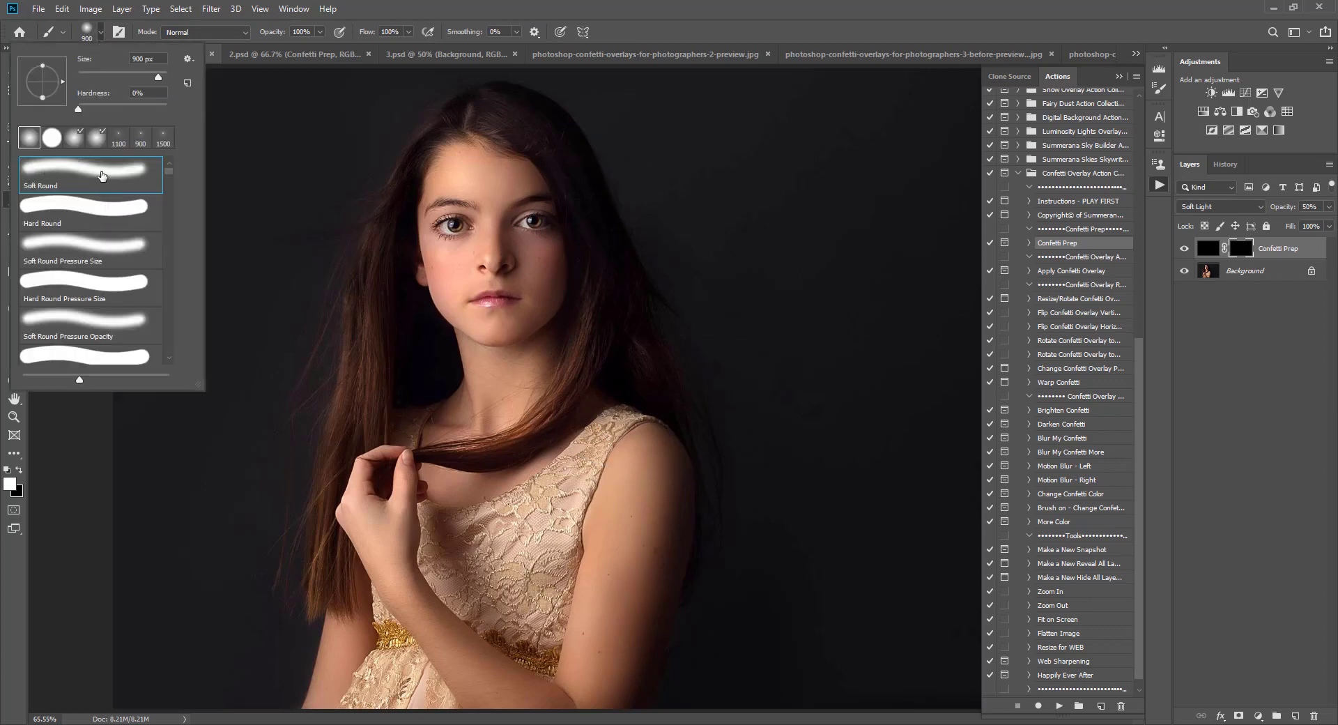
pyautogui.click(742, 27)
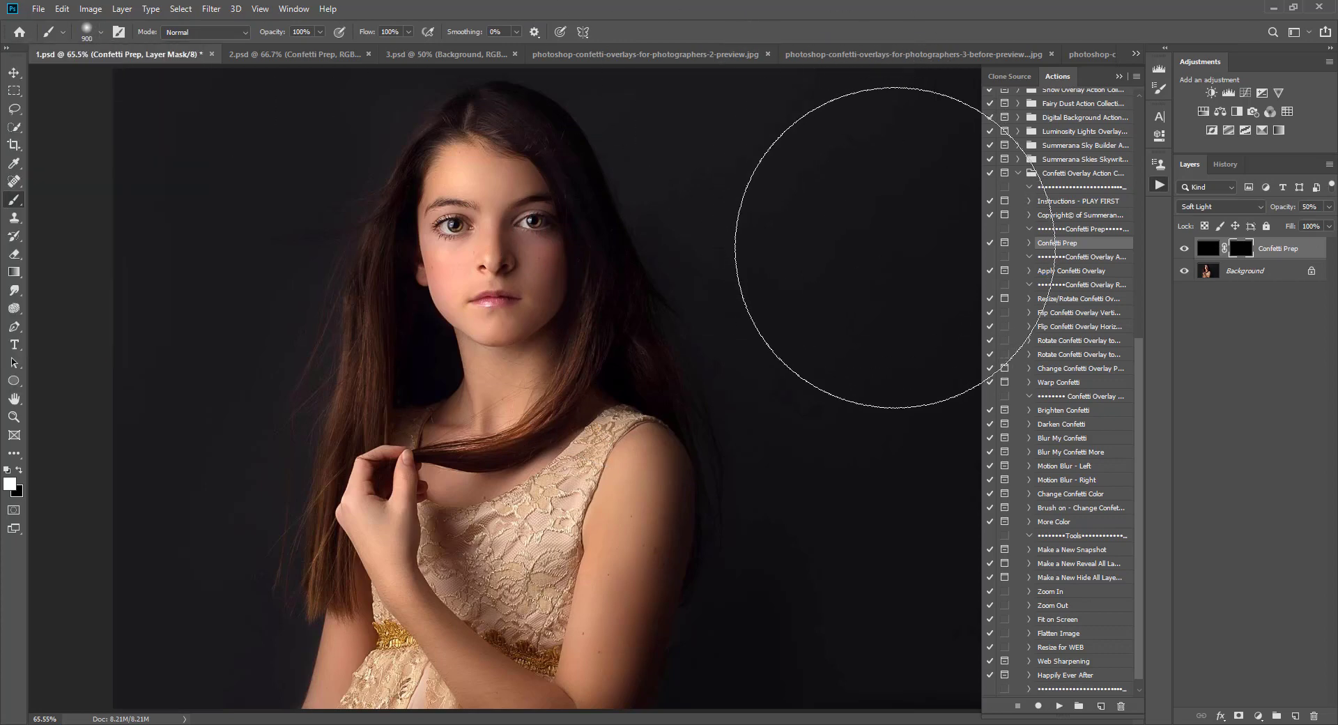
pyautogui.press('[')
pyautogui.press('[')
pyautogui.hotkey('ctrl', '-')
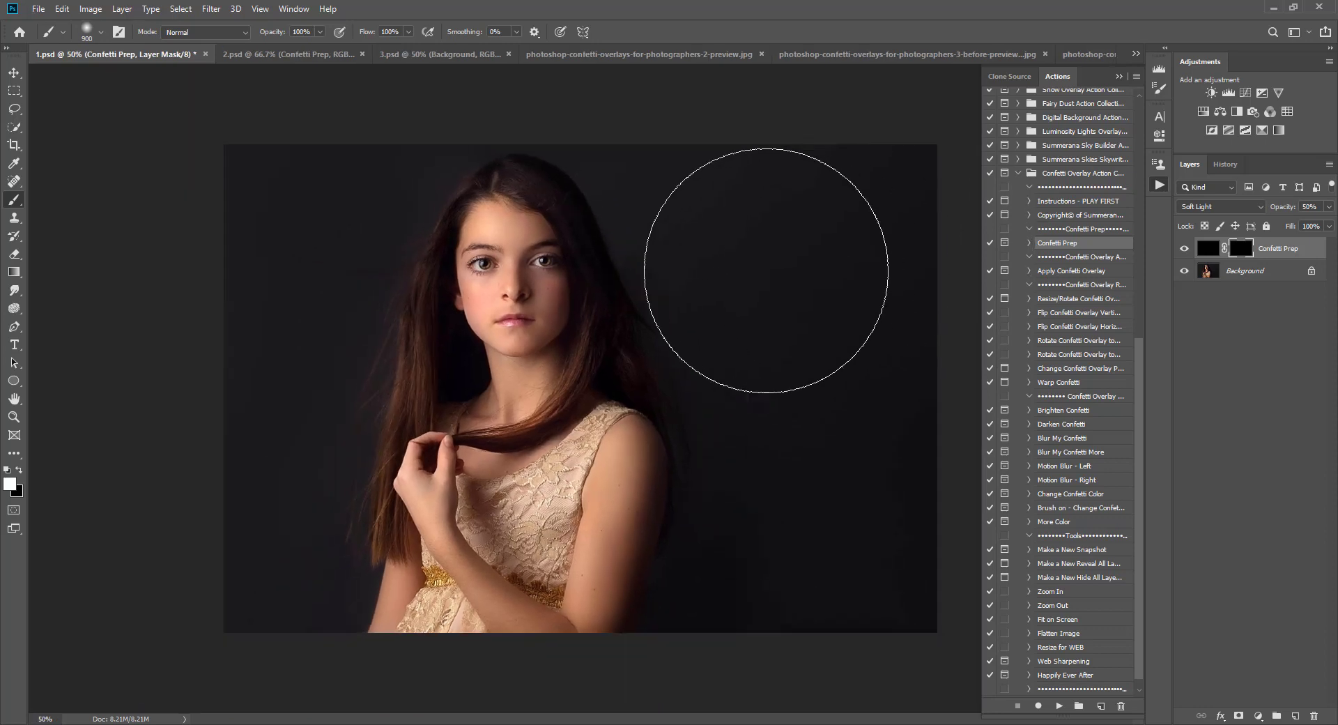
pyautogui.press('[')
pyautogui.press('[')
pyautogui.press('[')
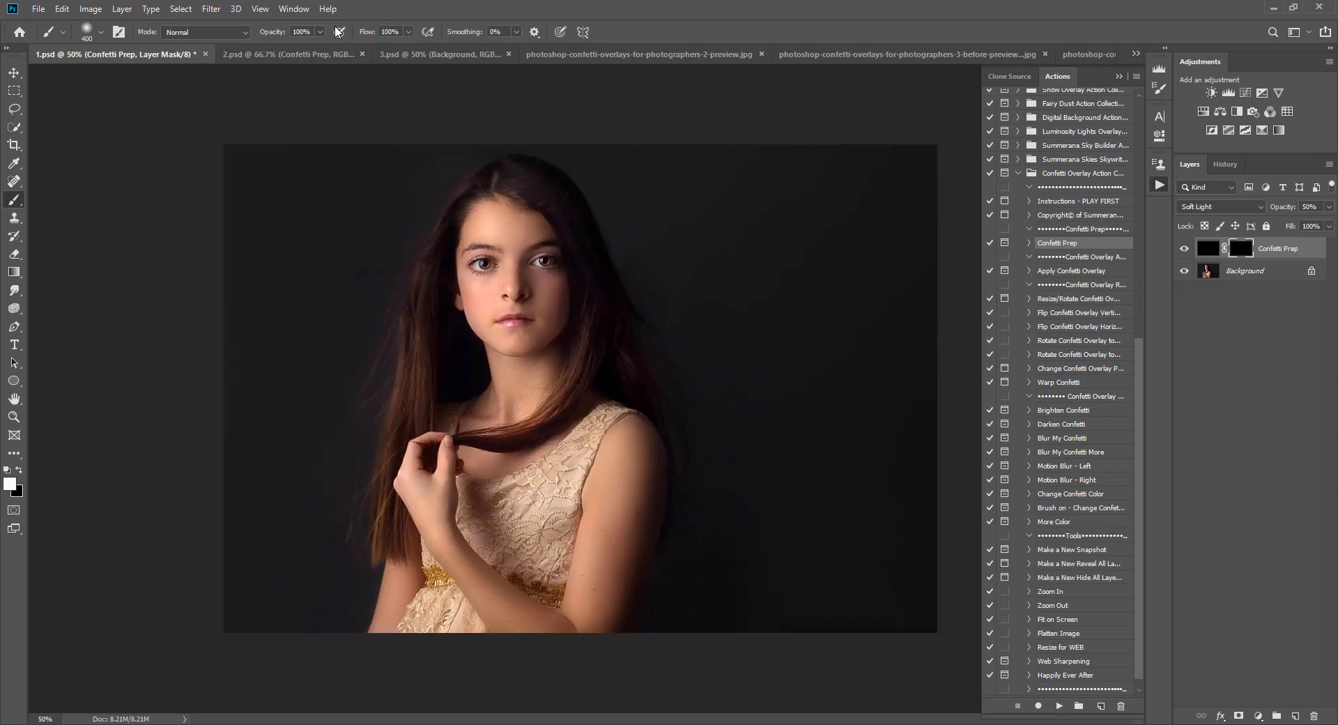
# Step: Set the brush opacity to 100% and the foreground color to white
pyautogui.click(321, 31)
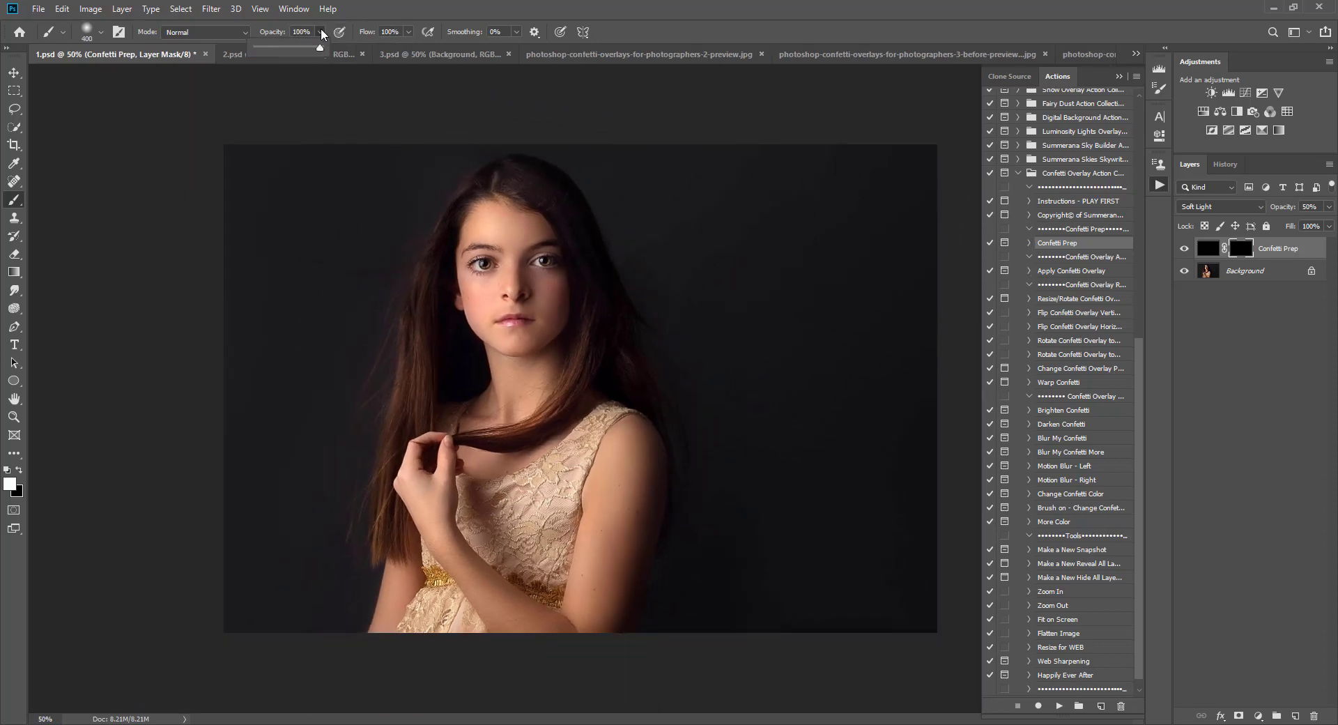
pyautogui.click(321, 31)
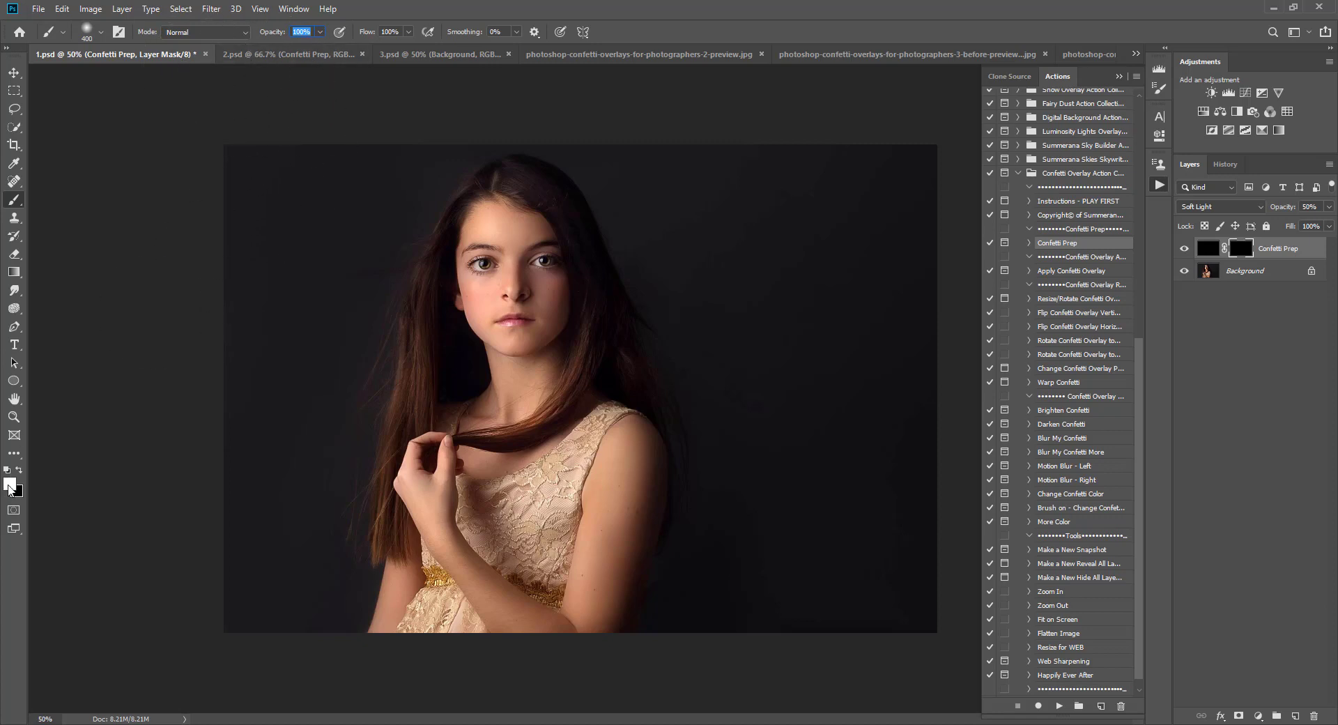
pyautogui.click(15, 492)
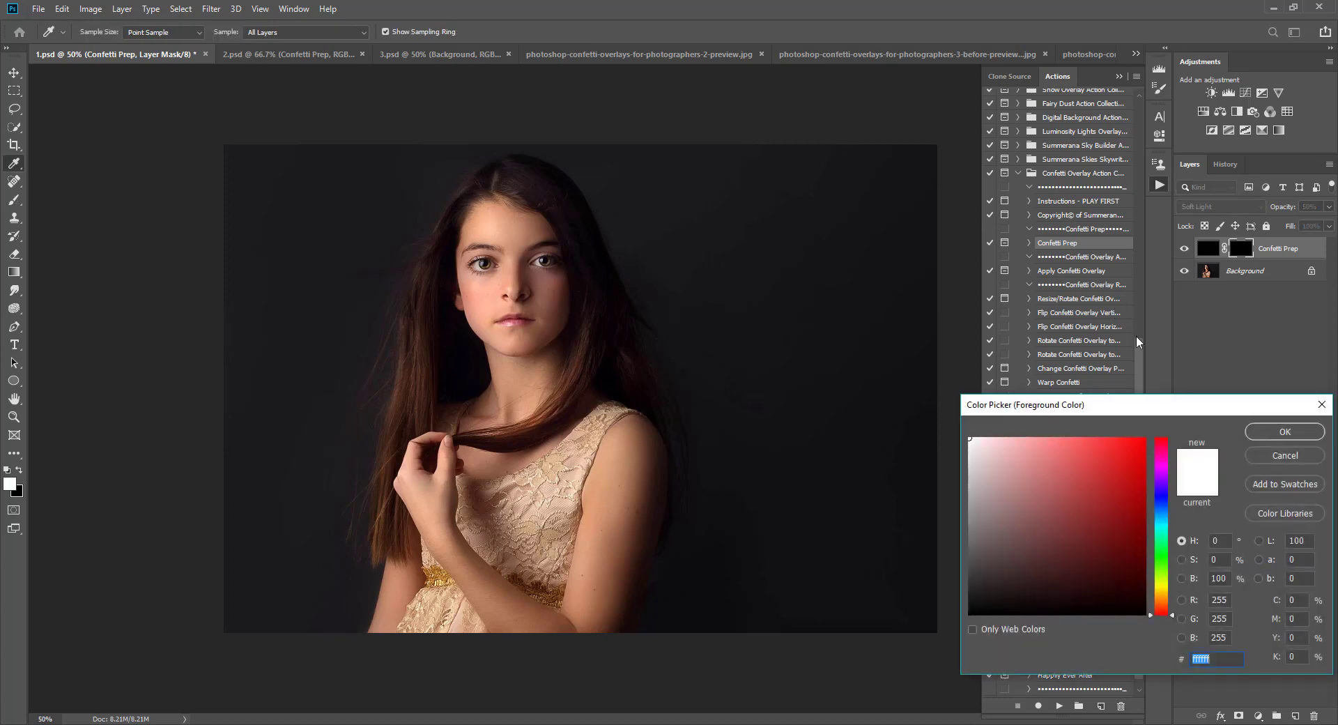
pyautogui.click(1278, 434)
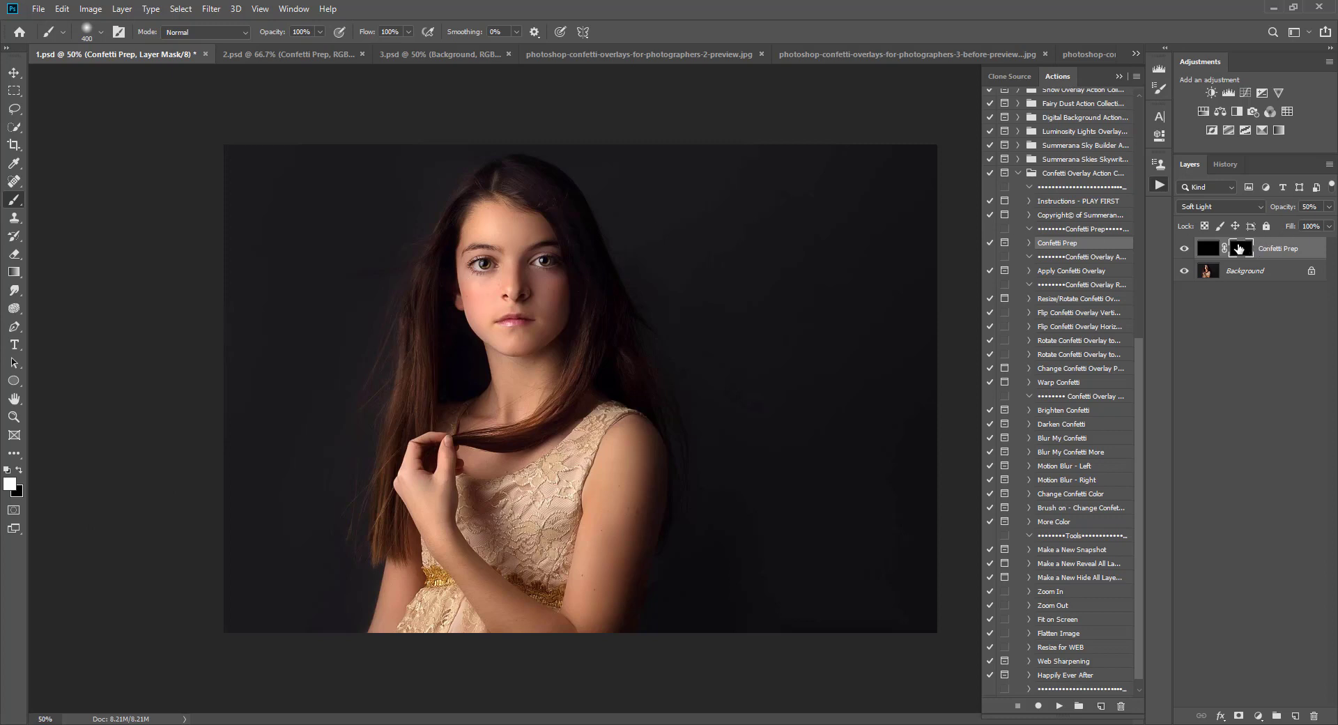
# Step: Paint white on the Confetti Prep mask over the dark background around the girl with a 250 px brush
pyautogui.moveTo(854, 215)
pyautogui.mouseDown()
pyautogui.moveTo(910, 211)
pyautogui.moveTo(892, 153)
pyautogui.moveTo(913, 241)
pyautogui.moveTo(905, 310)
pyautogui.moveTo(748, 229)
pyautogui.moveTo(651, 131)
pyautogui.moveTo(746, 297)
pyautogui.moveTo(720, 318)
pyautogui.moveTo(620, 157)
pyautogui.moveTo(926, 403)
pyautogui.mouseUp()
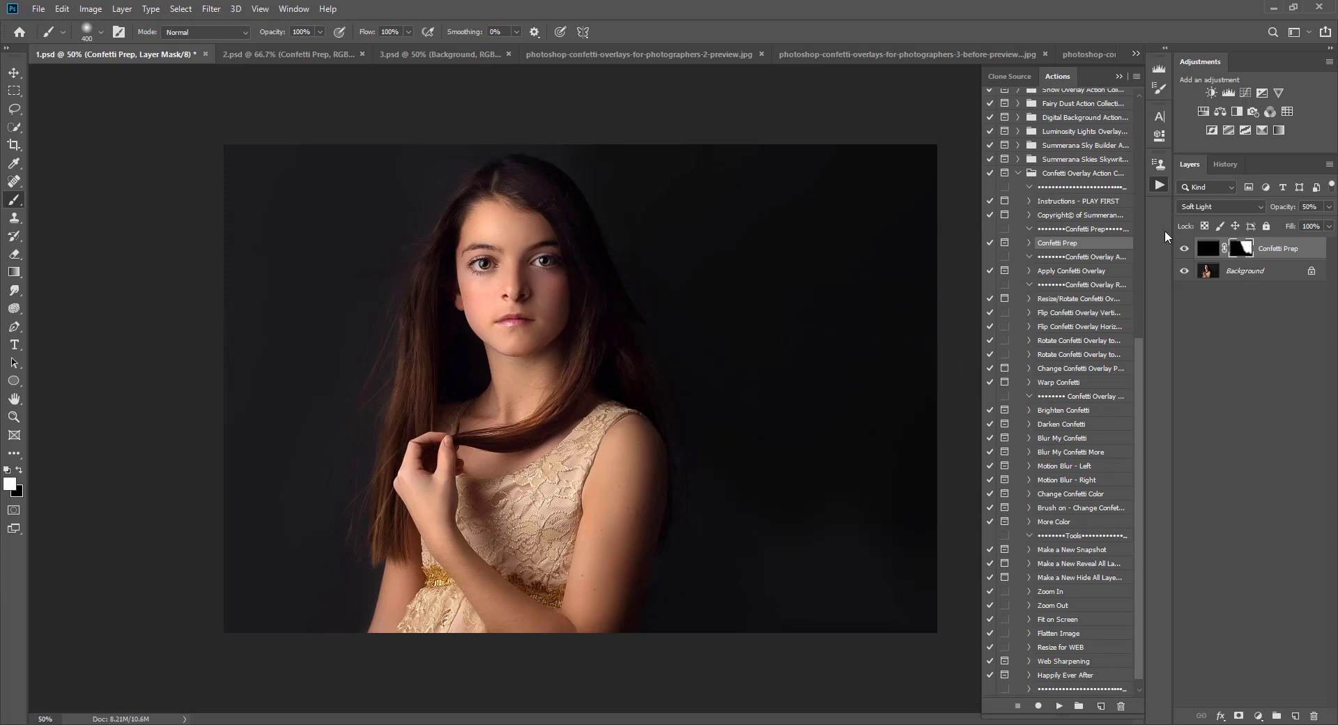
pyautogui.press('[')
pyautogui.press('[')
pyautogui.press('[')
pyautogui.press('[')
pyautogui.press(']')
pyautogui.press(']')
pyautogui.moveTo(884, 497)
pyautogui.mouseDown()
pyautogui.moveTo(929, 556)
pyautogui.moveTo(924, 191)
pyautogui.moveTo(670, 119)
pyautogui.moveTo(473, 128)
pyautogui.moveTo(415, 162)
pyautogui.moveTo(406, 188)
pyautogui.moveTo(440, 171)
pyautogui.moveTo(394, 255)
pyautogui.moveTo(353, 196)
pyautogui.moveTo(292, 182)
pyautogui.moveTo(386, 165)
pyautogui.moveTo(184, 145)
pyautogui.moveTo(245, 431)
pyautogui.moveTo(285, 186)
pyautogui.moveTo(274, 395)
pyautogui.moveTo(323, 402)
pyautogui.moveTo(392, 243)
pyautogui.moveTo(344, 541)
pyautogui.moveTo(316, 589)
pyautogui.moveTo(292, 476)
pyautogui.moveTo(264, 518)
pyautogui.moveTo(207, 532)
pyautogui.moveTo(222, 662)
pyautogui.moveTo(278, 602)
pyautogui.moveTo(352, 583)
pyautogui.moveTo(327, 647)
pyautogui.moveTo(311, 548)
pyautogui.moveTo(341, 450)
pyautogui.mouseUp()
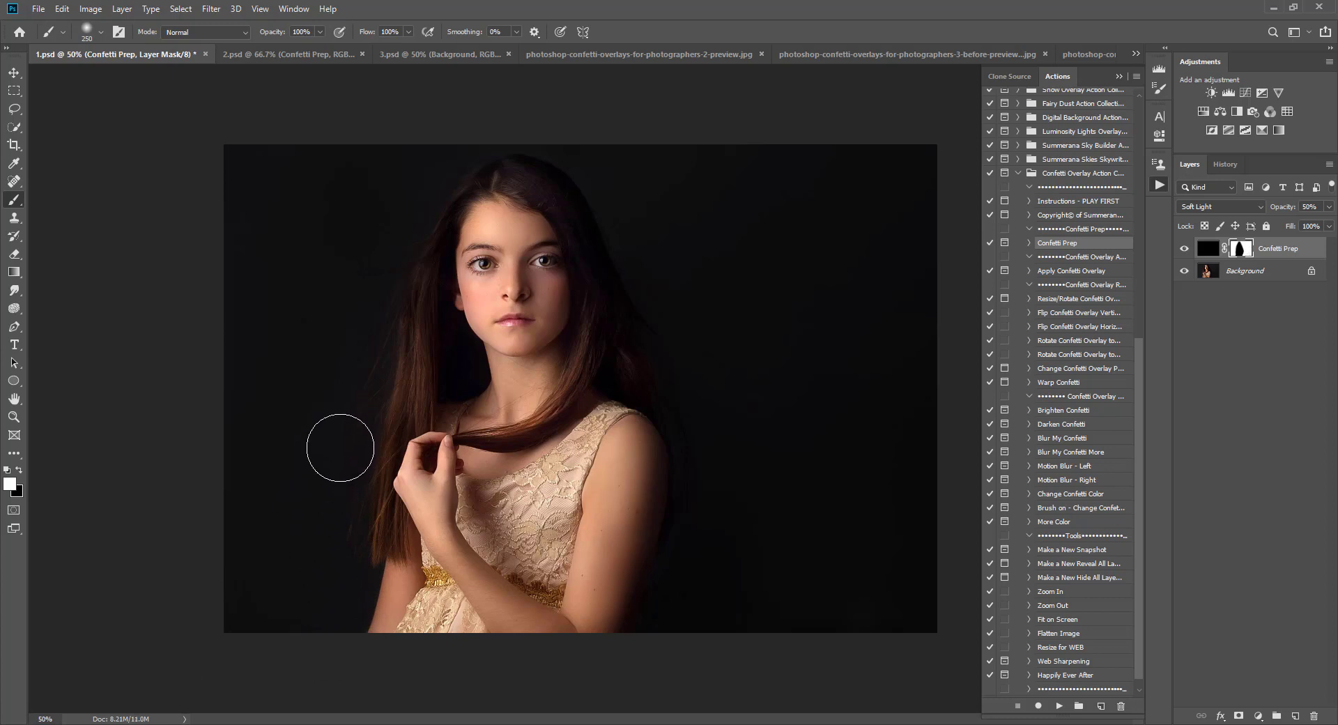
# Step: Show the mask overlay and paint more of the background and hair areas around the girl
pyautogui.press('\\')
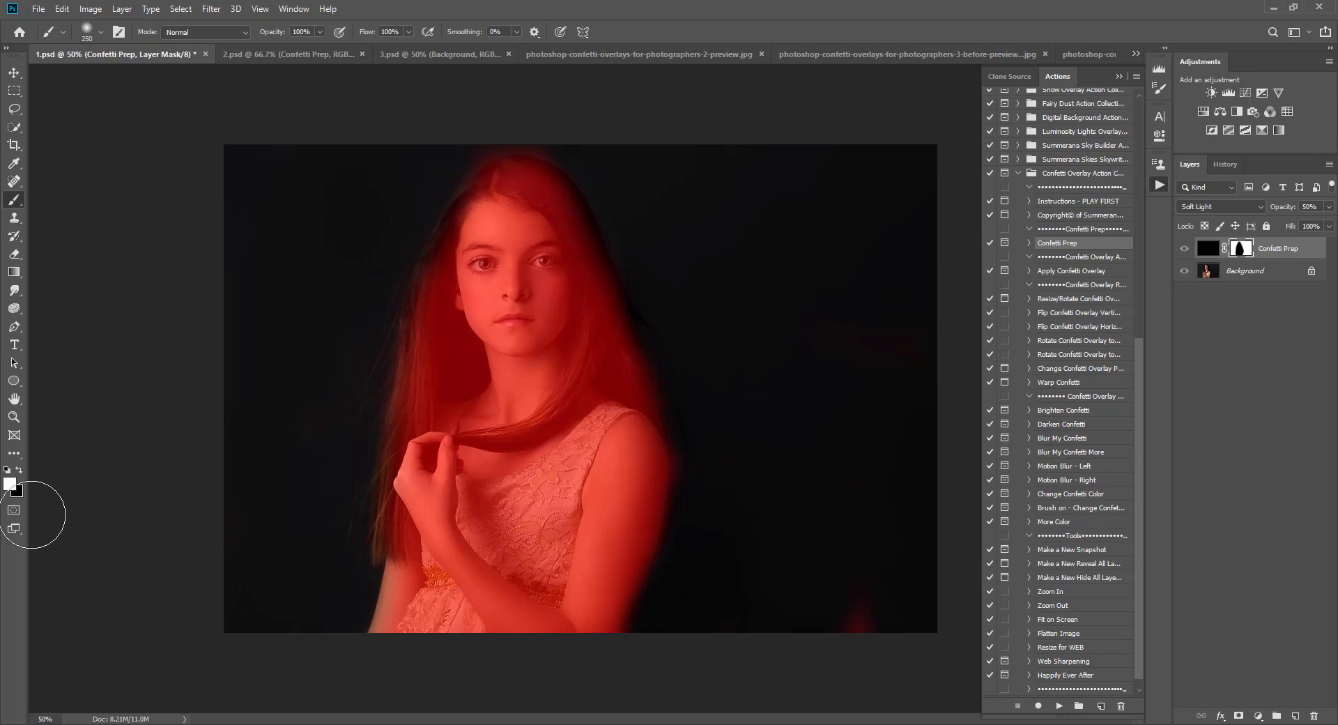
pyautogui.click(862, 616)
pyautogui.moveTo(862, 616)
pyautogui.mouseDown()
pyautogui.moveTo(860, 634)
pyautogui.moveTo(804, 648)
pyautogui.moveTo(731, 604)
pyautogui.mouseUp()
pyautogui.moveTo(894, 330); pyautogui.dragTo(848, 295)
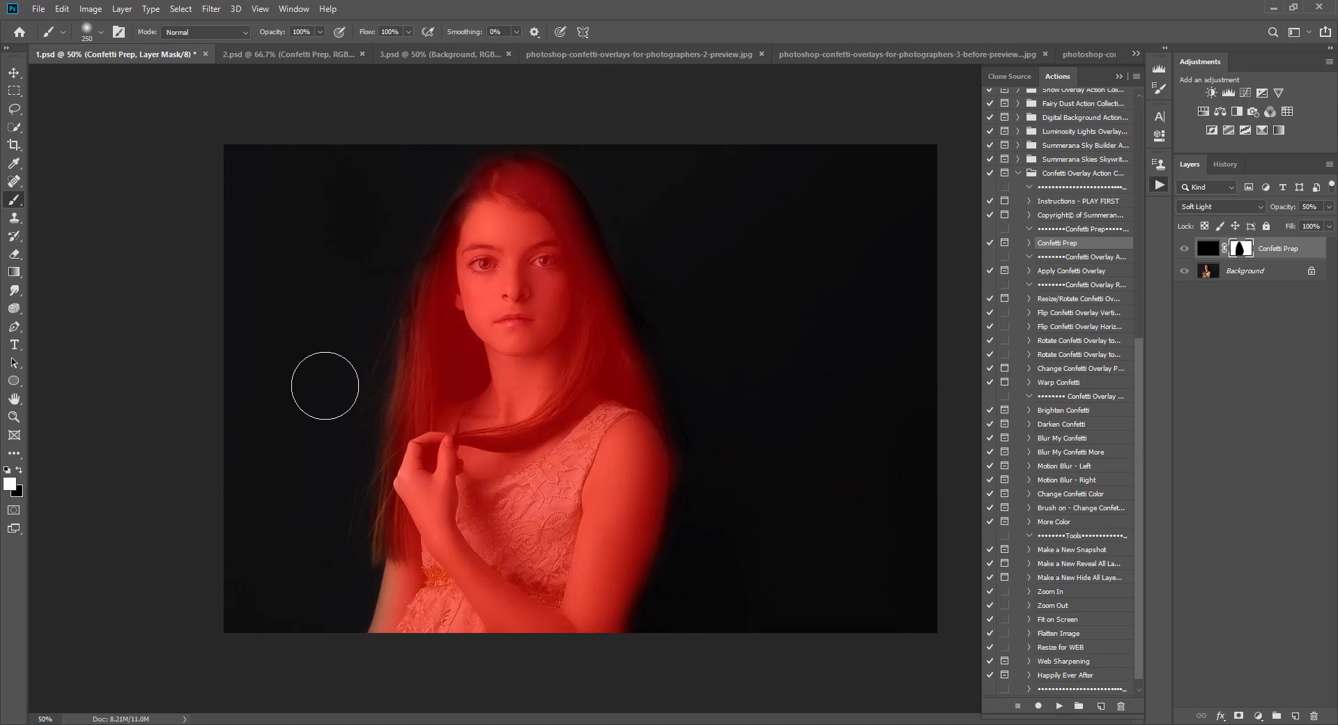
pyautogui.press('\\')
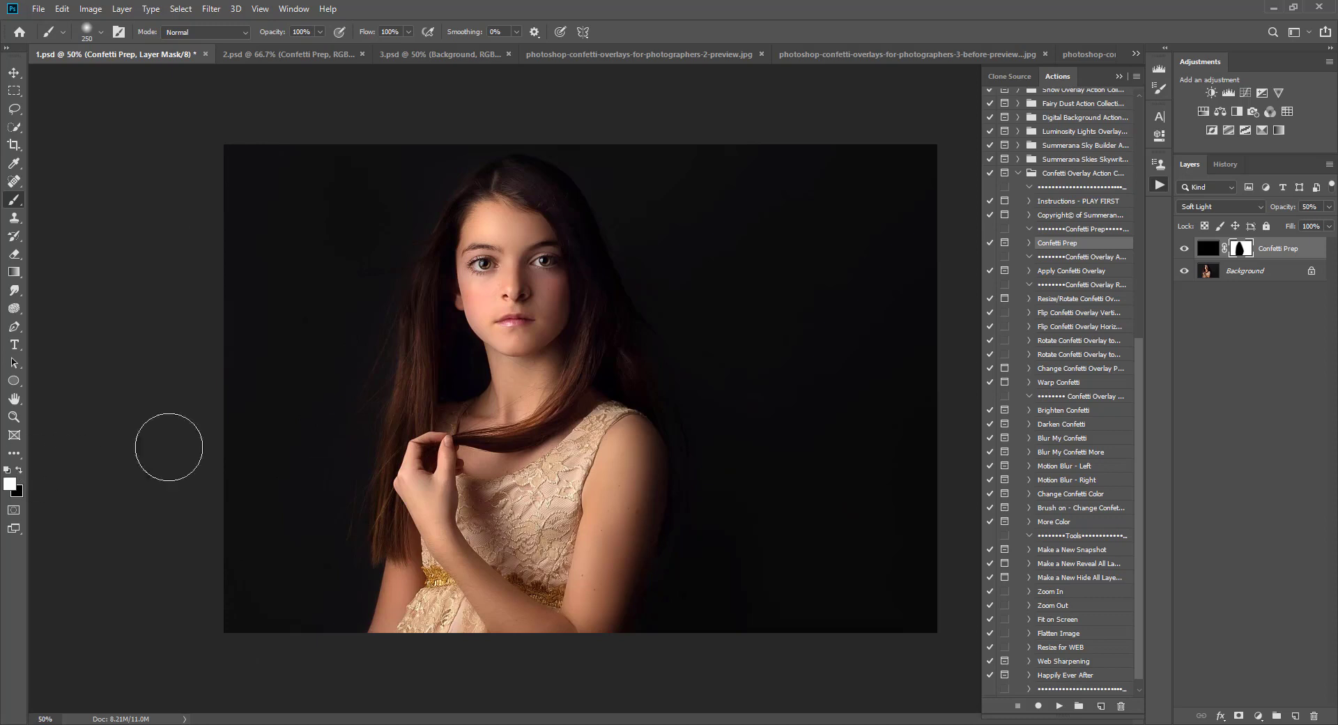
pyautogui.moveTo(666, 371)
pyautogui.mouseDown()
pyautogui.moveTo(423, 448)
pyautogui.moveTo(507, 309)
pyautogui.moveTo(375, 371)
pyautogui.mouseUp()
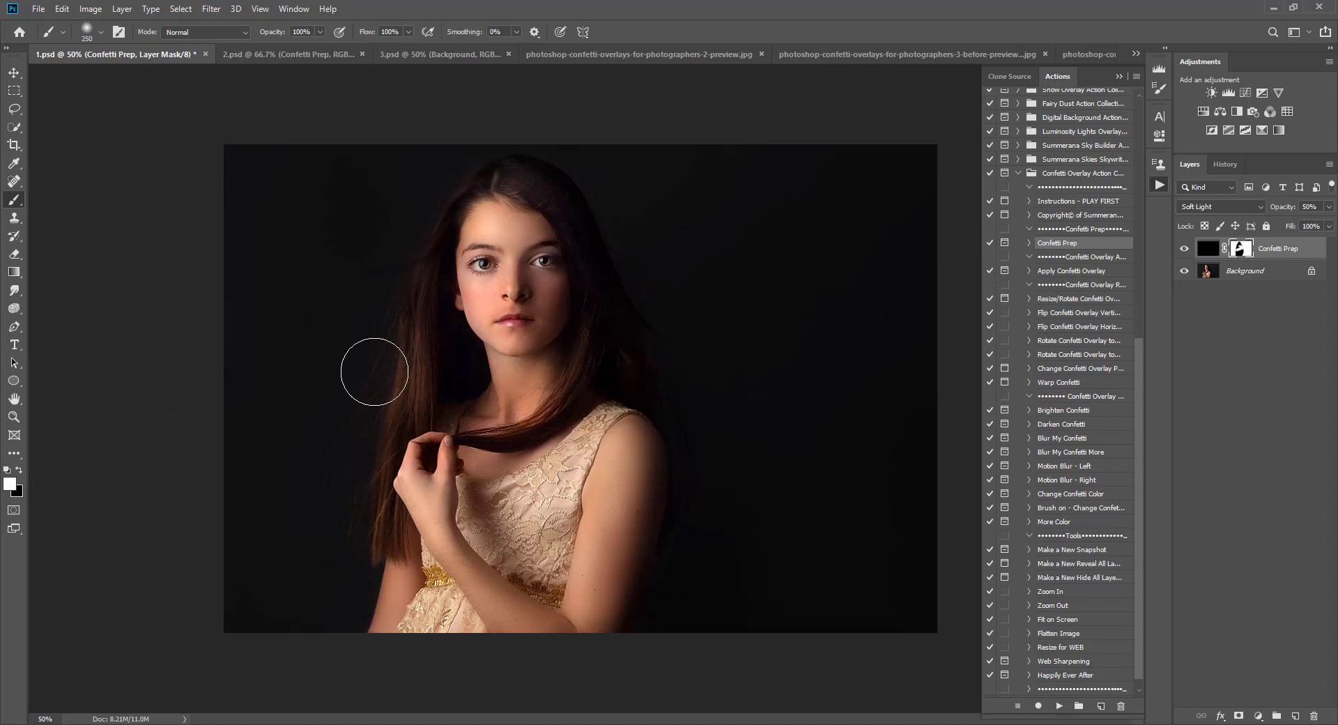
# Step: Paint black over the girl's face on the mask, then switch the foreground back to white
pyautogui.click(19, 469)
pyautogui.moveTo(476, 277)
pyautogui.mouseDown()
pyautogui.moveTo(519, 286)
pyautogui.moveTo(503, 208)
pyautogui.moveTo(543, 241)
pyautogui.moveTo(542, 369)
pyautogui.moveTo(485, 300)
pyautogui.moveTo(454, 413)
pyautogui.moveTo(447, 319)
pyautogui.moveTo(446, 494)
pyautogui.moveTo(543, 415)
pyautogui.moveTo(571, 365)
pyautogui.moveTo(579, 312)
pyautogui.moveTo(600, 518)
pyautogui.moveTo(576, 526)
pyautogui.moveTo(580, 566)
pyautogui.moveTo(601, 557)
pyautogui.moveTo(573, 628)
pyautogui.moveTo(493, 471)
pyautogui.moveTo(443, 512)
pyautogui.moveTo(432, 483)
pyautogui.moveTo(497, 281)
pyautogui.moveTo(499, 203)
pyautogui.moveTo(489, 332)
pyautogui.mouseUp()
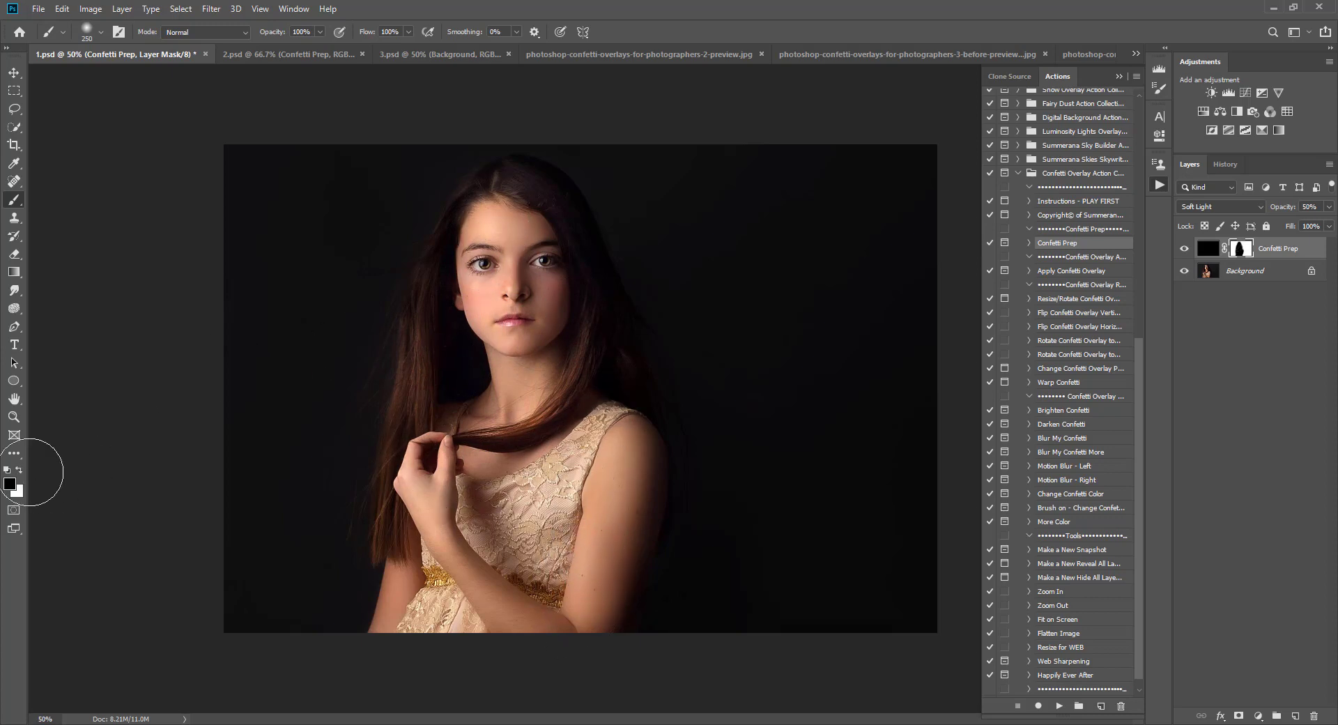
pyautogui.click(20, 471)
# Step: Set the Confetti Prep layer opacity to 75% and select its layer thumbnail
pyautogui.click(1328, 206)
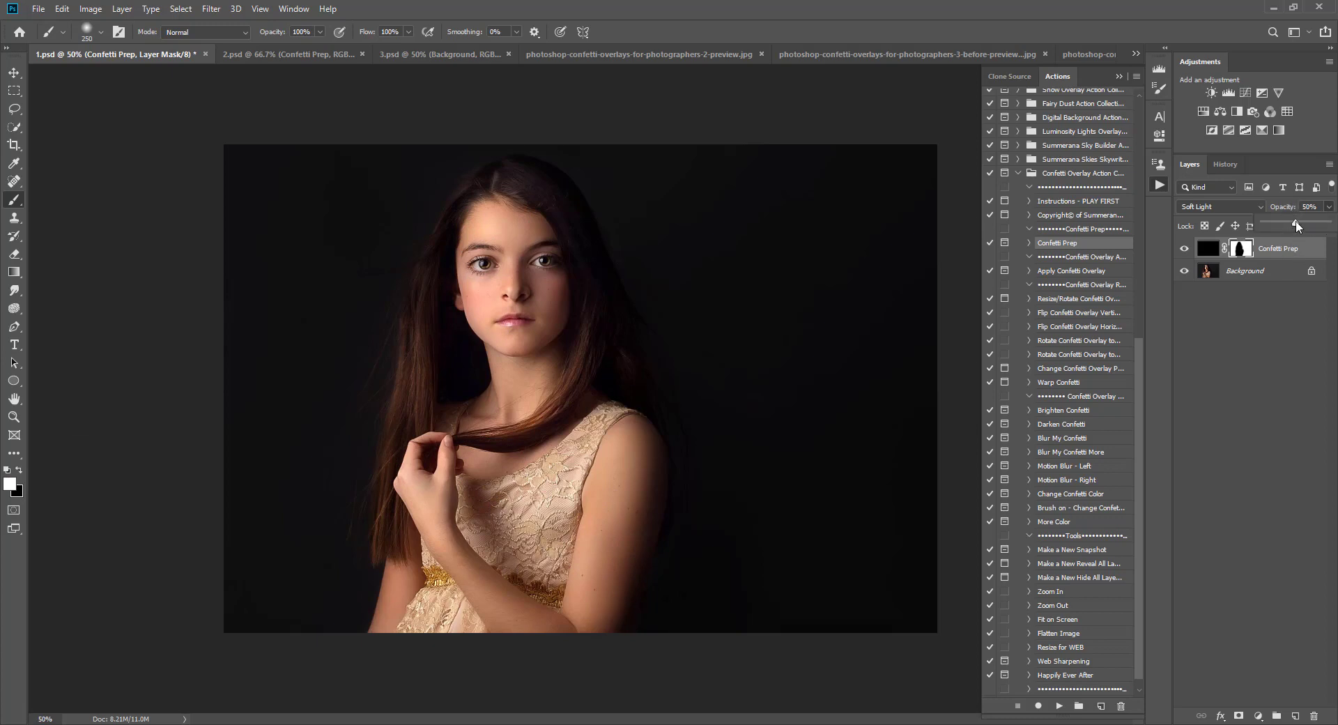
pyautogui.moveTo(1325, 234); pyautogui.dragTo(1310, 229)
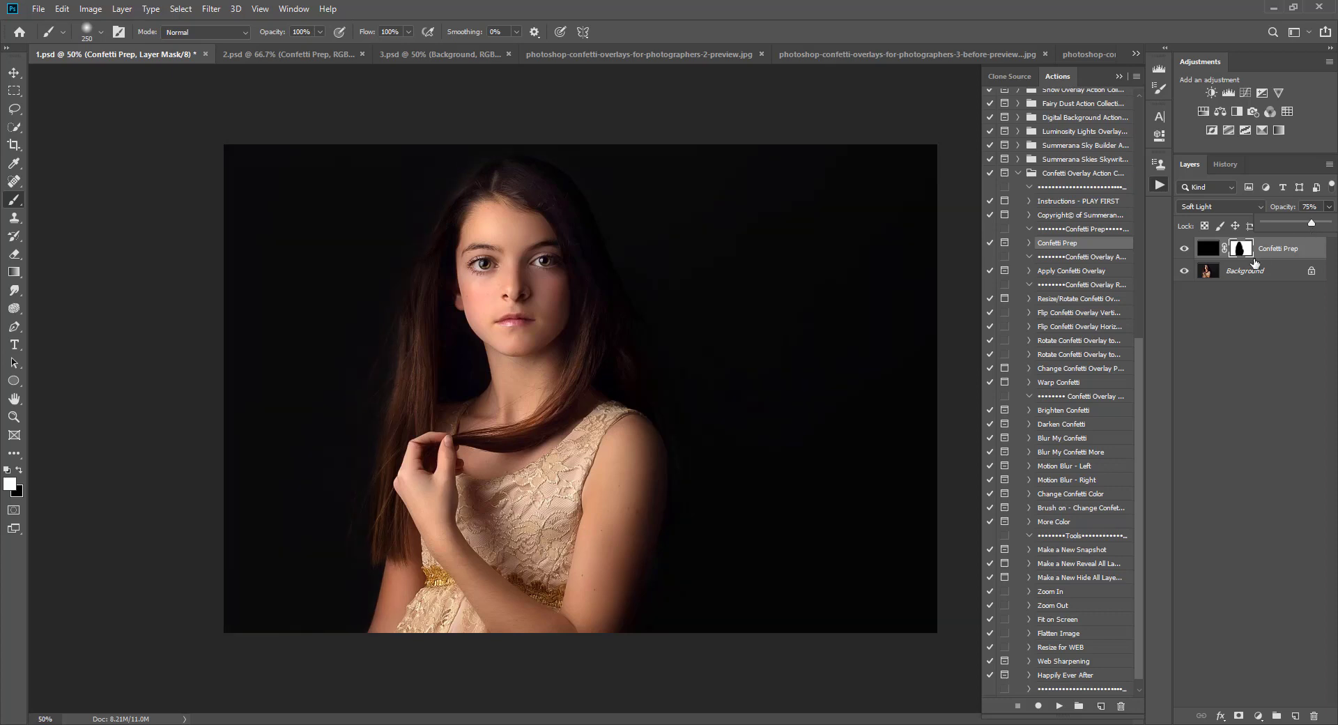
pyautogui.click(1210, 248)
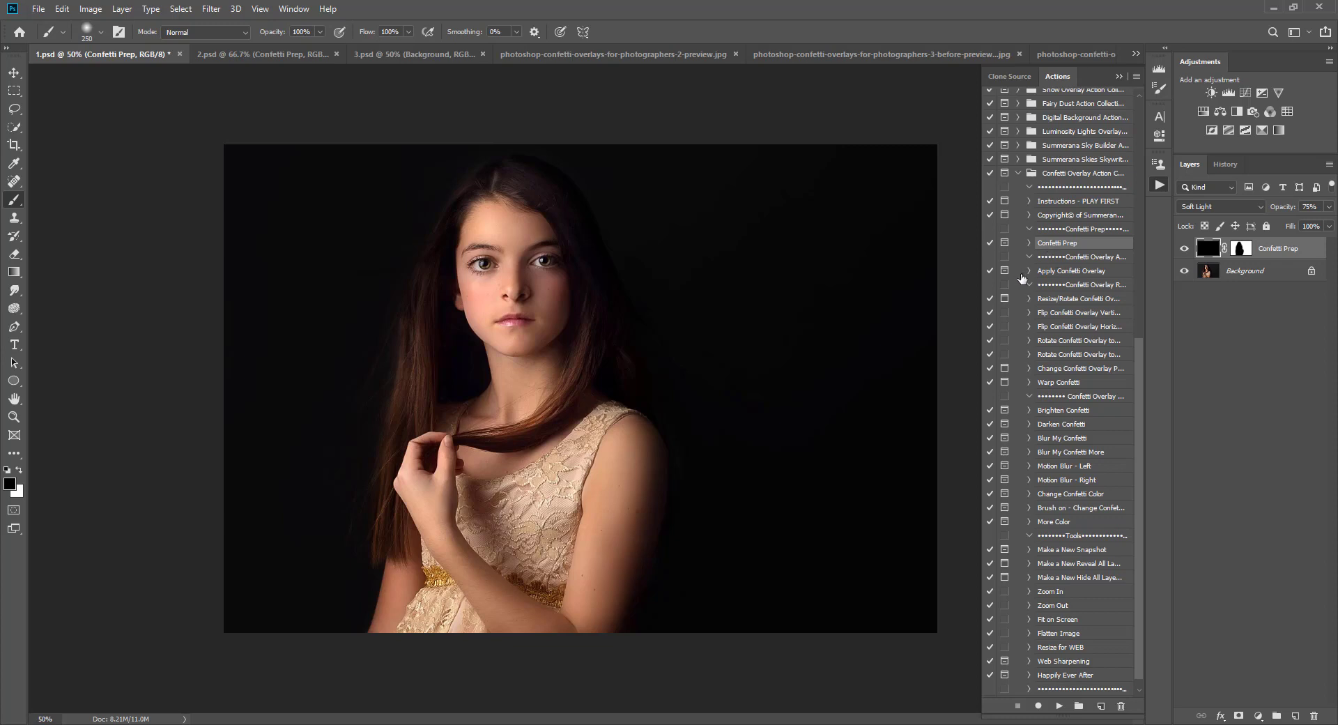
# Step: Run the Apply Confetti Overlay action and place Star Confetti Overlay 16
pyautogui.click(1076, 272)
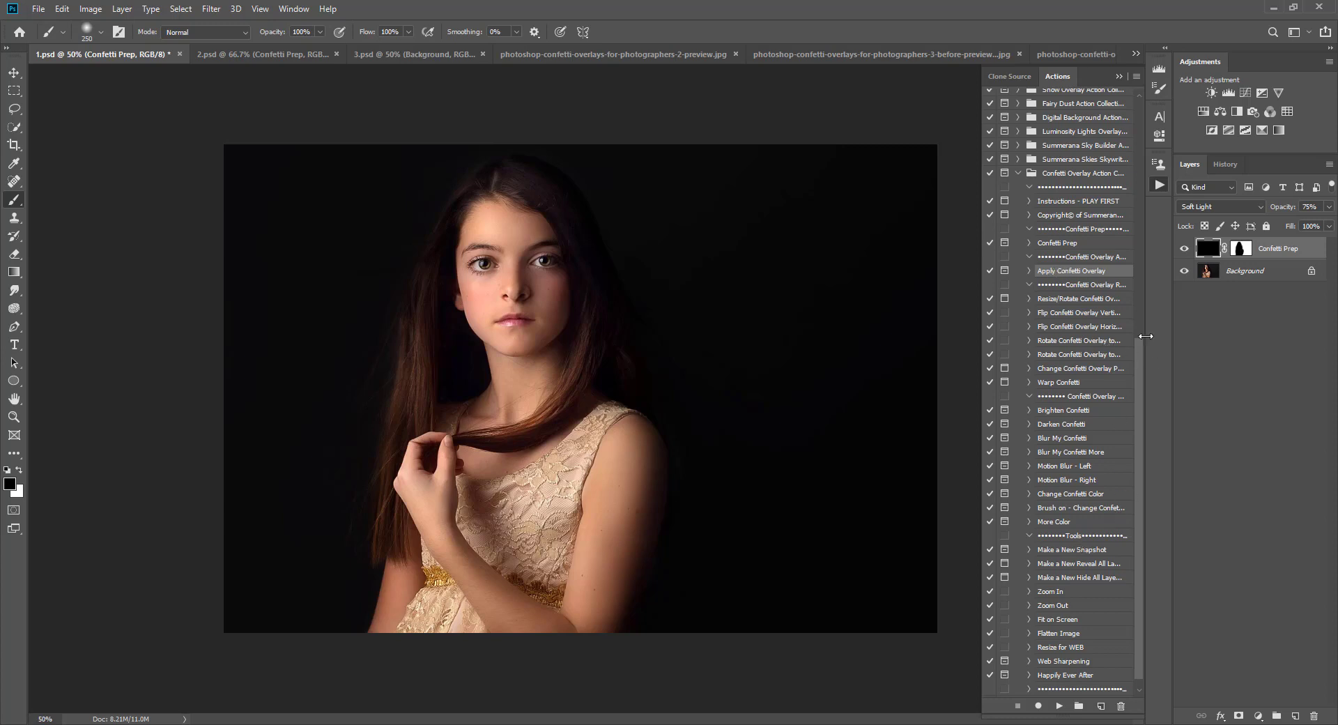
pyautogui.click(1059, 708)
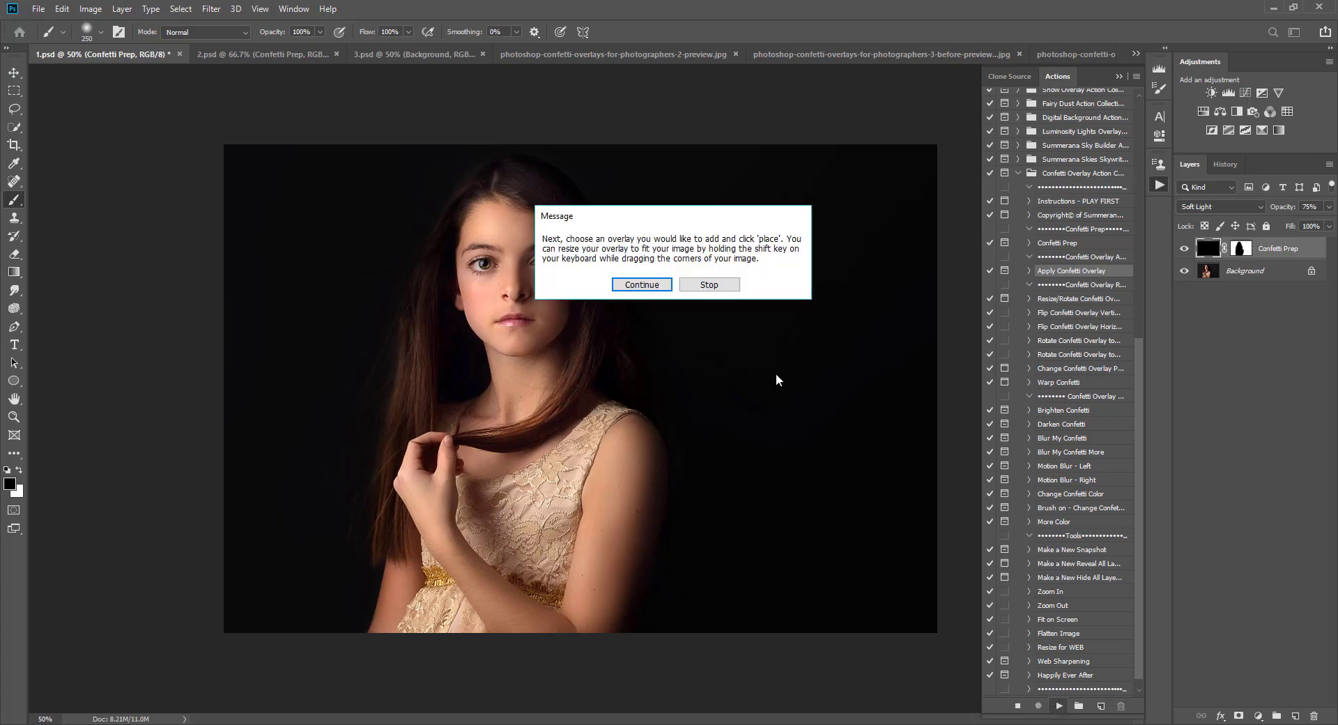
pyautogui.click(642, 289)
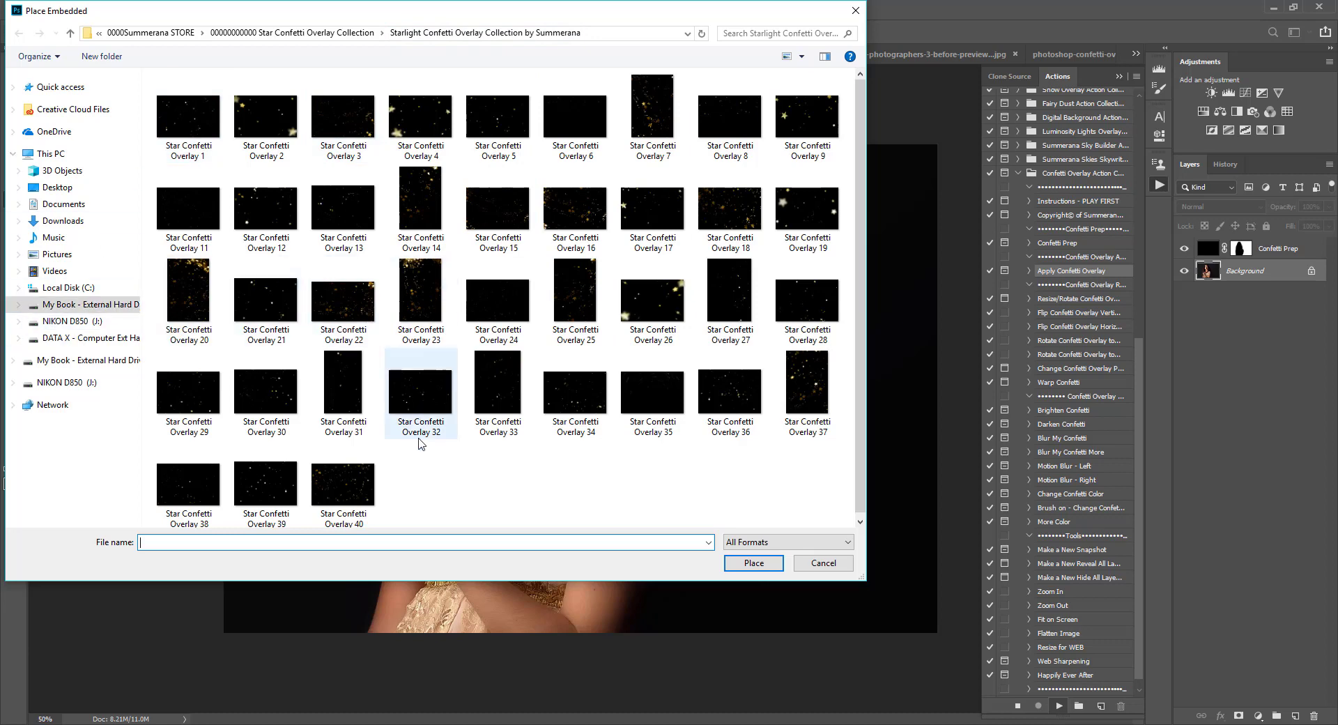
pyautogui.moveTo(438, 584); pyautogui.dragTo(433, 602)
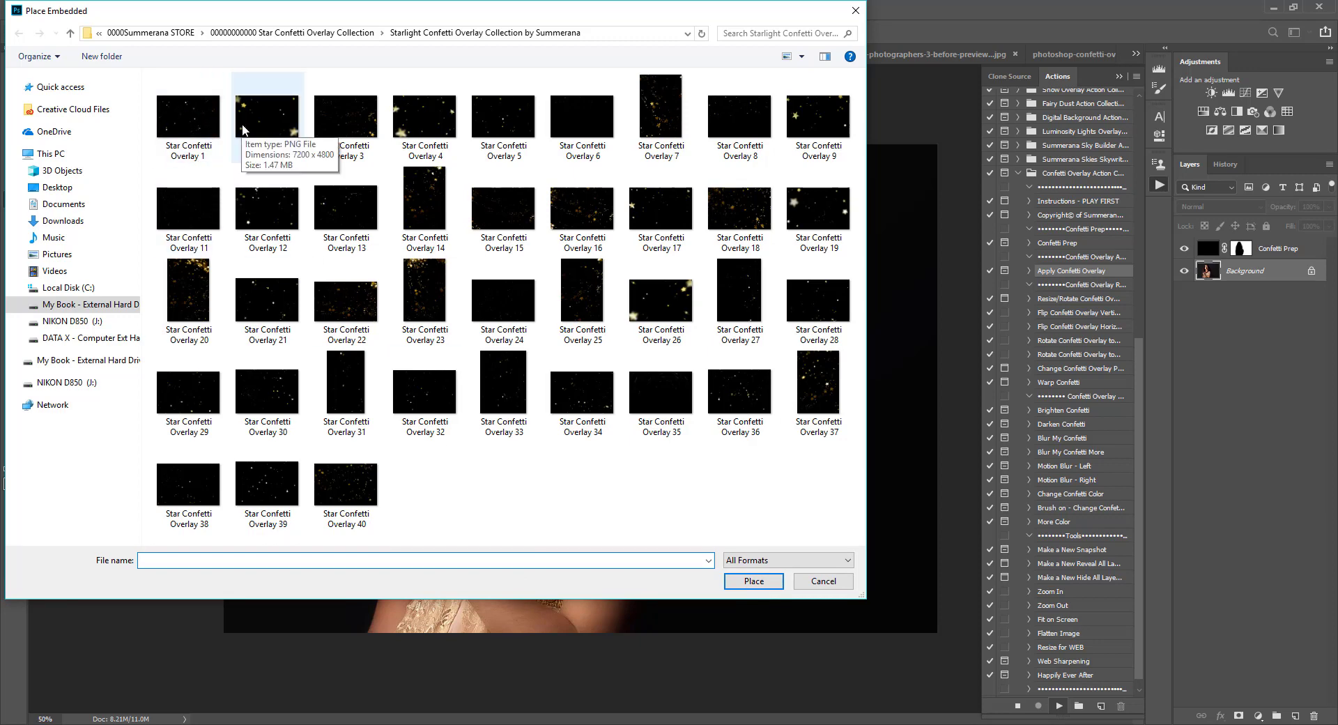
pyautogui.click(209, 143)
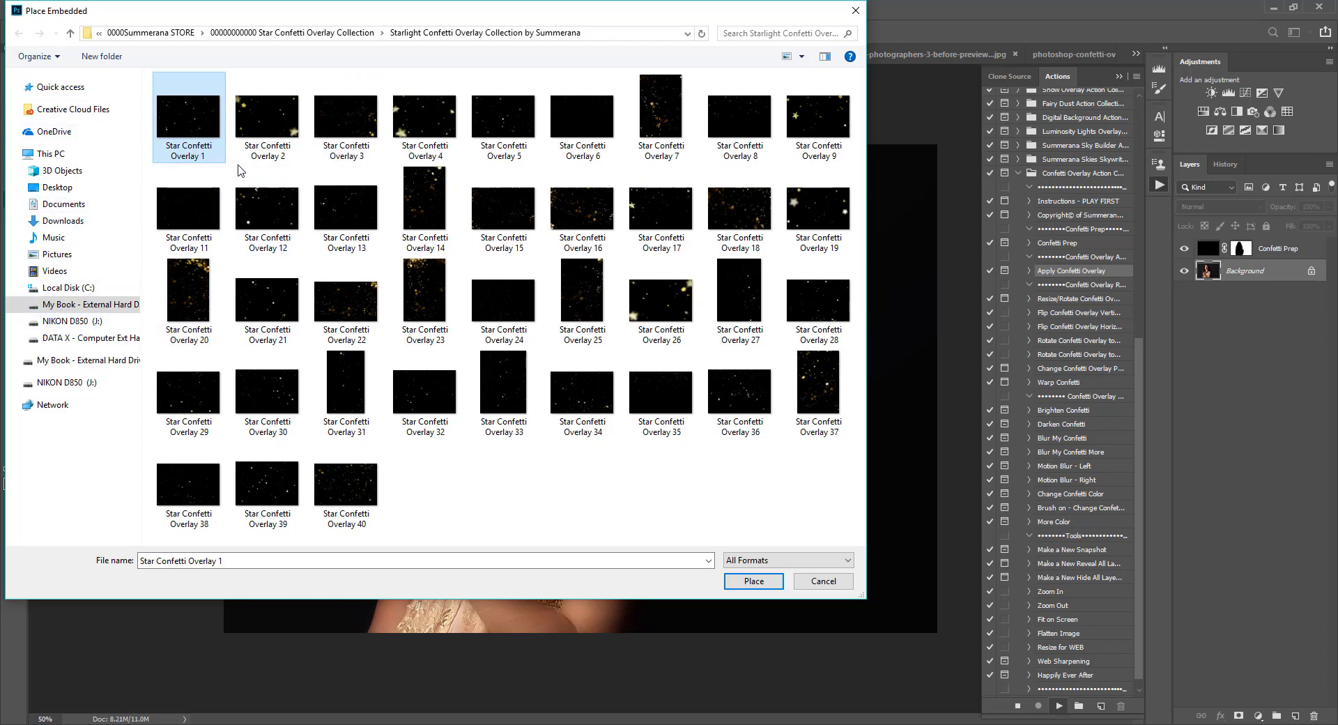
pyautogui.click(591, 209)
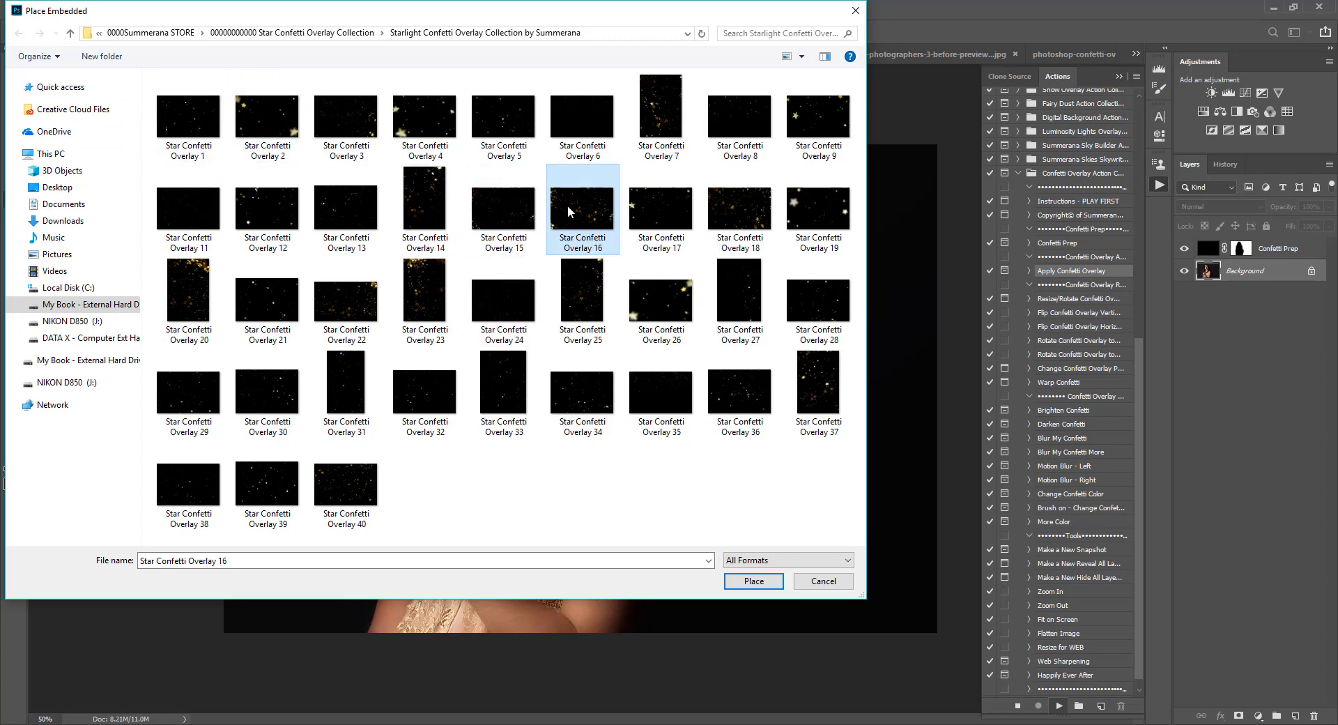
pyautogui.click(751, 581)
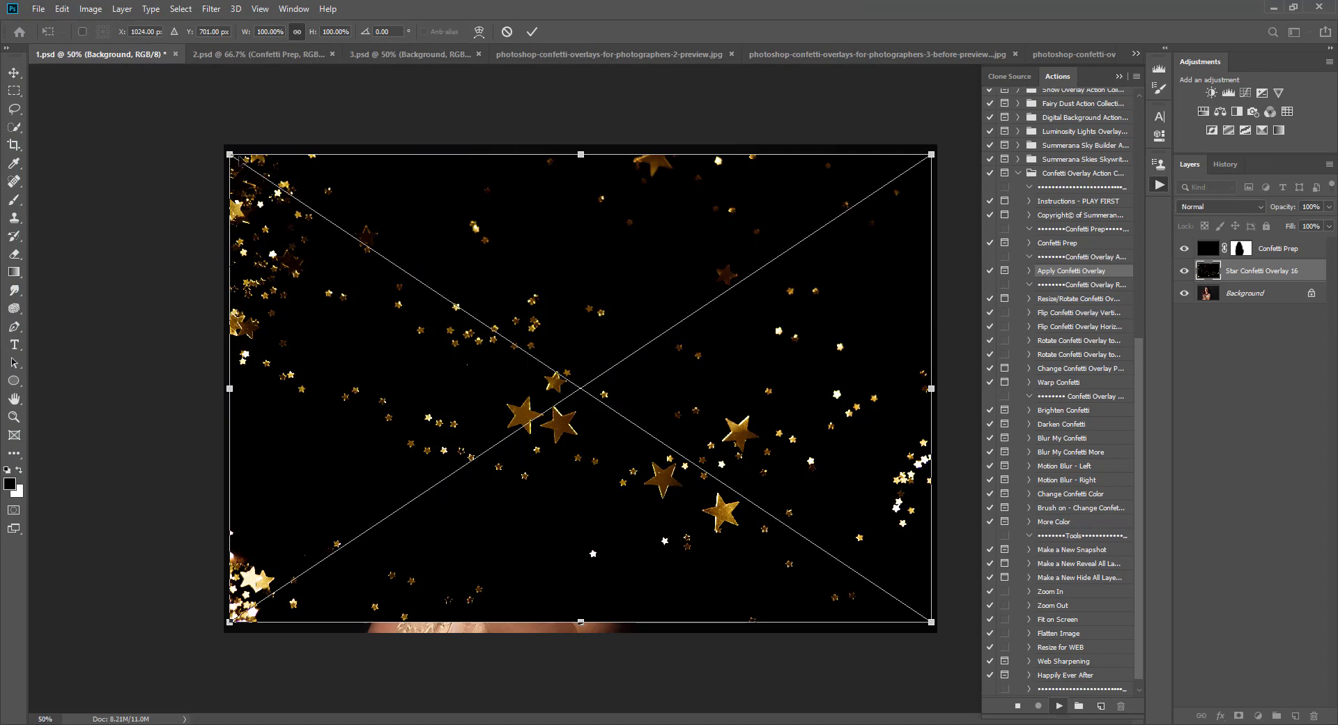
# Step: Scale the star overlay proportionally to about 105% so it covers the whole photo, commit it and finish the action
pyautogui.moveTo(229, 152); pyautogui.dragTo(212, 143)
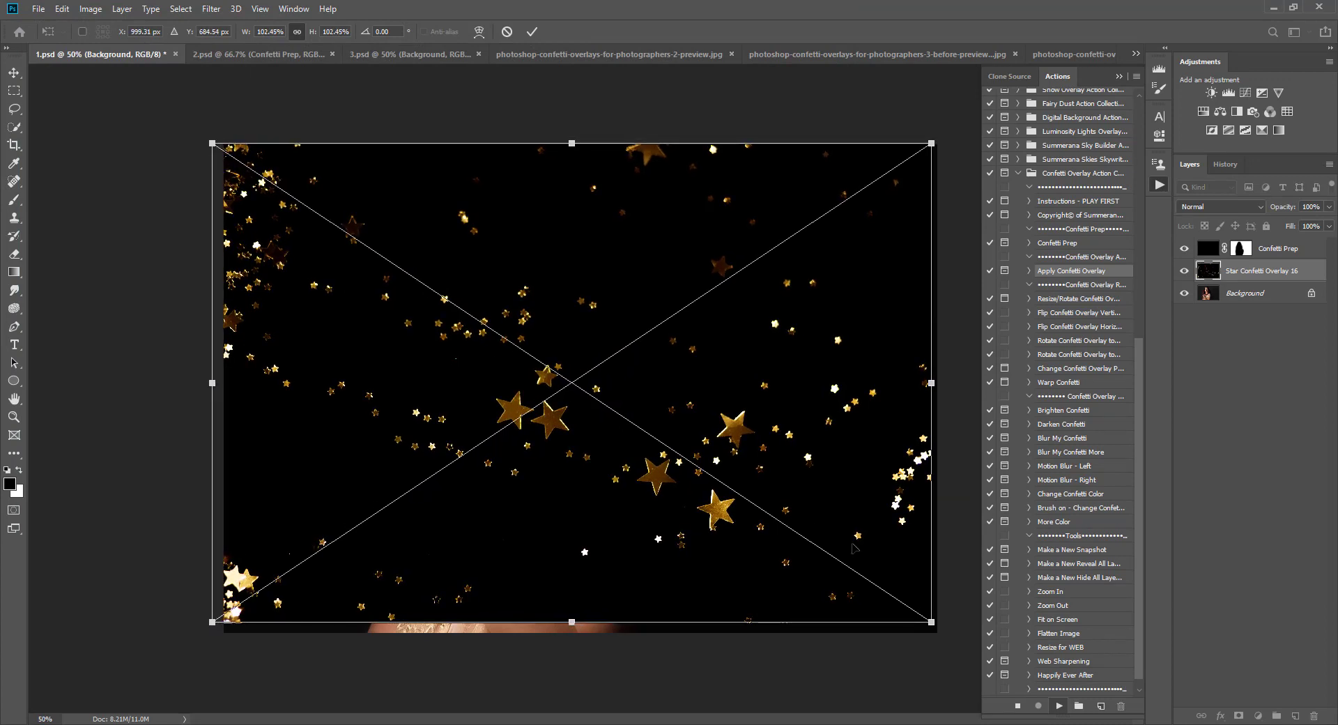
pyautogui.moveTo(937, 628); pyautogui.dragTo(951, 634)
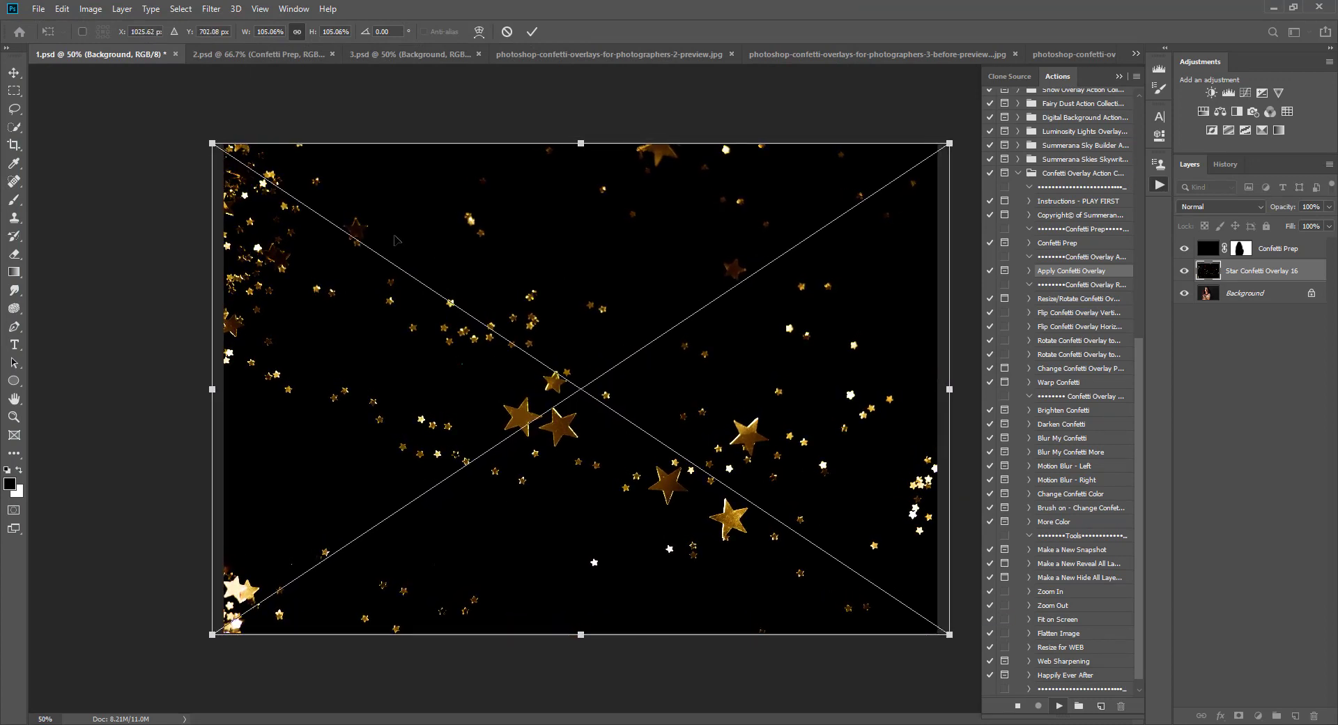
pyautogui.click(296, 32)
pyautogui.moveTo(204, 141)
pyautogui.mouseDown()
pyautogui.moveTo(193, 131)
pyautogui.moveTo(210, 141)
pyautogui.mouseUp()
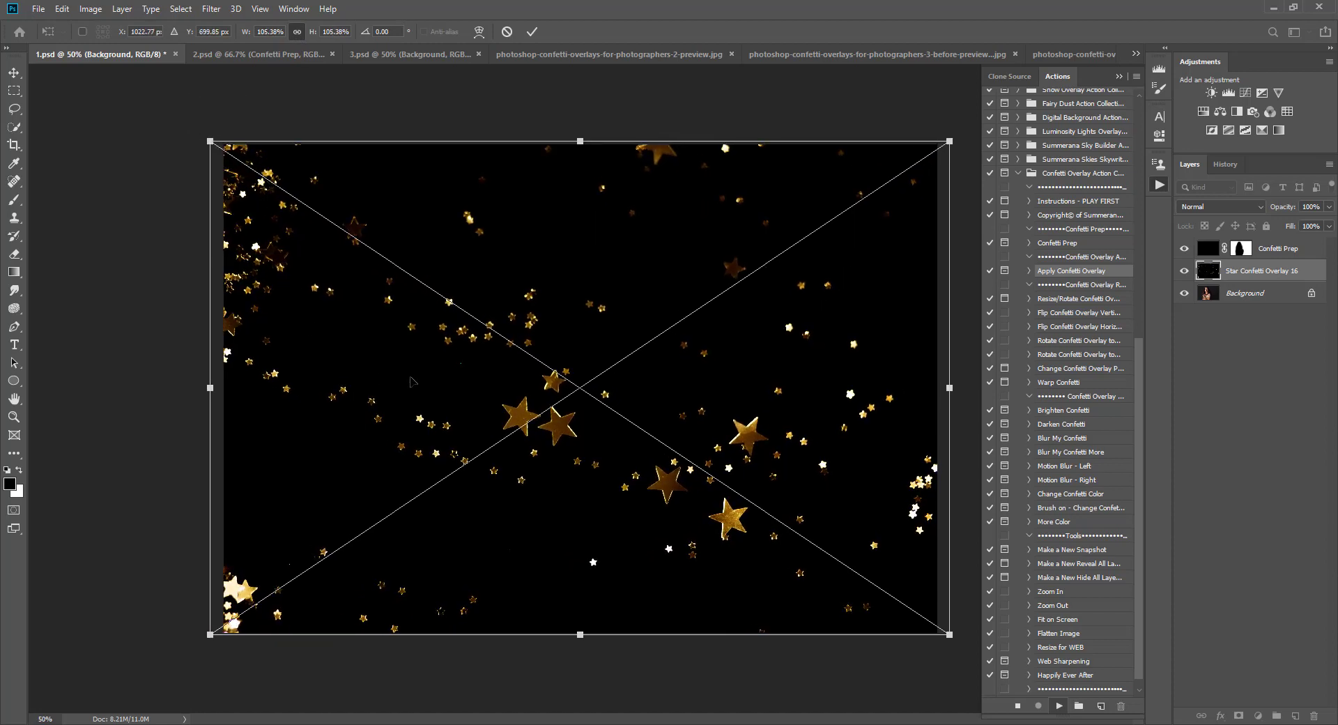
pyautogui.moveTo(411, 381); pyautogui.dragTo(412, 382)
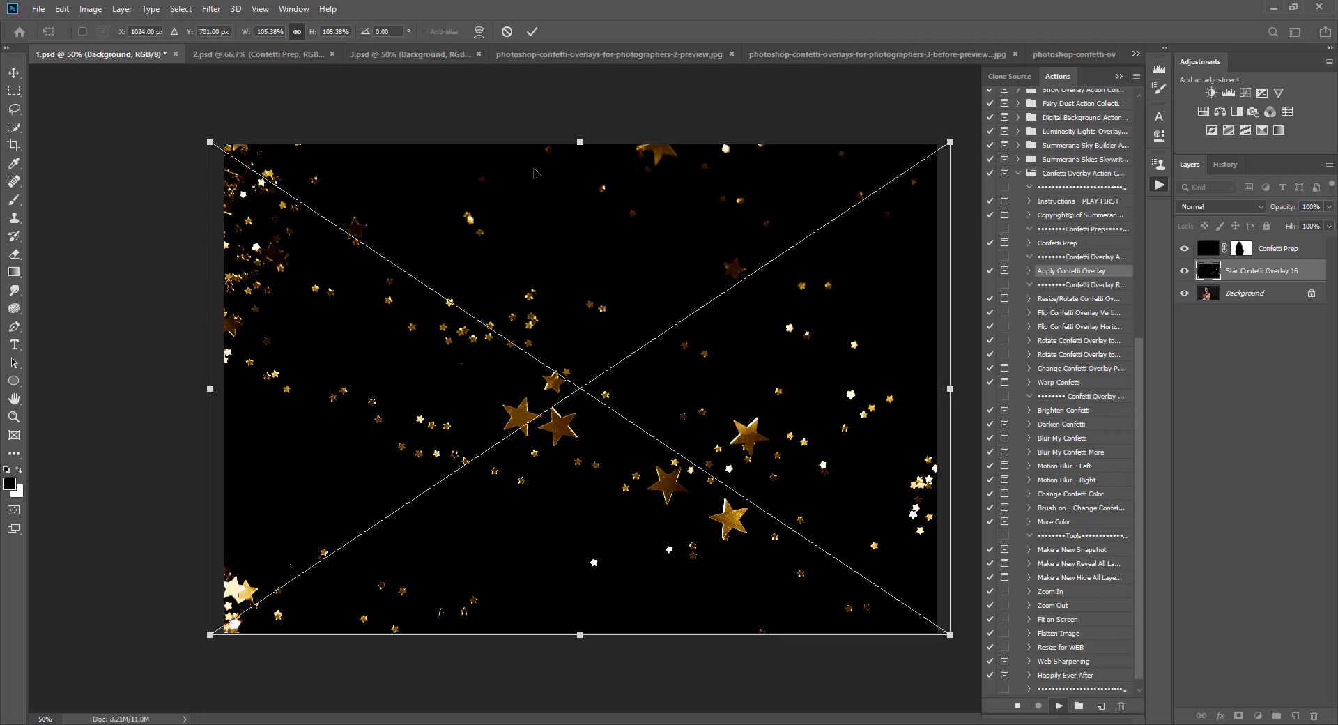
pyautogui.click(533, 33)
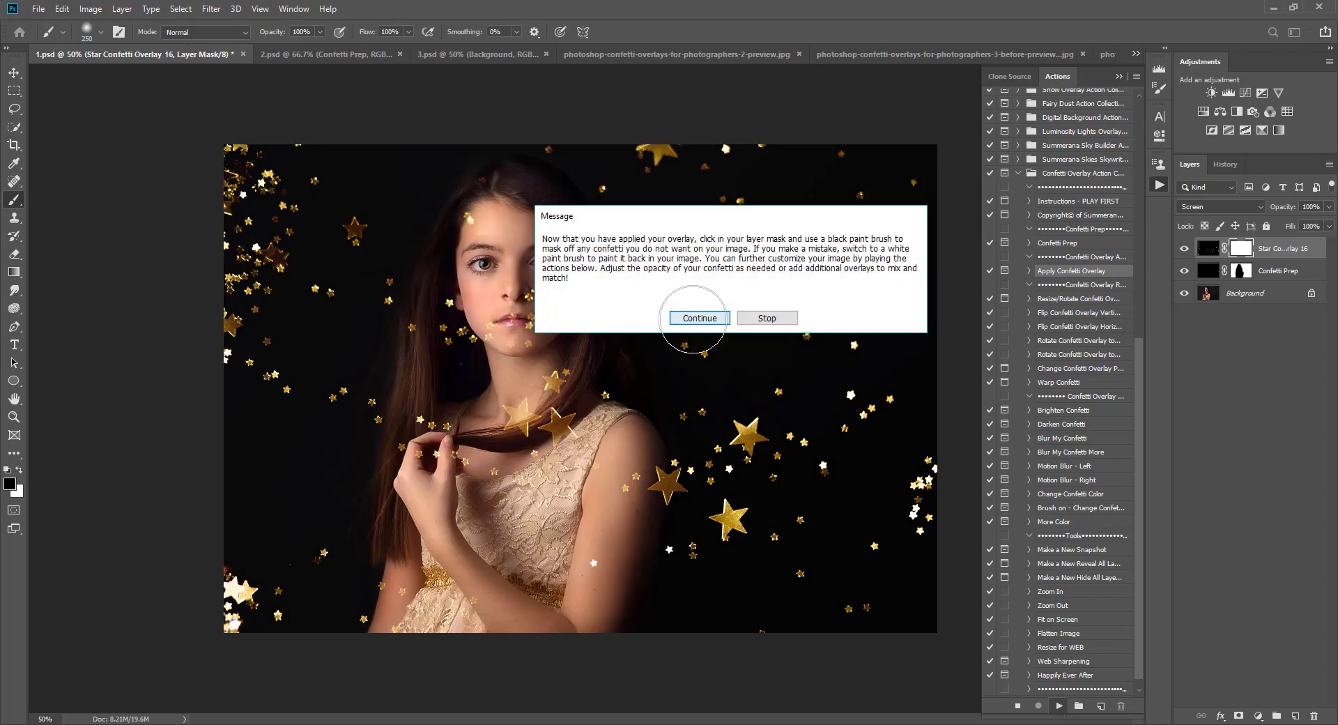
pyautogui.click(698, 313)
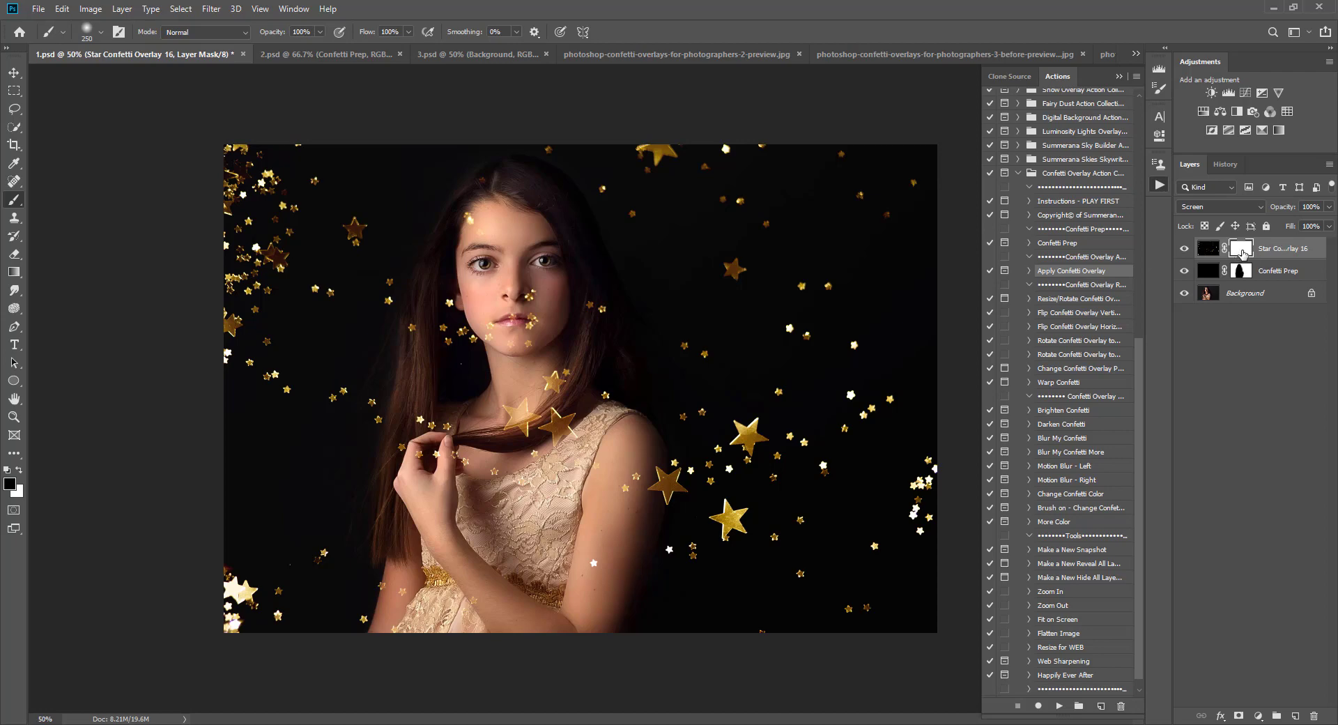
# Step: Paint black with a smaller soft brush on the overlay's layer mask to remove stars from the girl's face and neck
pyautogui.moveTo(567, 333); pyautogui.dragTo(537, 326)
pyautogui.press('[')
pyautogui.press('[')
pyautogui.press('[')
pyautogui.press('[')
pyautogui.press('[')
pyautogui.press('[')
pyautogui.click(89, 31)
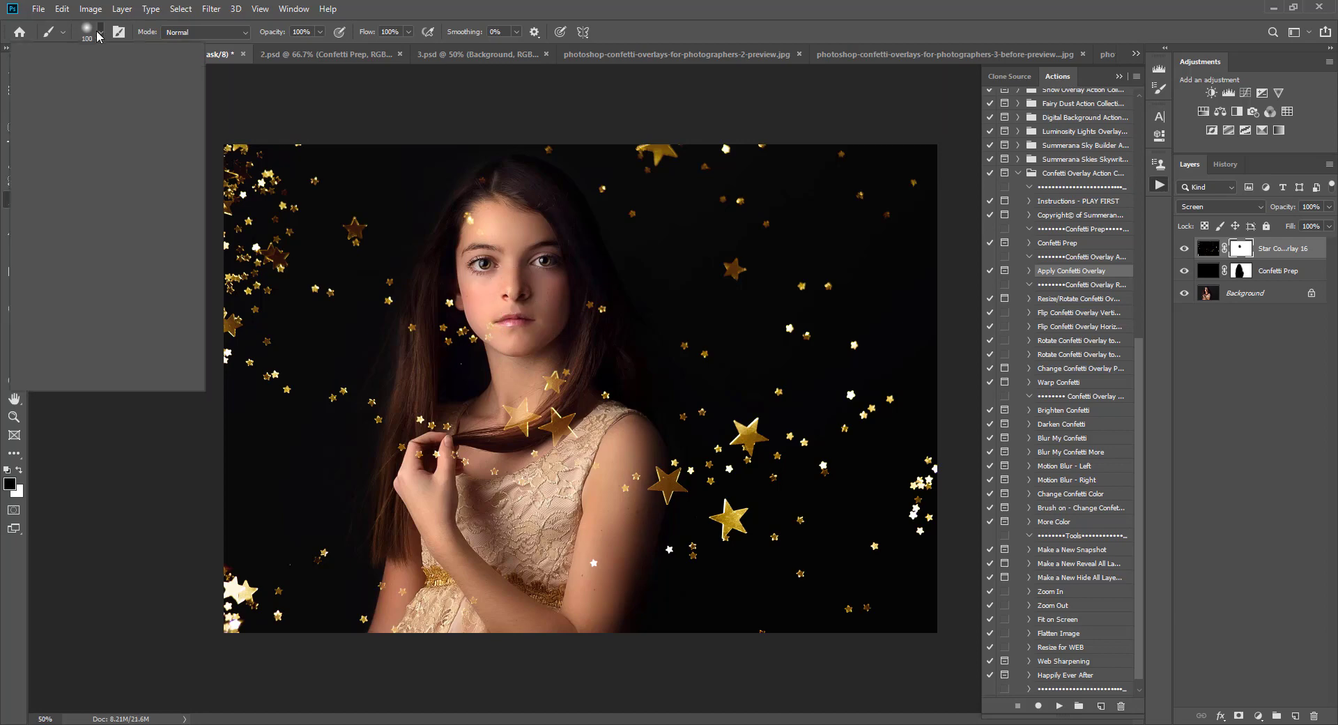
pyautogui.click(73, 207)
pyautogui.click(638, 3)
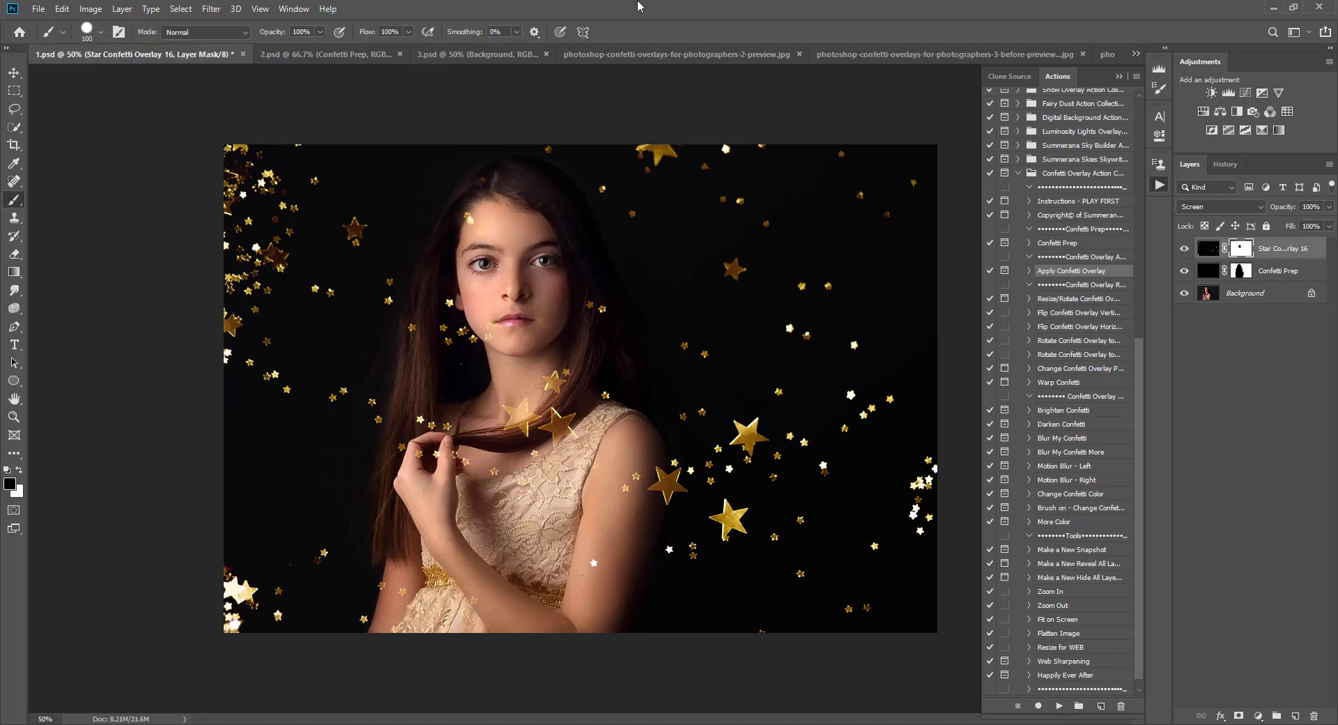
pyautogui.click(478, 223)
pyautogui.moveTo(500, 337)
pyautogui.mouseDown()
pyautogui.moveTo(501, 323)
pyautogui.moveTo(505, 339)
pyautogui.mouseUp()
pyautogui.click(448, 300)
pyautogui.moveTo(524, 418); pyautogui.dragTo(521, 408)
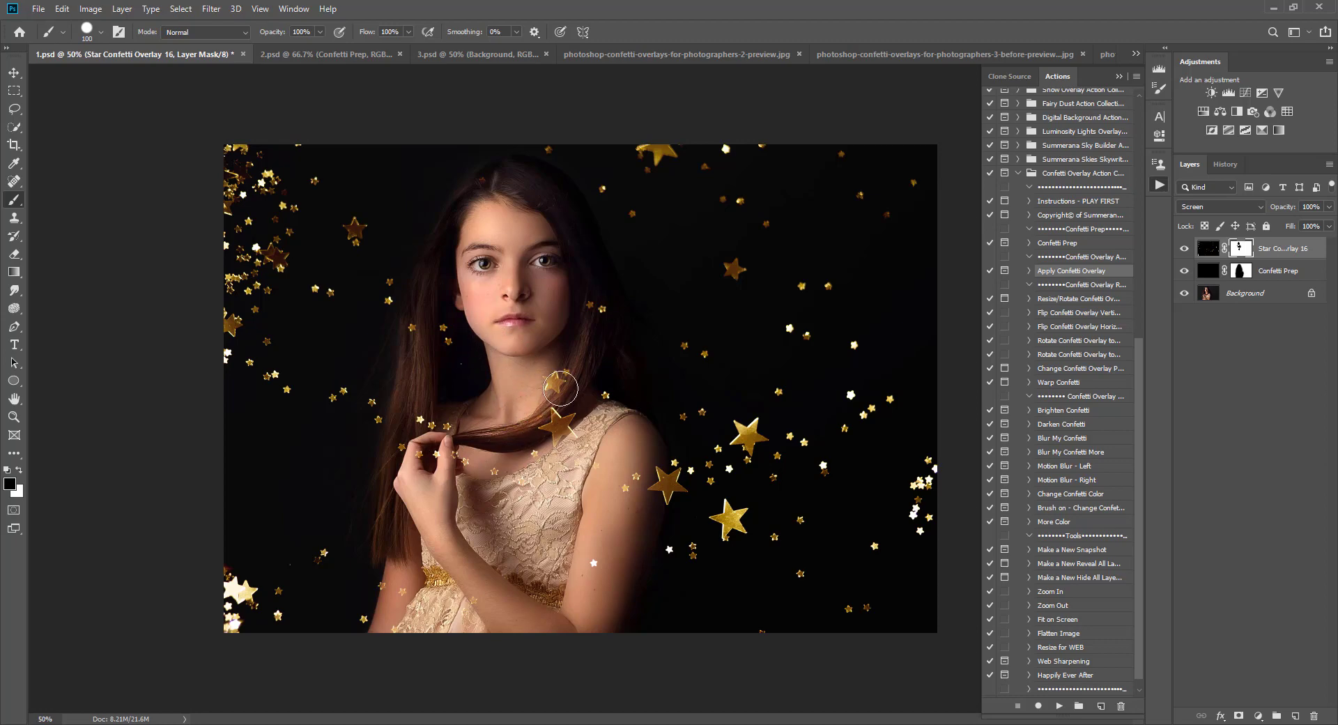
pyautogui.click(551, 377)
pyautogui.moveTo(551, 377)
pyautogui.mouseDown()
pyautogui.moveTo(566, 401)
pyautogui.moveTo(541, 421)
pyautogui.moveTo(570, 421)
pyautogui.mouseUp()
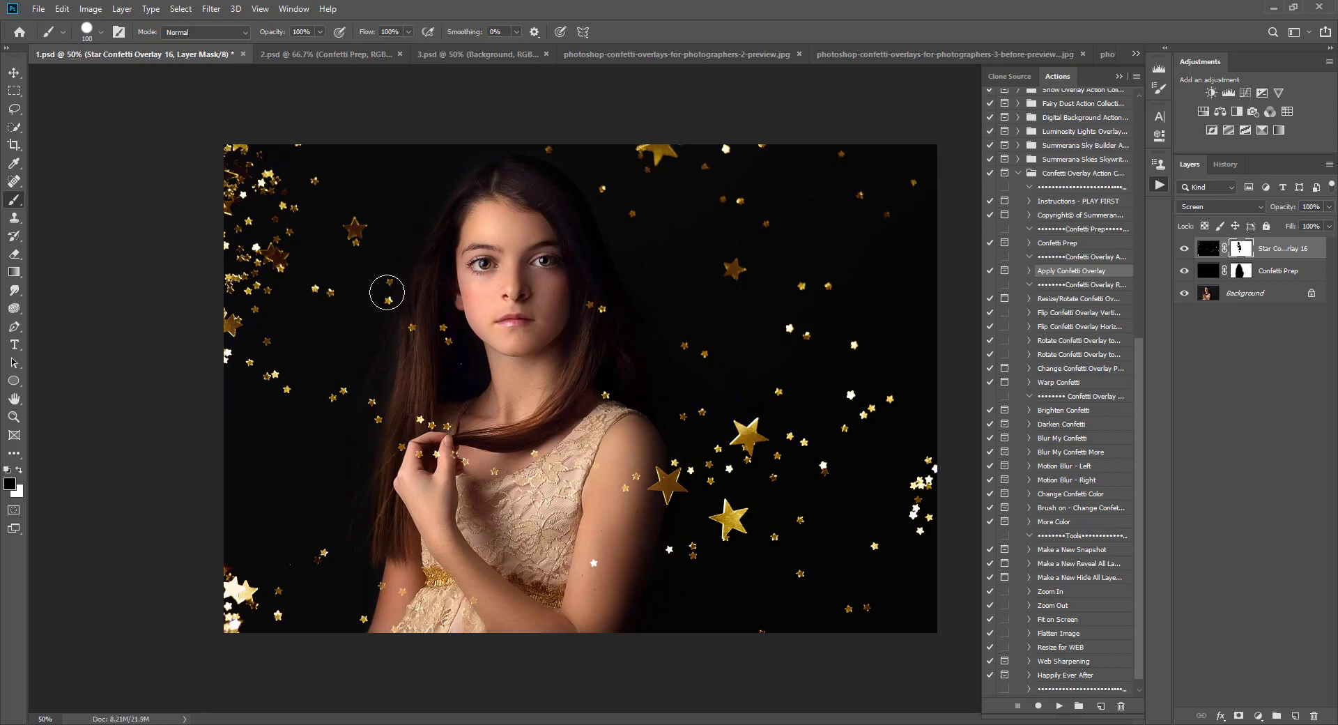
# Step: Duplicate the Star Confetti Overlay 16 layer and delete the copy
pyautogui.click(1270, 253)
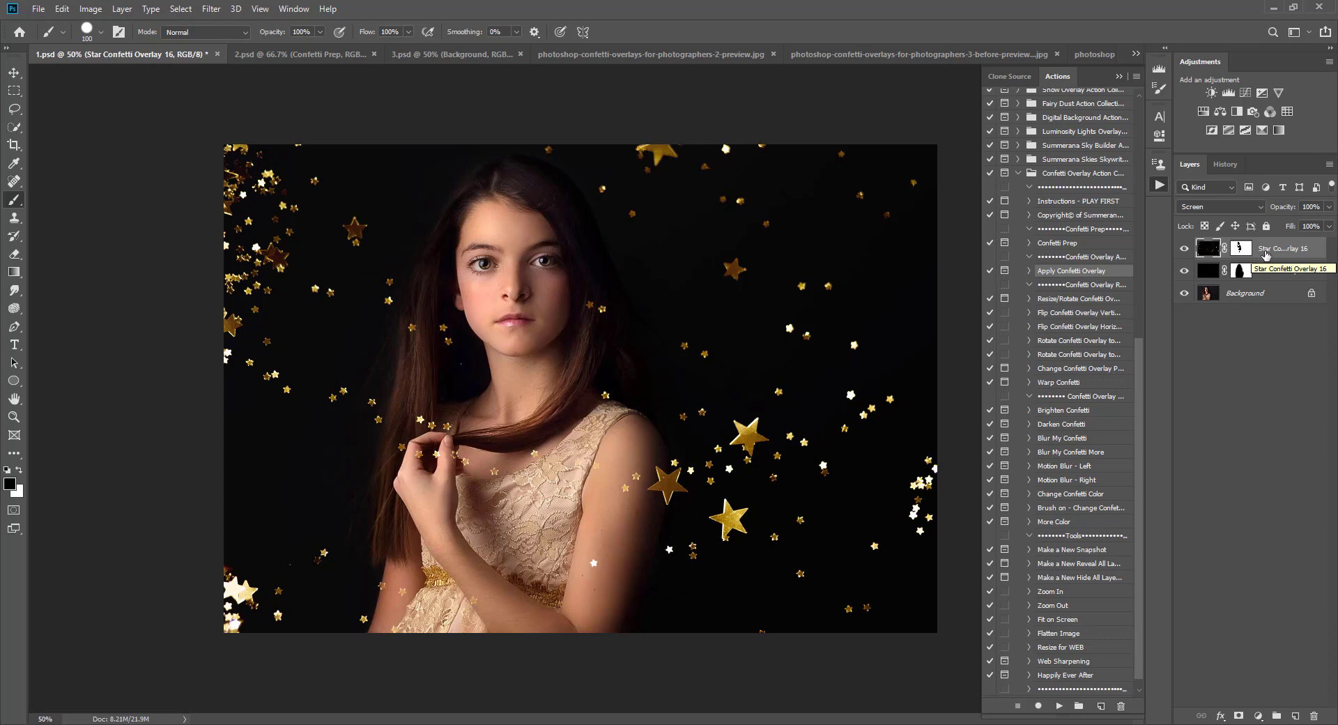
pyautogui.rightClick(1266, 254)
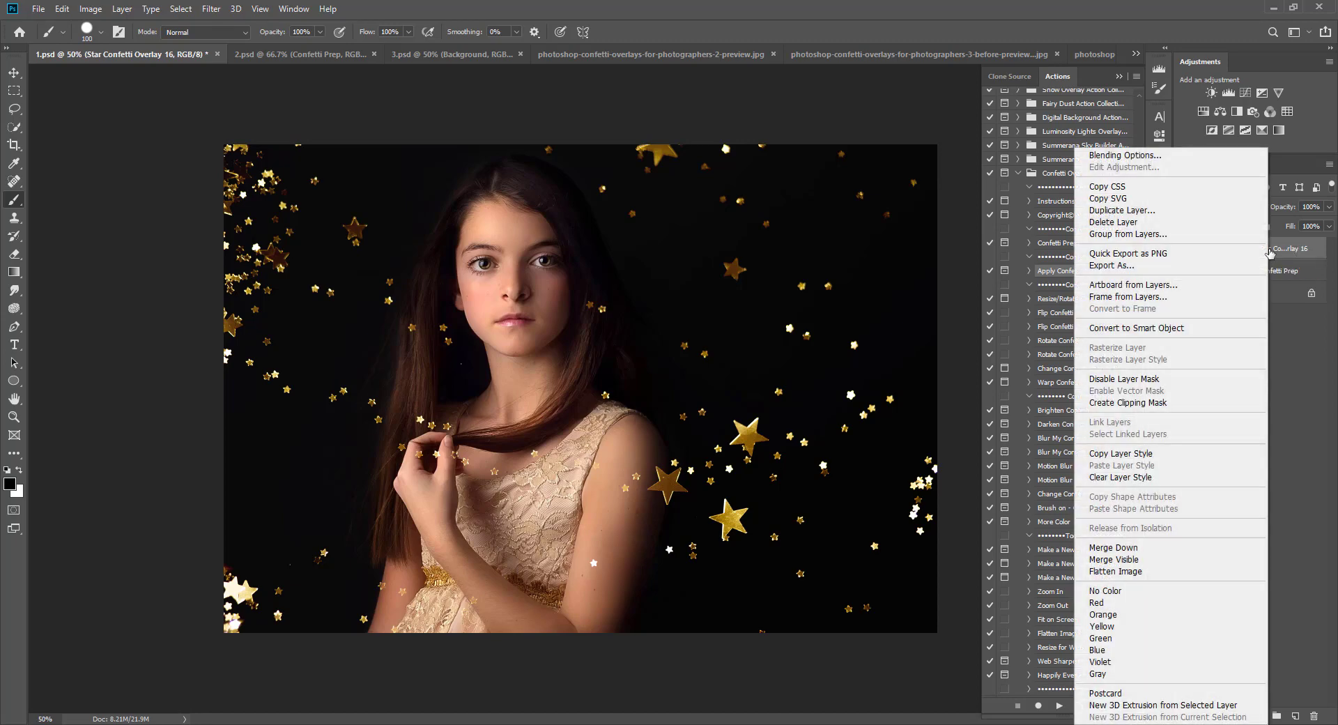
pyautogui.click(1112, 211)
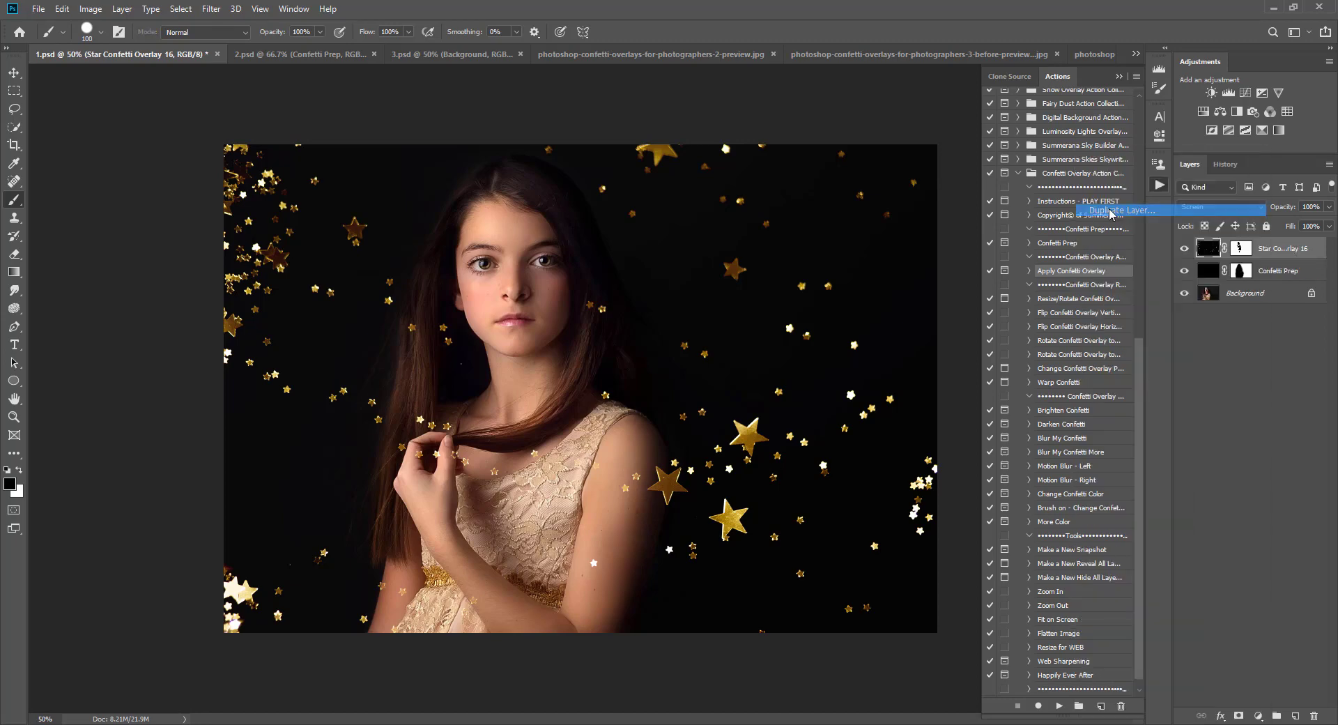
pyautogui.click(789, 225)
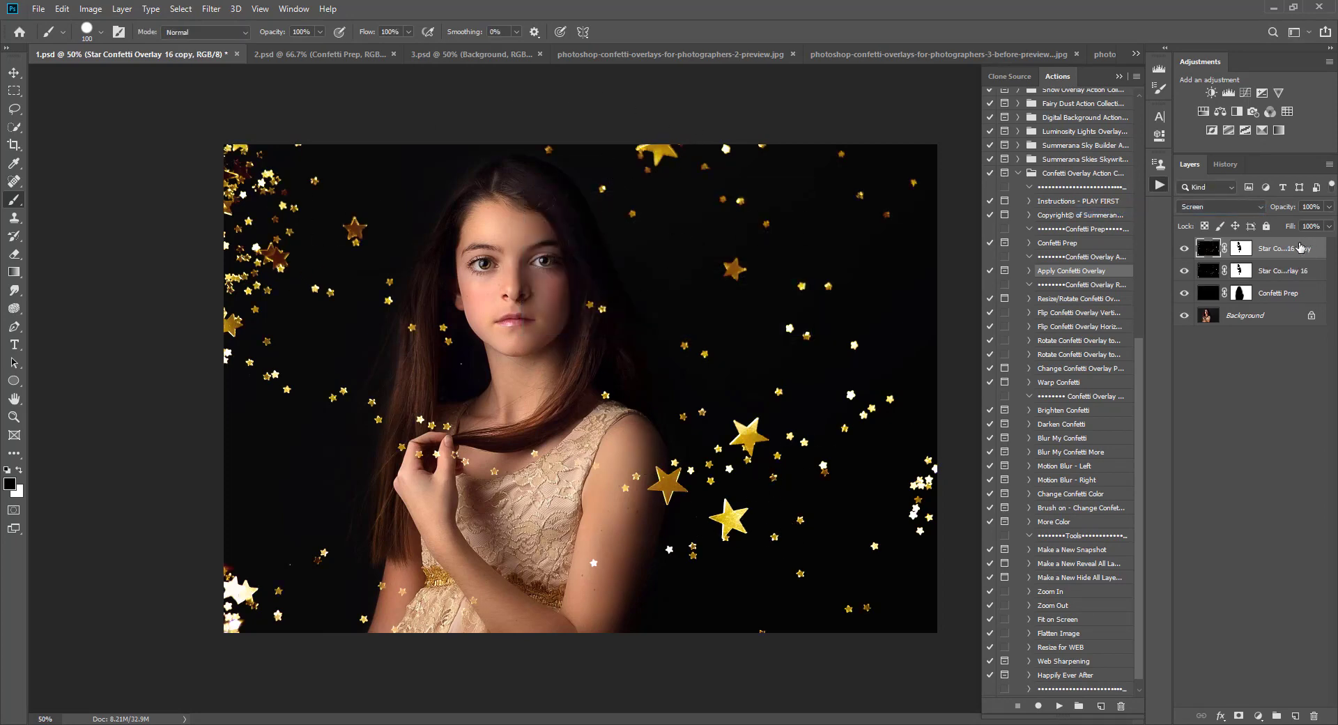
pyautogui.moveTo(1300, 247); pyautogui.dragTo(1313, 716)
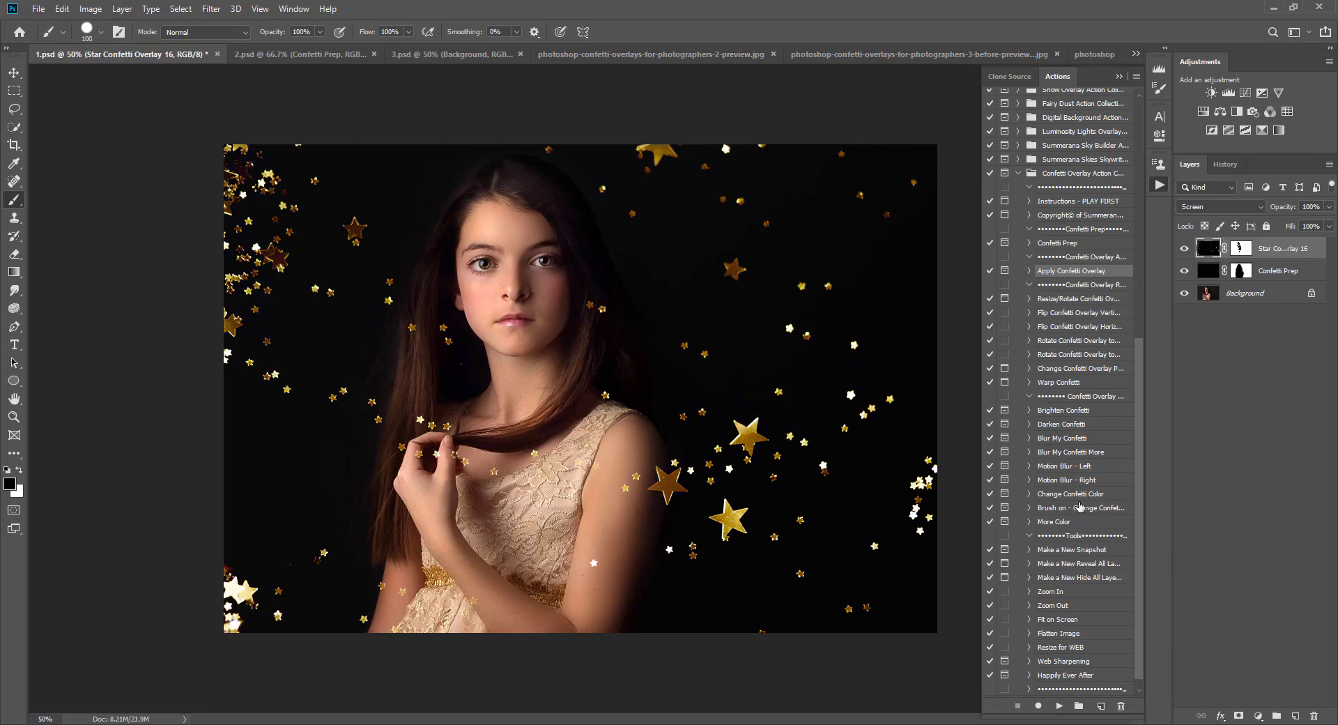
# Step: Run the Resize/Rotate Confetti Overlay action and rotate the overlay slightly, about -0.7 degrees
pyautogui.click(1056, 301)
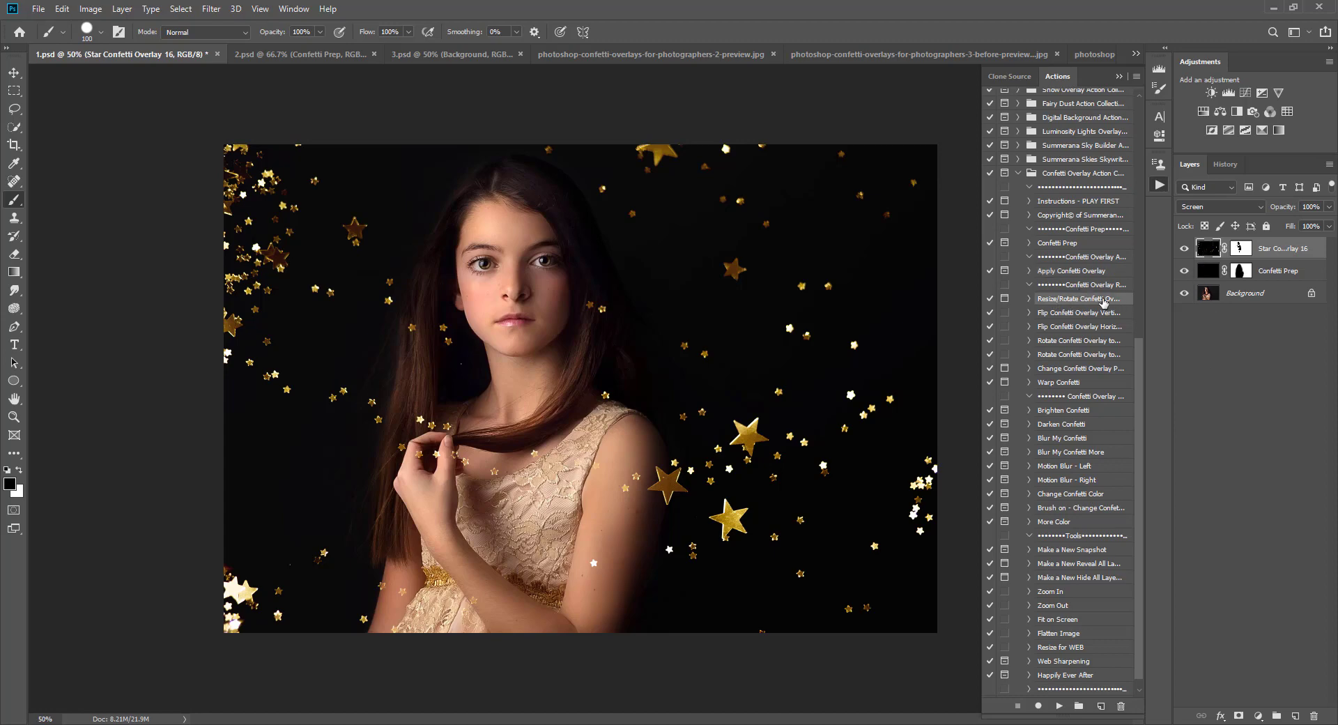
pyautogui.click(1058, 706)
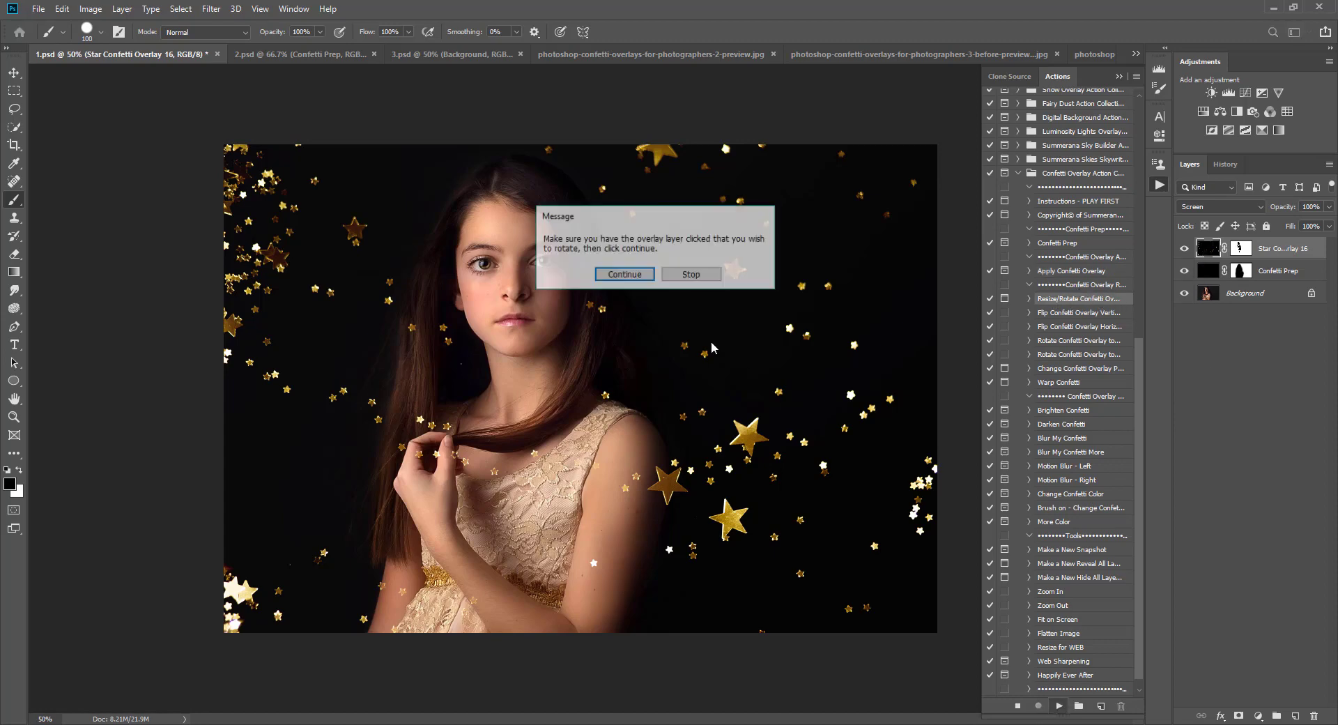
pyautogui.click(641, 284)
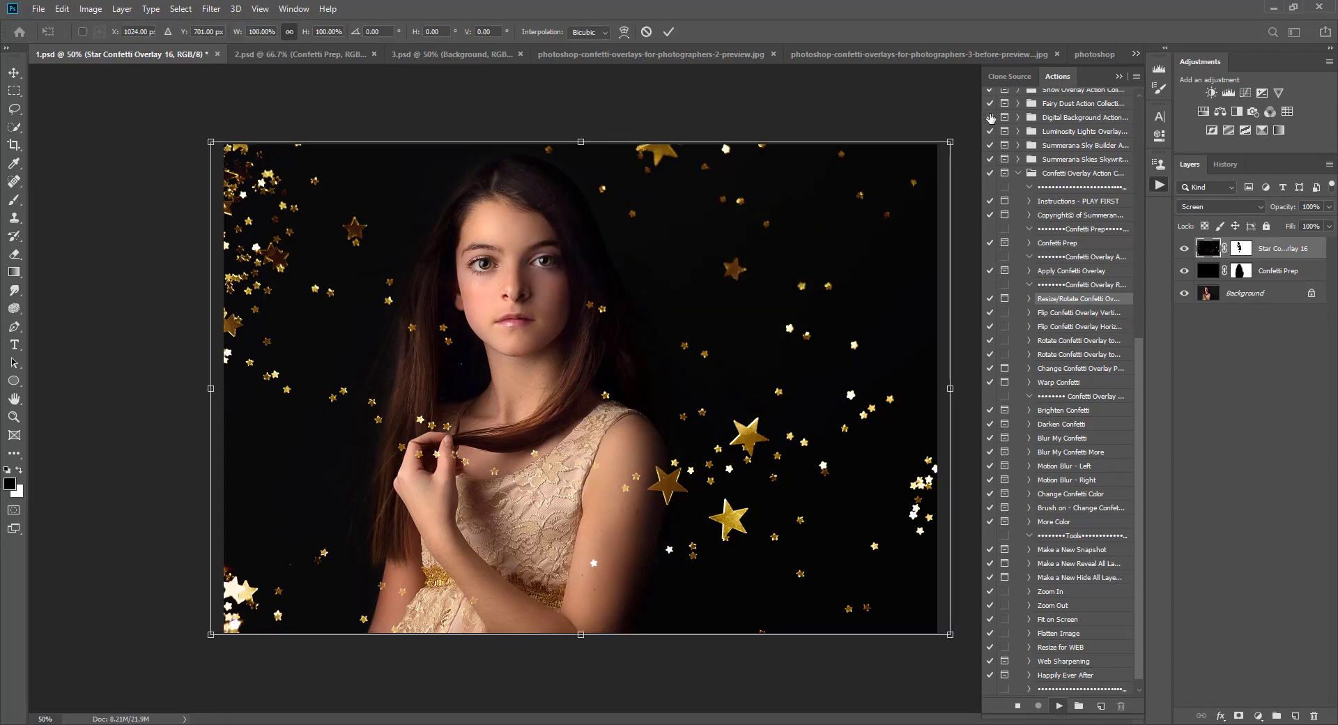
pyautogui.moveTo(968, 129); pyautogui.dragTo(964, 124)
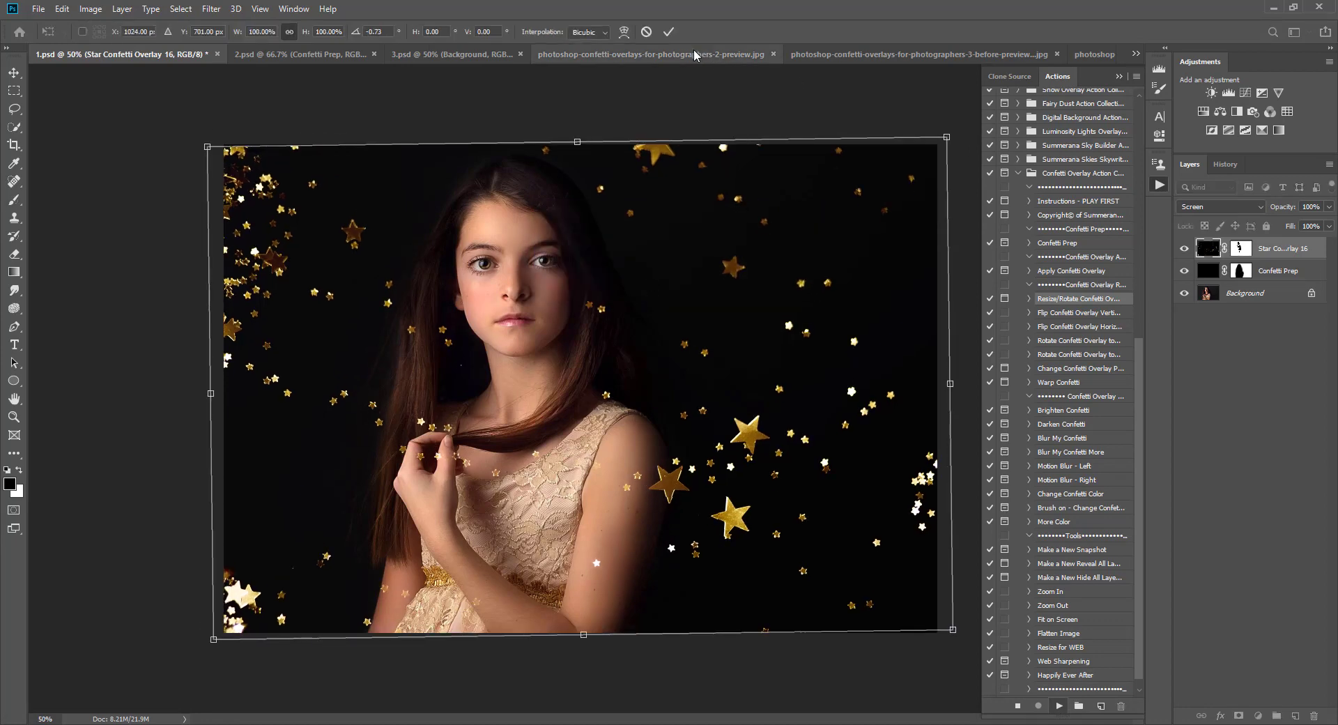
pyautogui.click(645, 31)
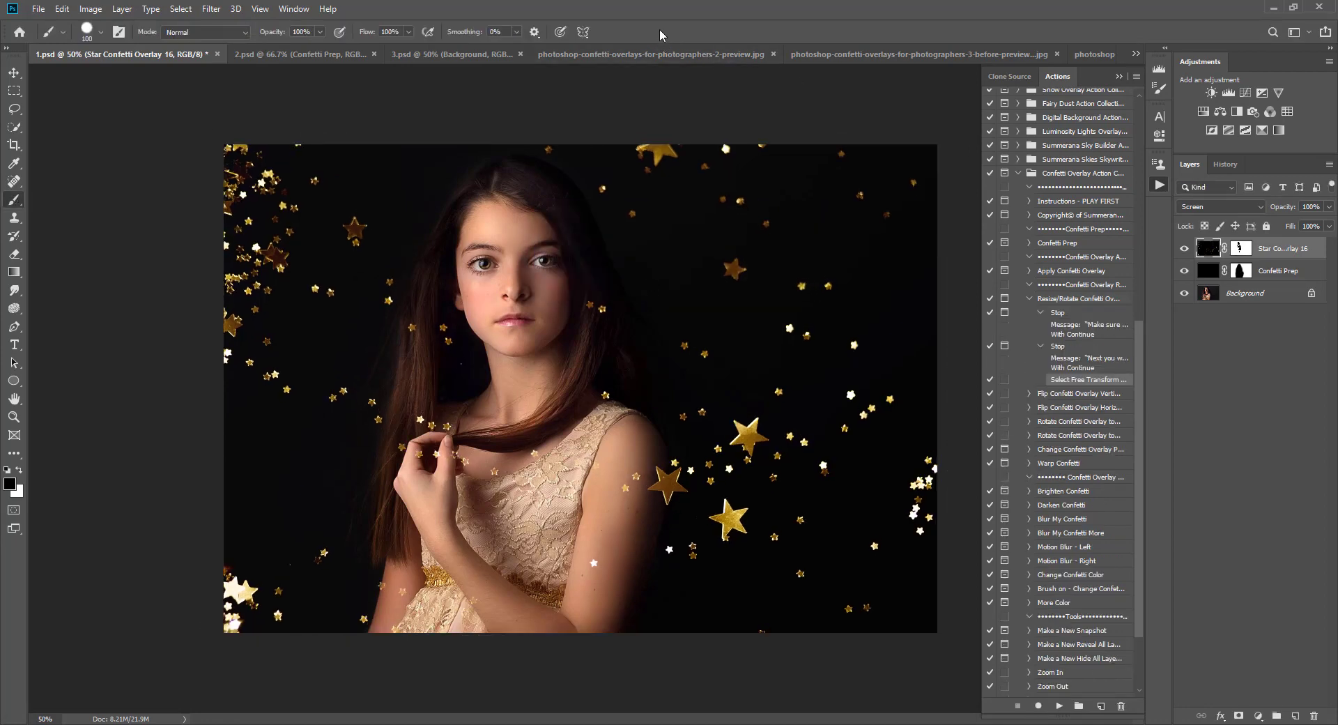
# Step: Try to run the Change Confetti Overlay Perspective action after browsing the flip and rotate actions
pyautogui.click(1031, 298)
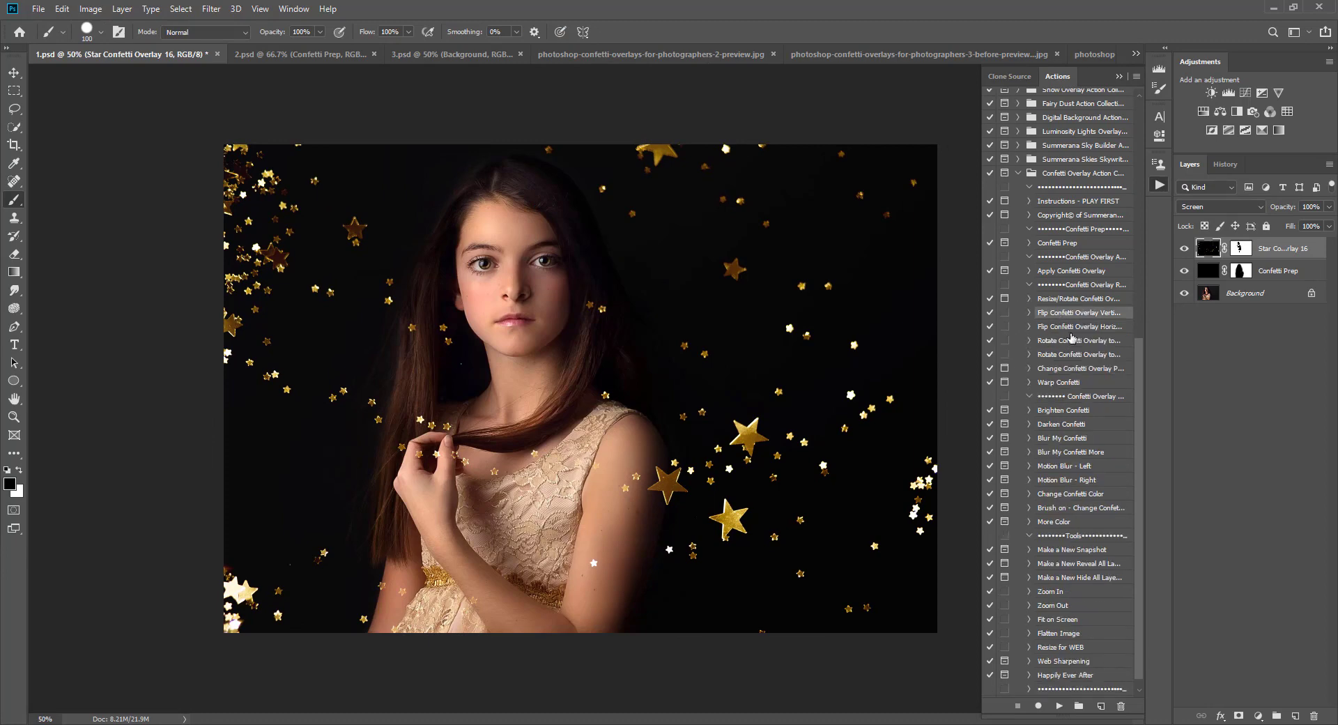
pyautogui.click(1069, 327)
pyautogui.click(1069, 342)
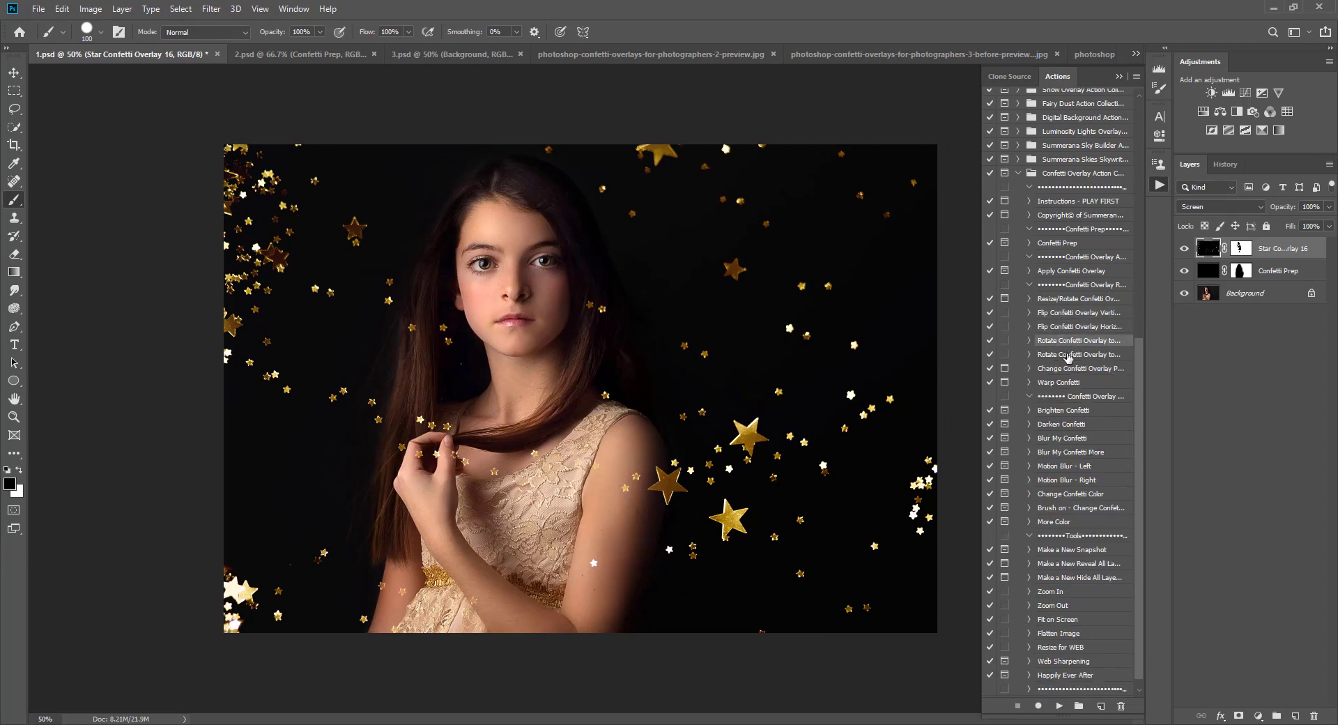
pyautogui.click(1066, 355)
pyautogui.click(1066, 371)
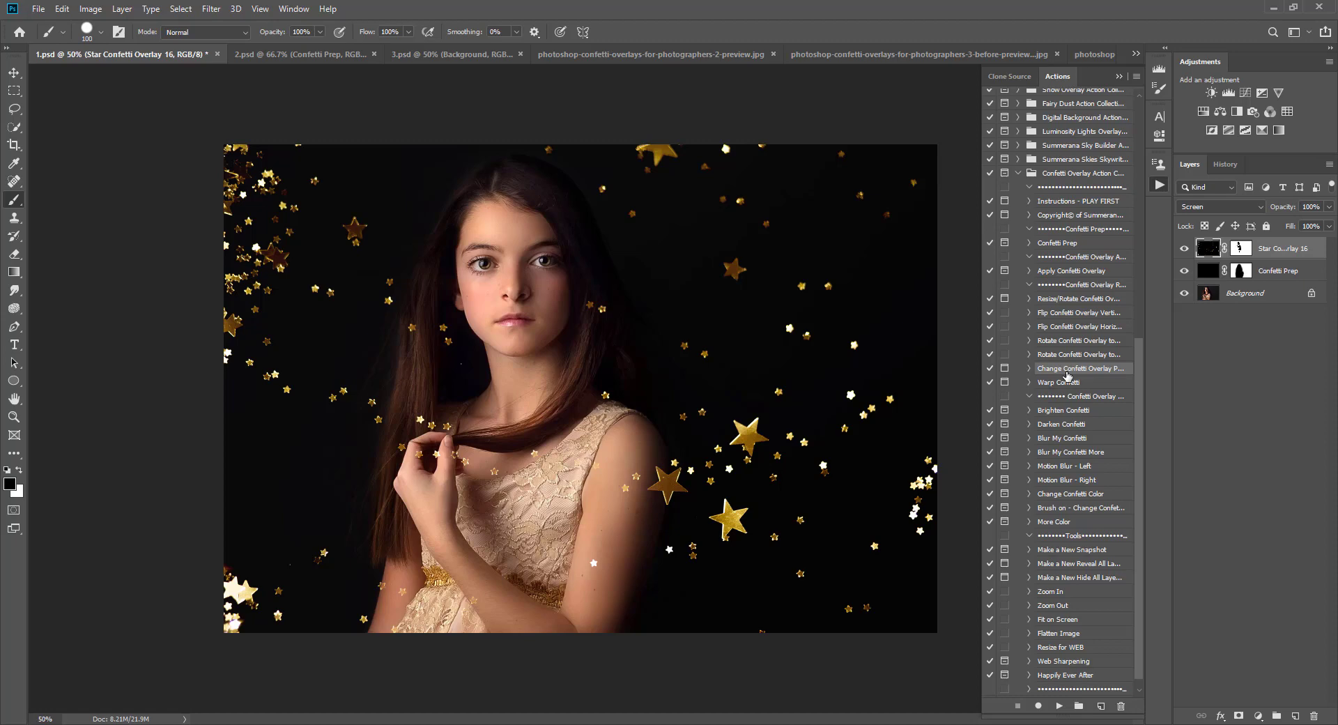
pyautogui.click(1059, 706)
pyautogui.click(673, 280)
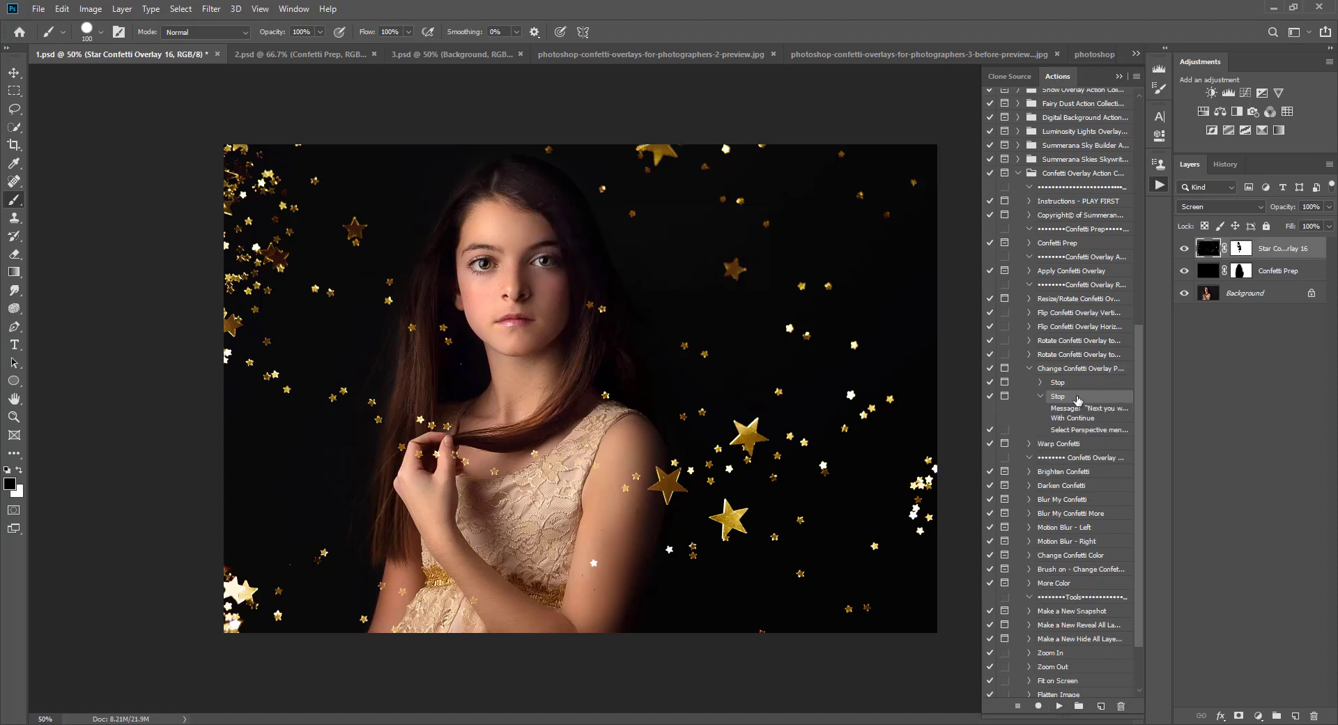
pyautogui.click(1031, 369)
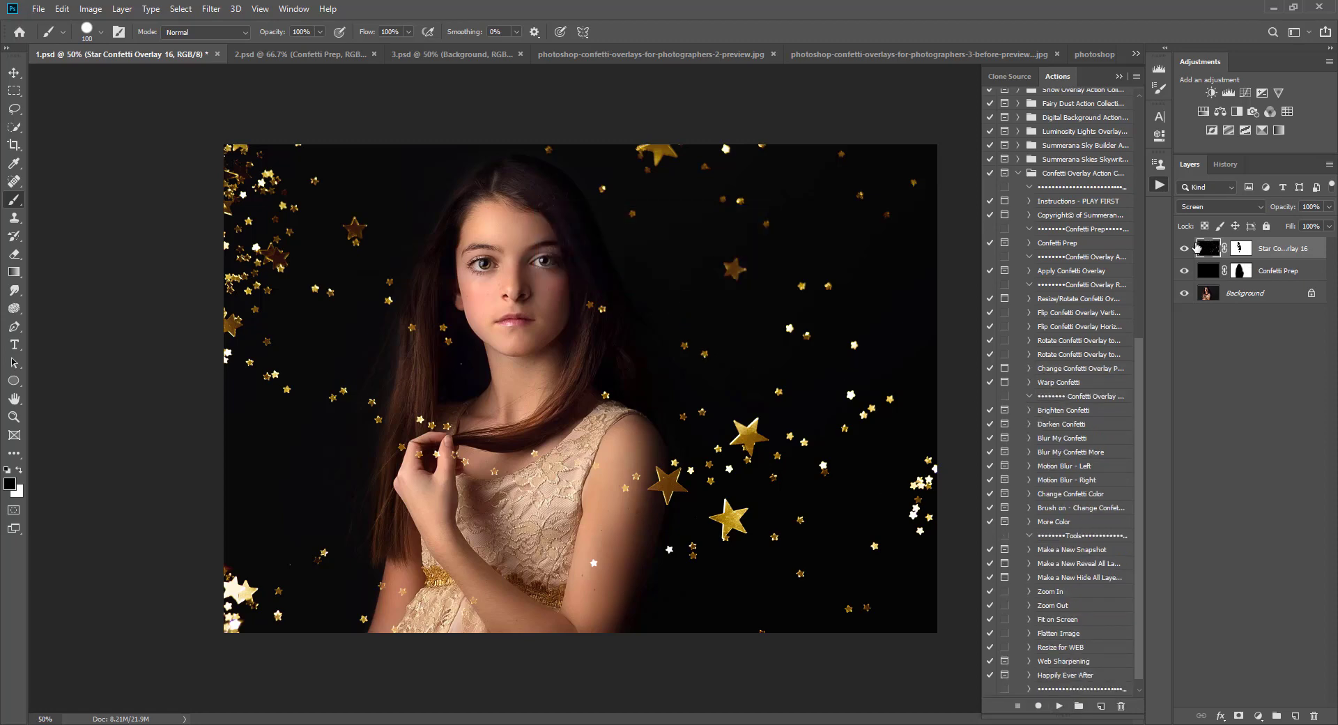
# Step: Select the Star Confetti Overlay 16 layer, run Change Confetti Overlay Perspective and slightly skew the overlay's corners
pyautogui.click(1241, 249)
pyautogui.click(1210, 276)
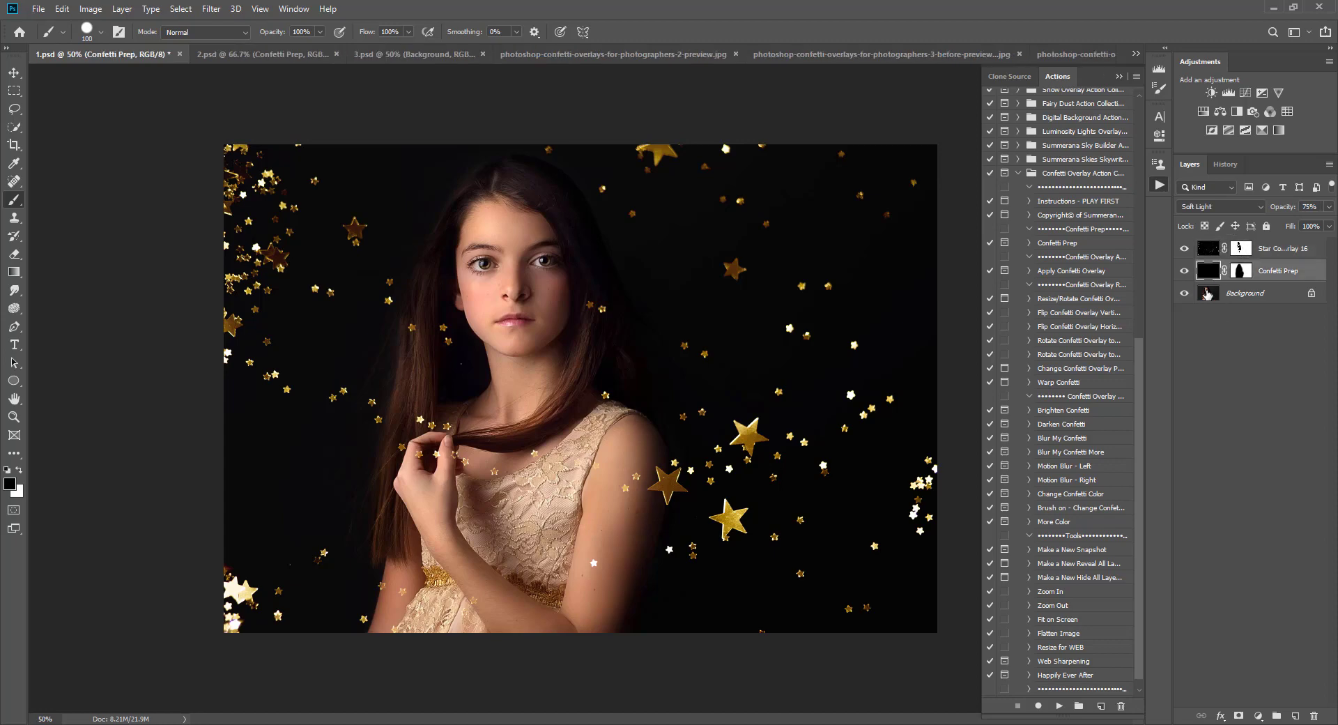
pyautogui.click(1217, 250)
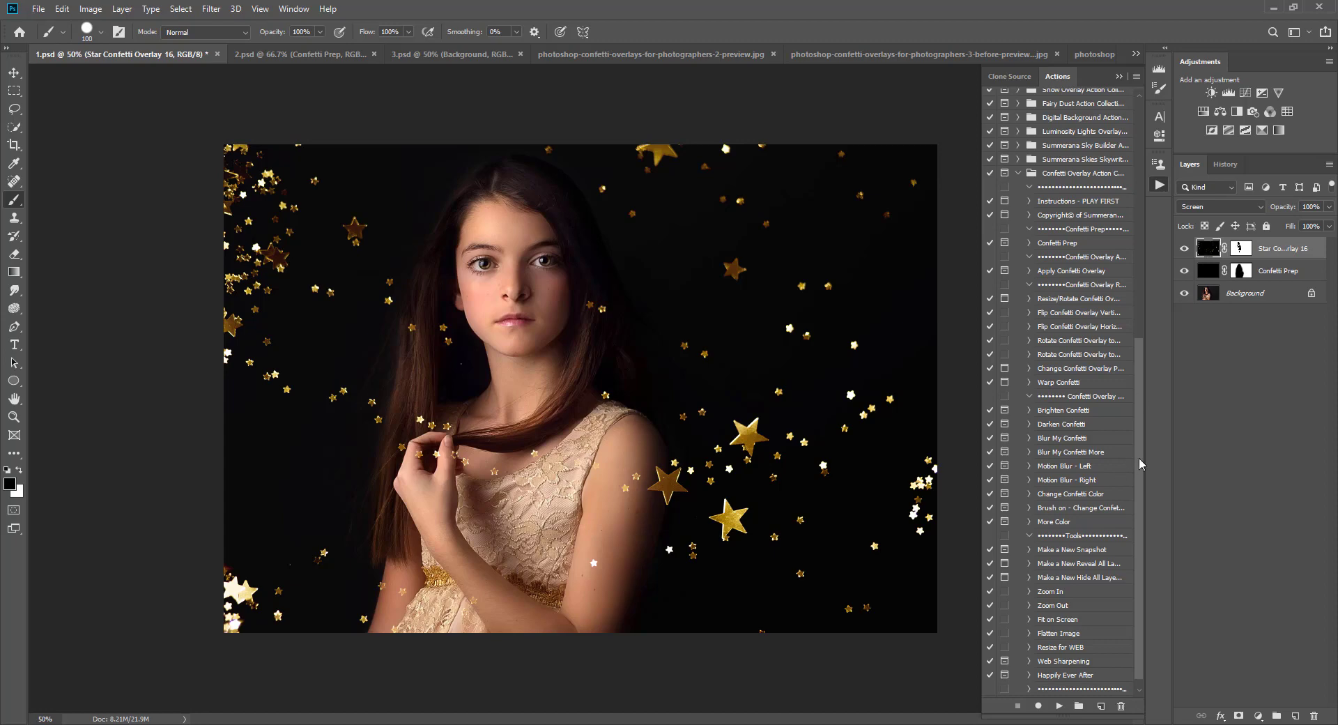
pyautogui.click(1074, 370)
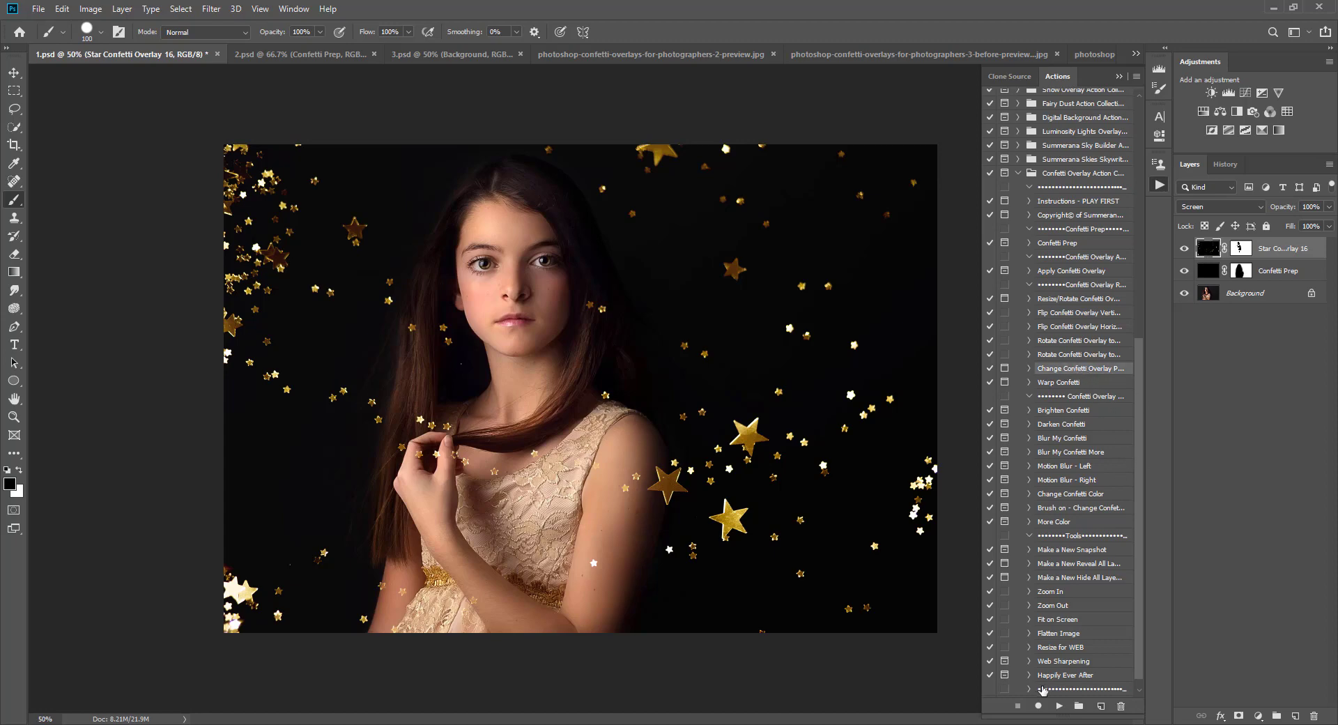
pyautogui.click(1059, 705)
pyautogui.click(625, 275)
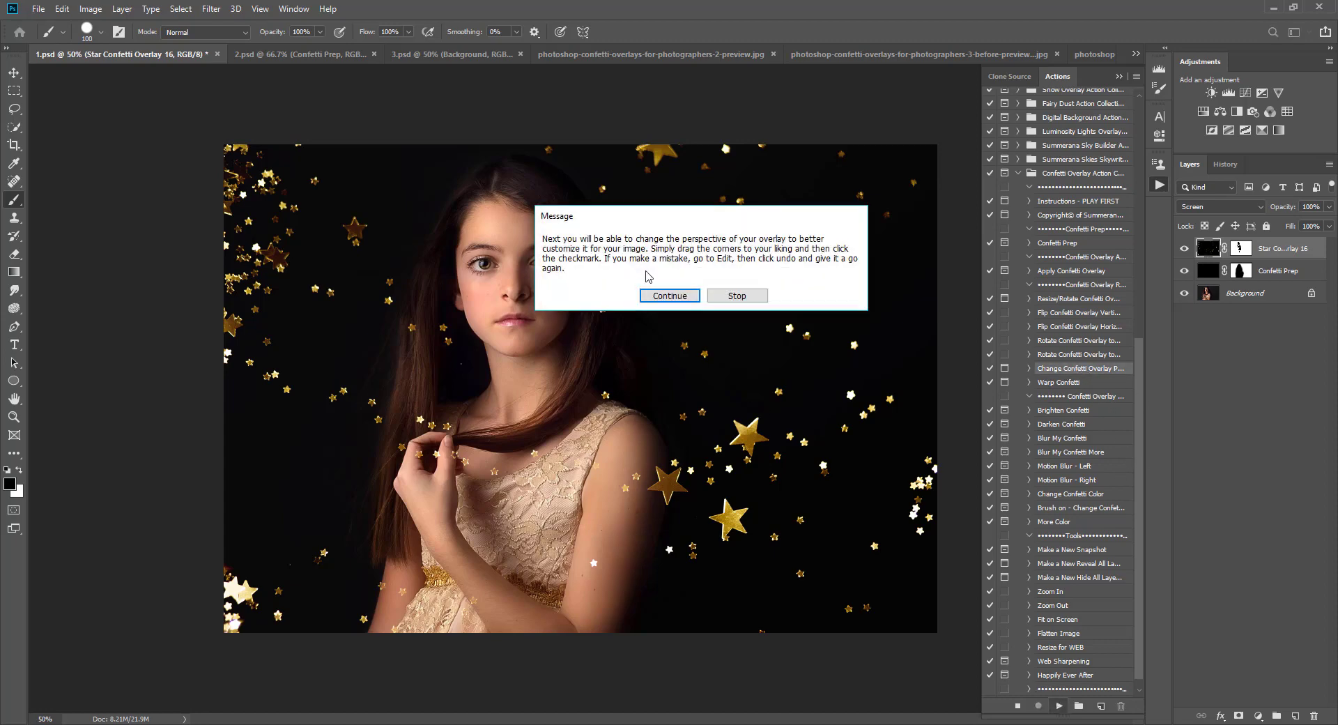
pyautogui.click(666, 295)
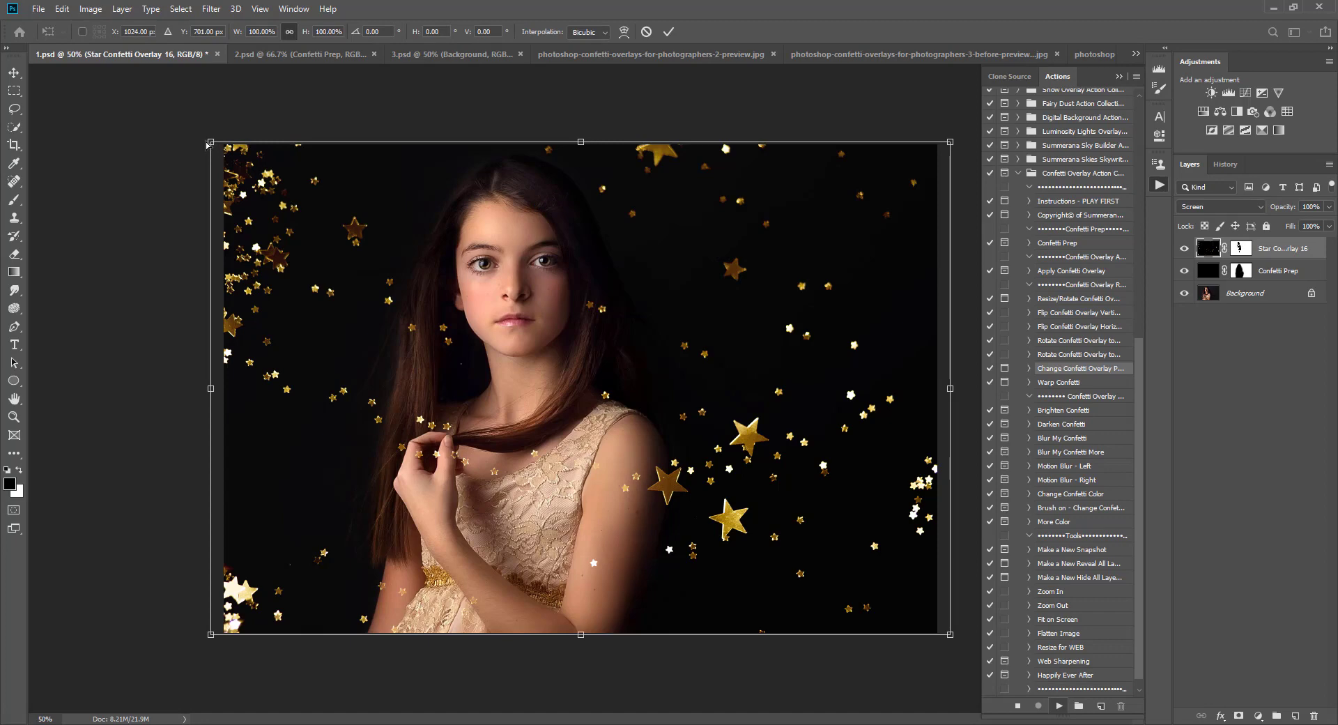
pyautogui.moveTo(209, 144)
pyautogui.mouseDown()
pyautogui.moveTo(143, 135)
pyautogui.moveTo(212, 133)
pyautogui.moveTo(208, 145)
pyautogui.mouseUp()
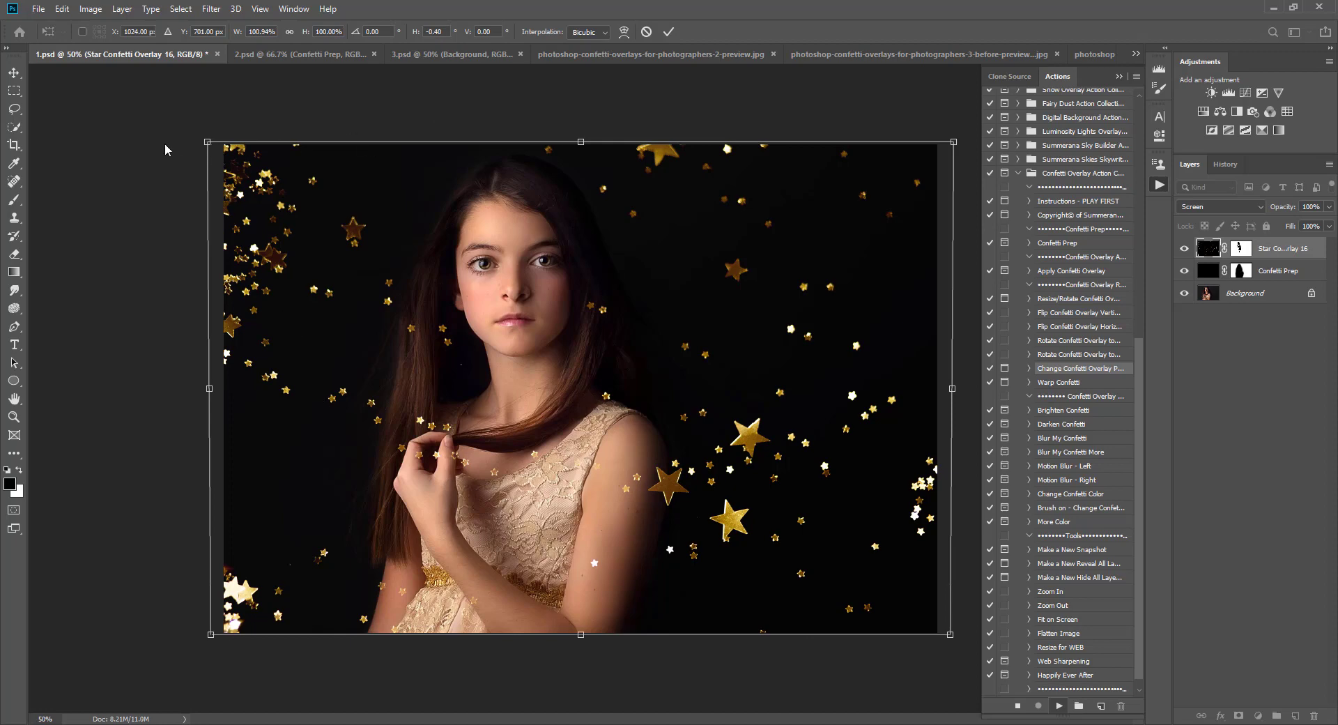
pyautogui.moveTo(207, 145)
pyautogui.mouseDown()
pyautogui.moveTo(60, 162)
pyautogui.moveTo(214, 141)
pyautogui.mouseUp()
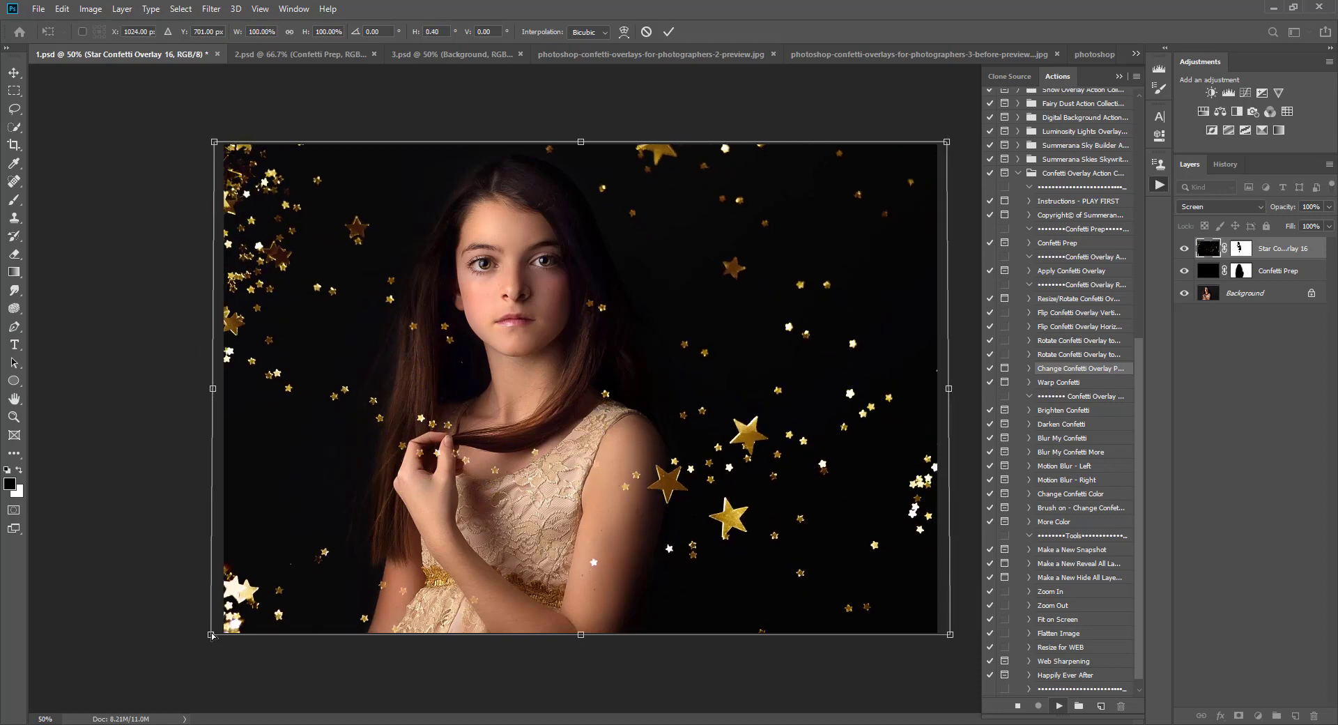
pyautogui.moveTo(212, 635)
pyautogui.mouseDown()
pyautogui.moveTo(180, 637)
pyautogui.moveTo(209, 642)
pyautogui.mouseUp()
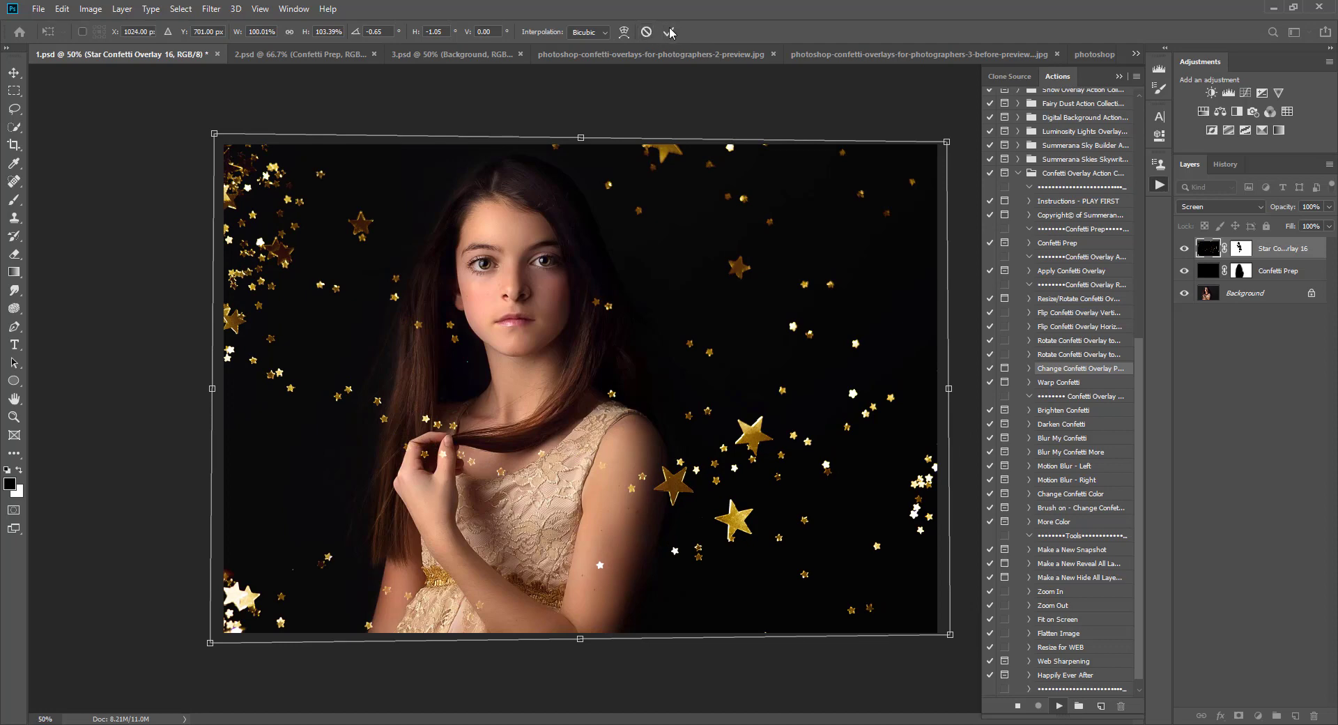
pyautogui.click(647, 32)
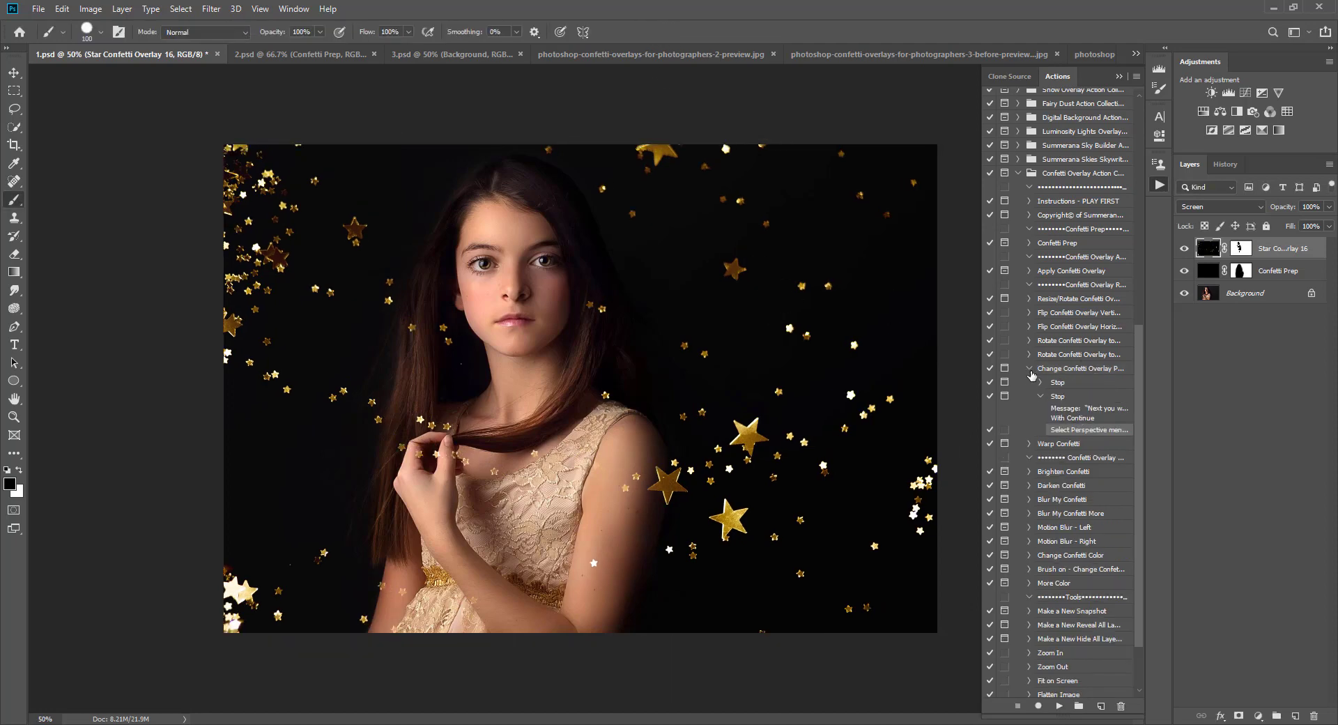
# Step: Run the Warp Confetti action on the overlay, pull its top corners slightly upward, and commit the warp
pyautogui.click(1030, 370)
pyautogui.click(1059, 386)
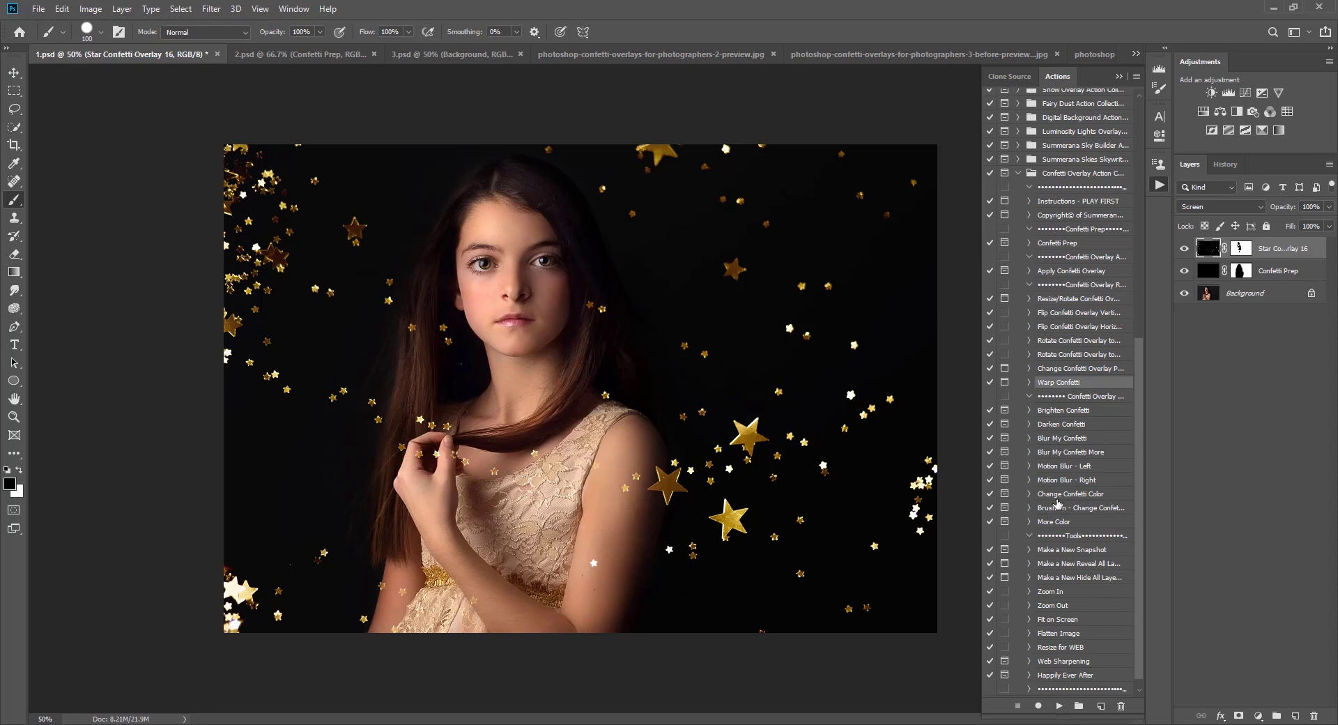
pyautogui.click(1058, 705)
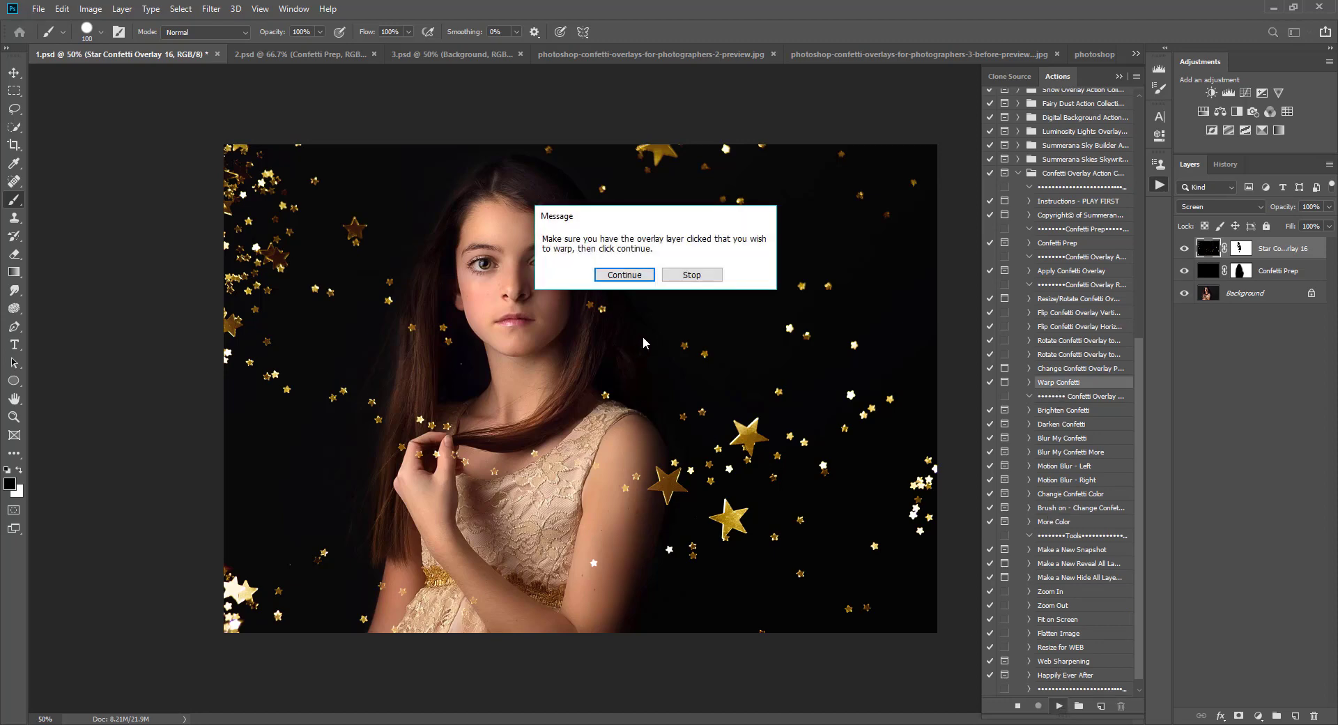
pyautogui.click(658, 296)
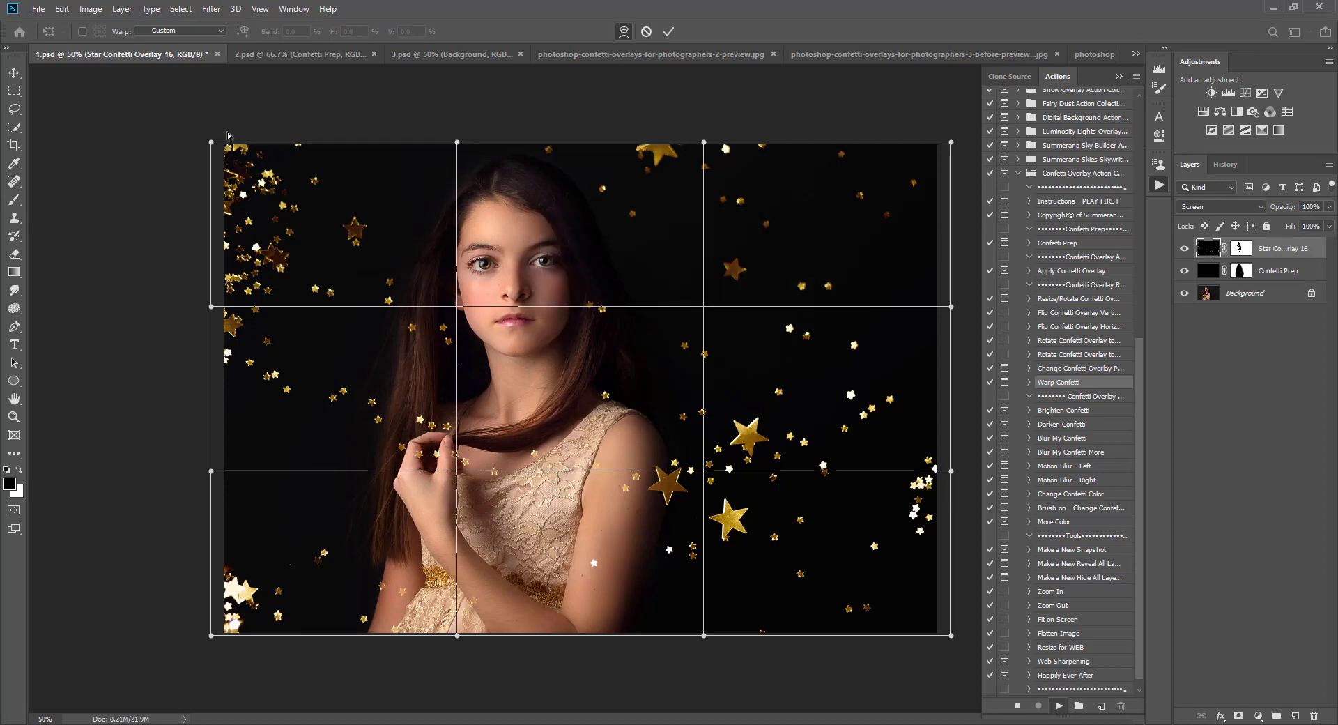
pyautogui.moveTo(212, 144)
pyautogui.mouseDown()
pyautogui.moveTo(197, 138)
pyautogui.moveTo(230, 140)
pyautogui.moveTo(214, 138)
pyautogui.mouseUp()
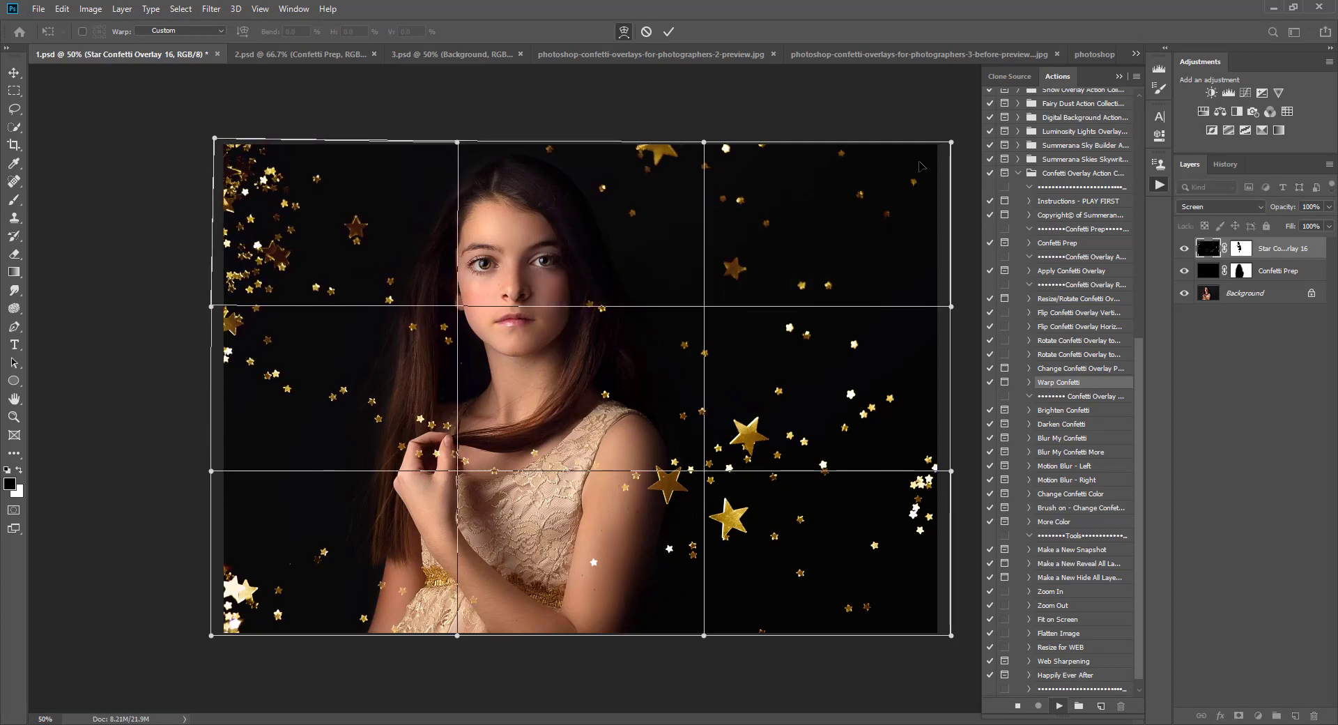
pyautogui.moveTo(954, 148)
pyautogui.mouseDown()
pyautogui.moveTo(959, 119)
pyautogui.moveTo(953, 138)
pyautogui.mouseUp()
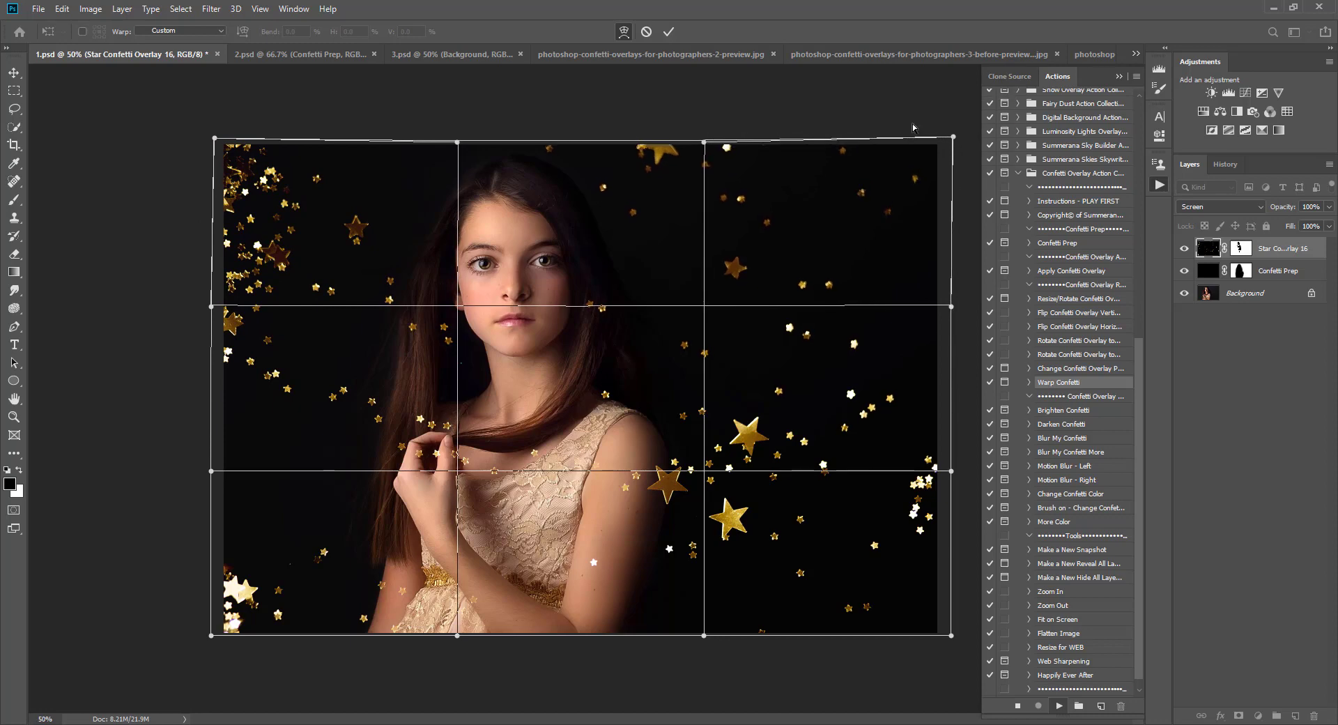
pyautogui.click(668, 32)
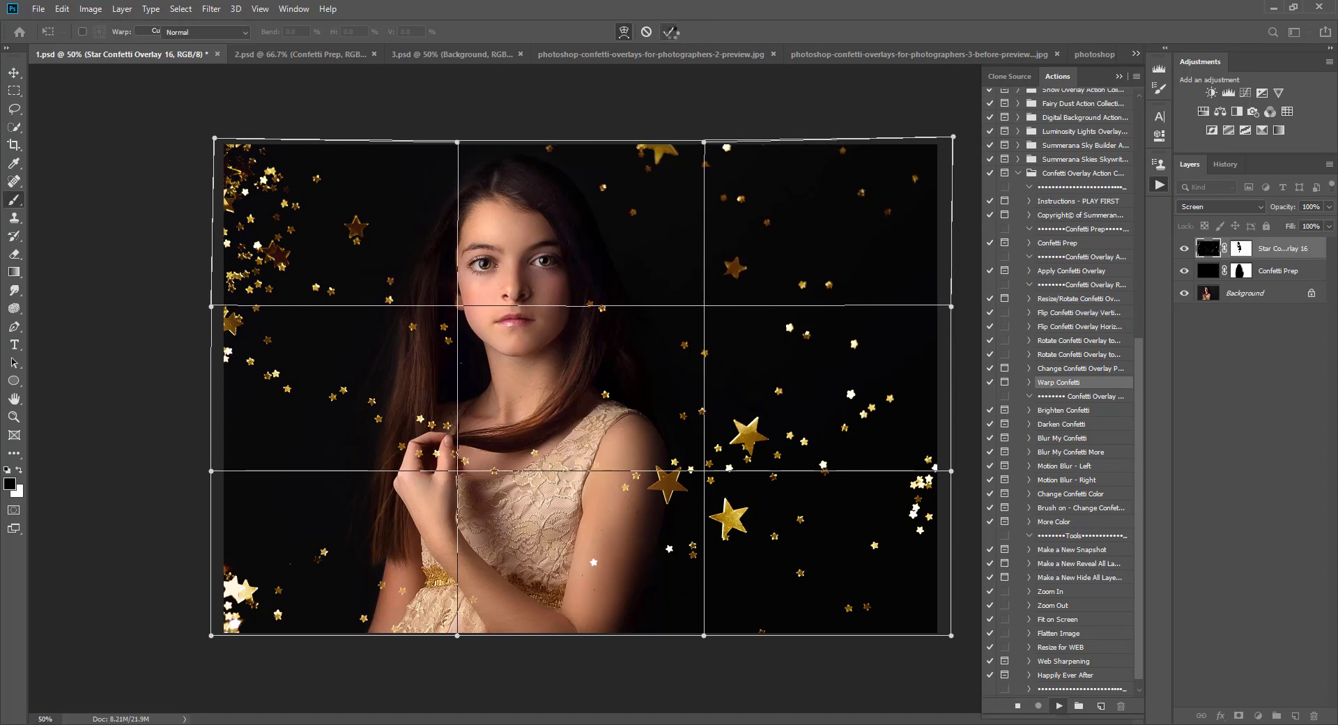
# Step: Try the Brighten Confetti action on the overlay, adjust its layer's opacity, then hide the Brighten Confetti layer
pyautogui.click(1054, 414)
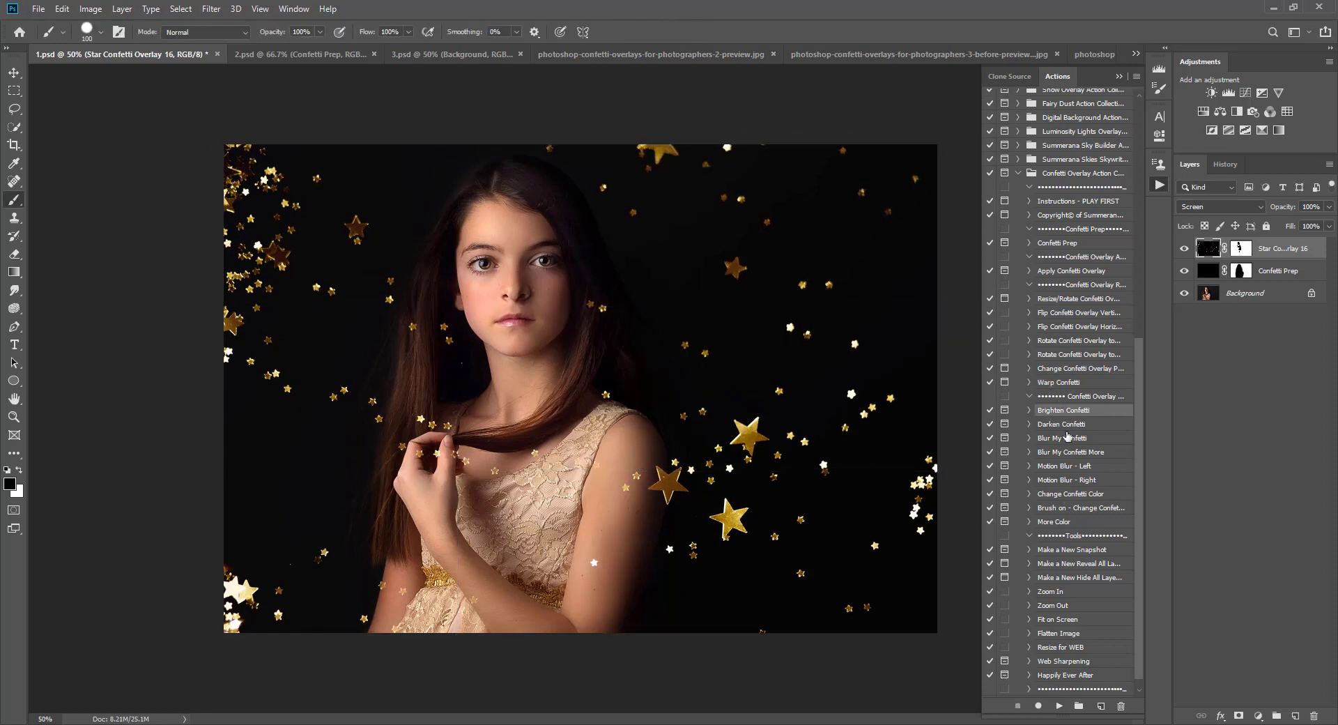
pyautogui.click(1058, 705)
pyautogui.click(600, 271)
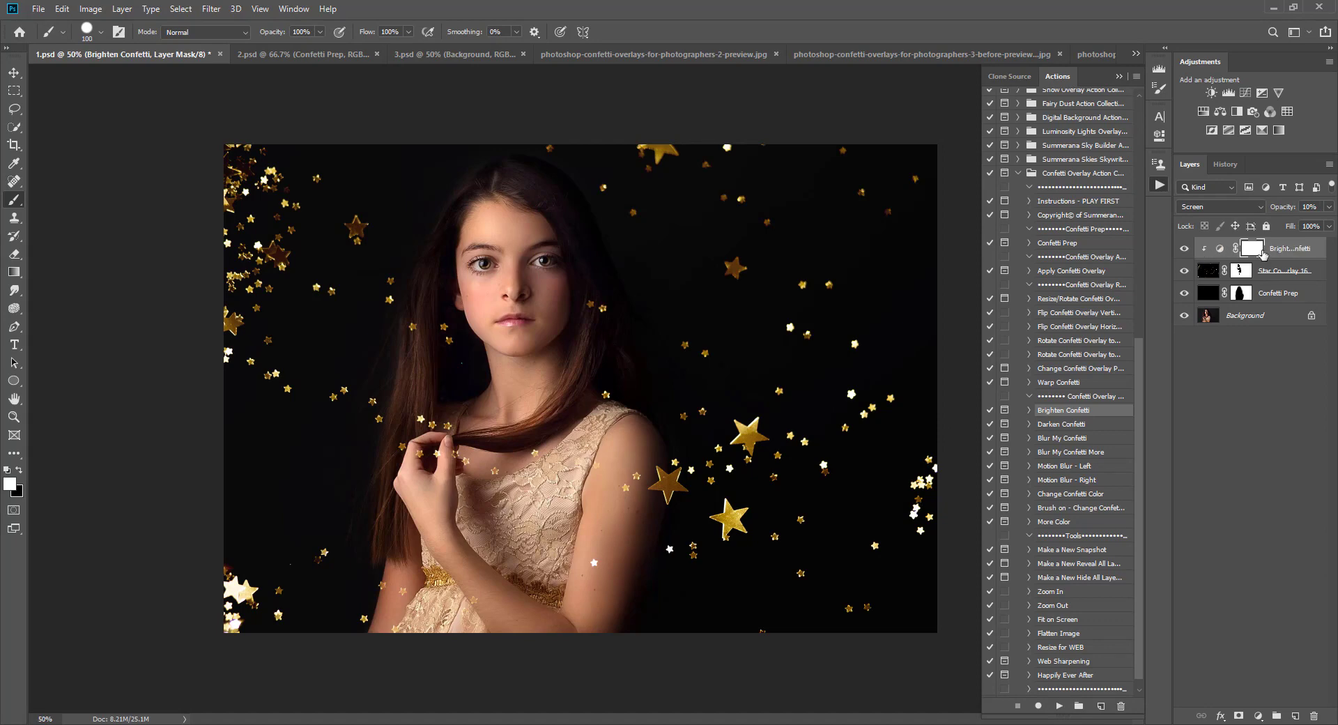
pyautogui.click(1218, 248)
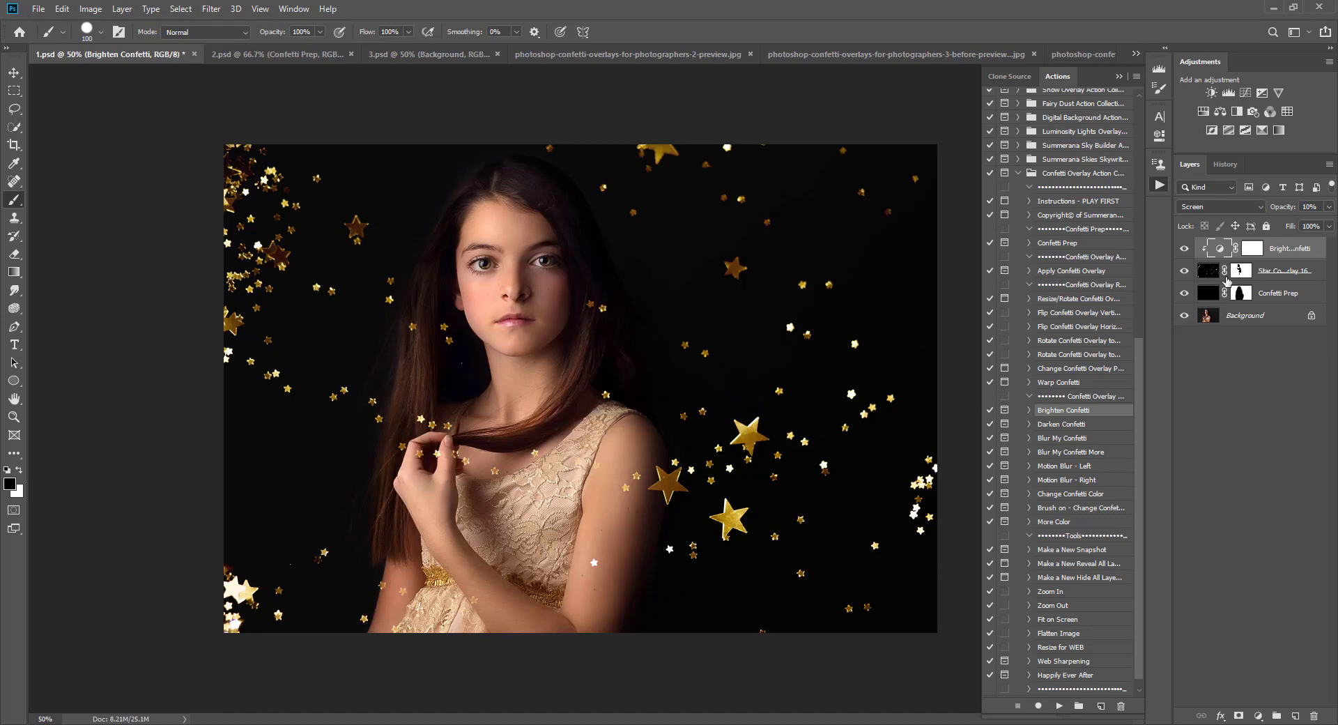
pyautogui.click(1207, 276)
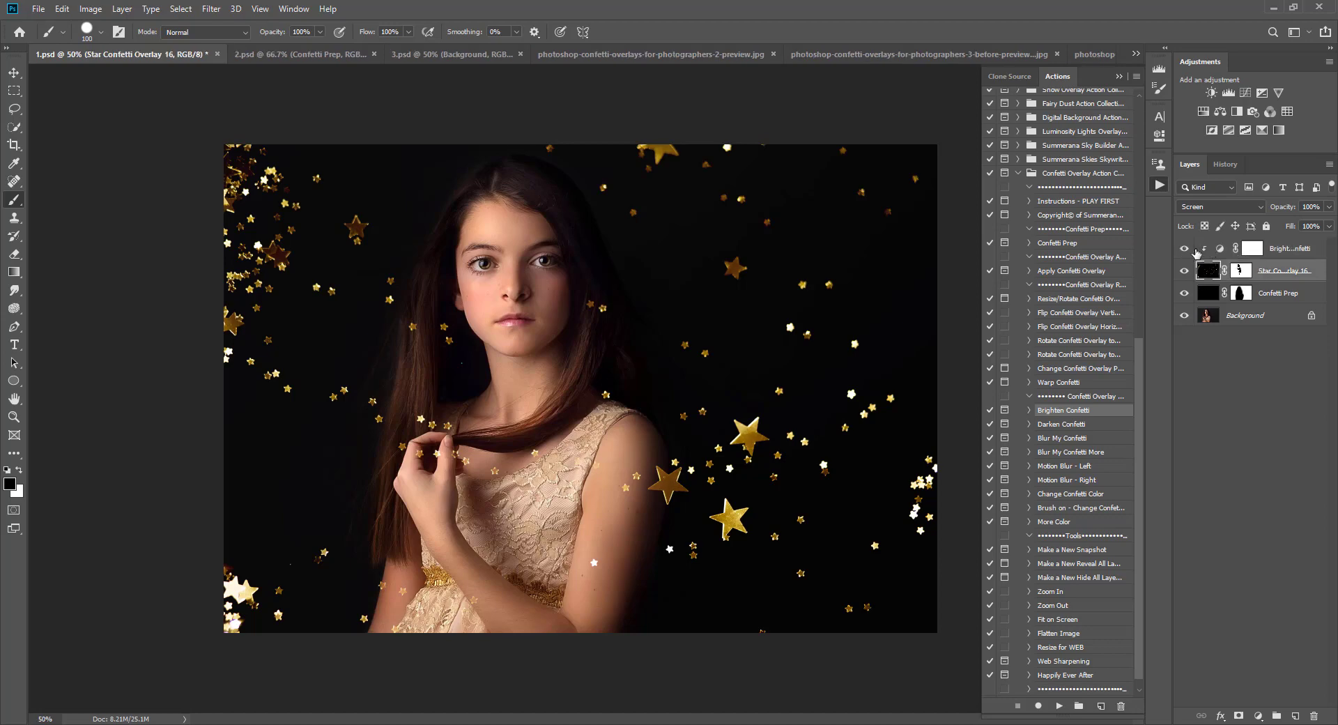
pyautogui.click(1258, 252)
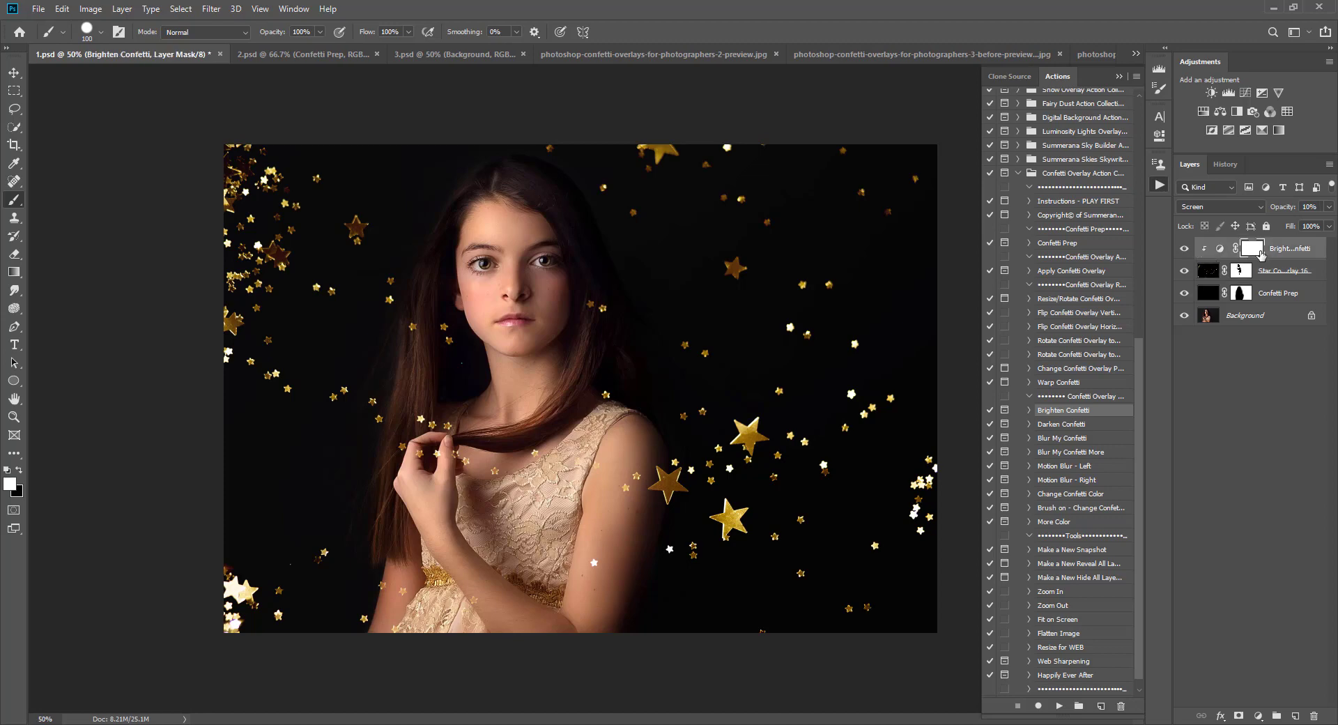
pyautogui.click(1328, 207)
pyautogui.moveTo(1292, 226)
pyautogui.mouseDown()
pyautogui.moveTo(1327, 224)
pyautogui.moveTo(1274, 225)
pyautogui.mouseUp()
pyautogui.click(1184, 249)
# Step: Select the Star Confetti Overlay 16 layer and run the Darken Confetti action on it
pyautogui.click(1207, 270)
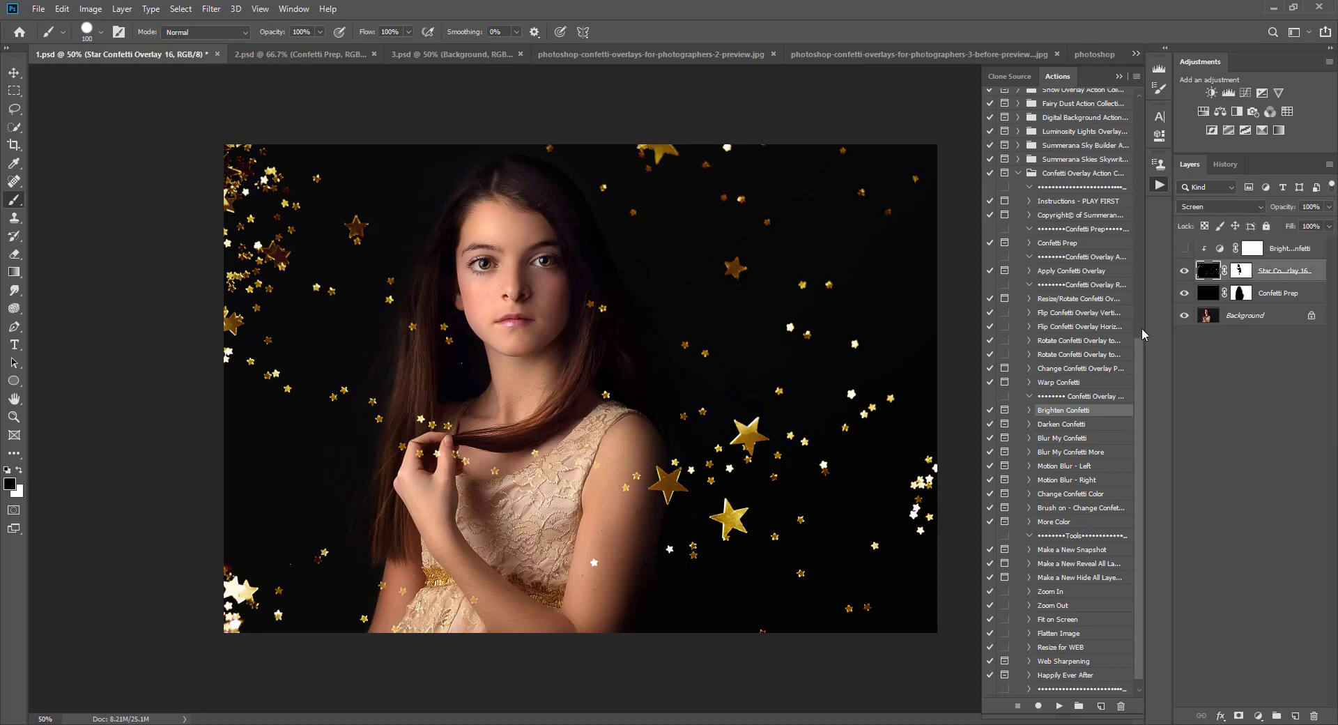
pyautogui.click(1052, 420)
pyautogui.click(1059, 706)
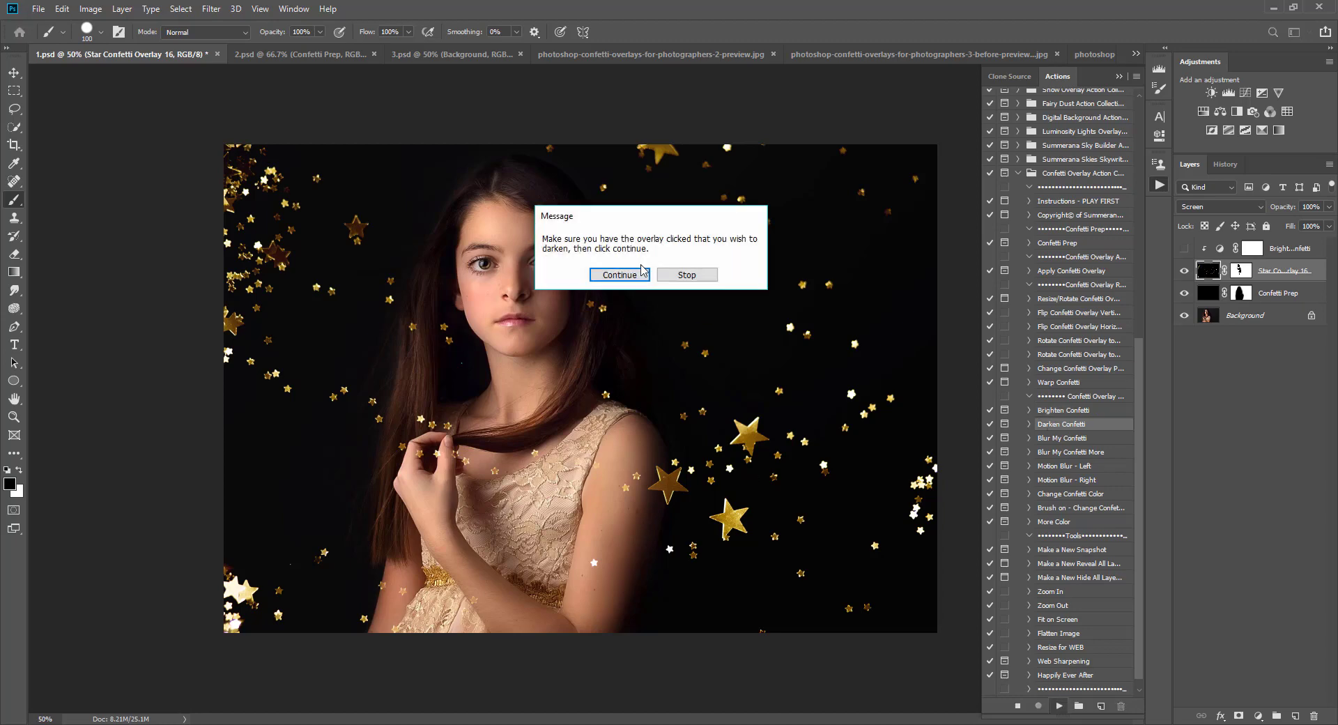
pyautogui.click(634, 276)
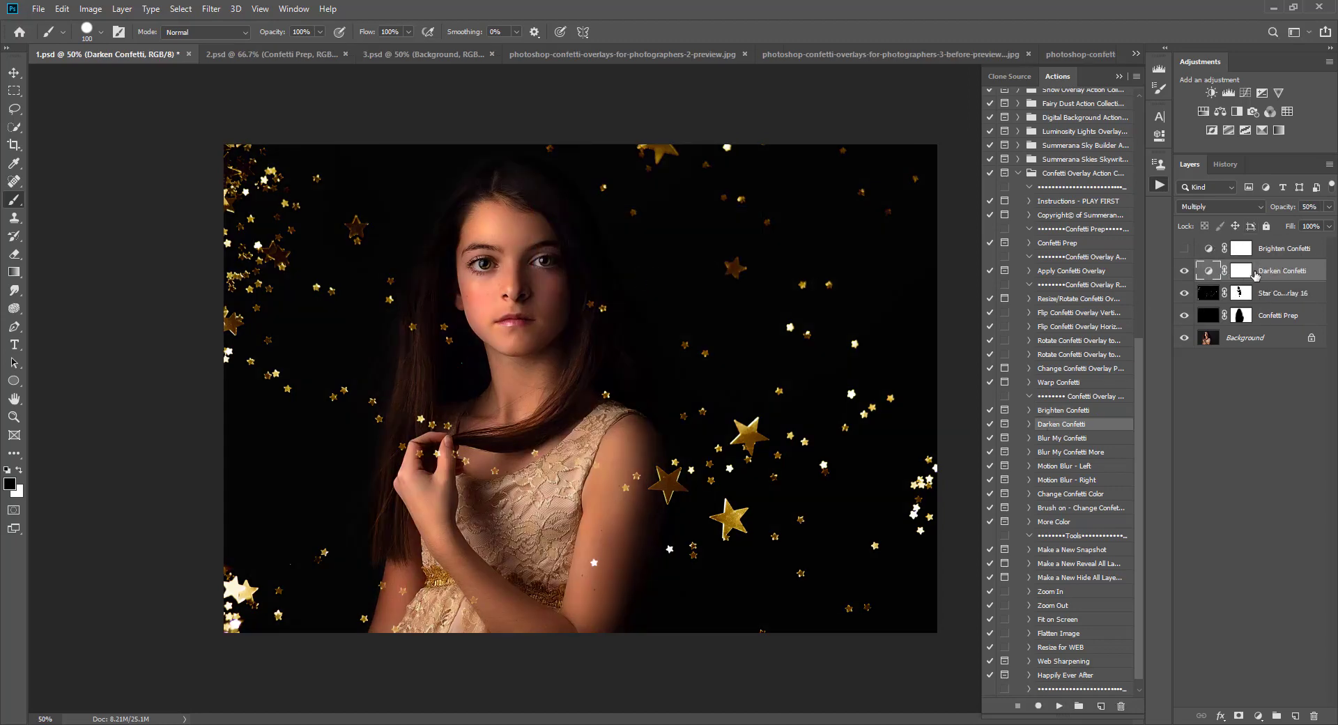
# Step: Clip the Darken Confetti layer to the overlay and lower its opacity to 36%
pyautogui.click(1184, 248)
pyautogui.rightClick(1277, 272)
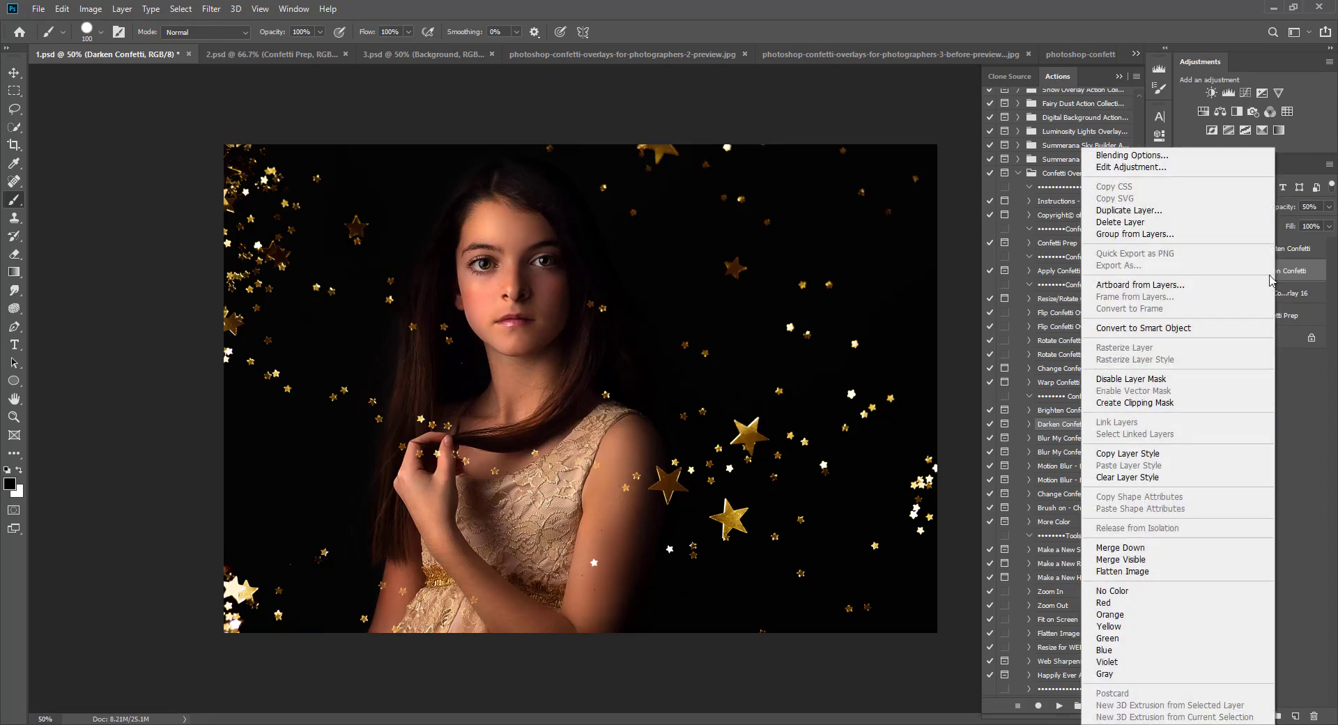
pyautogui.click(1159, 403)
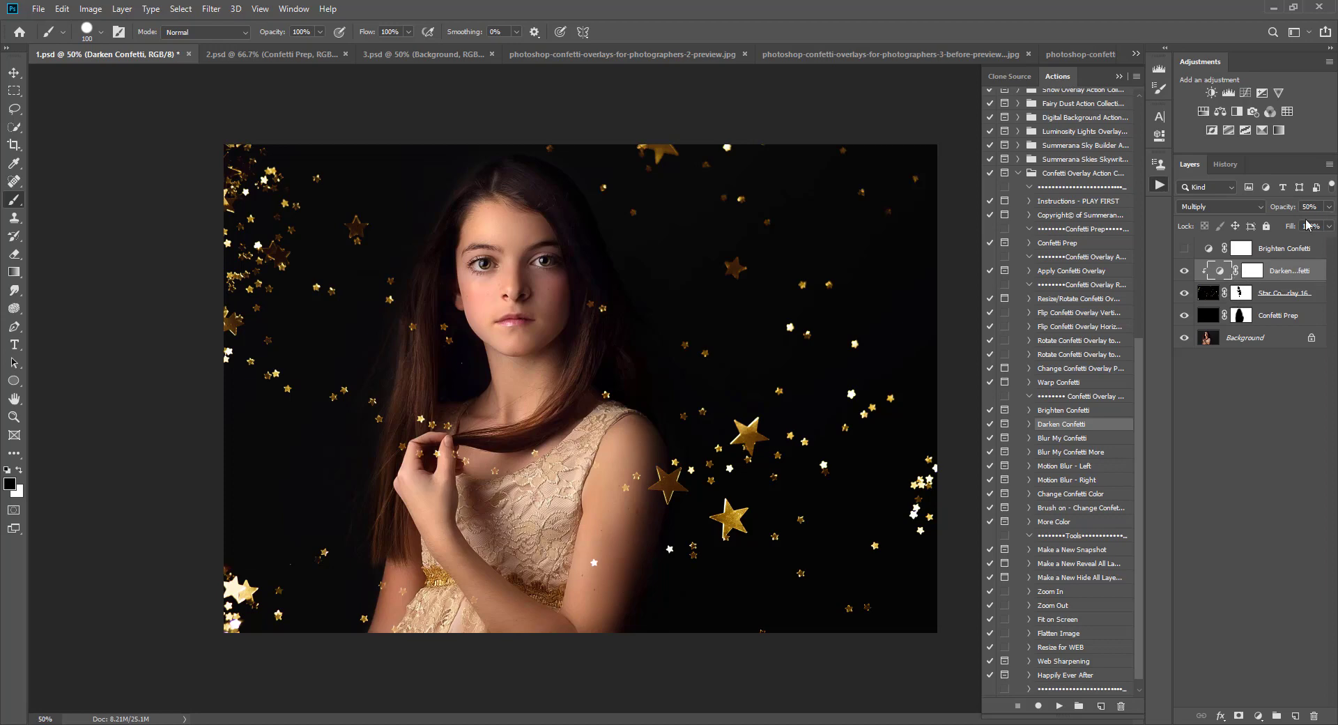
pyautogui.click(1327, 207)
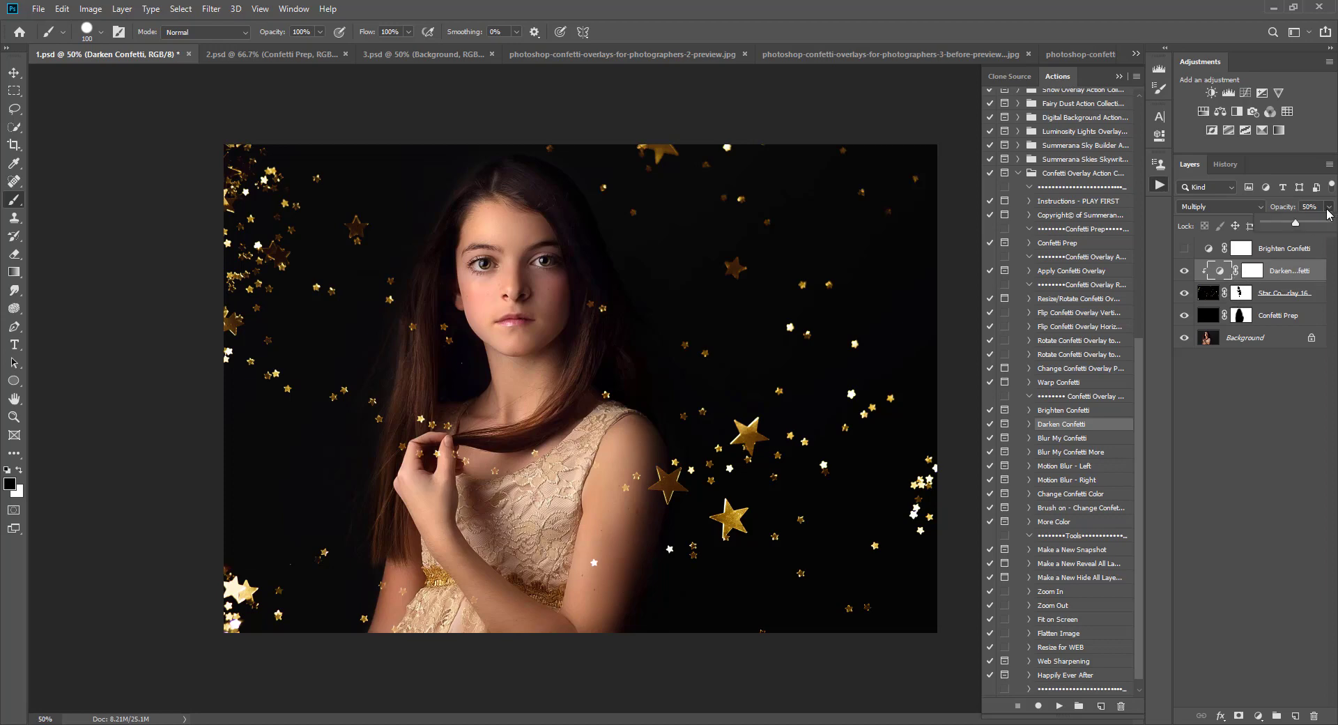
pyautogui.click(1291, 269)
pyautogui.click(1328, 206)
pyautogui.moveTo(1295, 228)
pyautogui.mouseDown()
pyautogui.moveTo(1250, 229)
pyautogui.moveTo(1327, 225)
pyautogui.moveTo(1254, 237)
pyautogui.moveTo(1288, 232)
pyautogui.mouseUp()
# Step: Try the Blur My Confetti action on the Star Confetti Overlay 16 layer, then revert it from History
pyautogui.click(1068, 439)
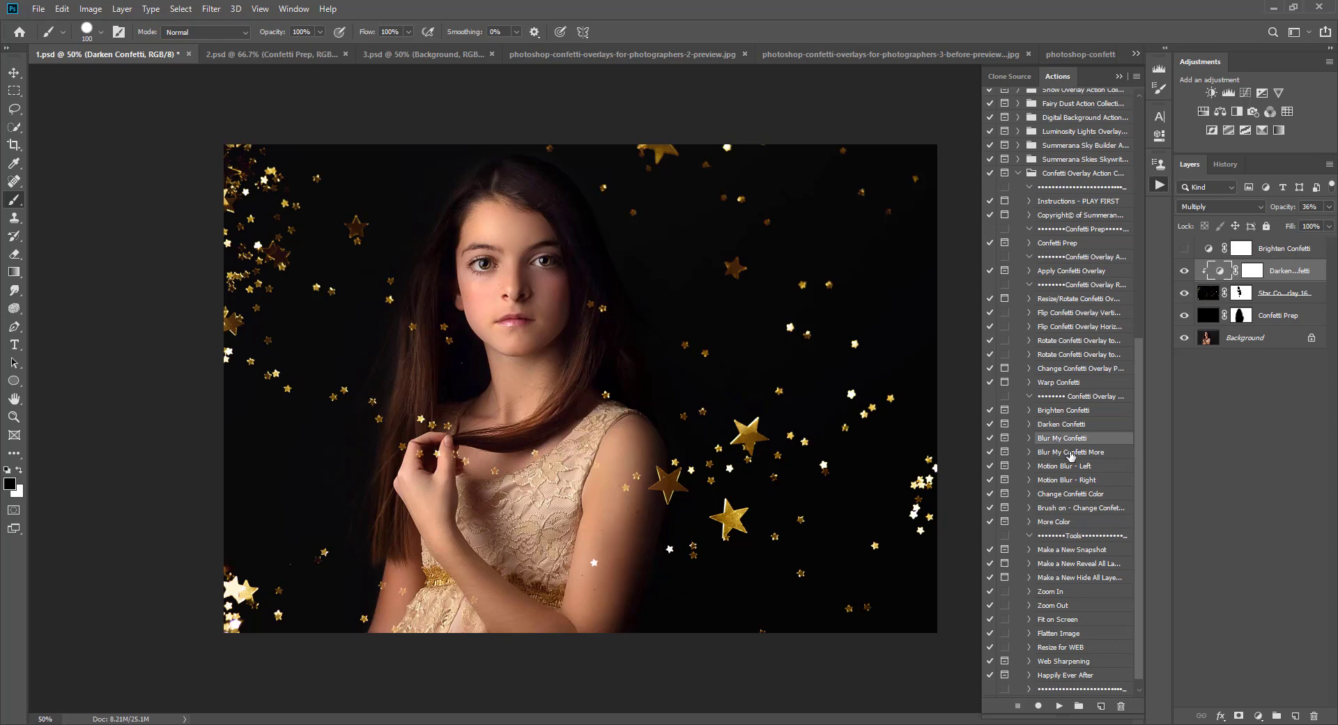
pyautogui.click(1068, 454)
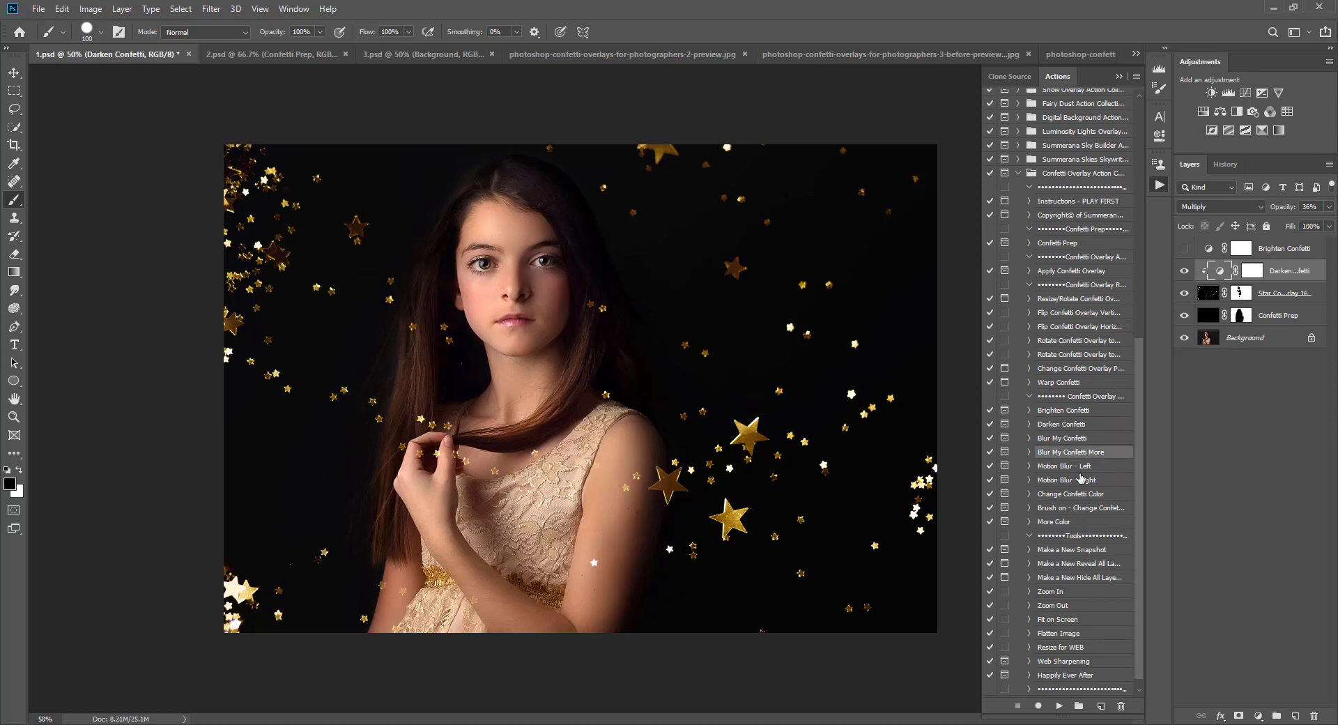
pyautogui.click(1209, 293)
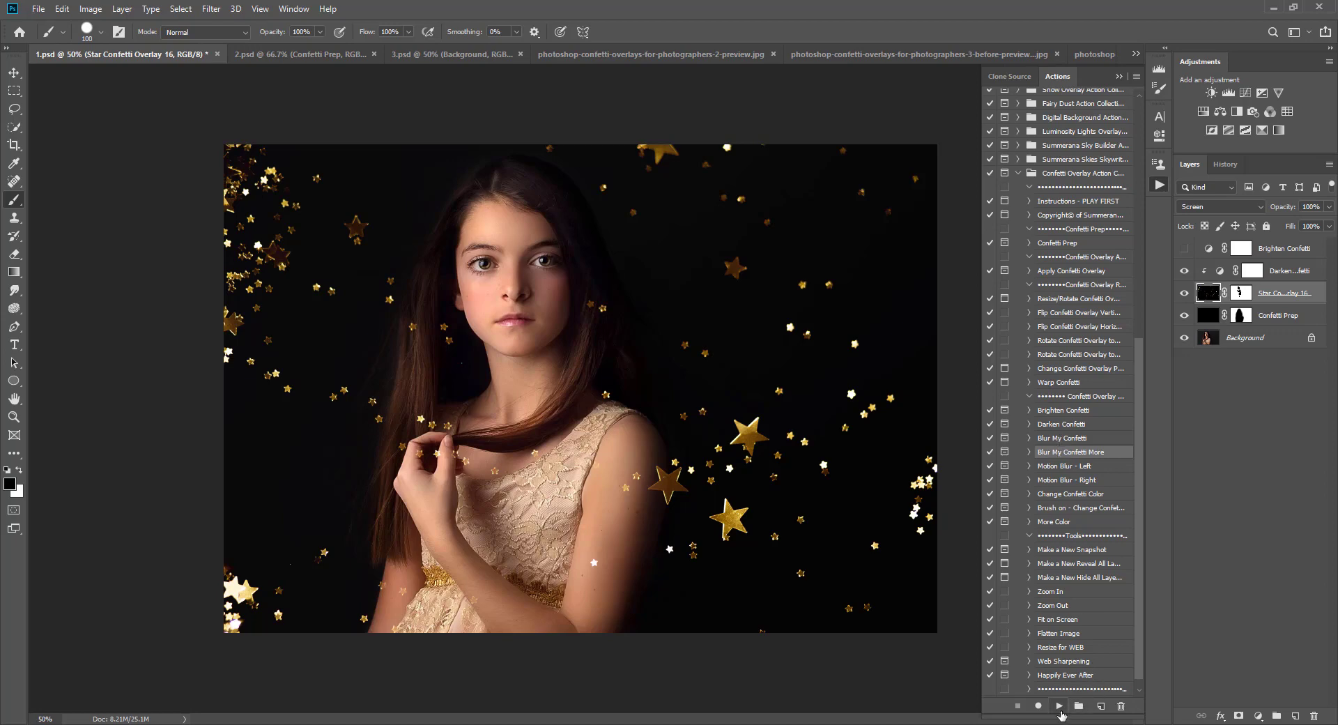
pyautogui.click(1073, 438)
pyautogui.click(1058, 705)
pyautogui.click(598, 273)
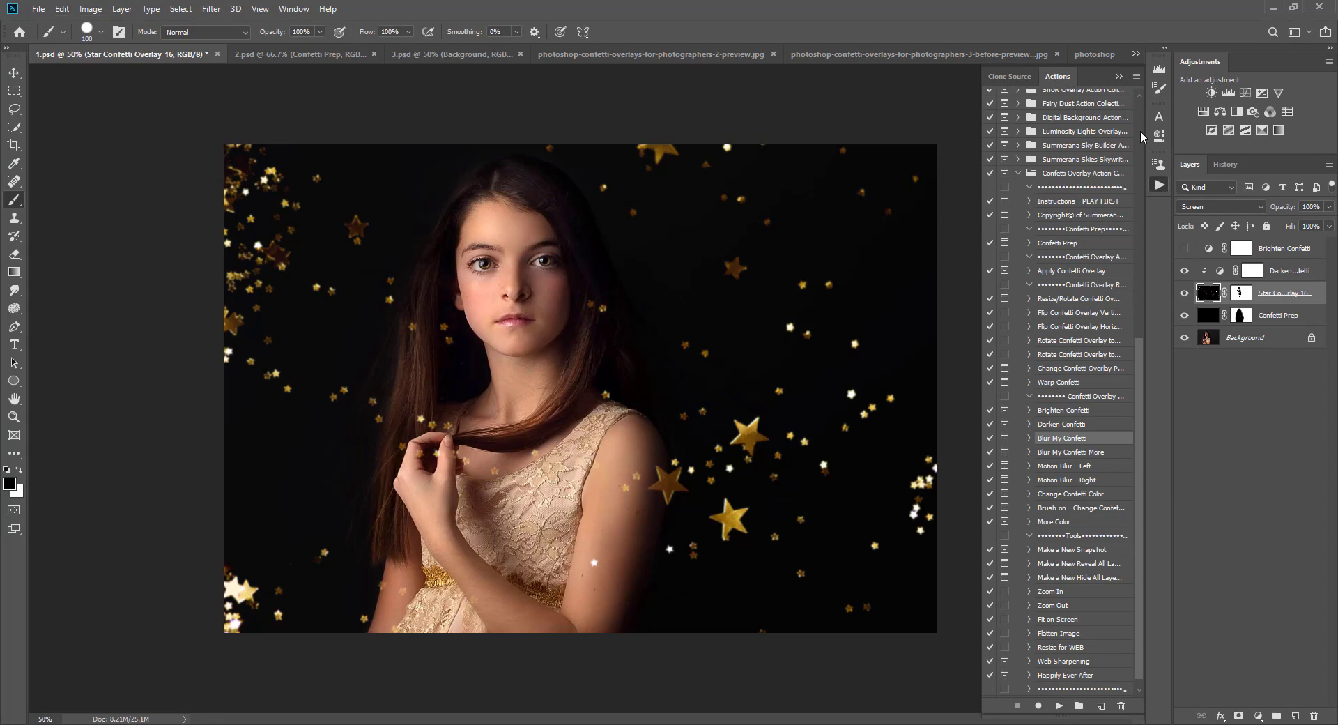
pyautogui.click(1225, 164)
pyautogui.click(1238, 686)
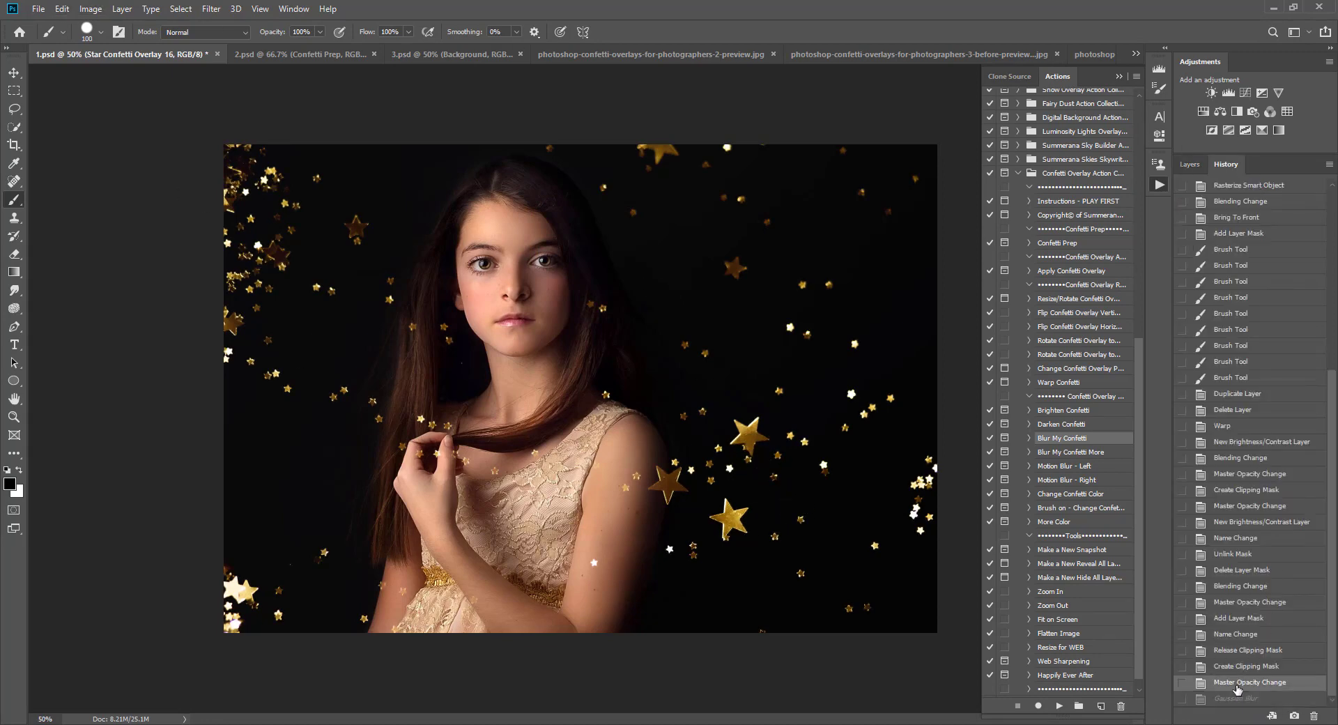
pyautogui.click(1189, 164)
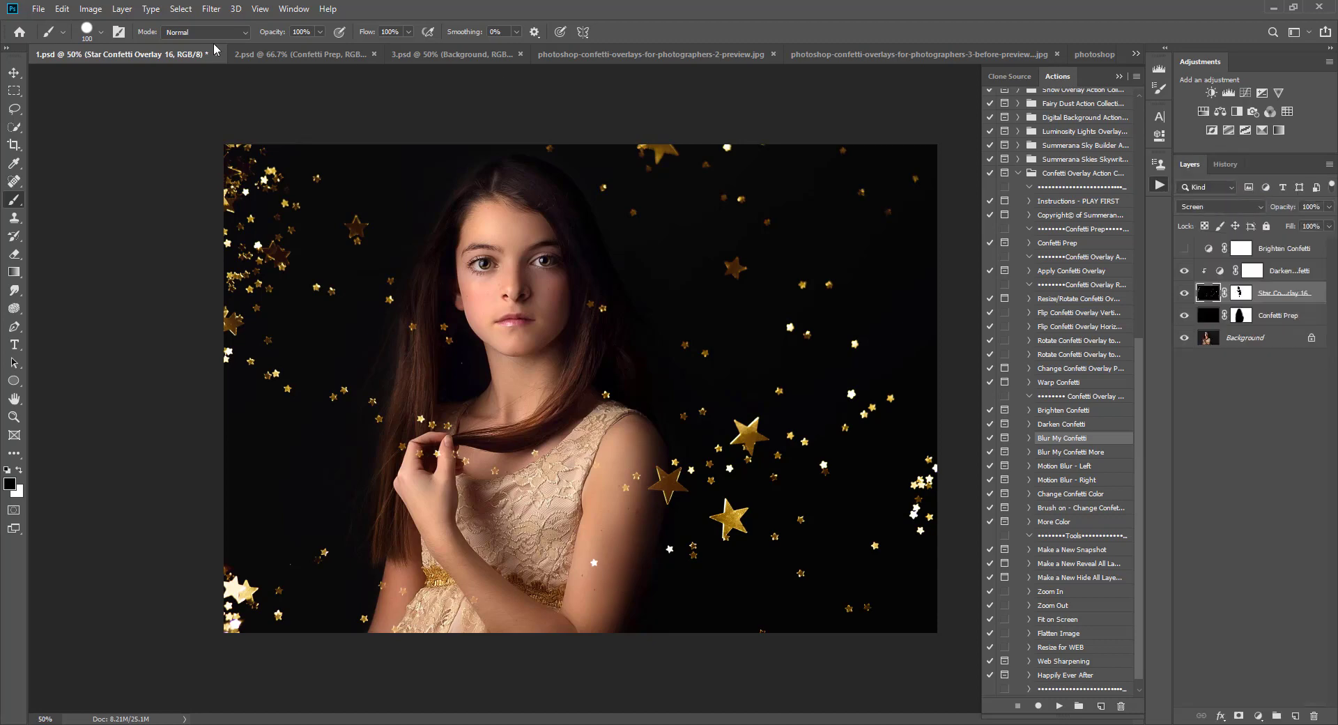
pyautogui.click(64, 9)
pyautogui.click(65, 10)
pyautogui.click(64, 10)
pyautogui.click(64, 10)
# Step: Run the Change Confetti Color action on the overlay, continuing past its messages to the color picker
pyautogui.click(1062, 468)
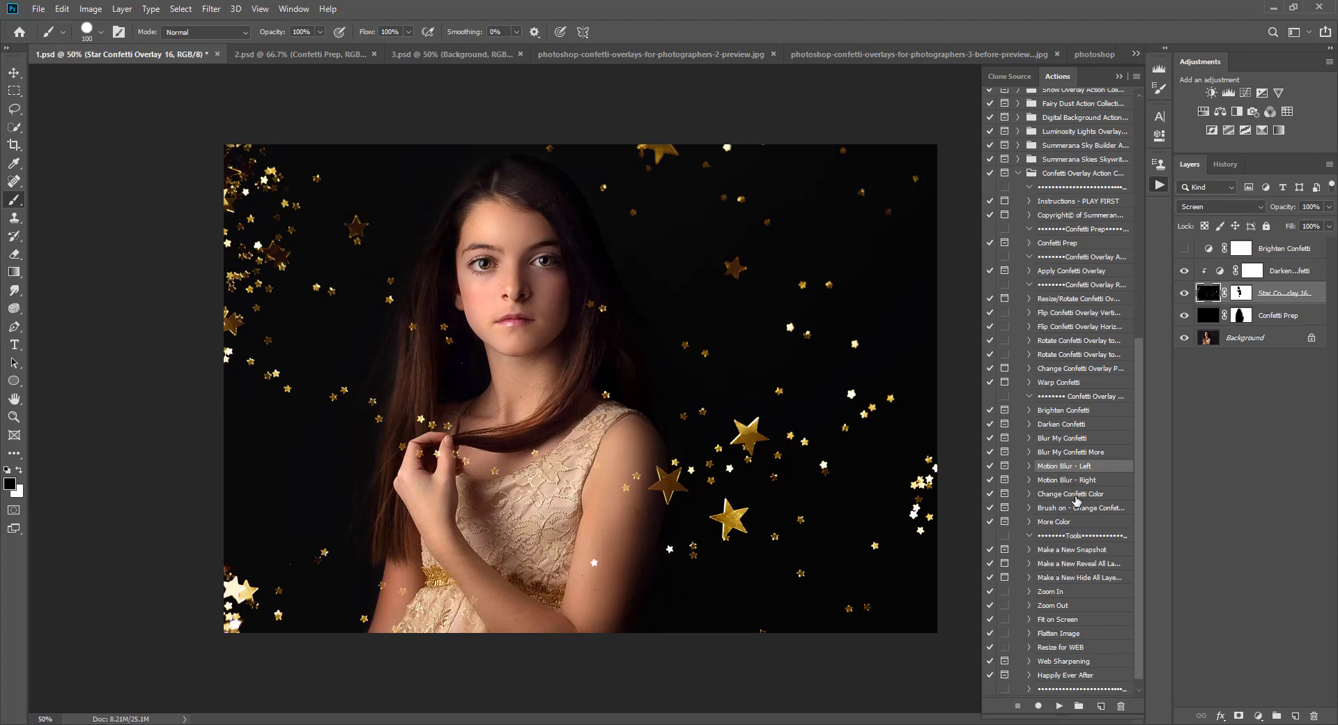
pyautogui.click(1073, 495)
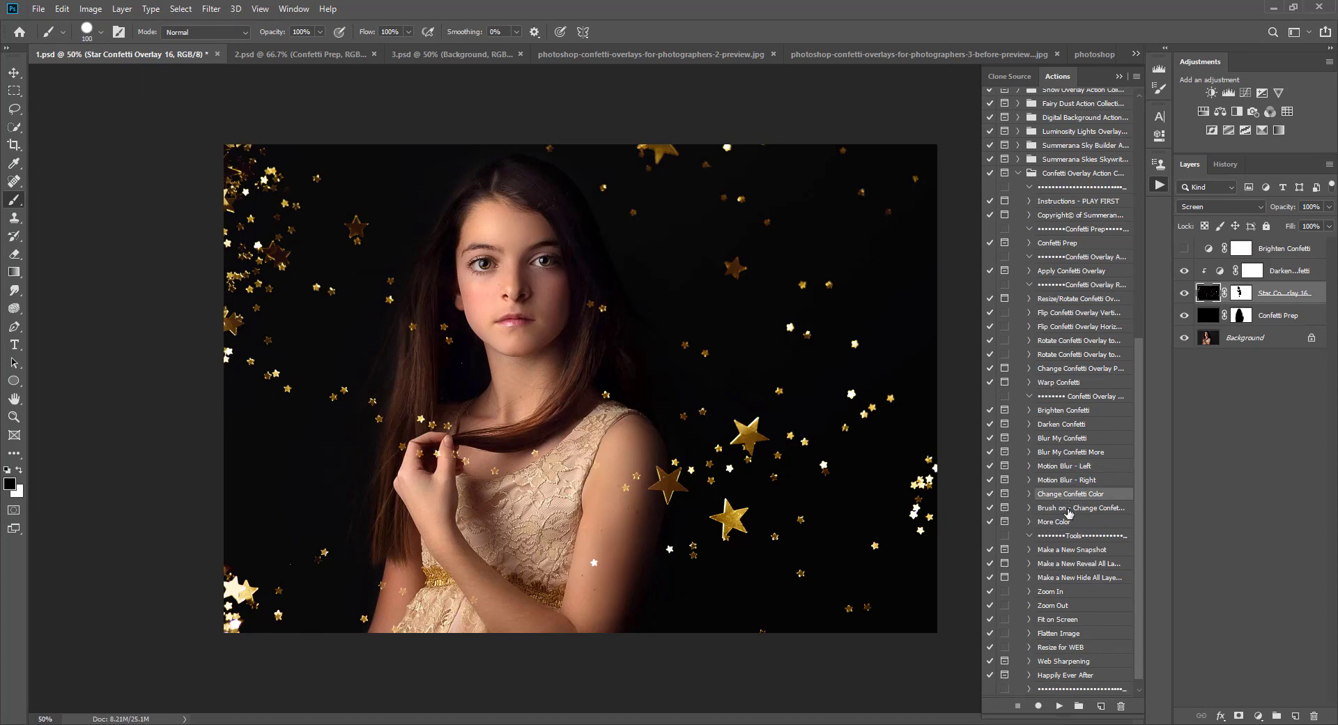
pyautogui.click(1057, 708)
pyautogui.click(631, 275)
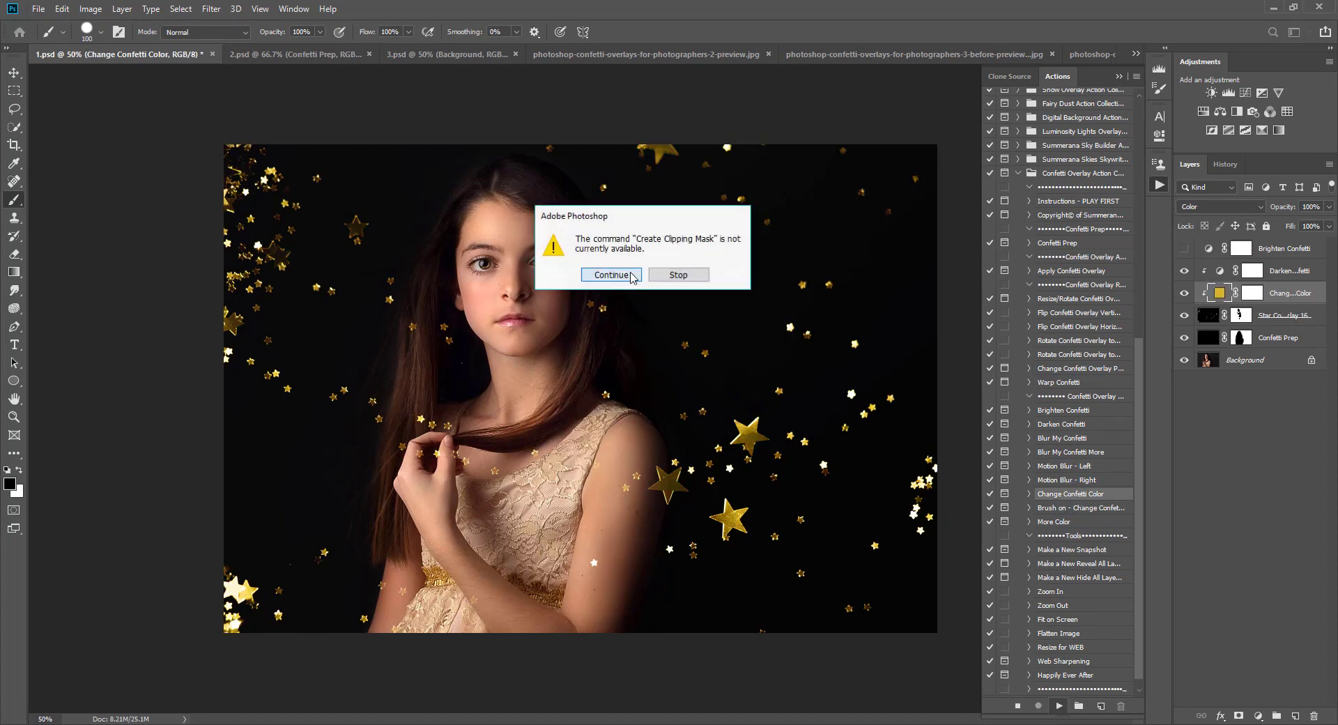
pyautogui.click(631, 276)
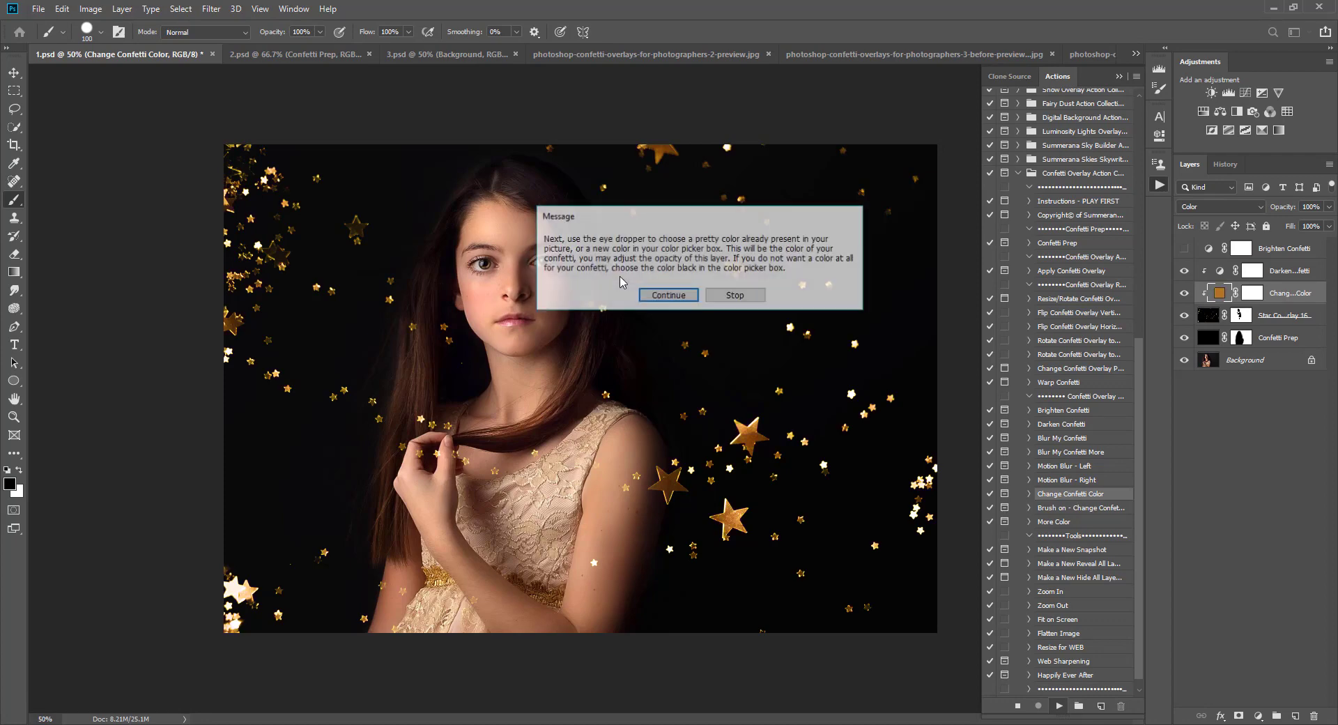
pyautogui.click(668, 295)
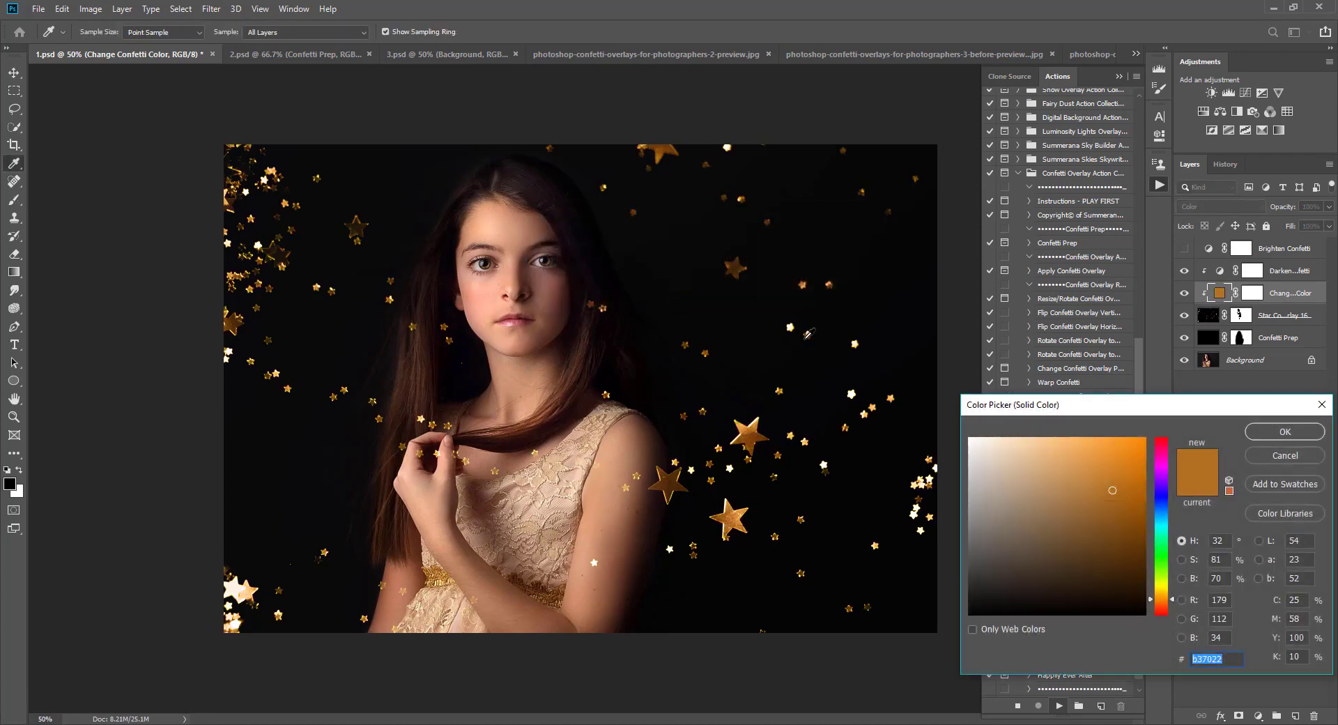
# Step: Sample a light beige tone from the girl's dress as the confetti color, confirm, and reselect the Star Confetti Overlay 16 layer
pyautogui.click(572, 468)
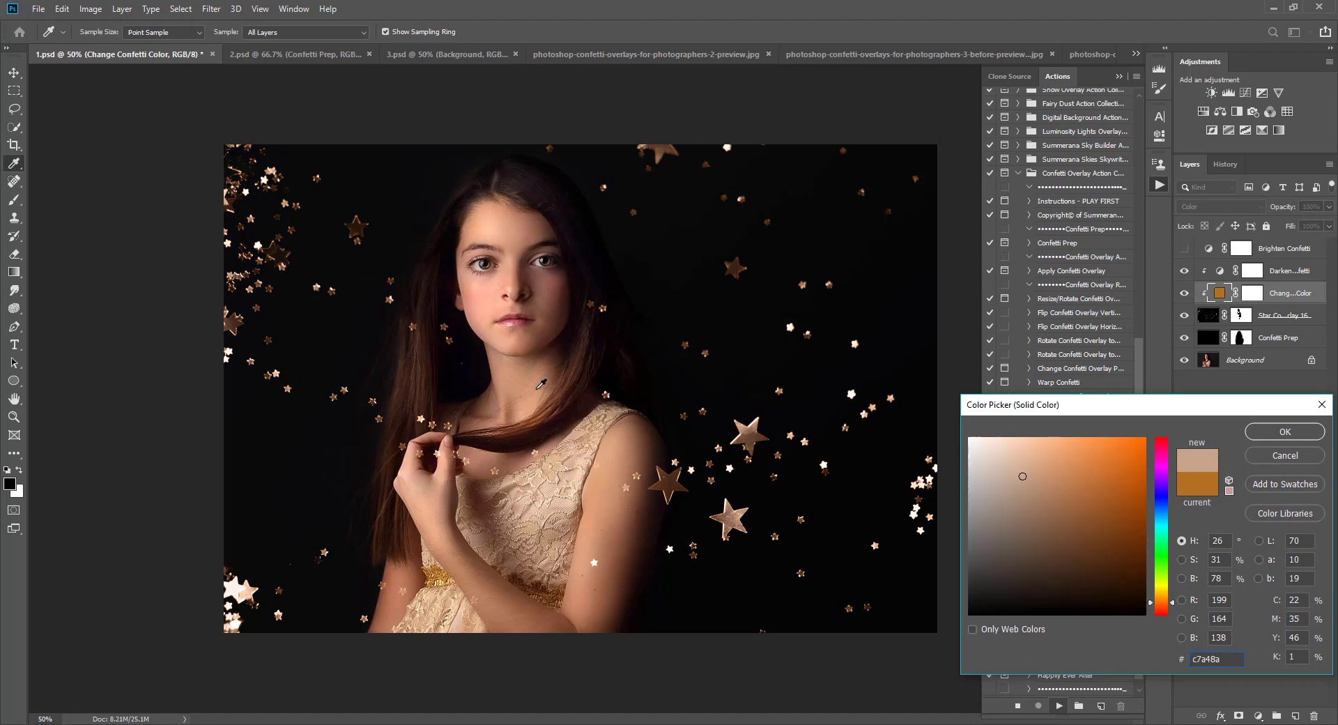
pyautogui.click(553, 481)
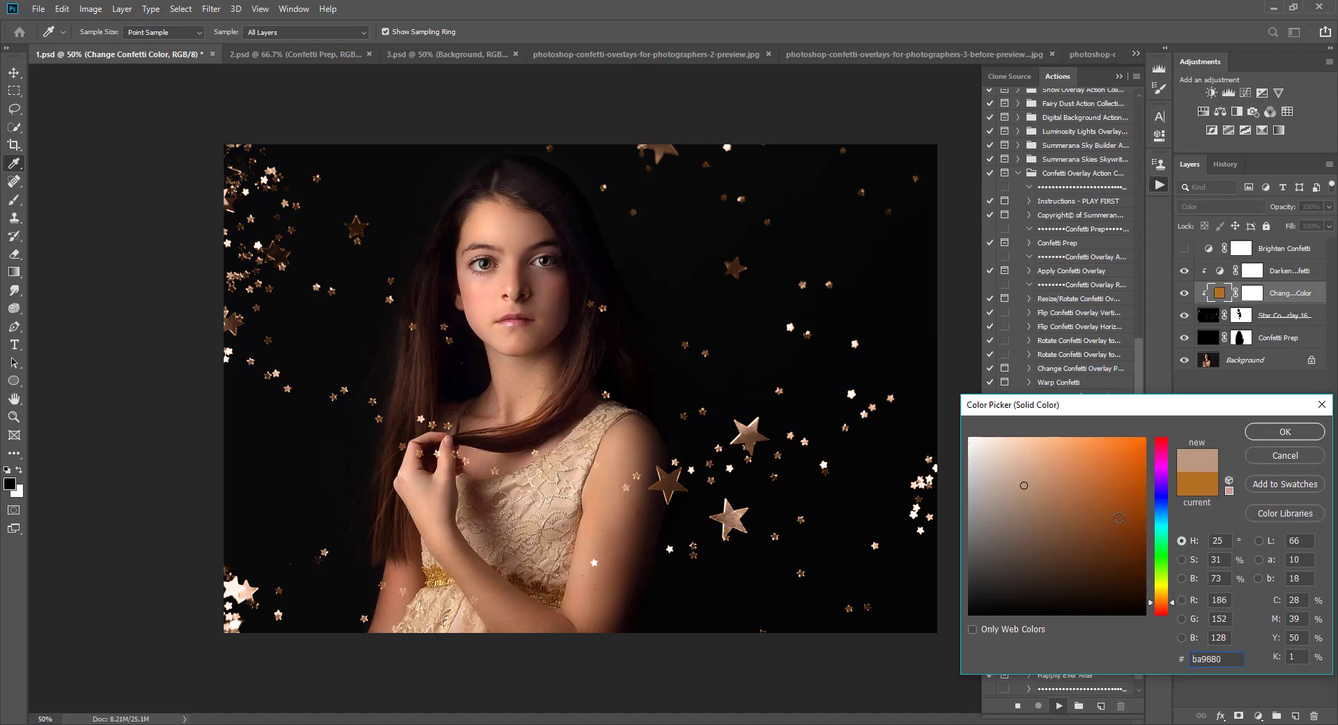
pyautogui.moveTo(1162, 499); pyautogui.dragTo(1158, 548)
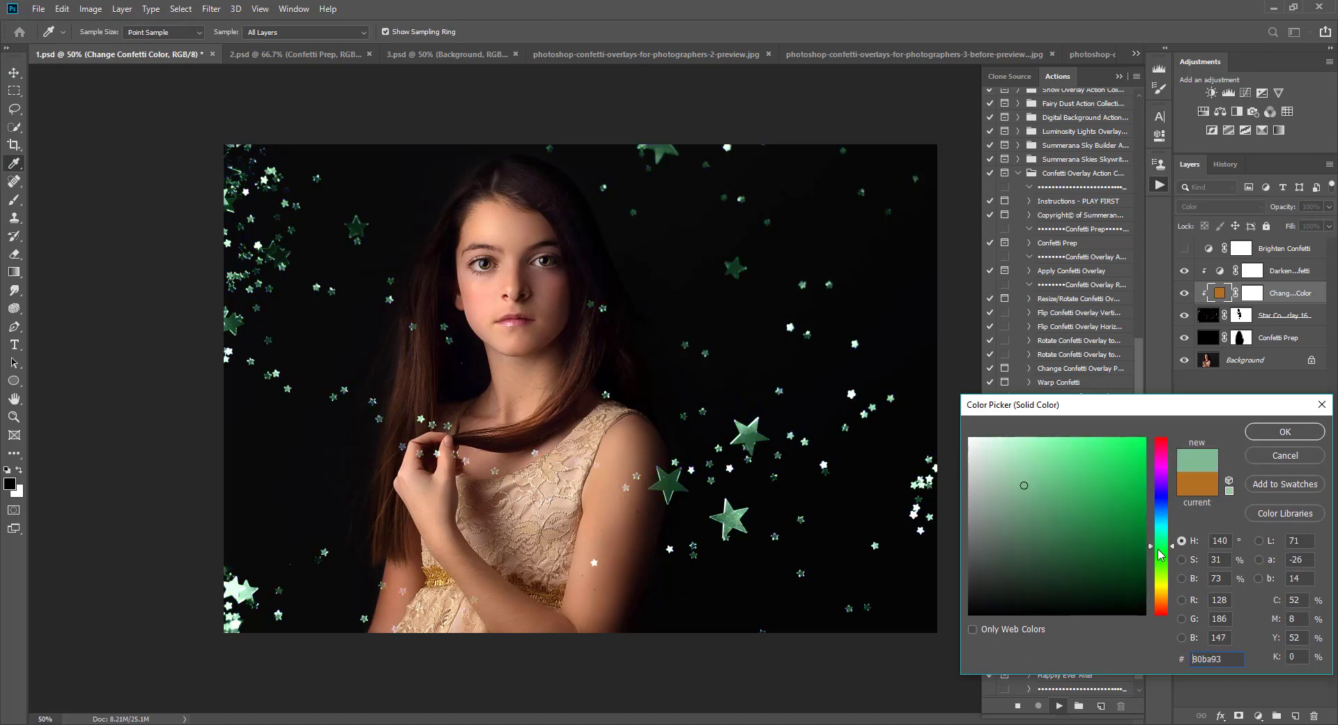
pyautogui.click(569, 485)
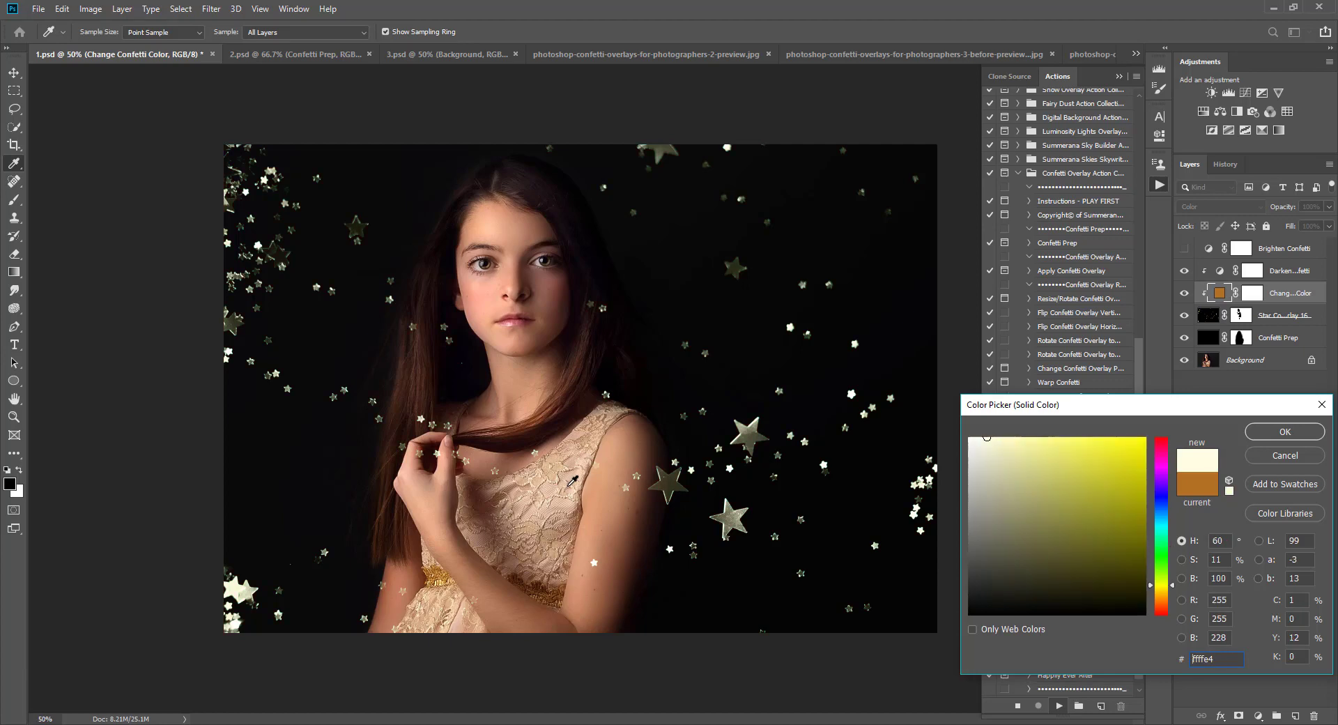
pyautogui.click(557, 519)
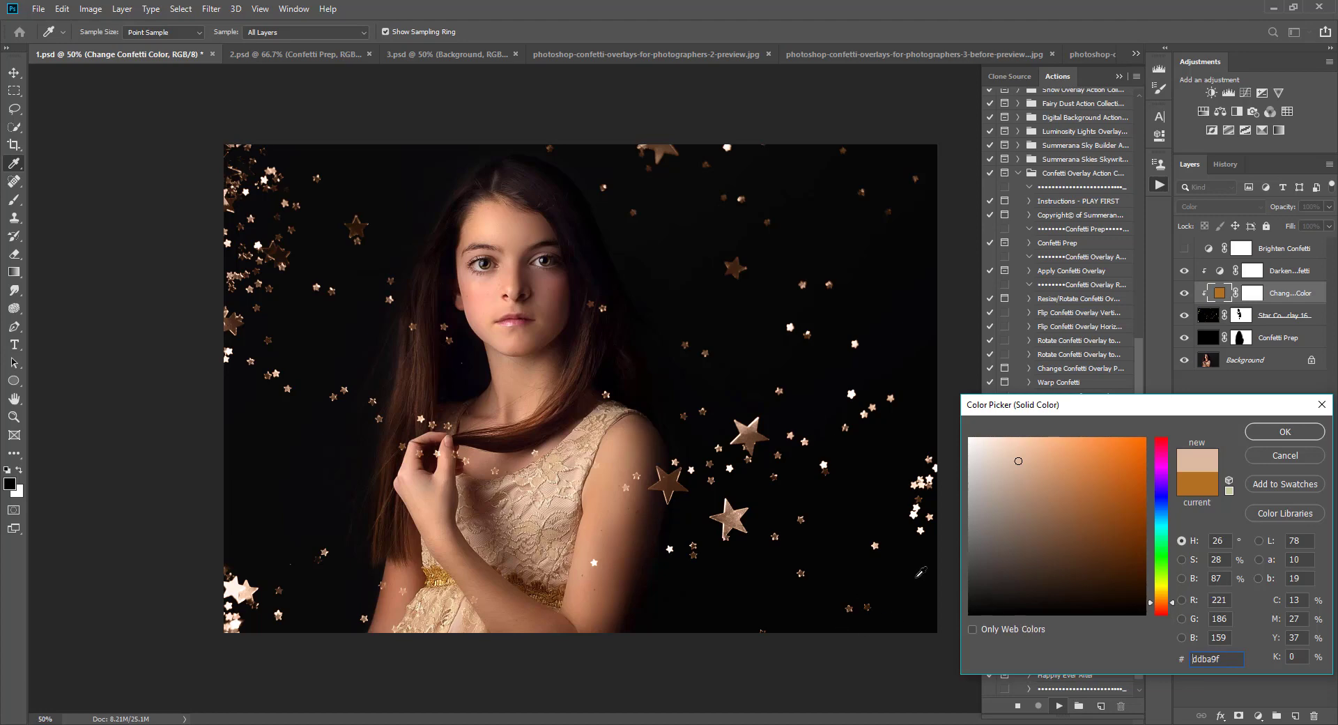
pyautogui.moveTo(982, 598); pyautogui.dragTo(964, 630)
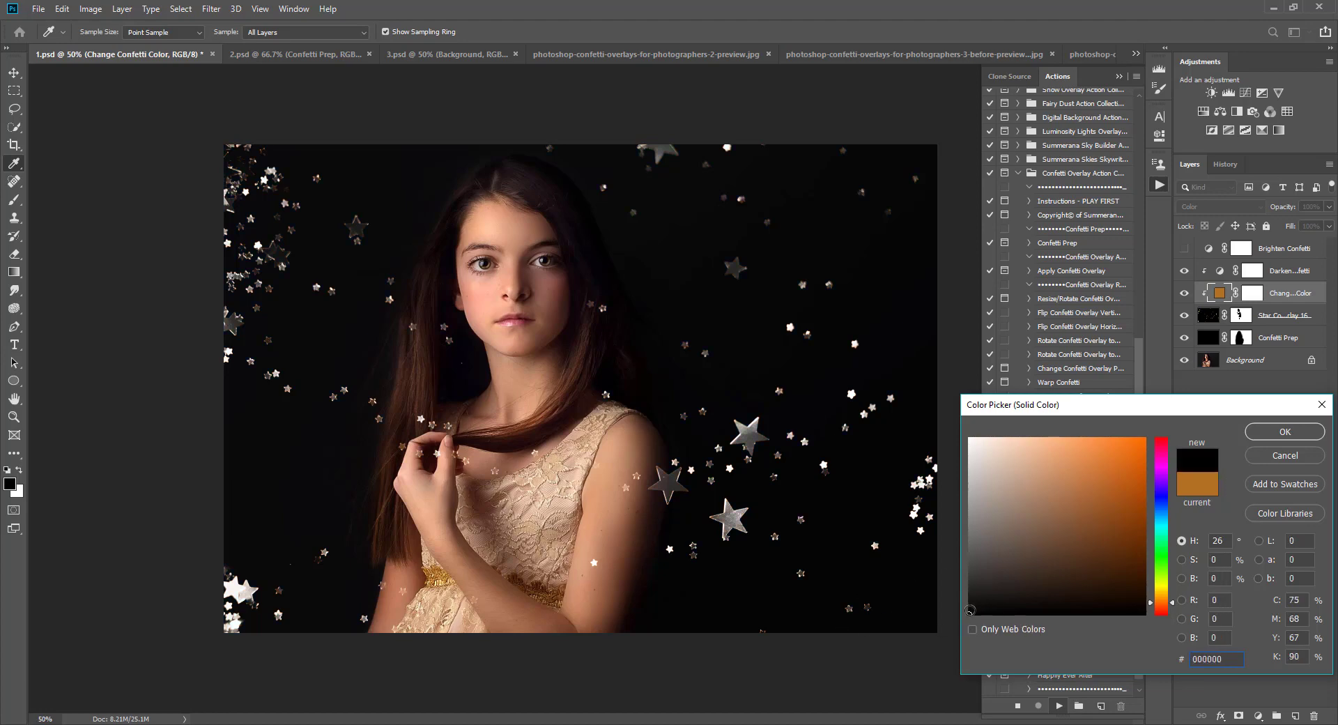
pyautogui.moveTo(554, 494); pyautogui.dragTo(559, 498)
pyautogui.press('Return')
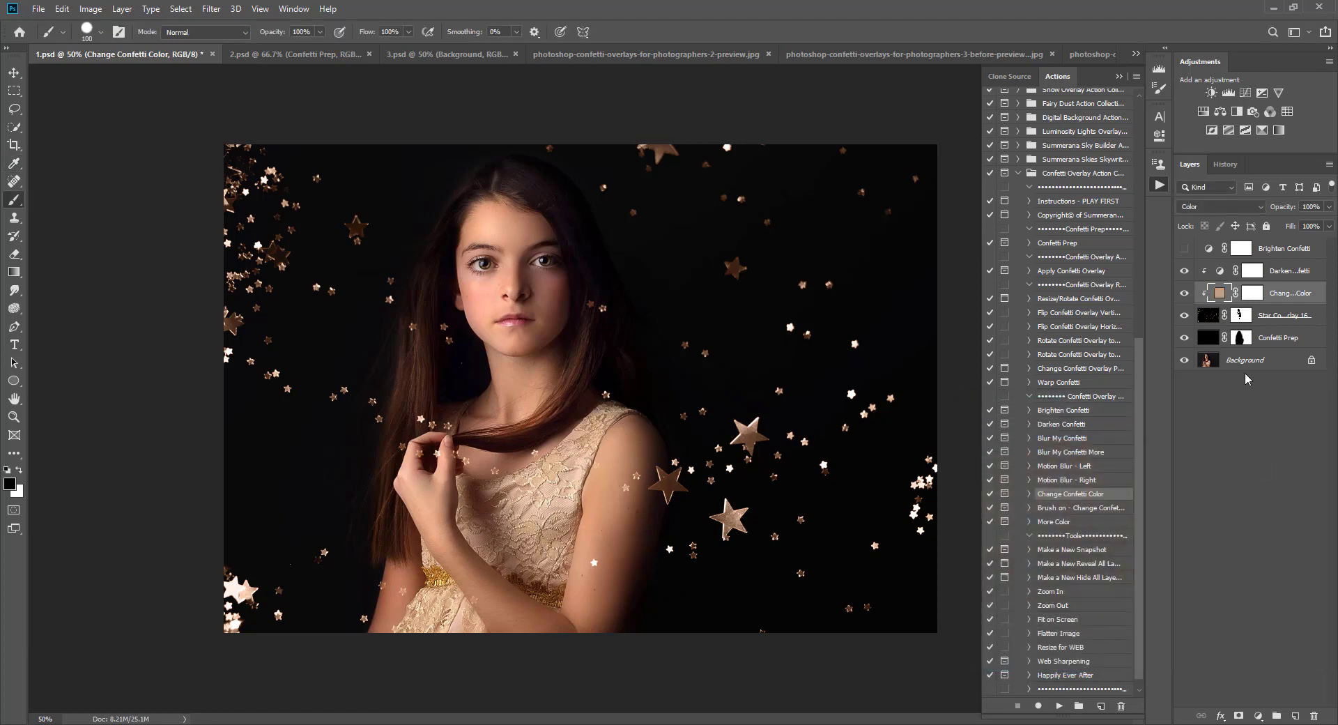
pyautogui.click(1212, 319)
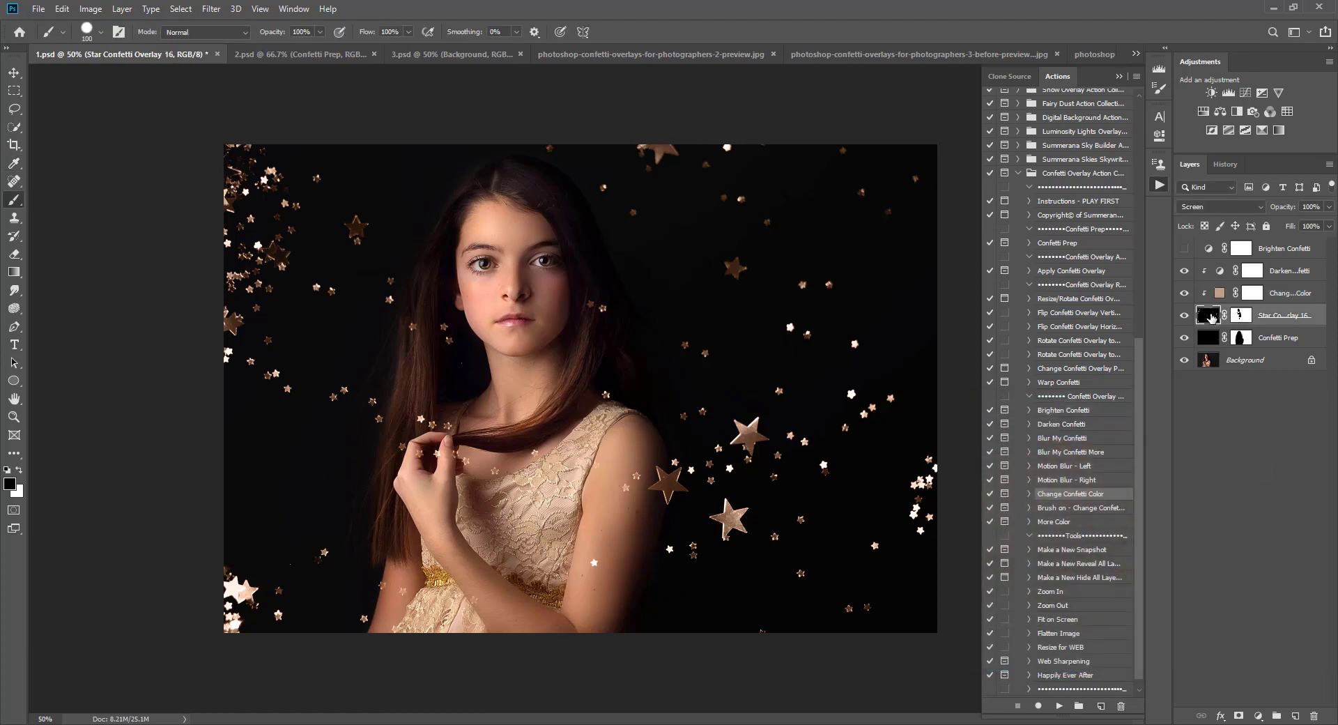
# Step: Run the Brush on - Change Confetti Color action, continue past its messages, and sample a pinkish tone from the girl's face as the color
pyautogui.click(1084, 508)
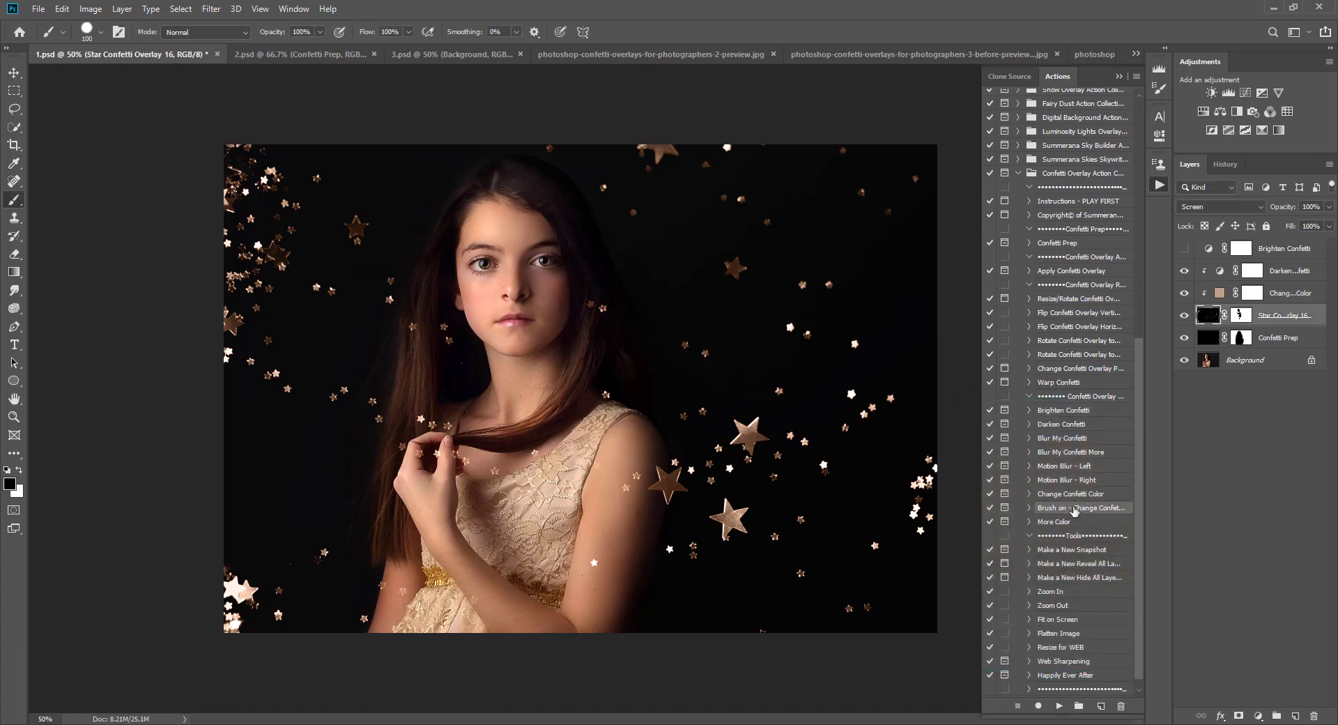
pyautogui.click(1058, 706)
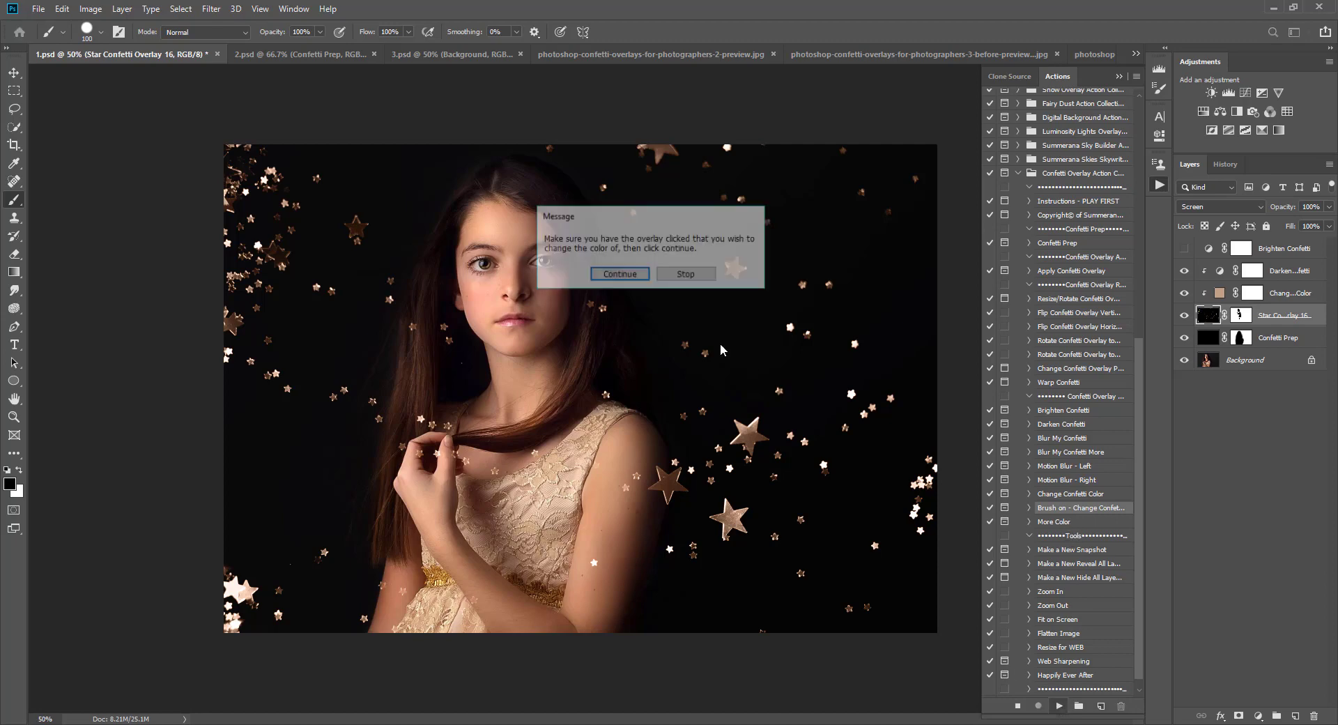
pyautogui.click(606, 275)
pyautogui.click(629, 276)
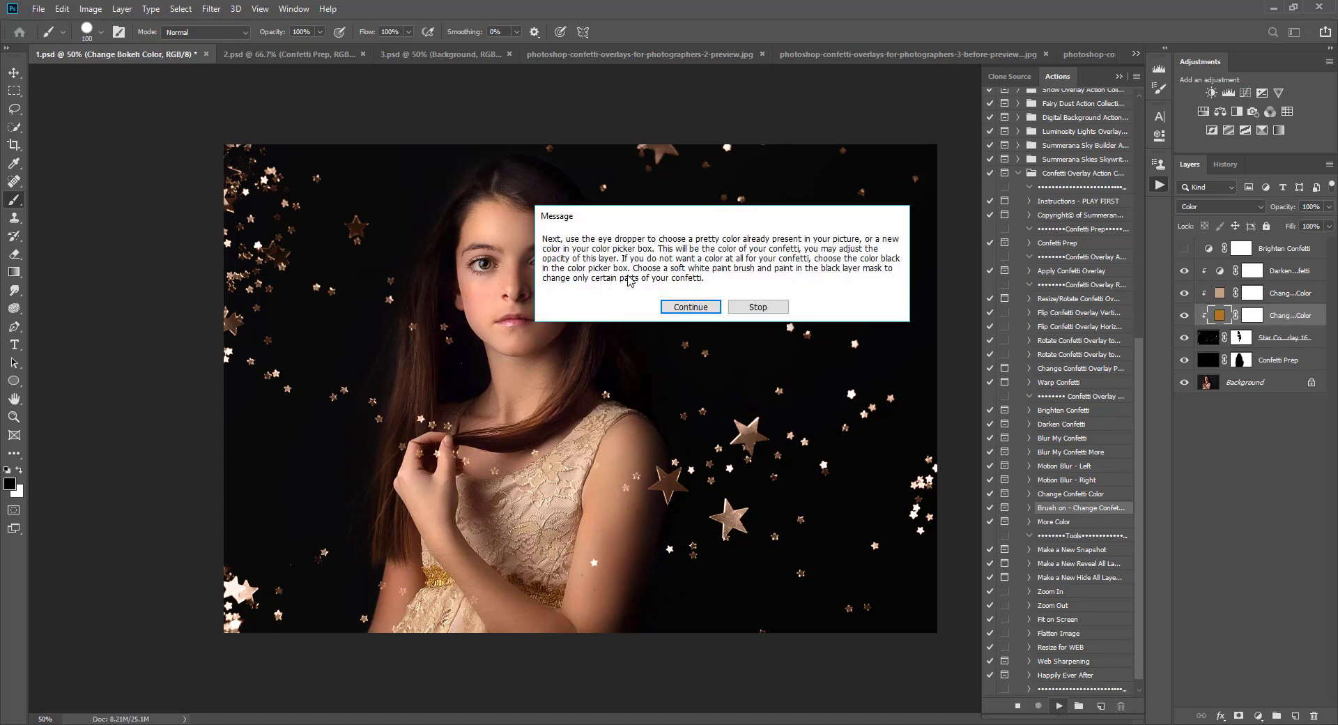
pyautogui.click(681, 305)
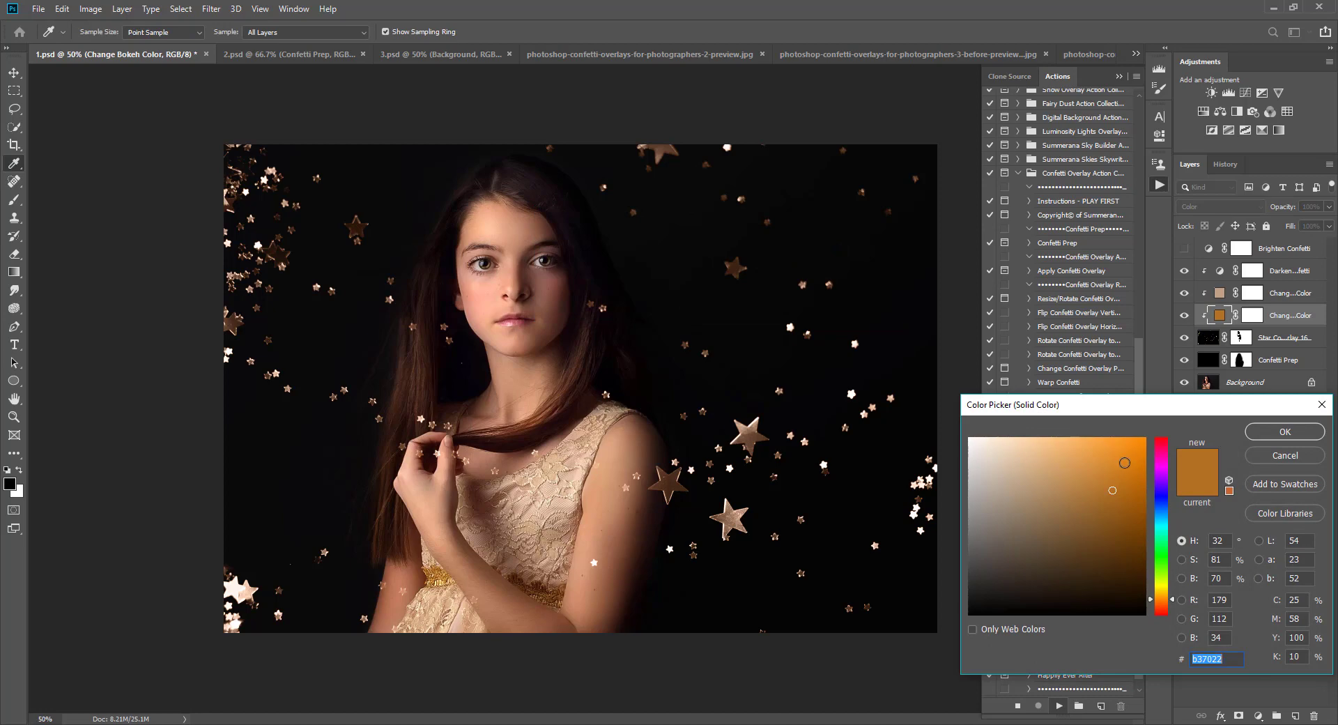
pyautogui.click(515, 321)
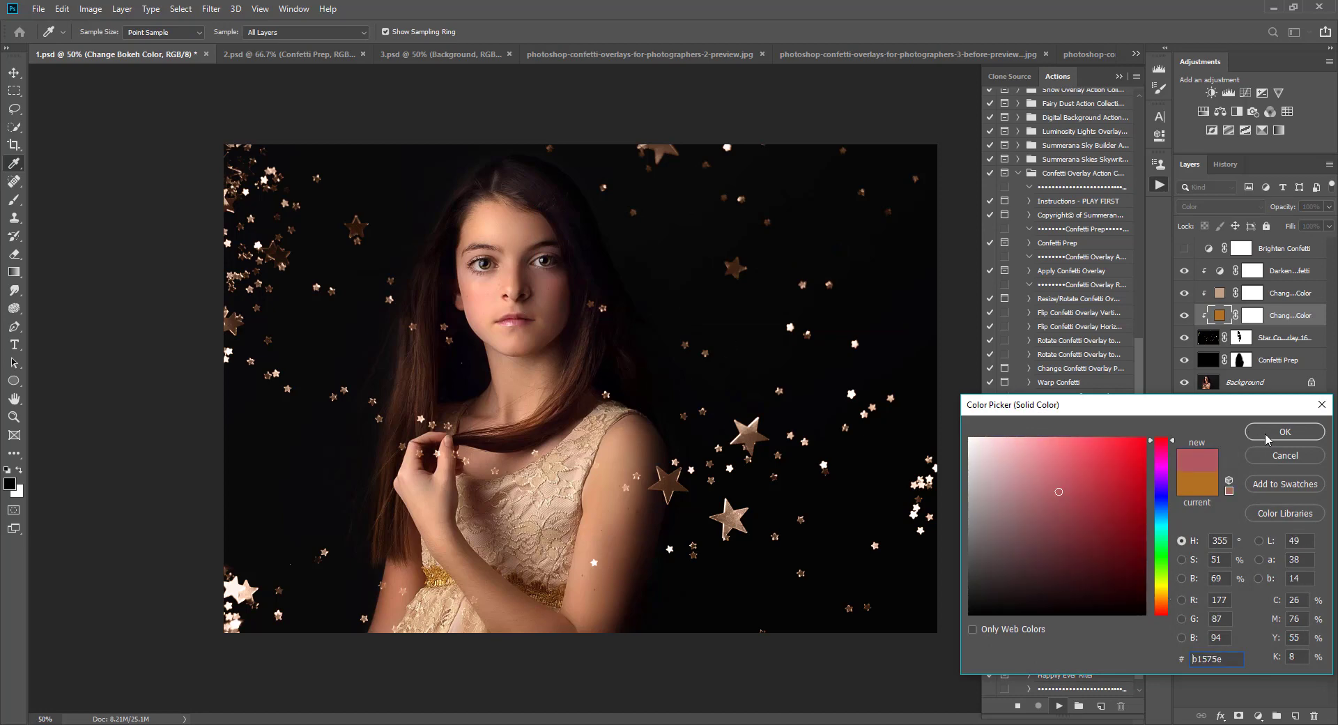
pyautogui.click(1284, 432)
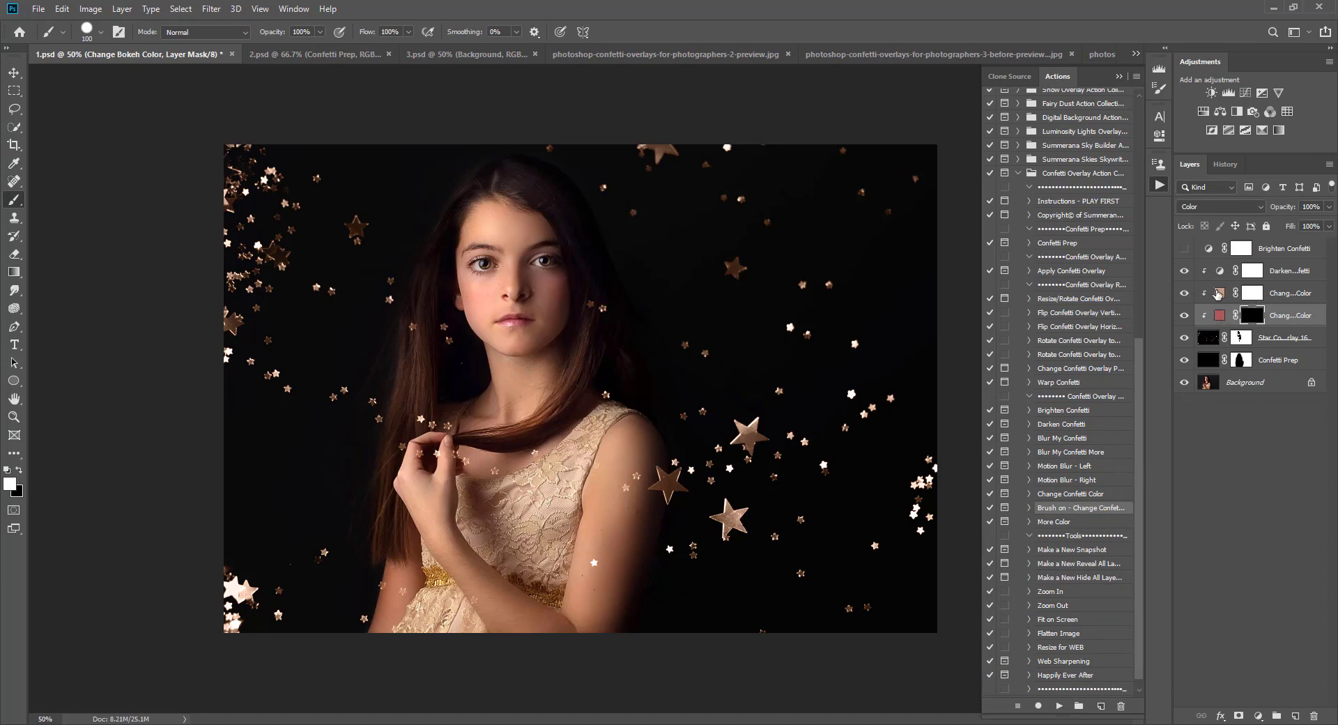
# Step: Move the new color layer above the first color layer, select its mask, and brush the color onto two large stars
pyautogui.moveTo(1288, 318)
pyautogui.mouseDown()
pyautogui.moveTo(1288, 296)
pyautogui.moveTo(1290, 318)
pyautogui.mouseUp()
pyautogui.moveTo(1286, 320); pyautogui.dragTo(1226, 301)
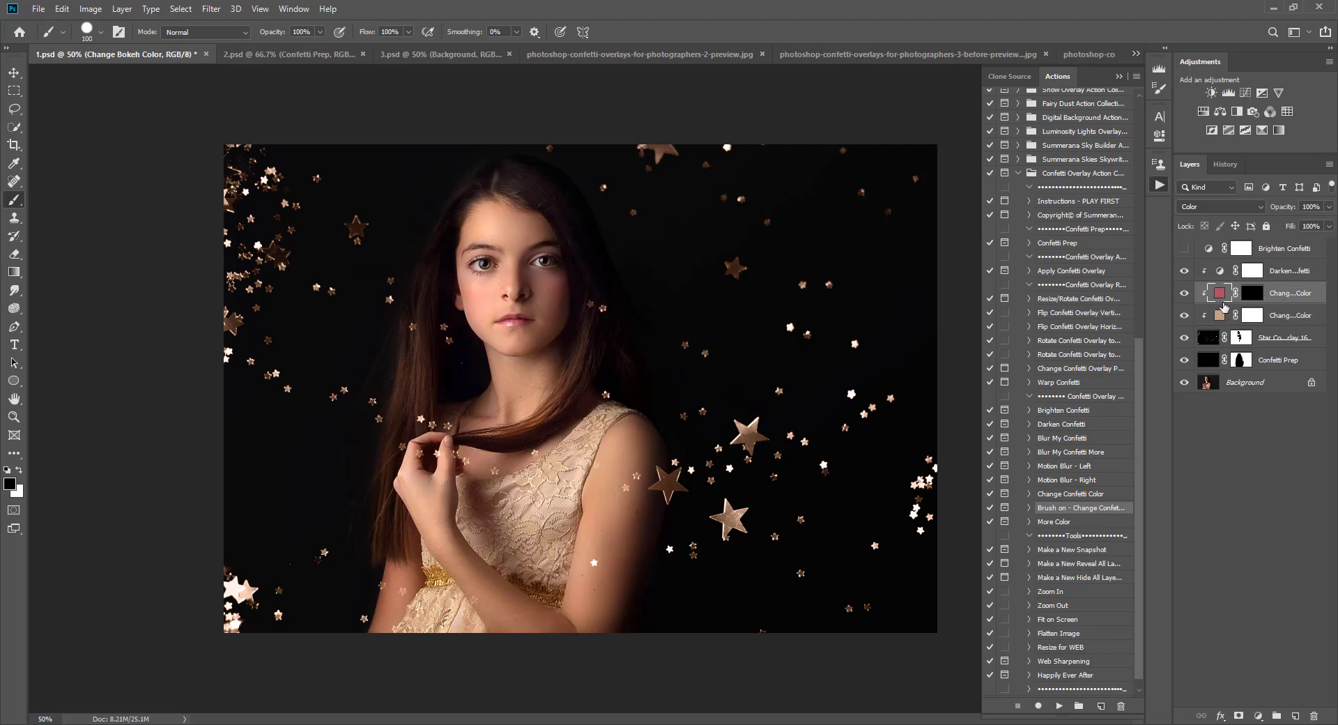
pyautogui.click(1241, 296)
pyautogui.press('x')
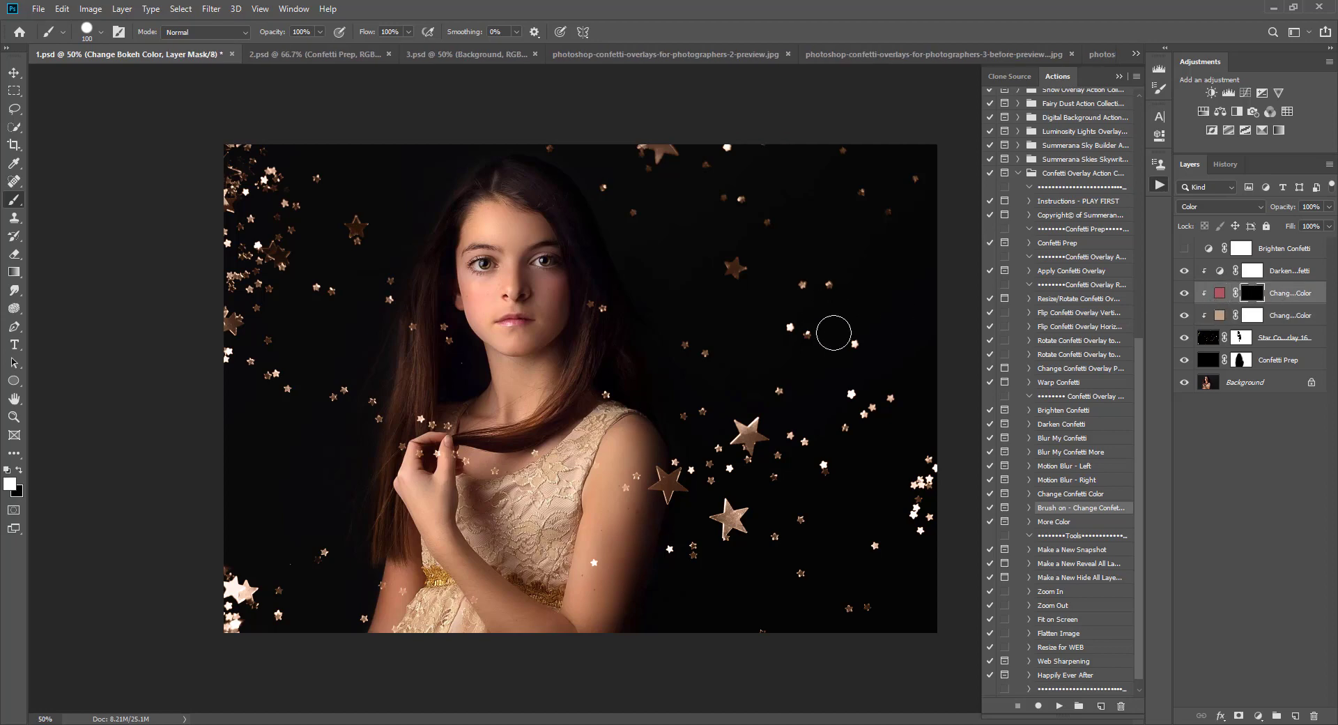
pyautogui.press('[')
pyautogui.click(734, 267)
pyautogui.click(714, 516)
pyautogui.moveTo(714, 516); pyautogui.dragTo(739, 517)
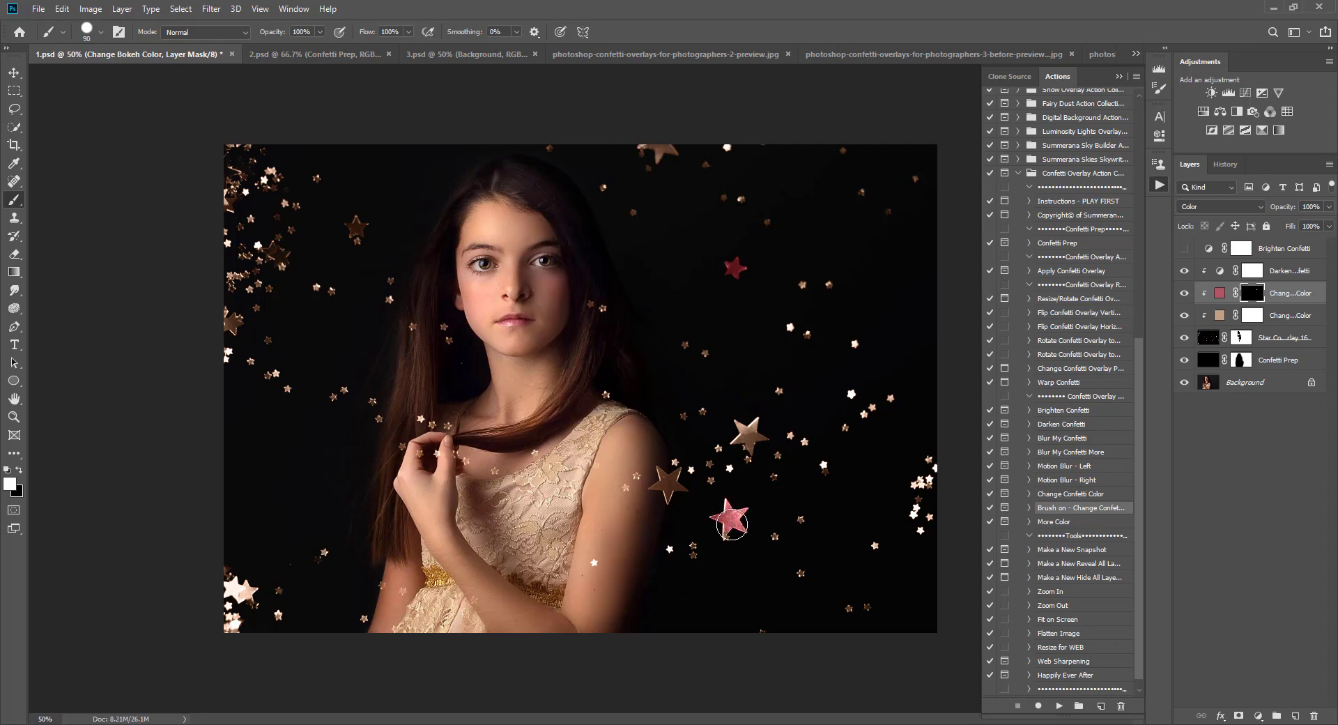
pyautogui.moveTo(1291, 295)
pyautogui.mouseDown()
pyautogui.moveTo(1297, 323)
pyautogui.moveTo(1277, 287)
pyautogui.mouseUp()
pyautogui.click(1216, 295)
pyautogui.click(1282, 317)
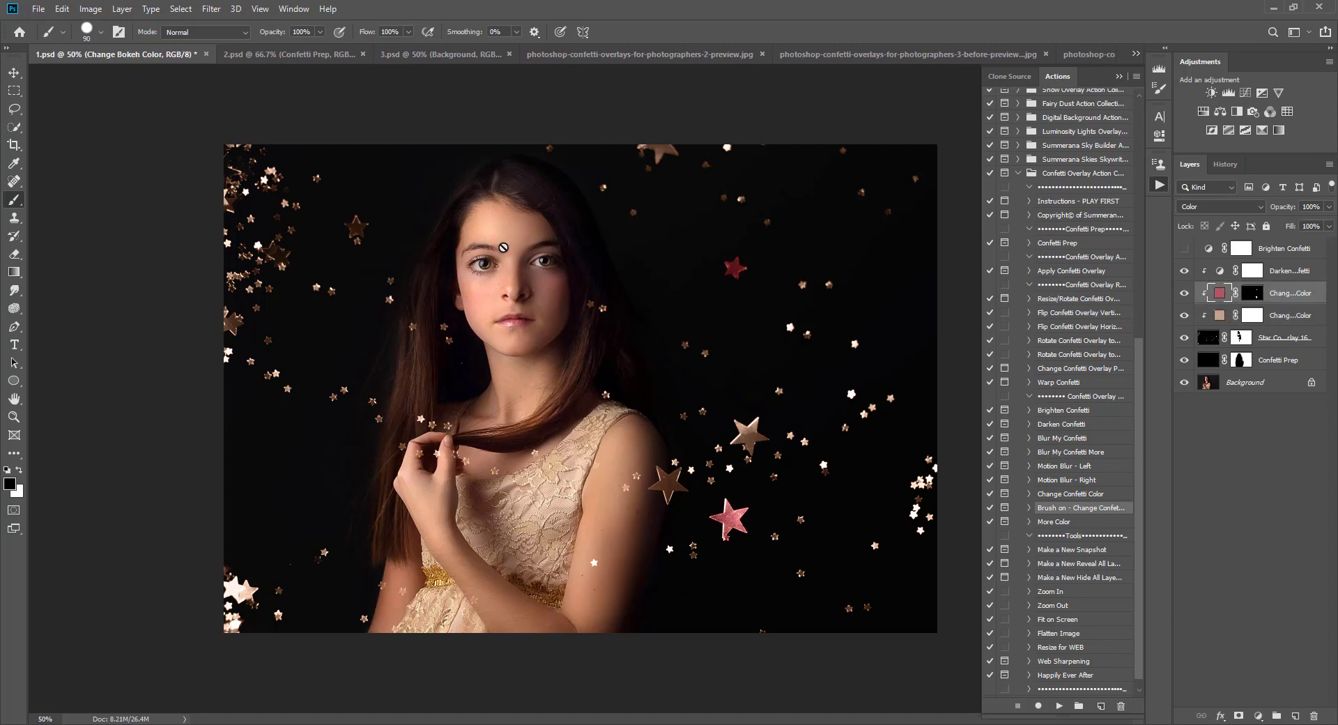
pyautogui.click(1254, 297)
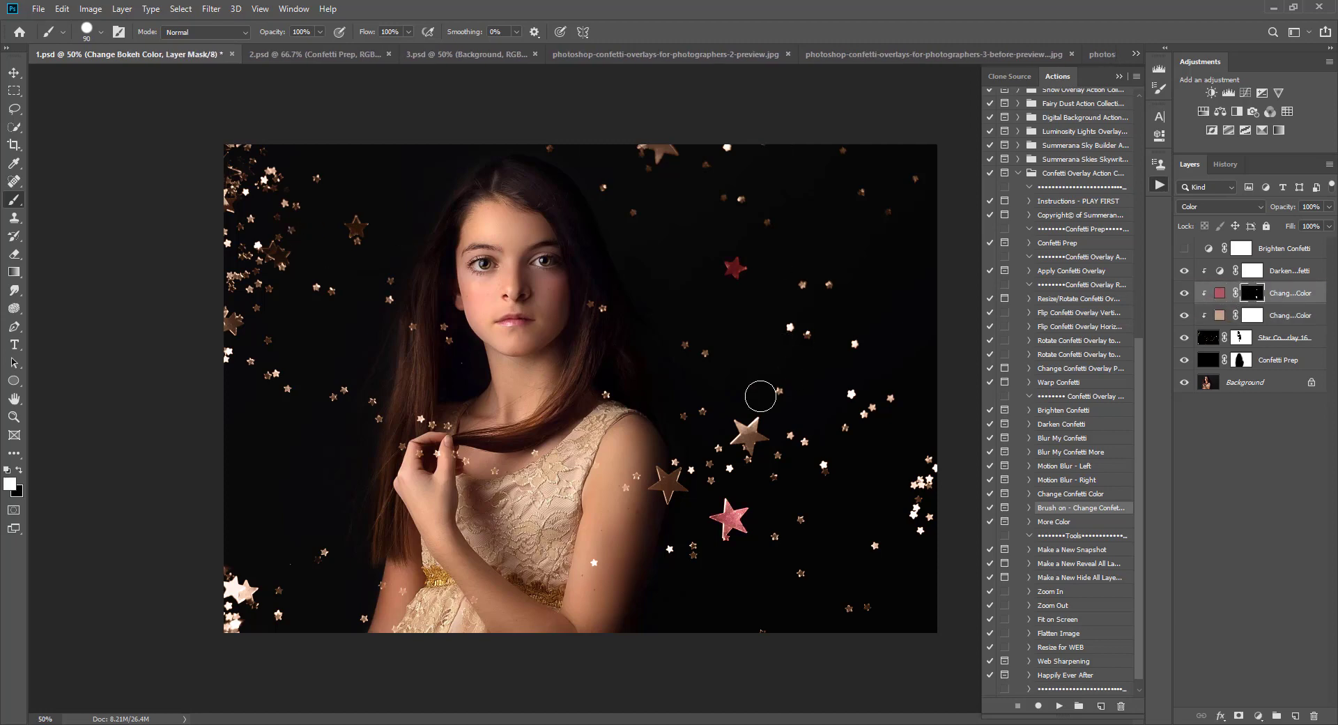
# Step: Brush the color onto several more stars scattered across the image
pyautogui.press('x')
pyautogui.click(343, 388)
pyautogui.click(854, 341)
pyautogui.moveTo(326, 570); pyautogui.dragTo(333, 535)
pyautogui.click(317, 179)
pyautogui.click(605, 187)
pyautogui.click(829, 286)
pyautogui.click(287, 388)
pyautogui.click(279, 589)
pyautogui.click(893, 395)
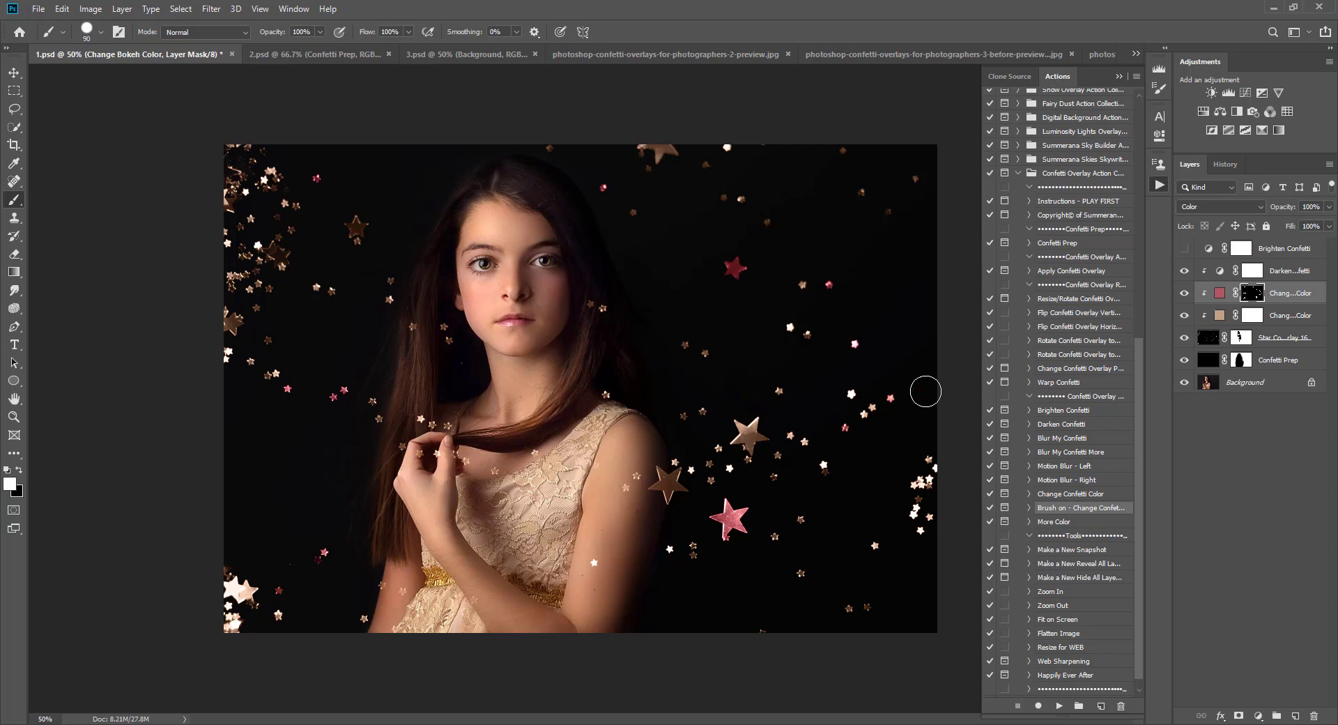
pyautogui.click(1329, 207)
pyautogui.moveTo(1270, 223); pyautogui.dragTo(1290, 223)
# Step: Change the brushed-on color fill to blue #3588aa
pyautogui.doubleClick(1219, 293)
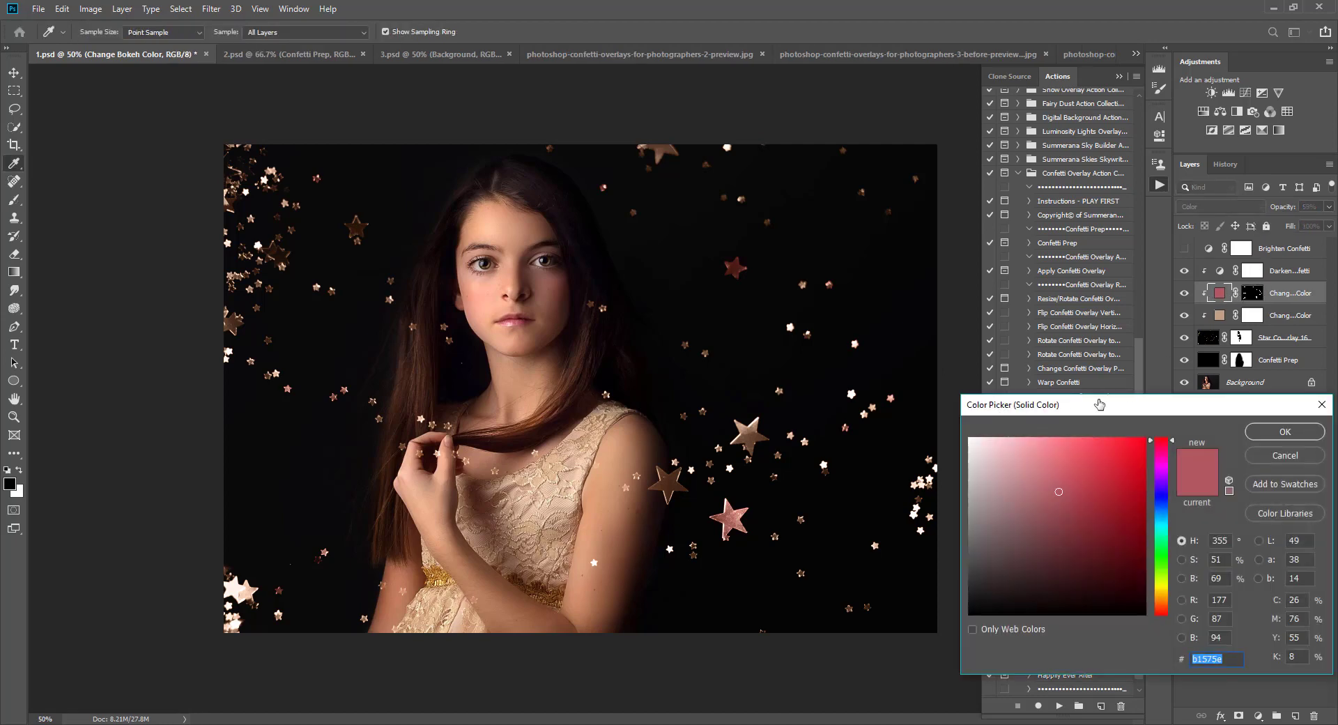
pyautogui.moveTo(1099, 404); pyautogui.dragTo(1098, 339)
pyautogui.click(1161, 402)
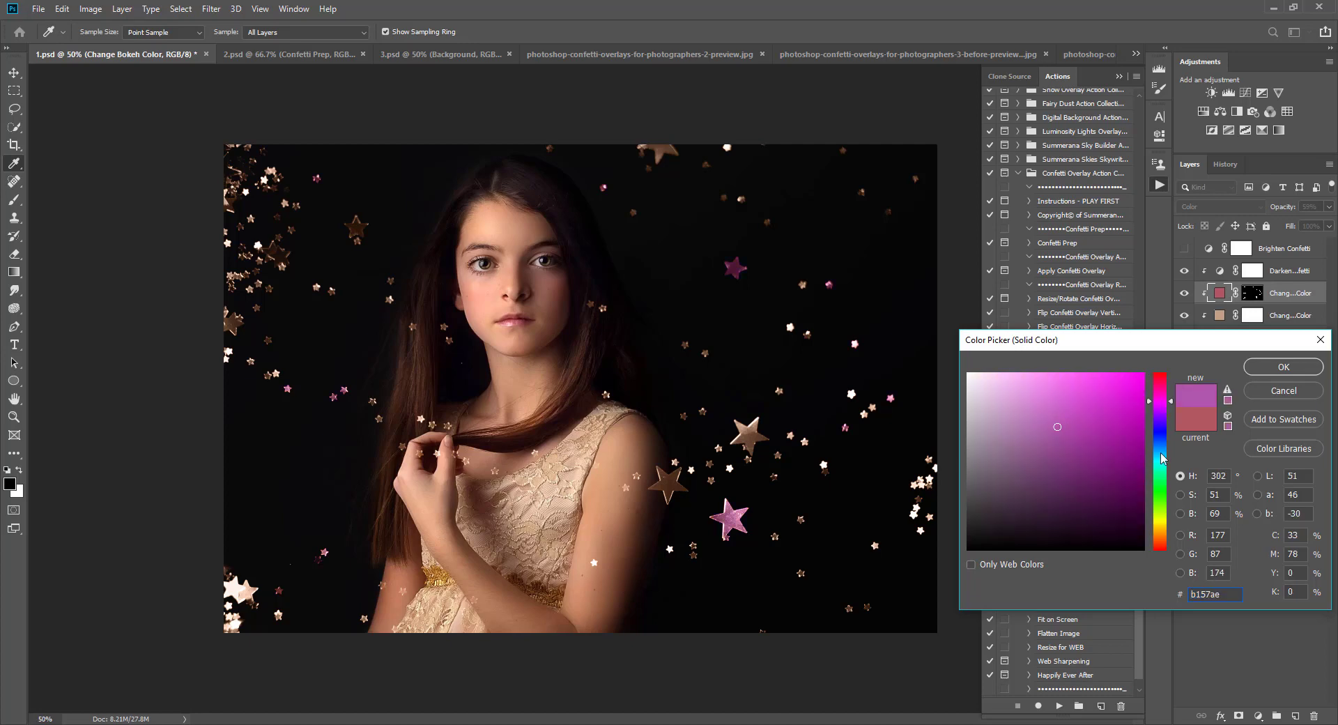
pyautogui.click(1161, 454)
pyautogui.click(904, 584)
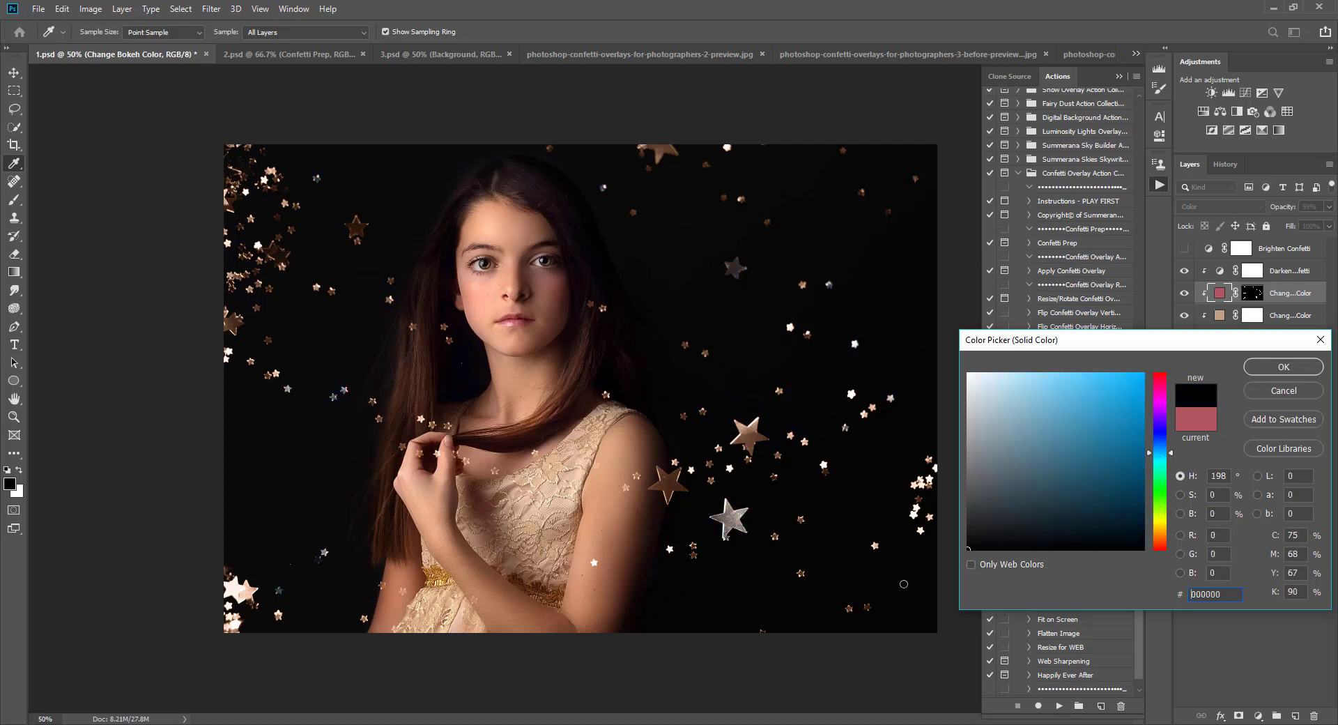
pyautogui.moveTo(1057, 433); pyautogui.dragTo(1086, 432)
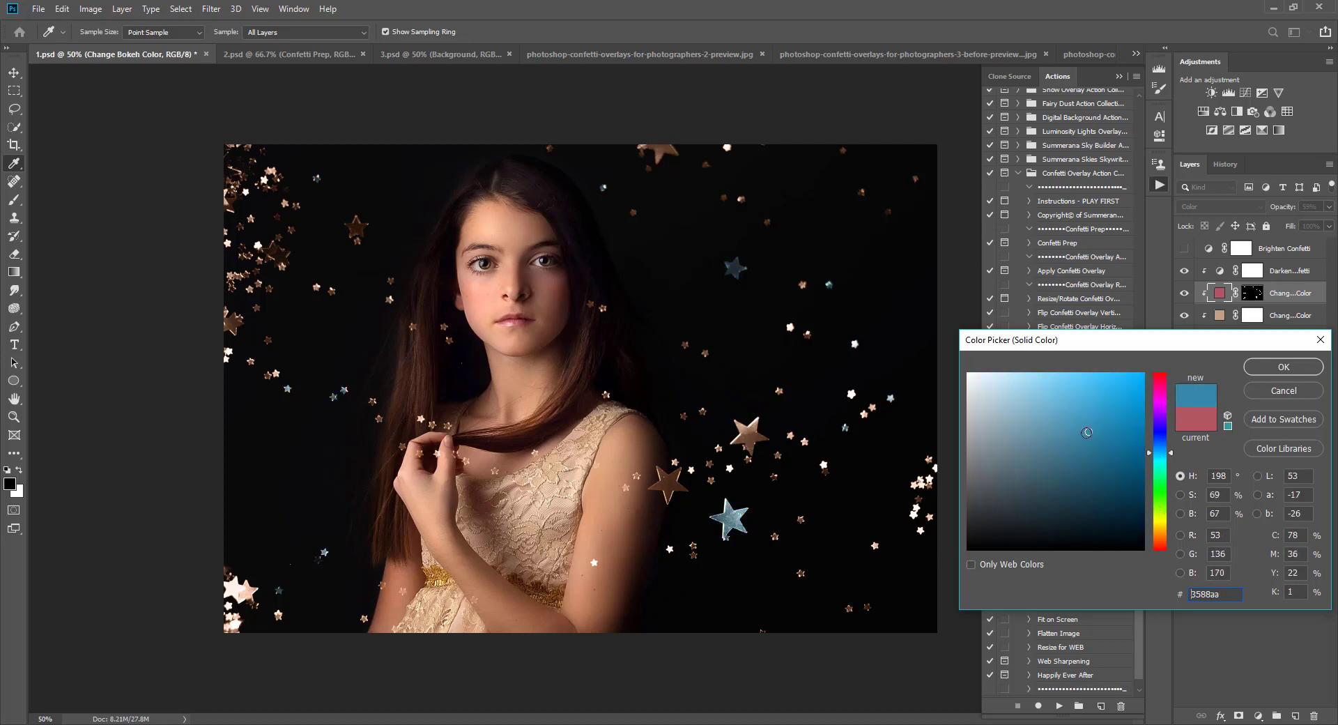
pyautogui.click(1077, 435)
pyautogui.click(1283, 367)
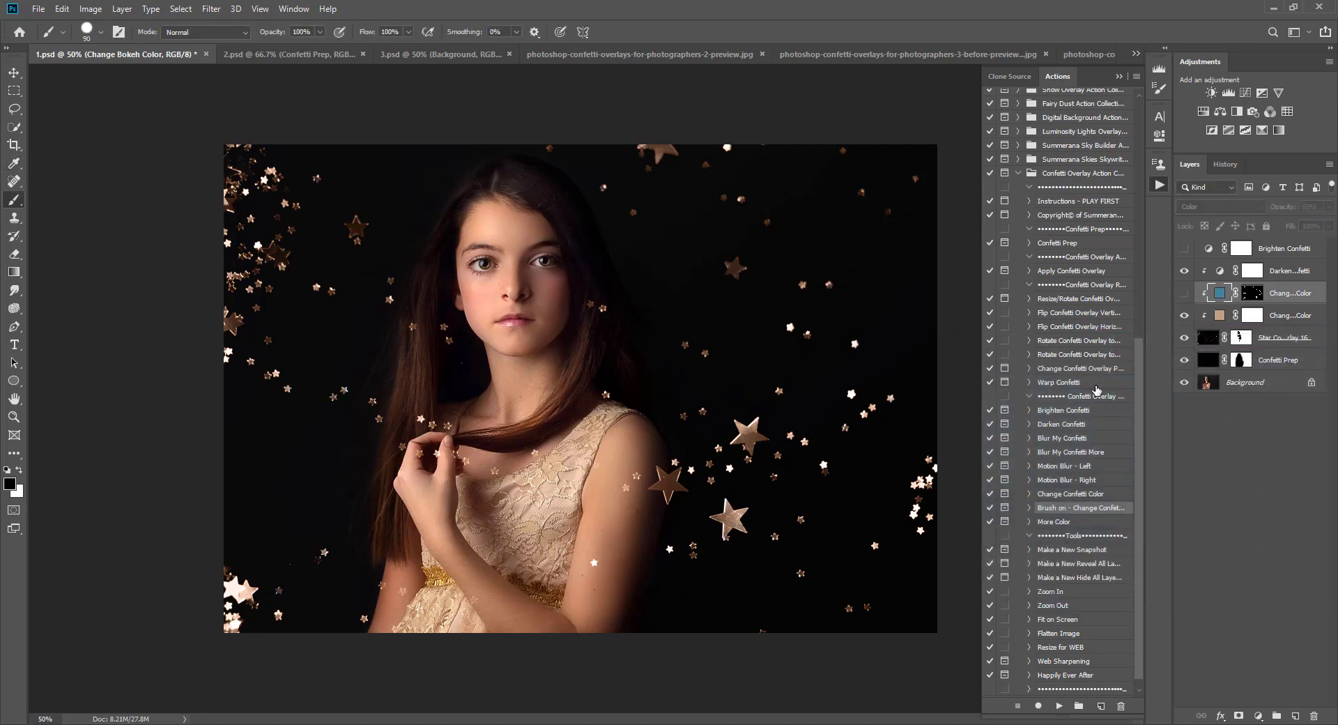
# Step: Run the More Color action on the Star Confetti Overlay 16 layer, continuing past its message
pyautogui.click(1078, 523)
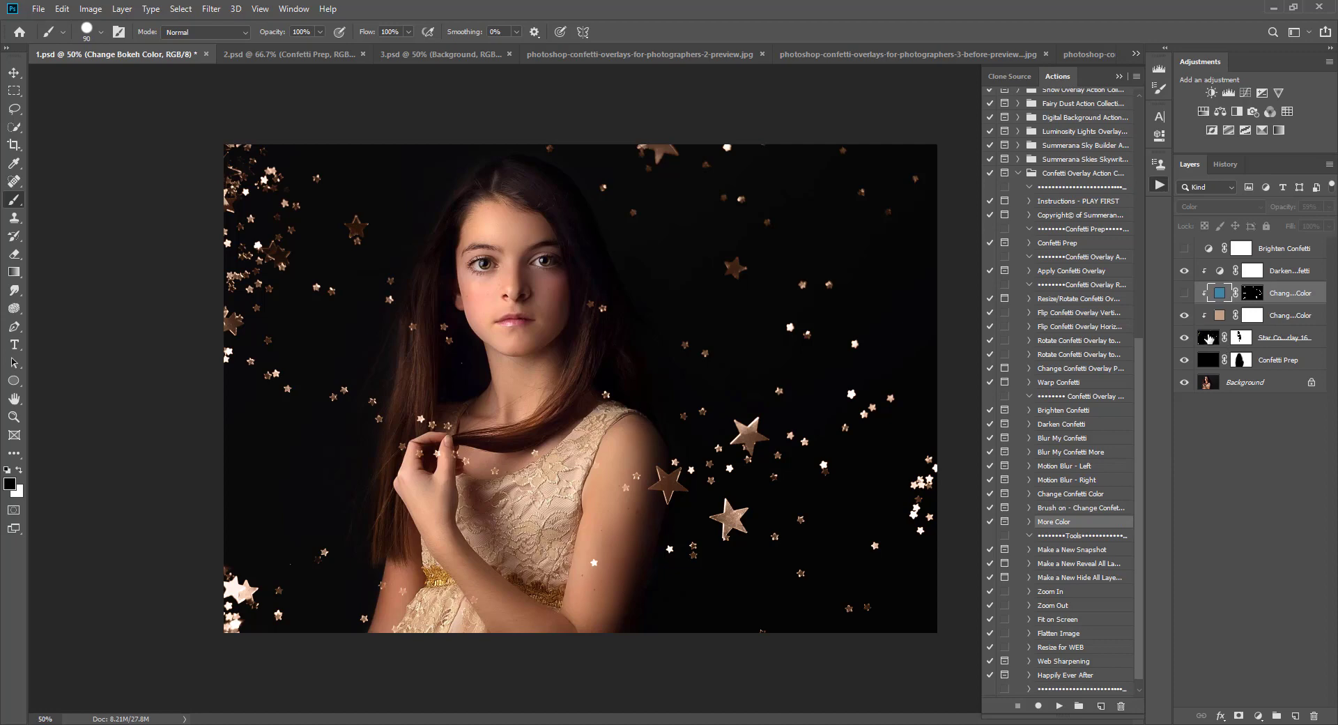
pyautogui.click(1203, 339)
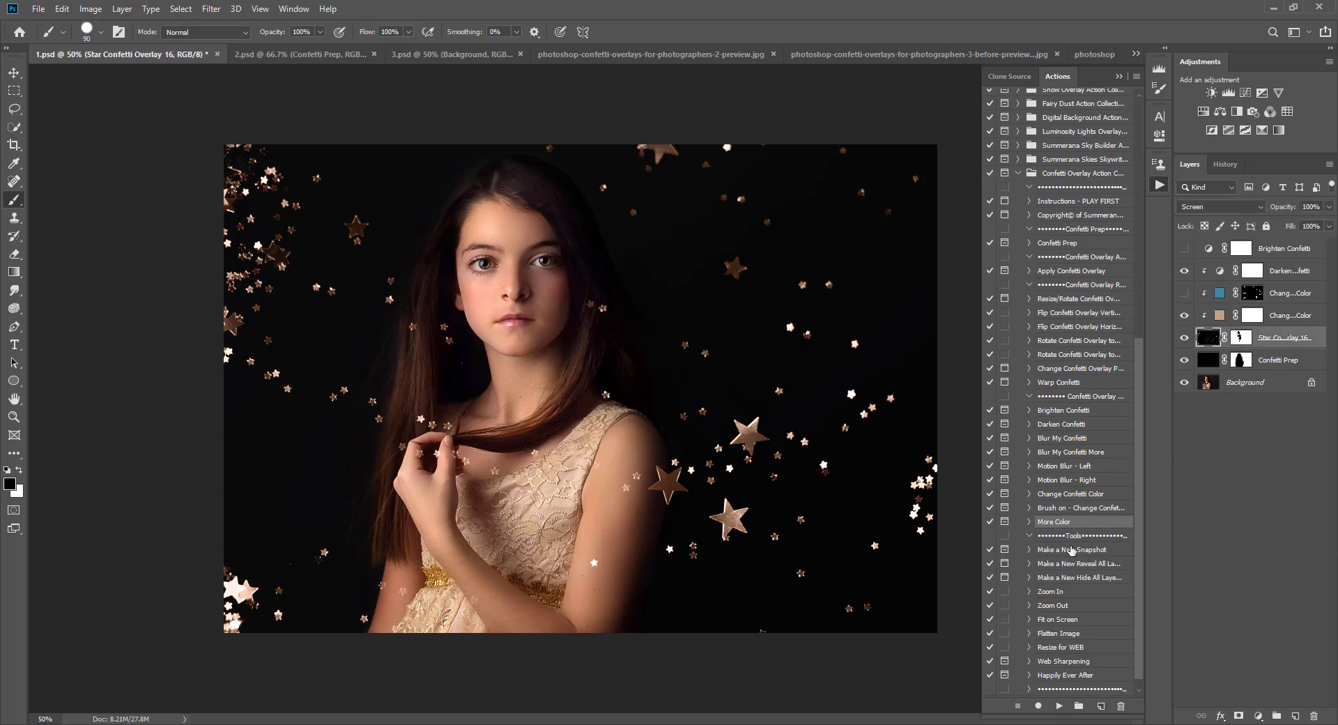
pyautogui.click(1059, 706)
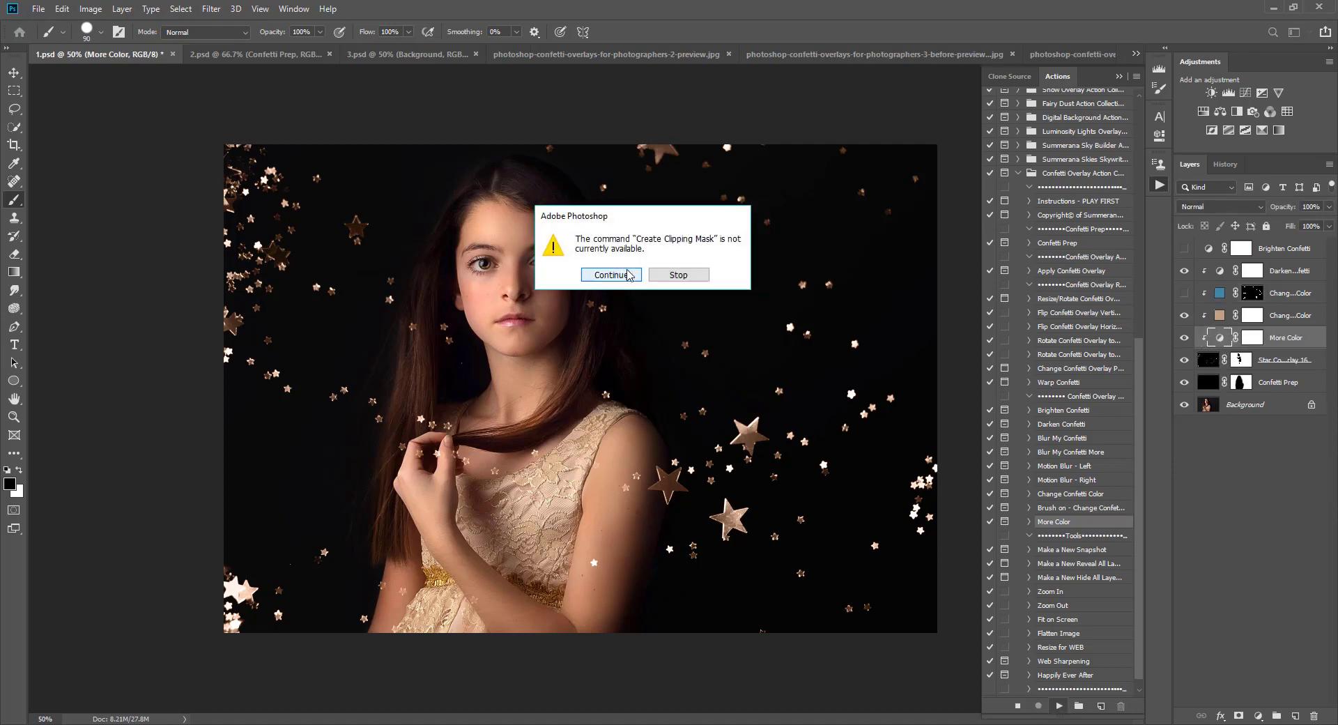
pyautogui.click(611, 274)
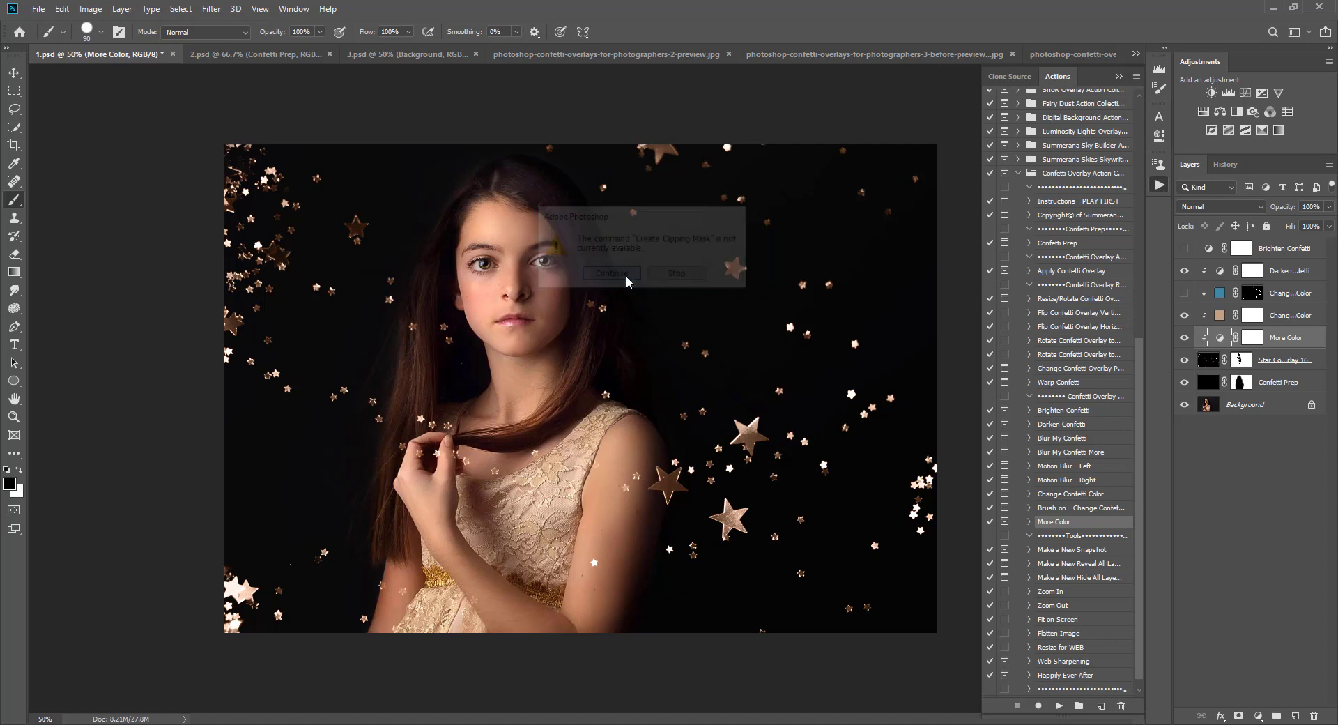
# Step: Toggle the More Color layer to compare, move it above the blue color layer, and hide the blue color layer
pyautogui.click(1185, 338)
pyautogui.click(1184, 338)
pyautogui.click(1184, 339)
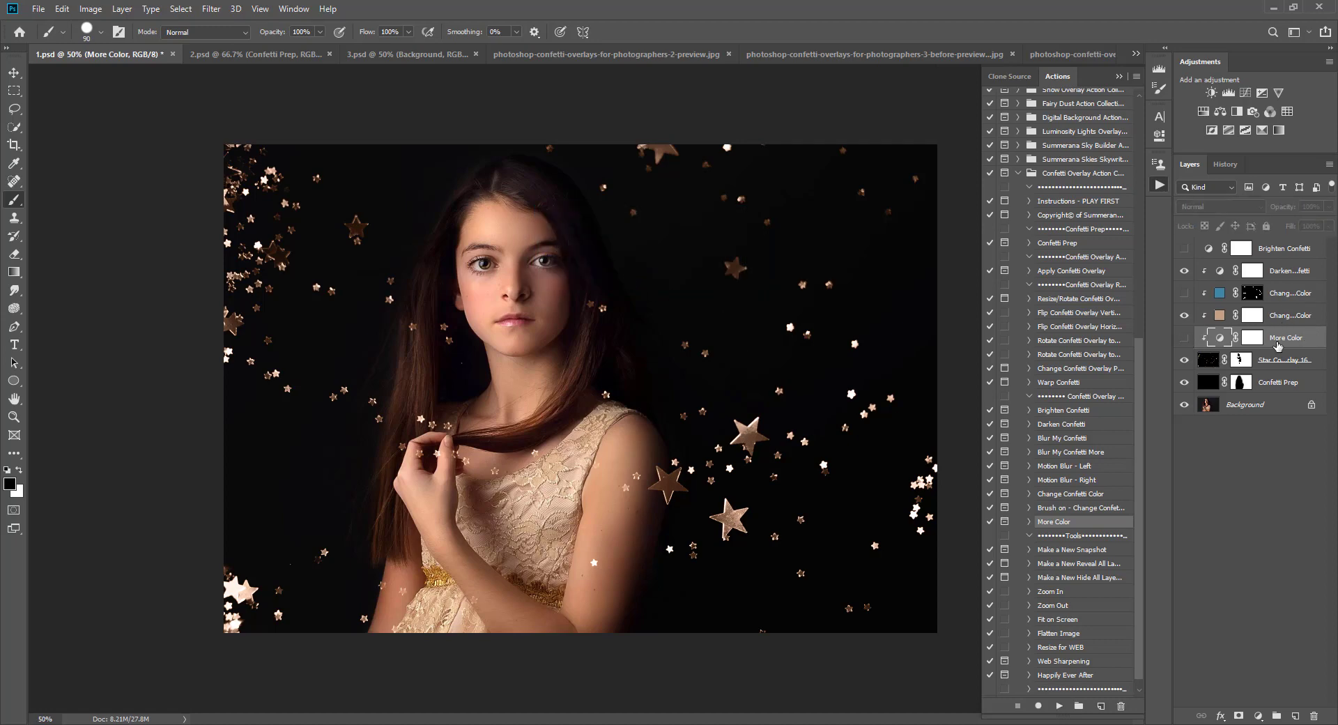
pyautogui.click(1184, 338)
pyautogui.moveTo(1258, 337); pyautogui.dragTo(1280, 310)
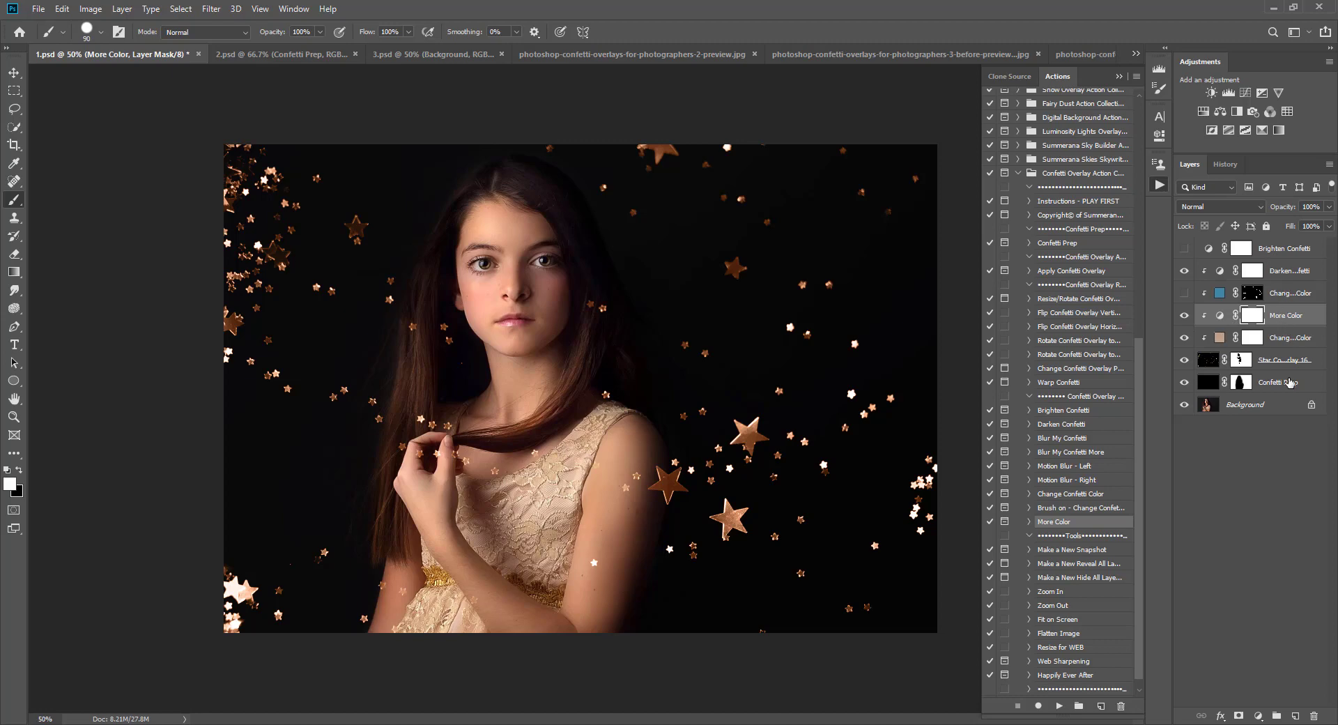
pyautogui.keyDown('alt'); pyautogui.click(1205, 317); pyautogui.keyUp('alt')
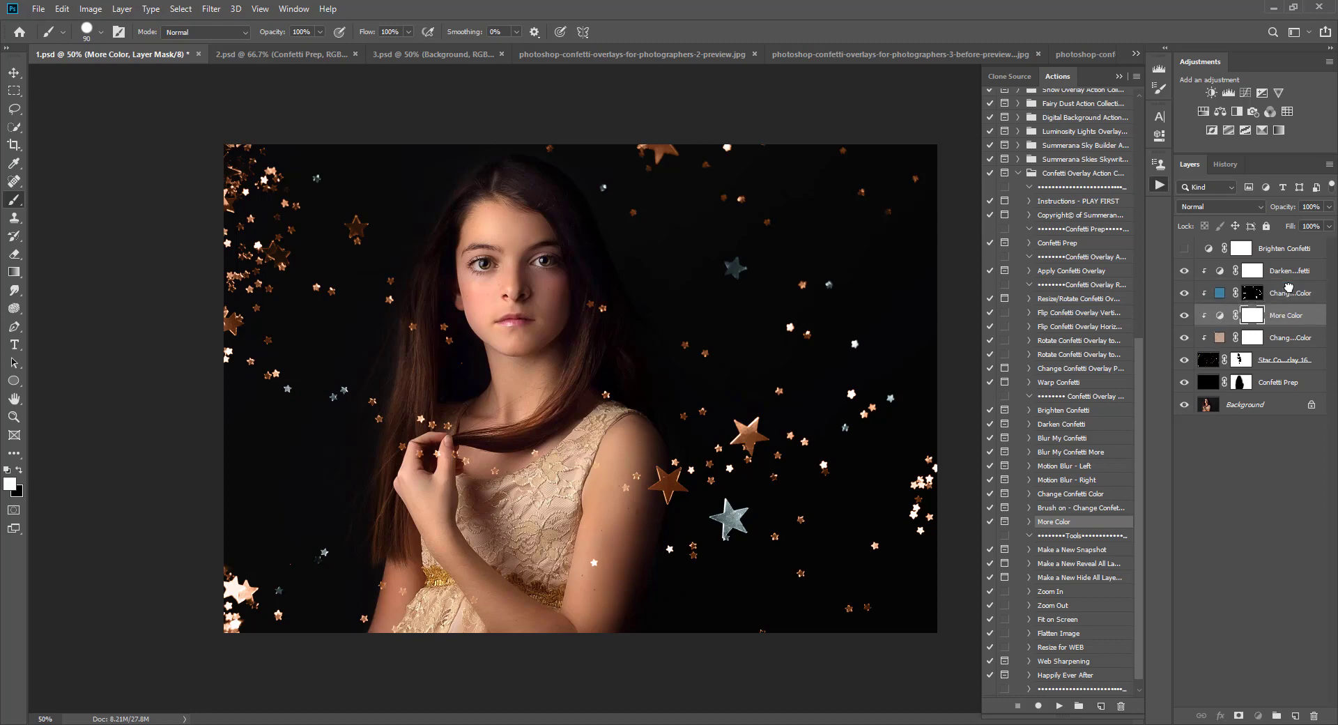
pyautogui.moveTo(1288, 288); pyautogui.dragTo(1287, 288)
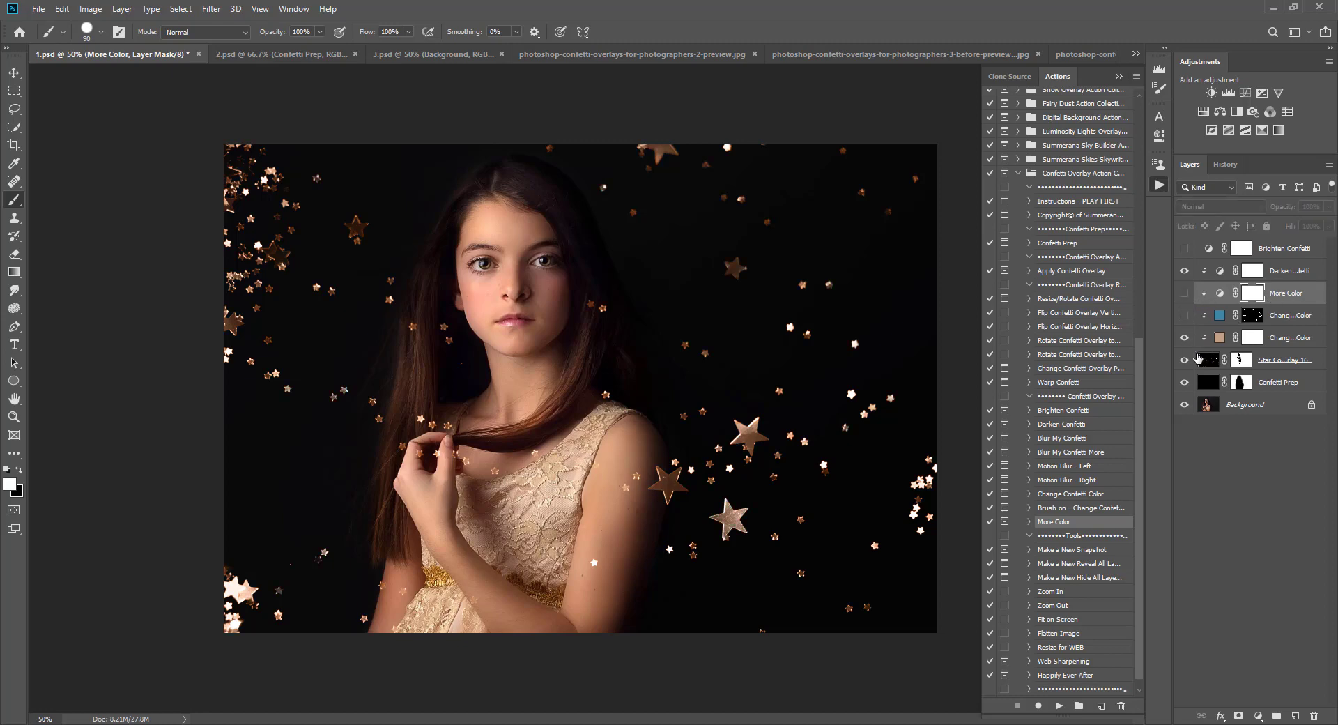
# Step: Select the beige color layer and look through the Tools actions in the confetti set
pyautogui.click(1276, 339)
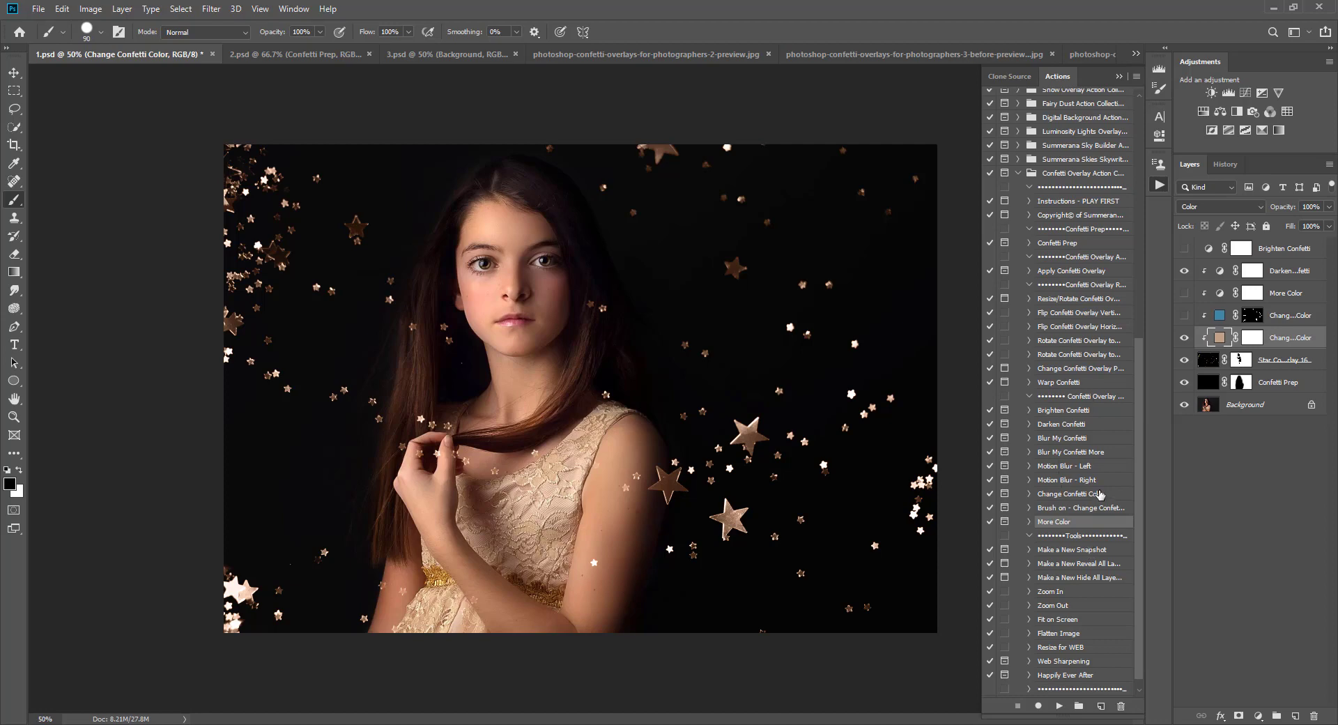
pyautogui.click(1084, 550)
pyautogui.click(1073, 563)
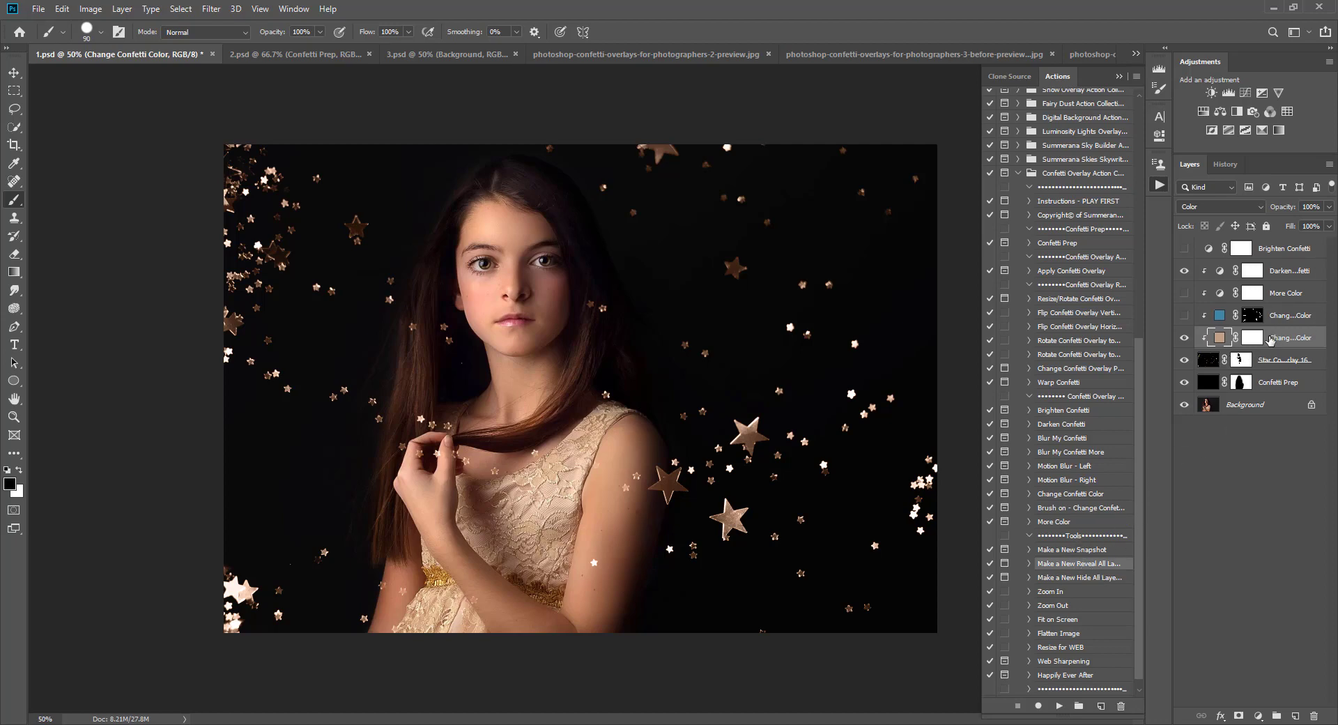
pyautogui.click(1054, 592)
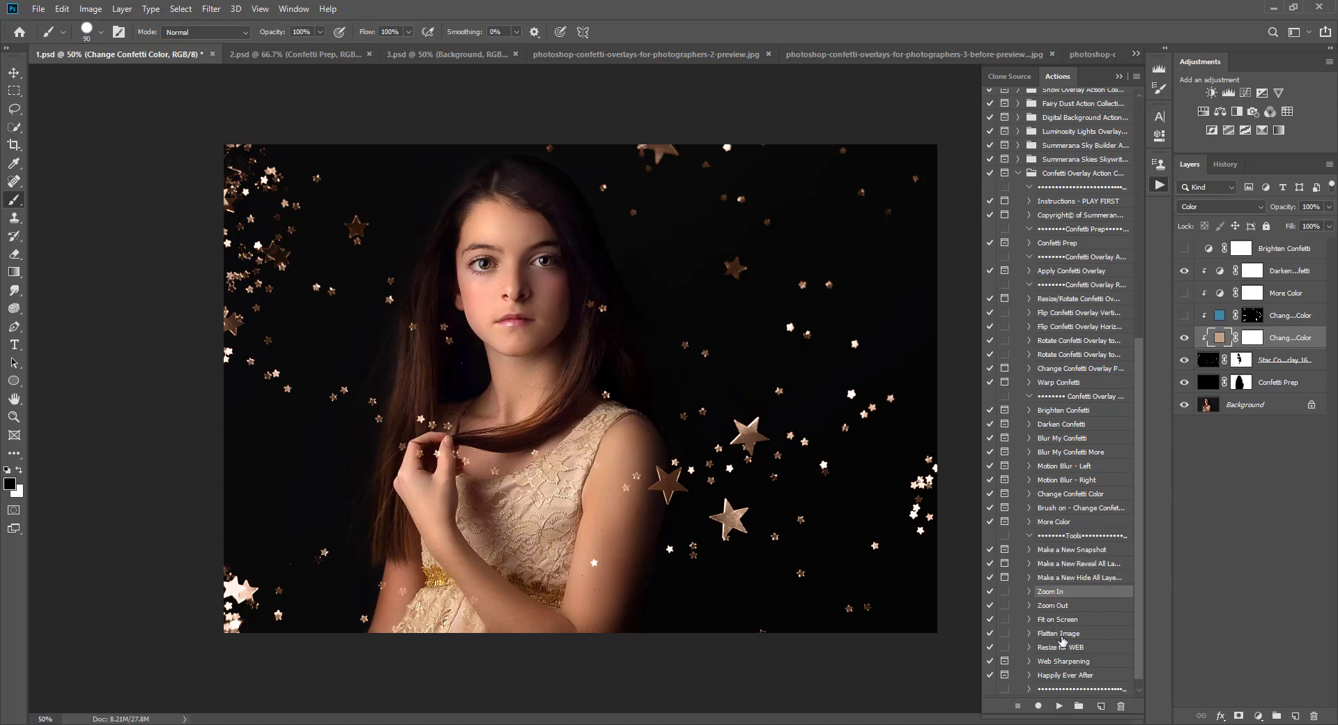
pyautogui.click(1061, 634)
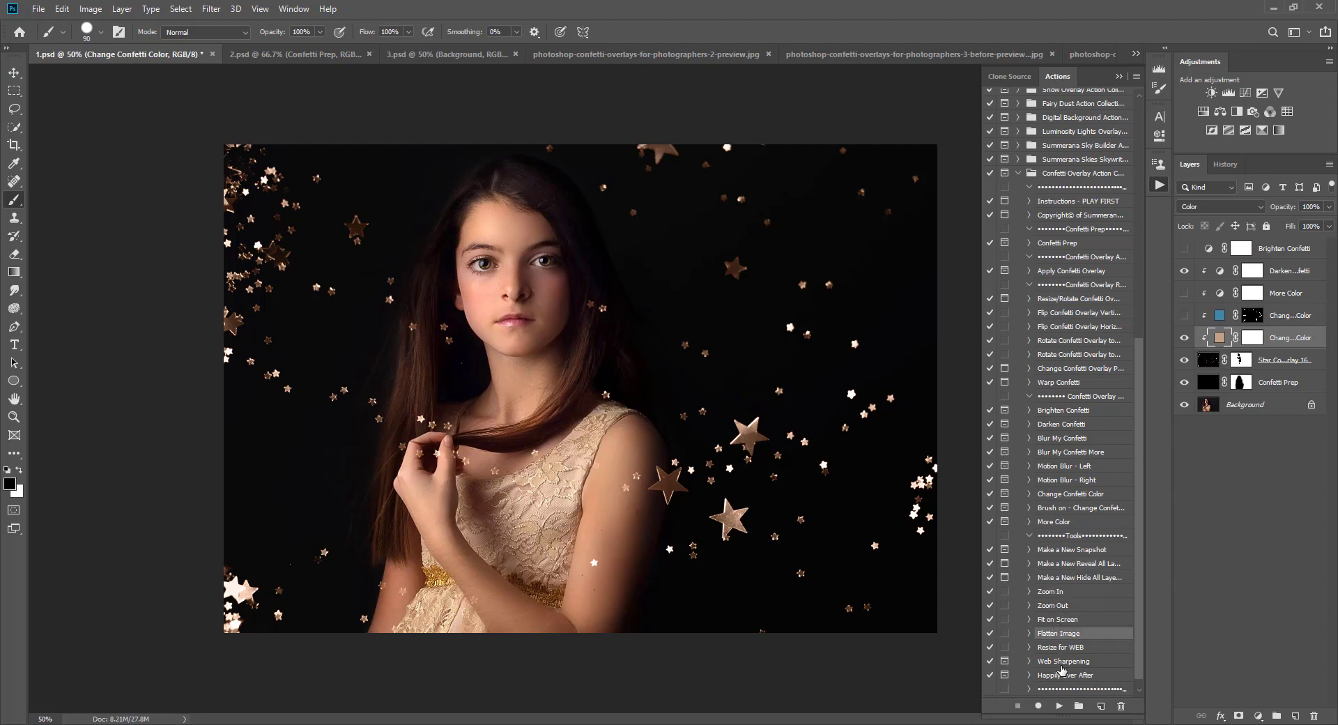
pyautogui.click(1060, 676)
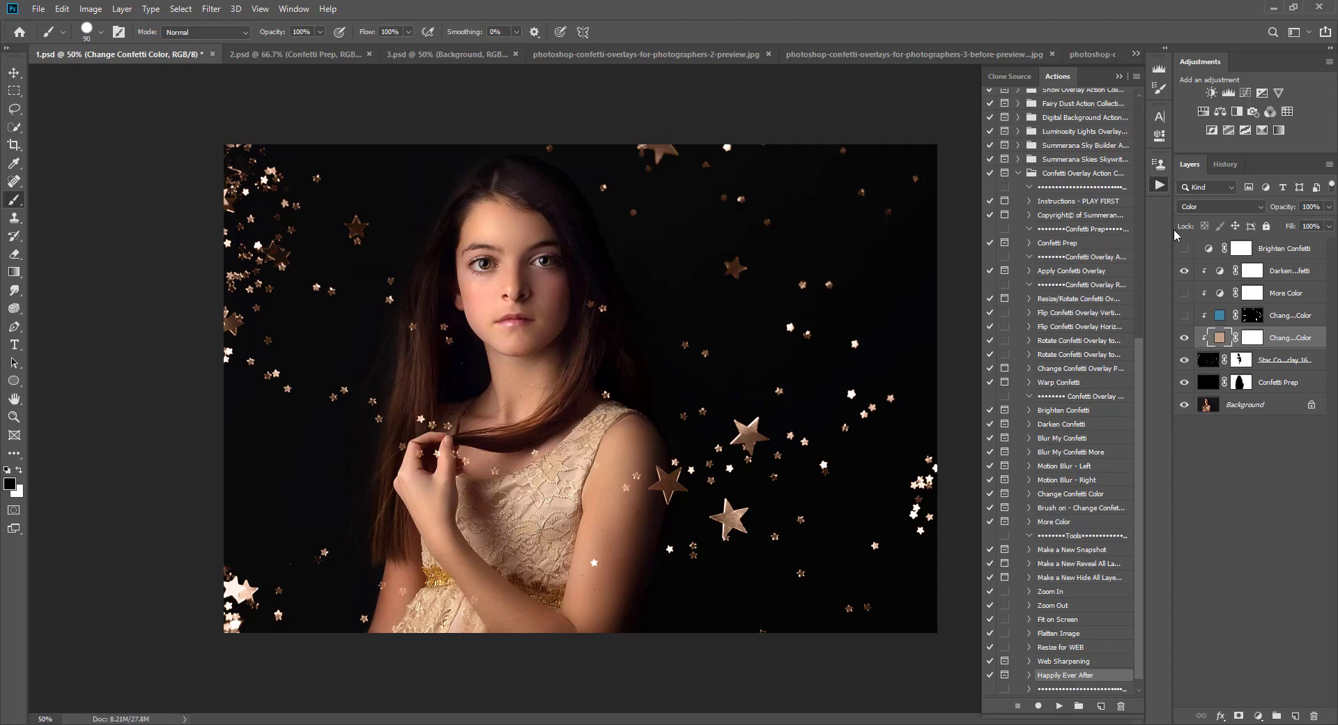
# Step: Switch to the 2.psd document and hide the Star Confetti Overlay 9 and Confetti Prep layers
pyautogui.click(14, 75)
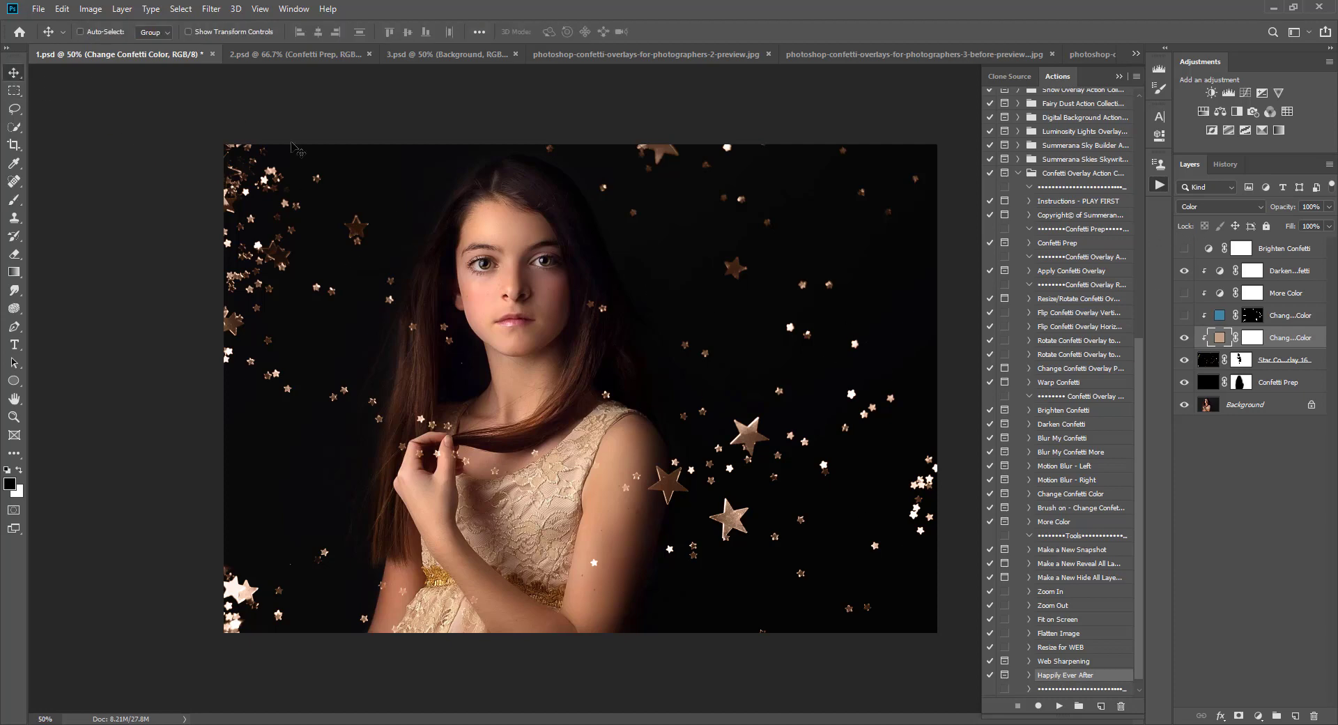
pyautogui.click(309, 56)
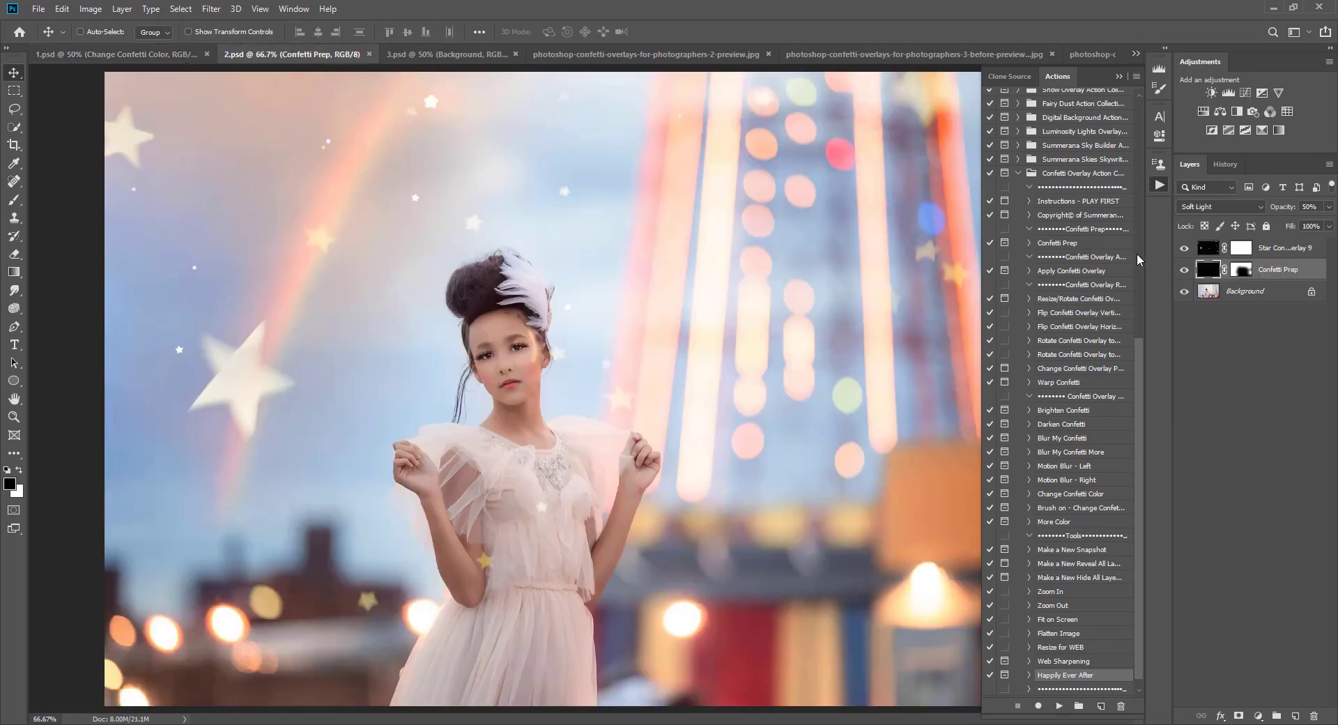
pyautogui.click(1184, 270)
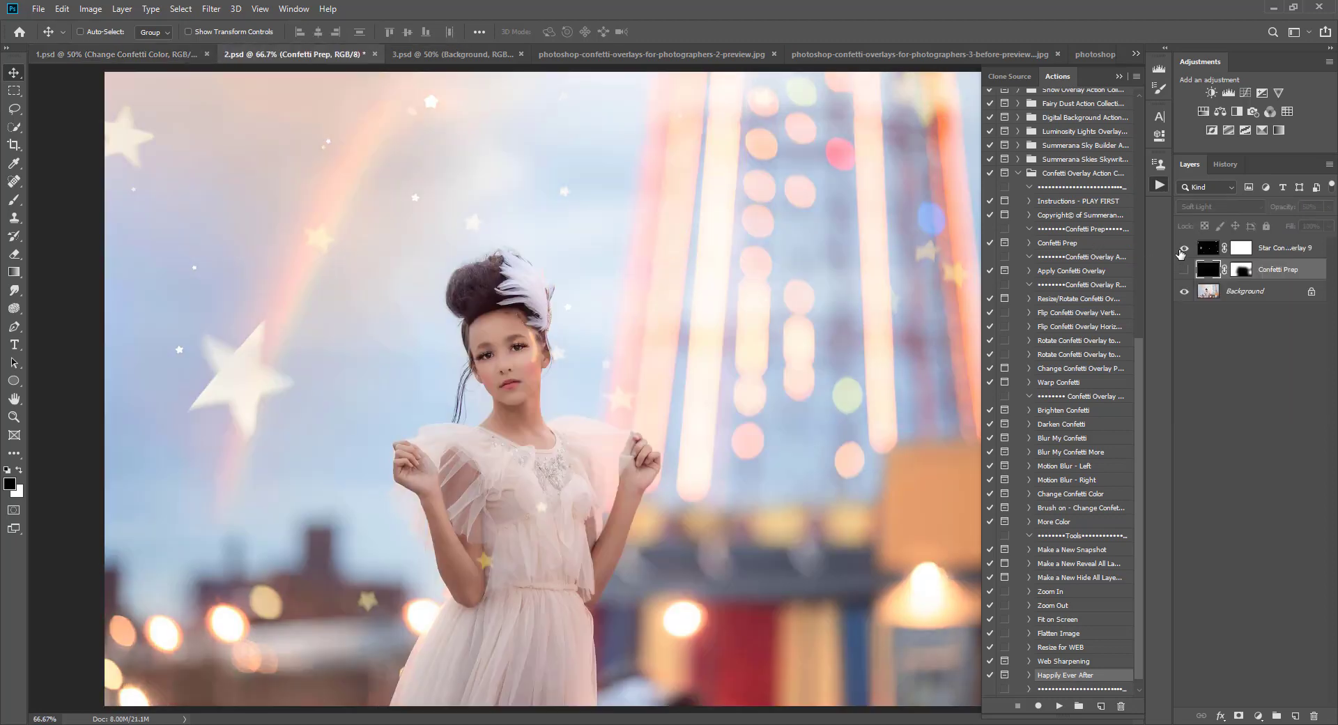
pyautogui.click(1184, 249)
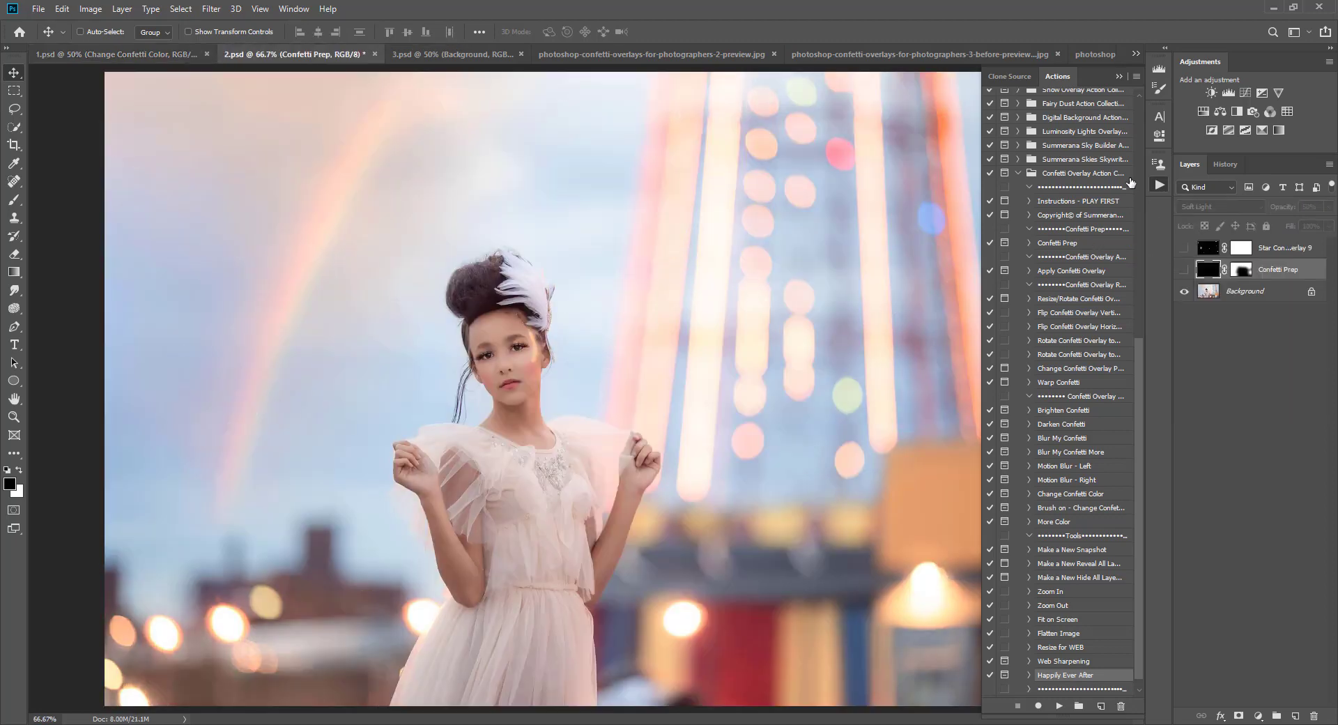
# Step: Run the Apply Confetti Overlay action on 2.psd, continue past its message, and place Star Confetti Overlay 9
pyautogui.click(1071, 245)
pyautogui.click(1066, 271)
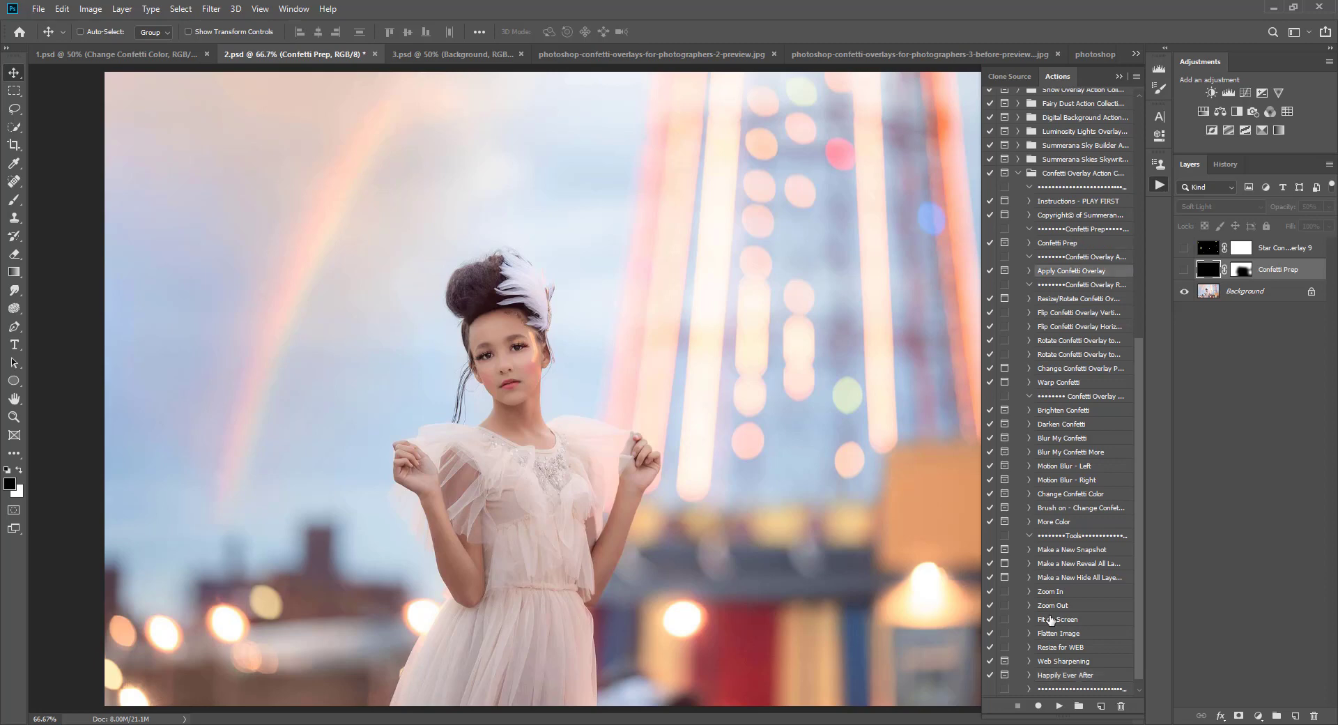
pyautogui.click(1057, 706)
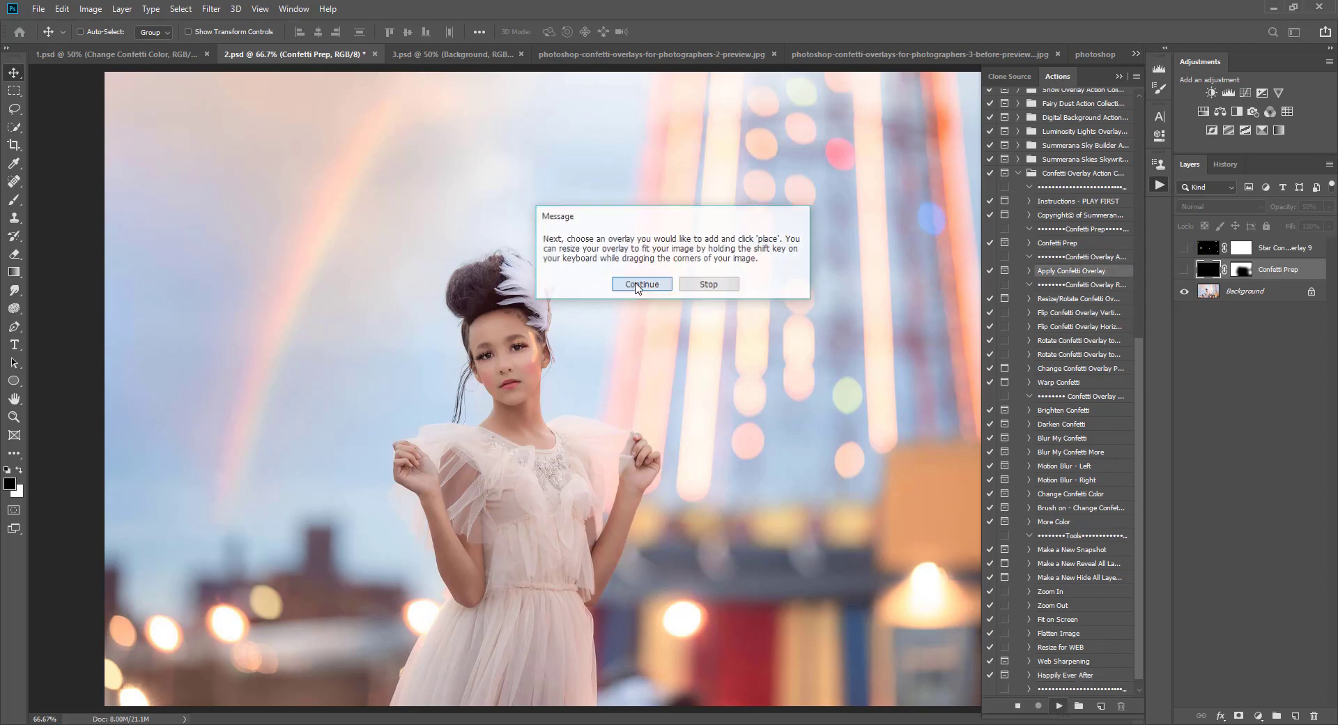
pyautogui.click(638, 284)
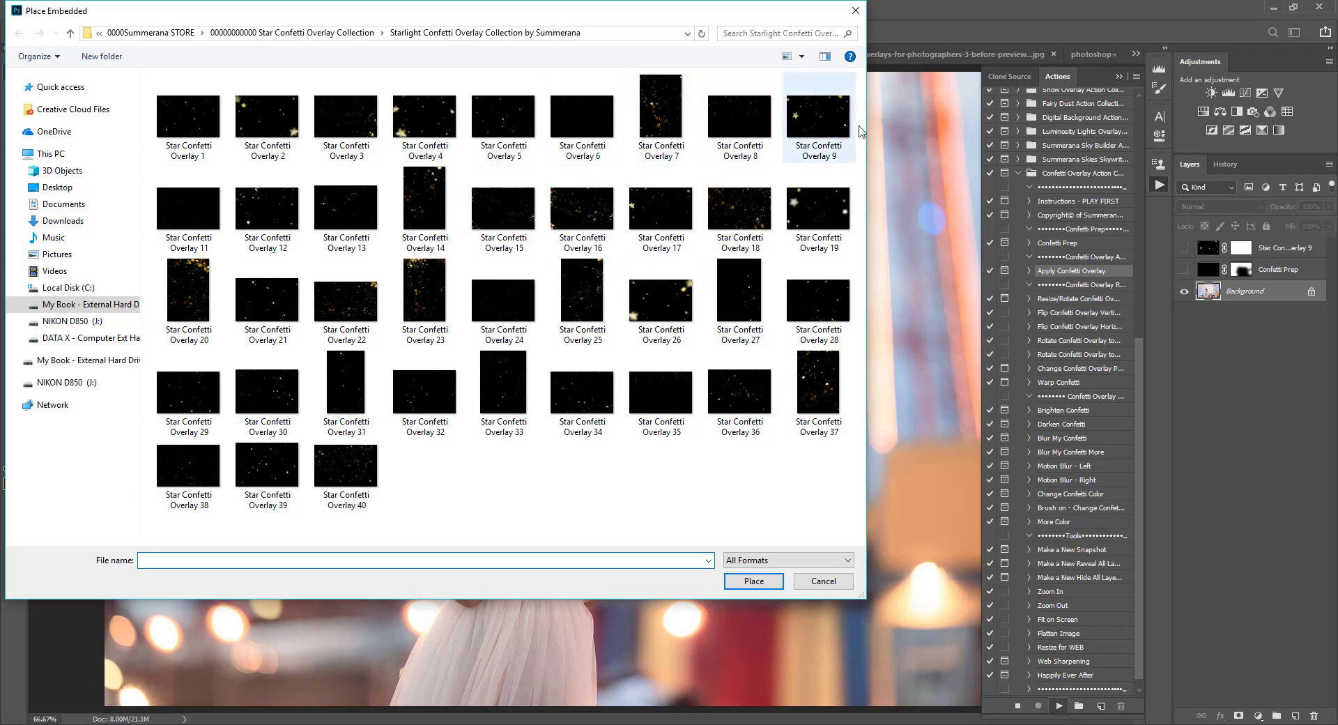
pyautogui.click(818, 119)
pyautogui.click(751, 581)
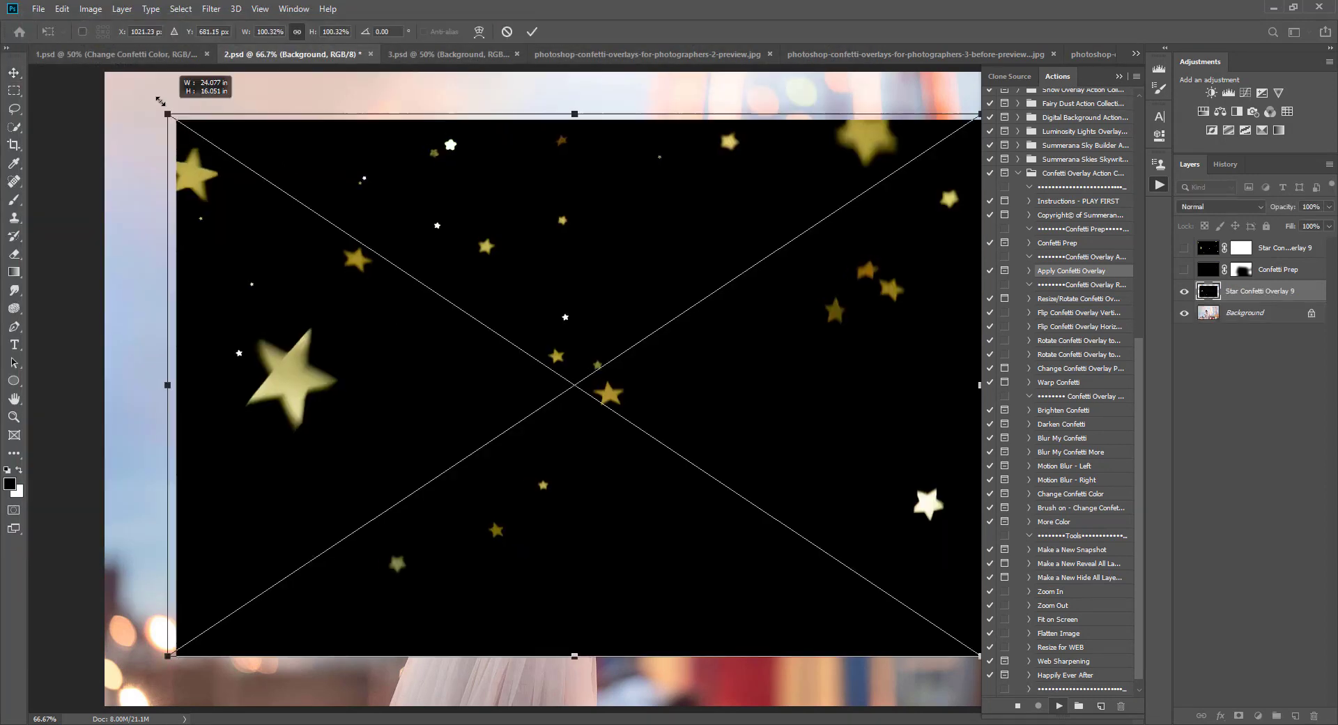
# Step: Scale the placed star overlay to cover the whole photo, commit the transform, and continue the action
pyautogui.moveTo(160, 101); pyautogui.dragTo(94, 59)
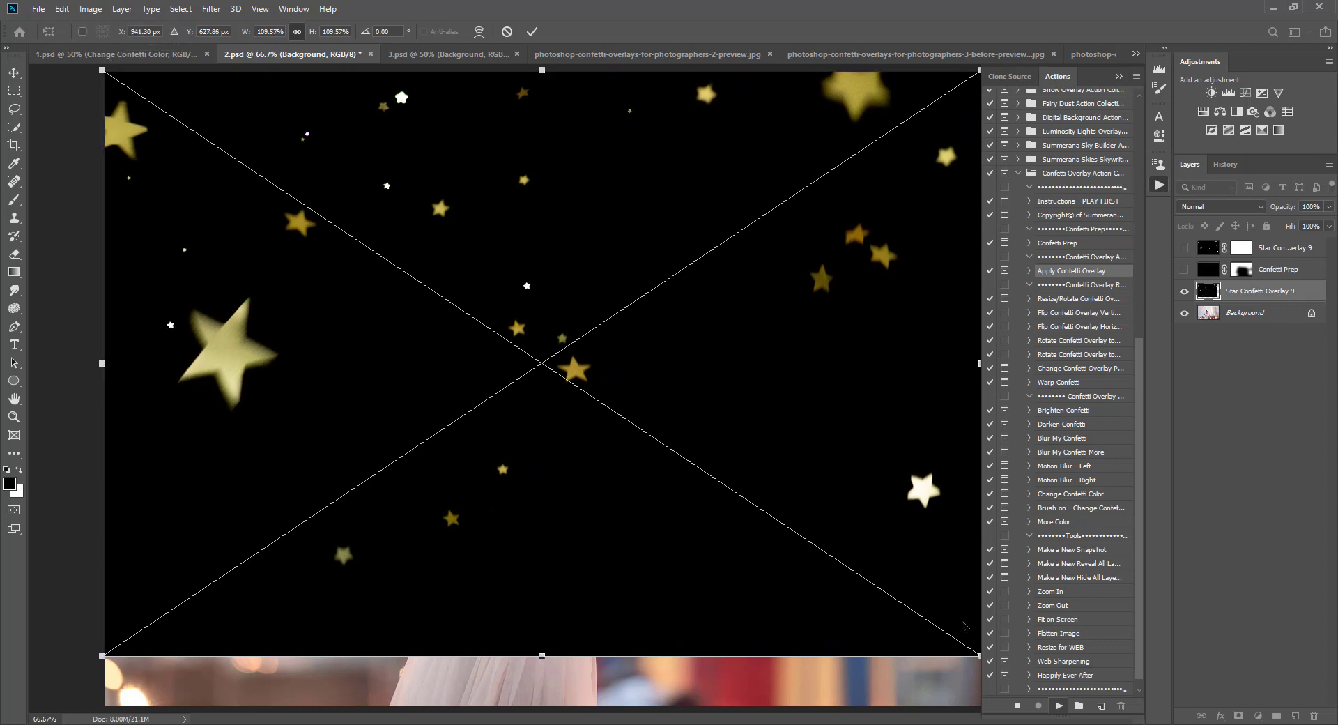
pyautogui.click(1119, 76)
pyautogui.moveTo(978, 657); pyautogui.dragTo(1058, 708)
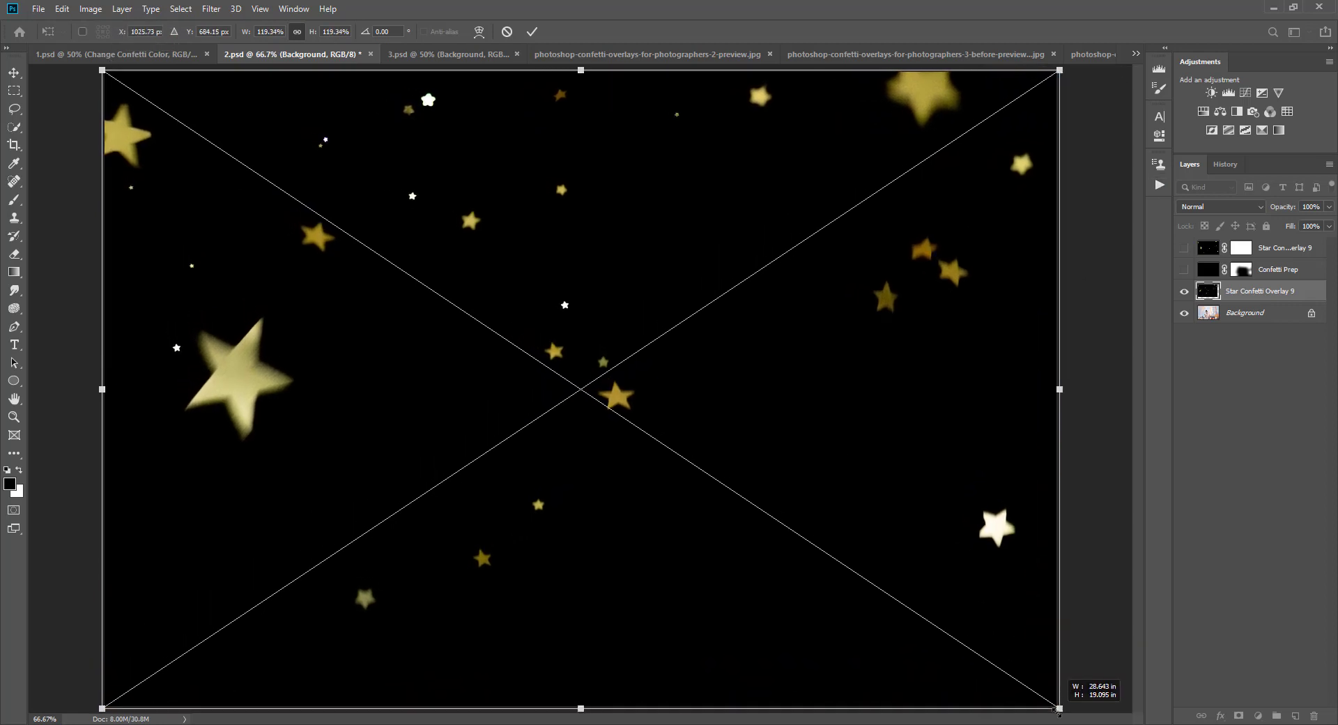
pyautogui.click(531, 32)
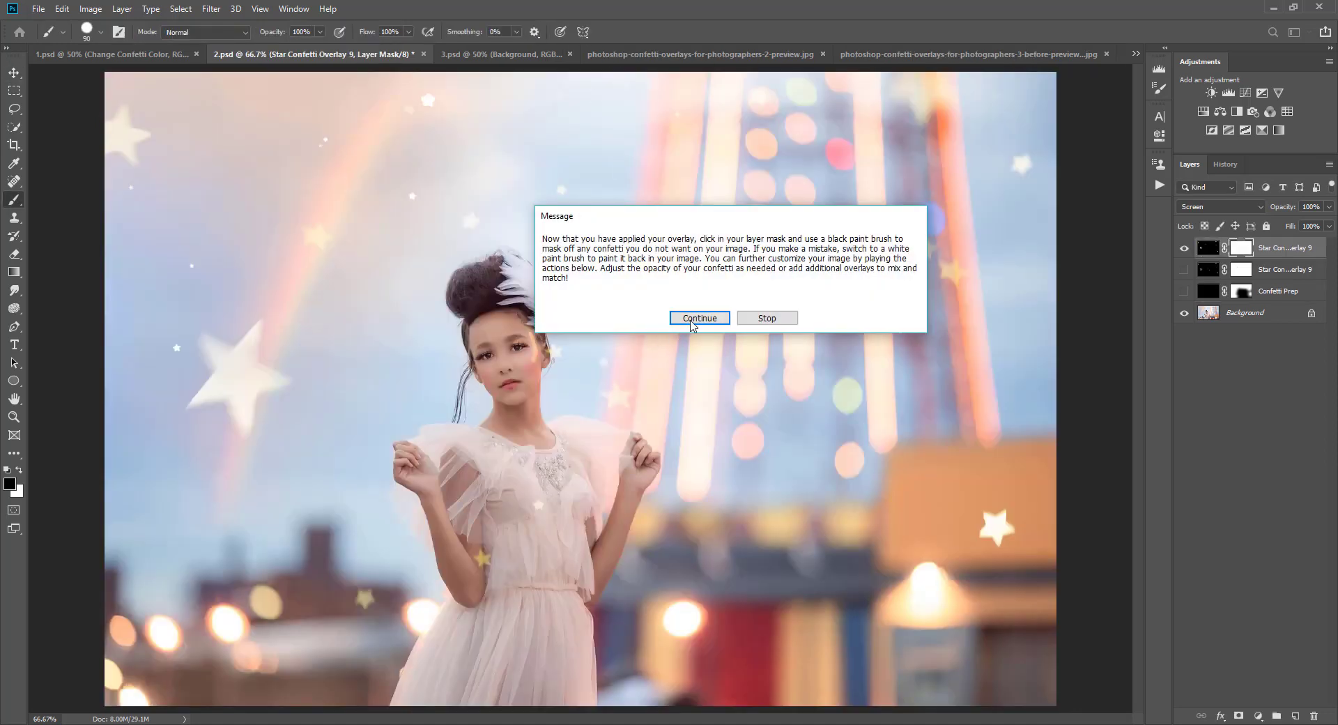
pyautogui.click(693, 322)
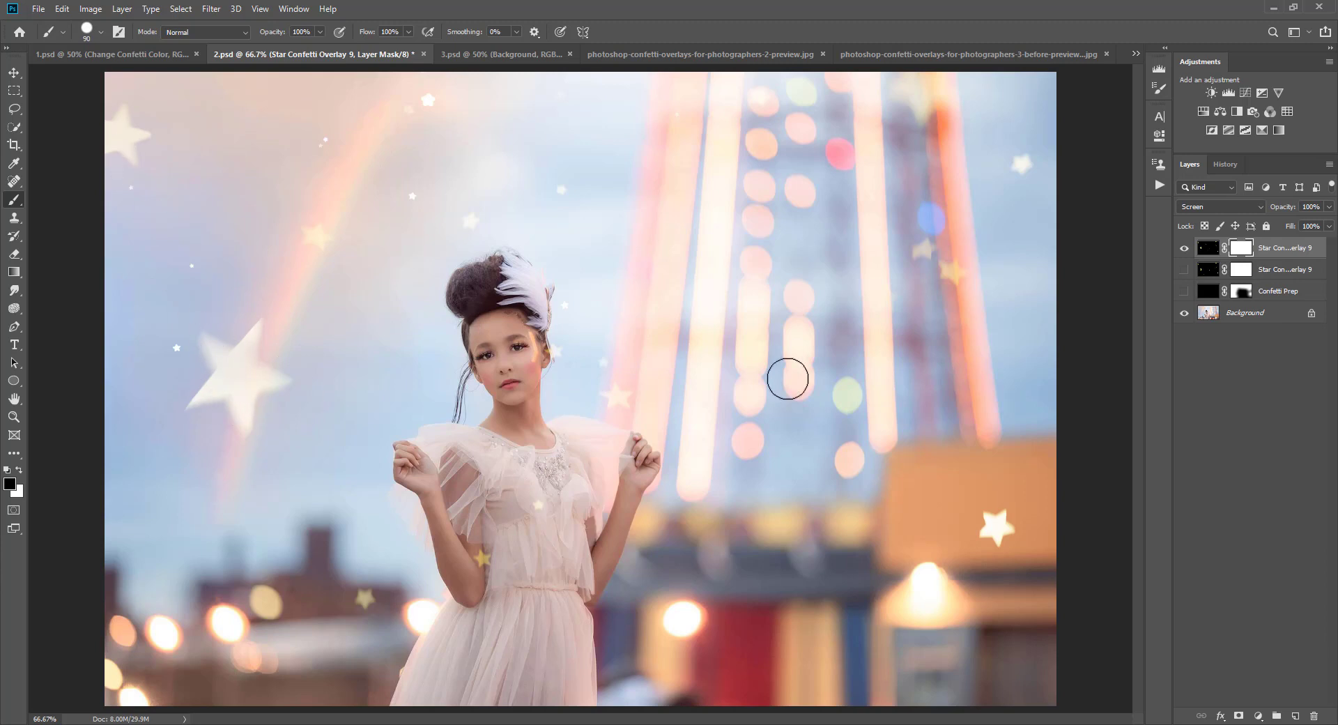
# Step: Toggle the new Star Confetti Overlay 9 layer to compare, and view the other open documents
pyautogui.click(1184, 249)
pyautogui.click(1183, 248)
pyautogui.click(1183, 249)
pyautogui.click(146, 53)
pyautogui.click(304, 54)
pyautogui.click(146, 54)
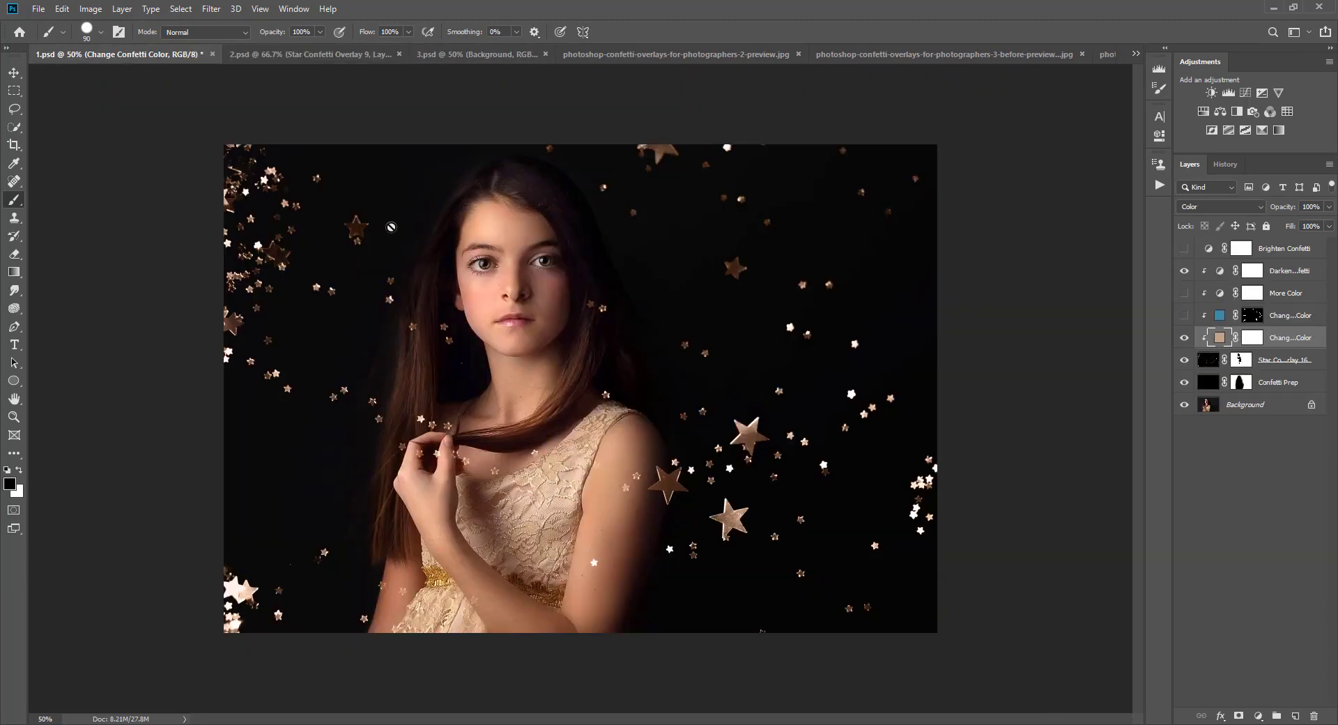
pyautogui.click(332, 55)
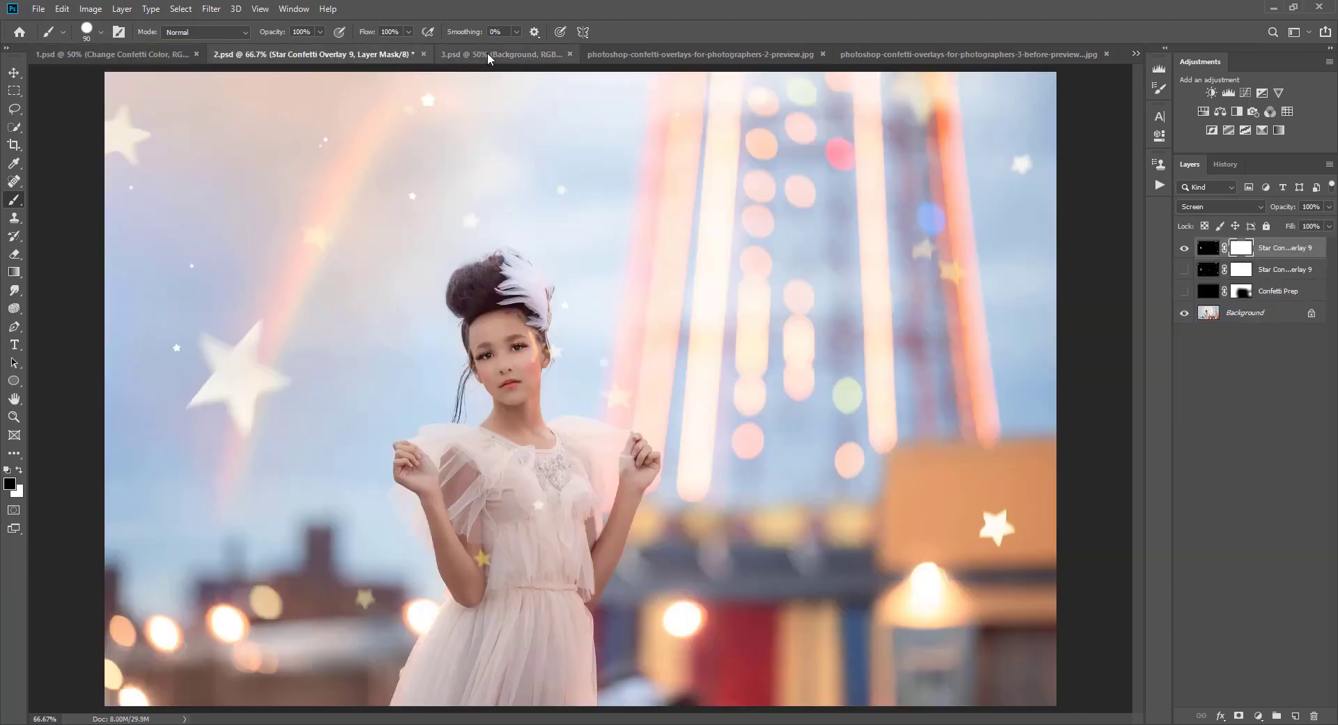
# Step: Switch to 3.psd, run the Apply Confetti Overlay action, and place Star Confetti Overlay 26
pyautogui.click(488, 55)
pyautogui.click(1184, 248)
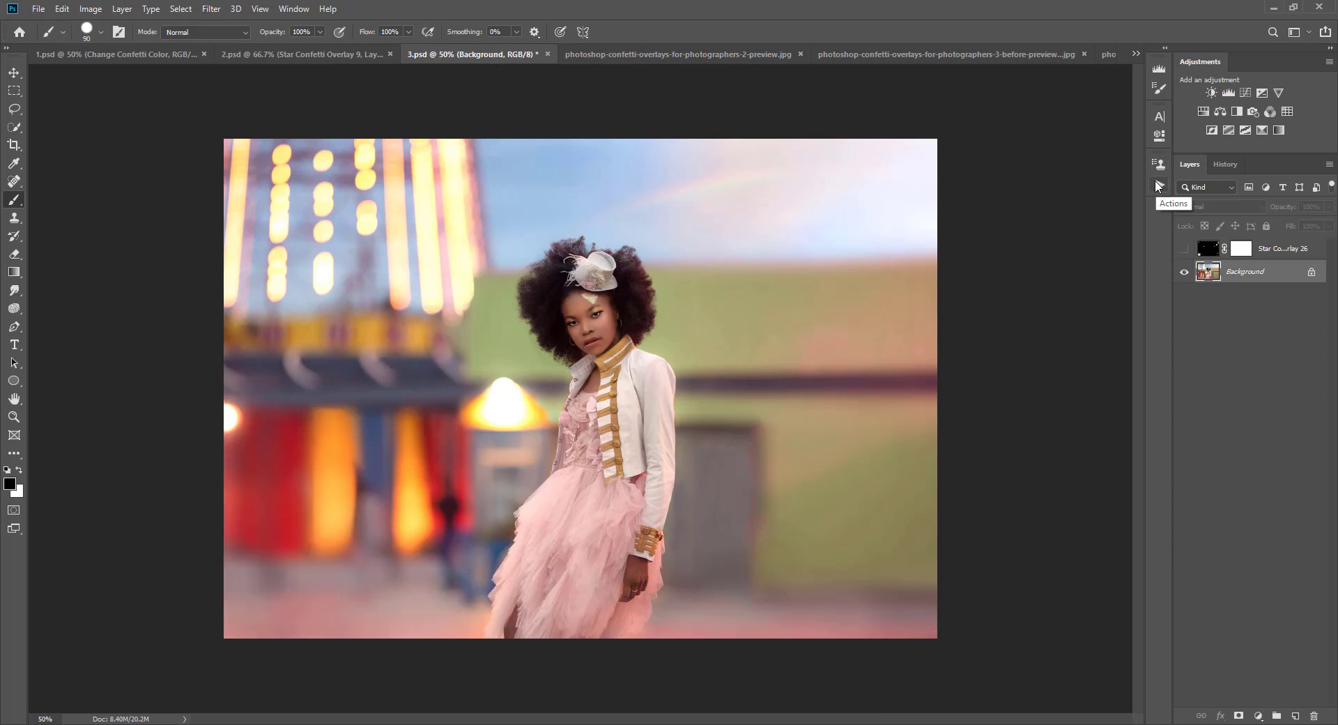
pyautogui.click(1155, 186)
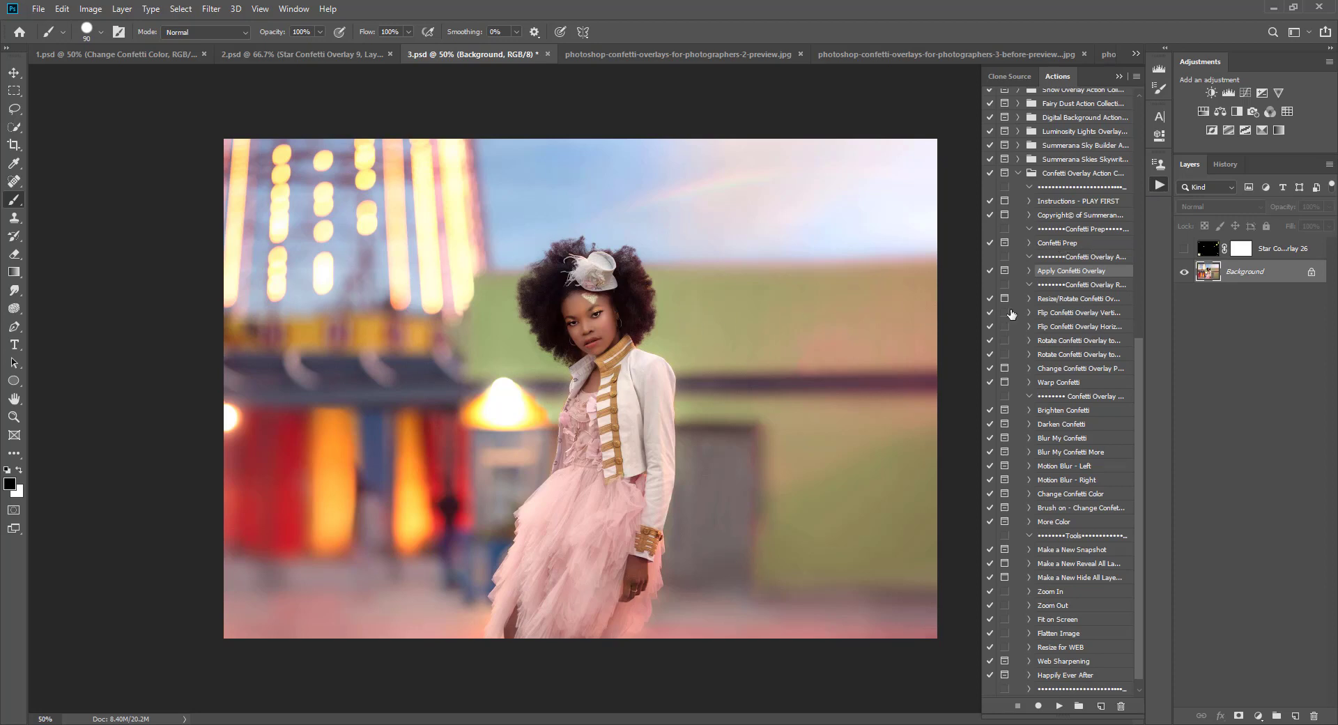
pyautogui.click(1058, 705)
pyautogui.click(641, 285)
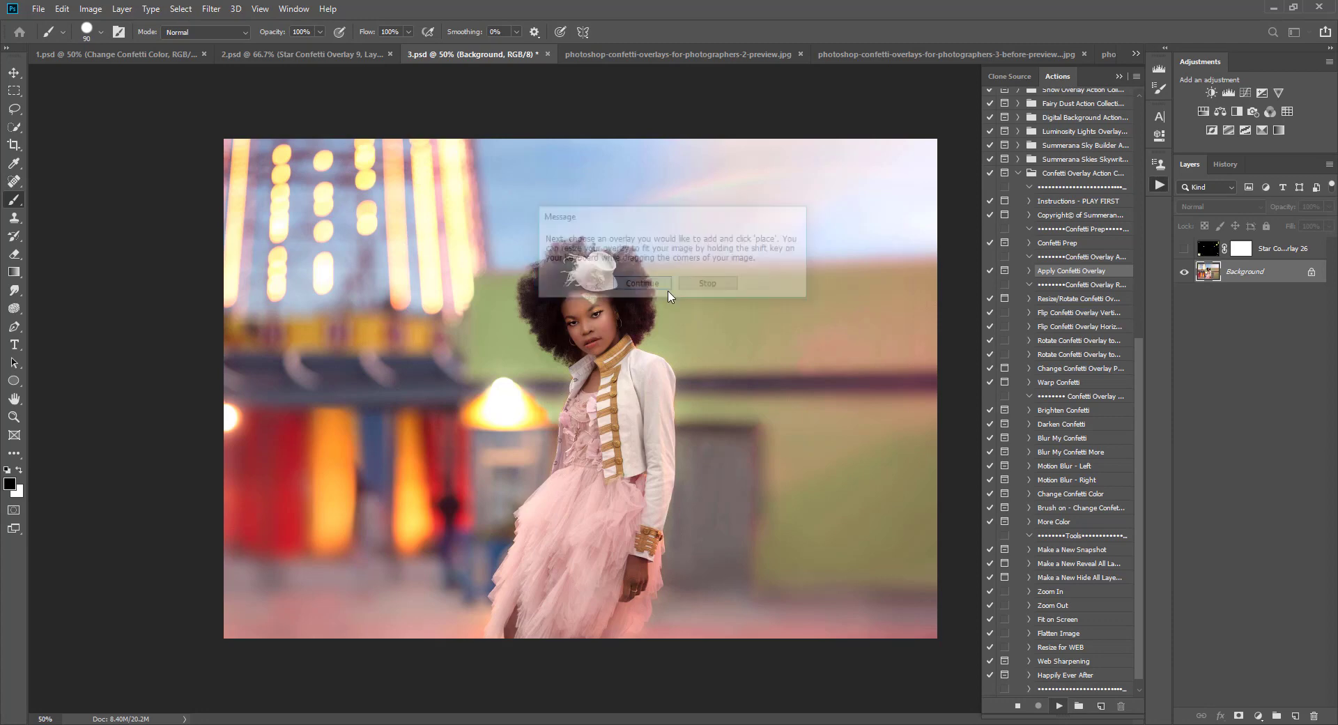
pyautogui.click(662, 299)
pyautogui.click(752, 581)
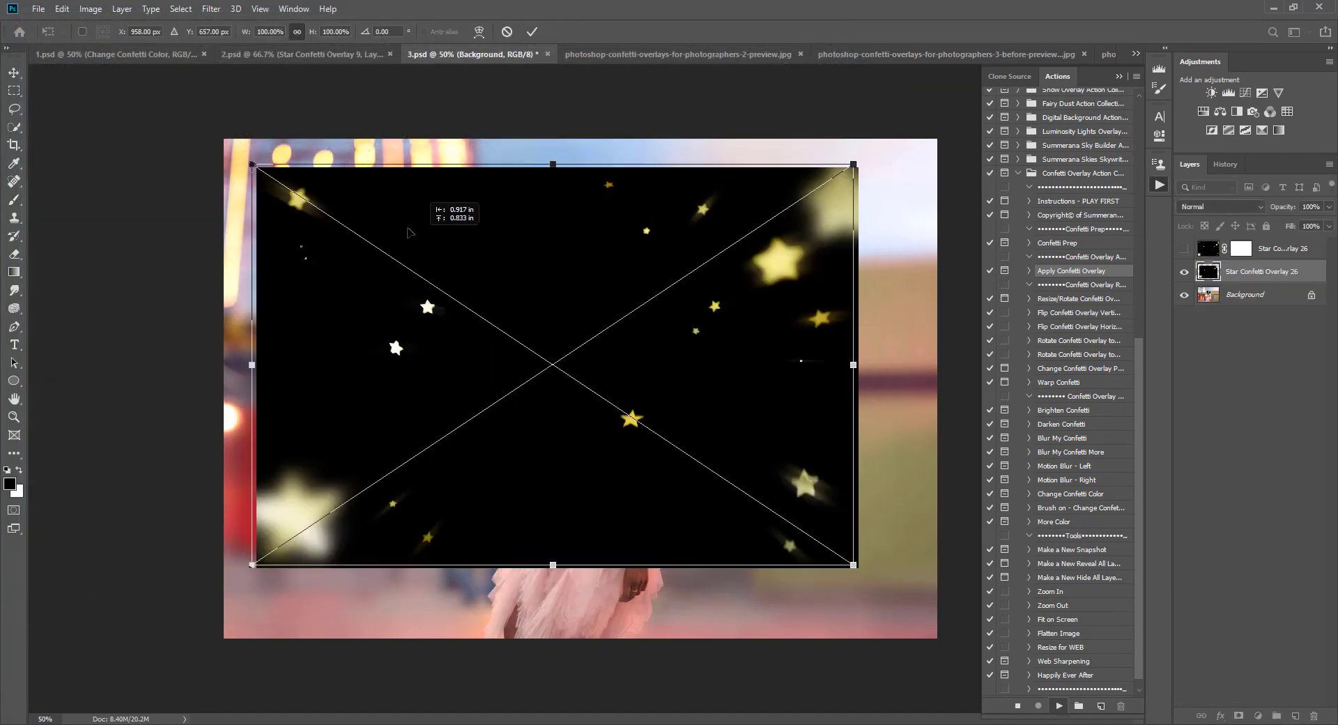
# Step: Move and scale the Star Confetti Overlay 26 to cover the photo, commit it, and continue the action
pyautogui.moveTo(408, 232); pyautogui.dragTo(381, 207)
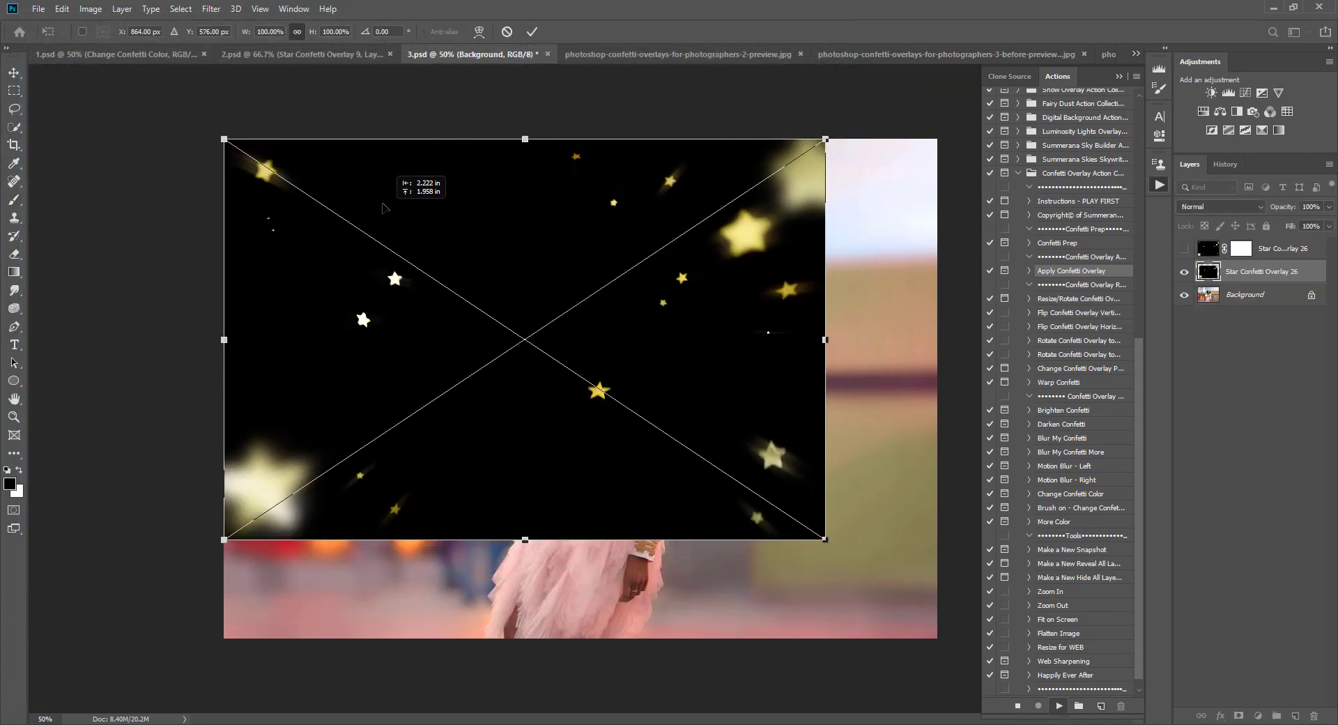
pyautogui.moveTo(823, 541); pyautogui.dragTo(978, 641)
pyautogui.moveTo(880, 489); pyautogui.dragTo(859, 490)
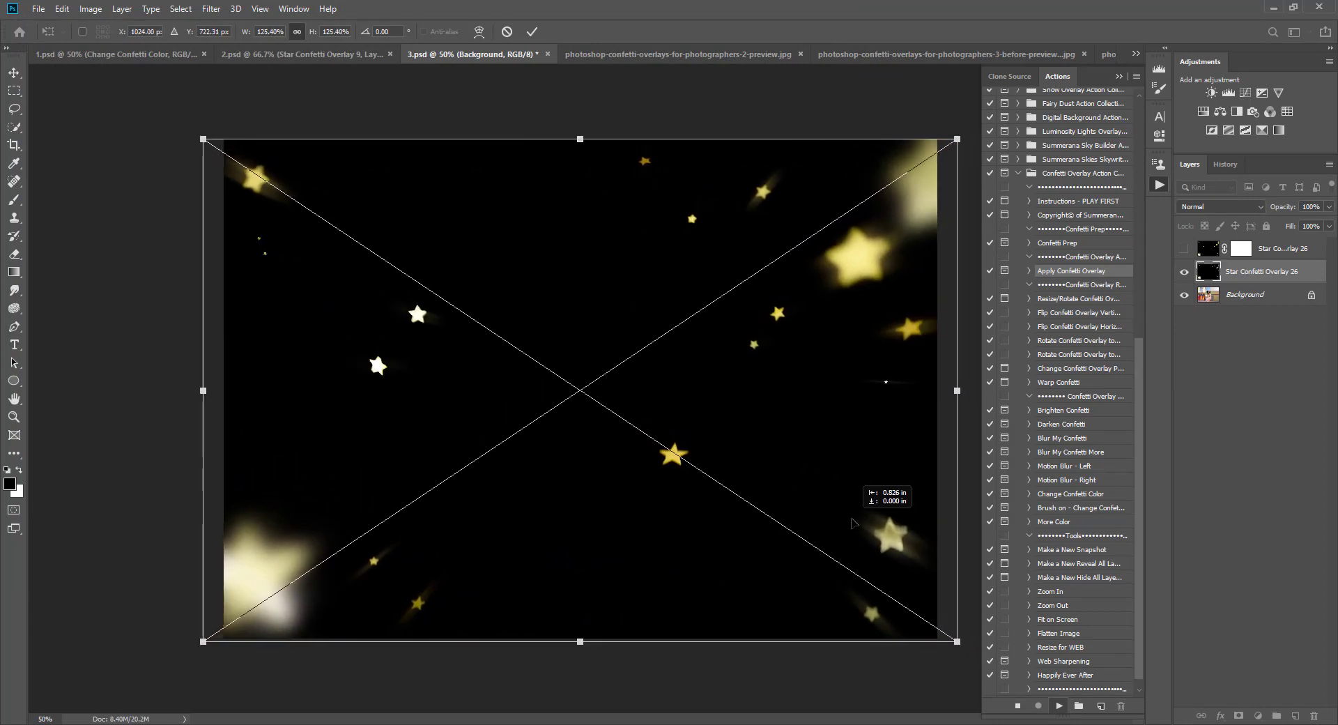
pyautogui.moveTo(212, 142); pyautogui.dragTo(209, 140)
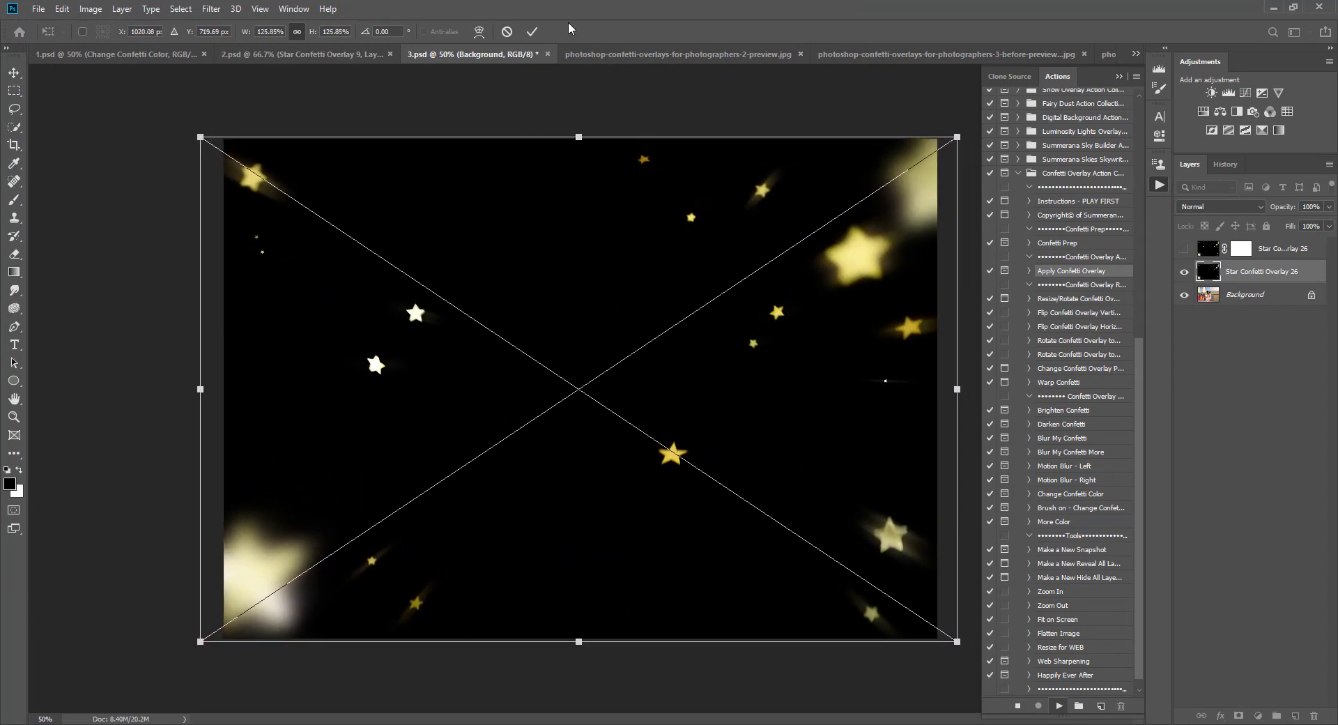
pyautogui.click(531, 32)
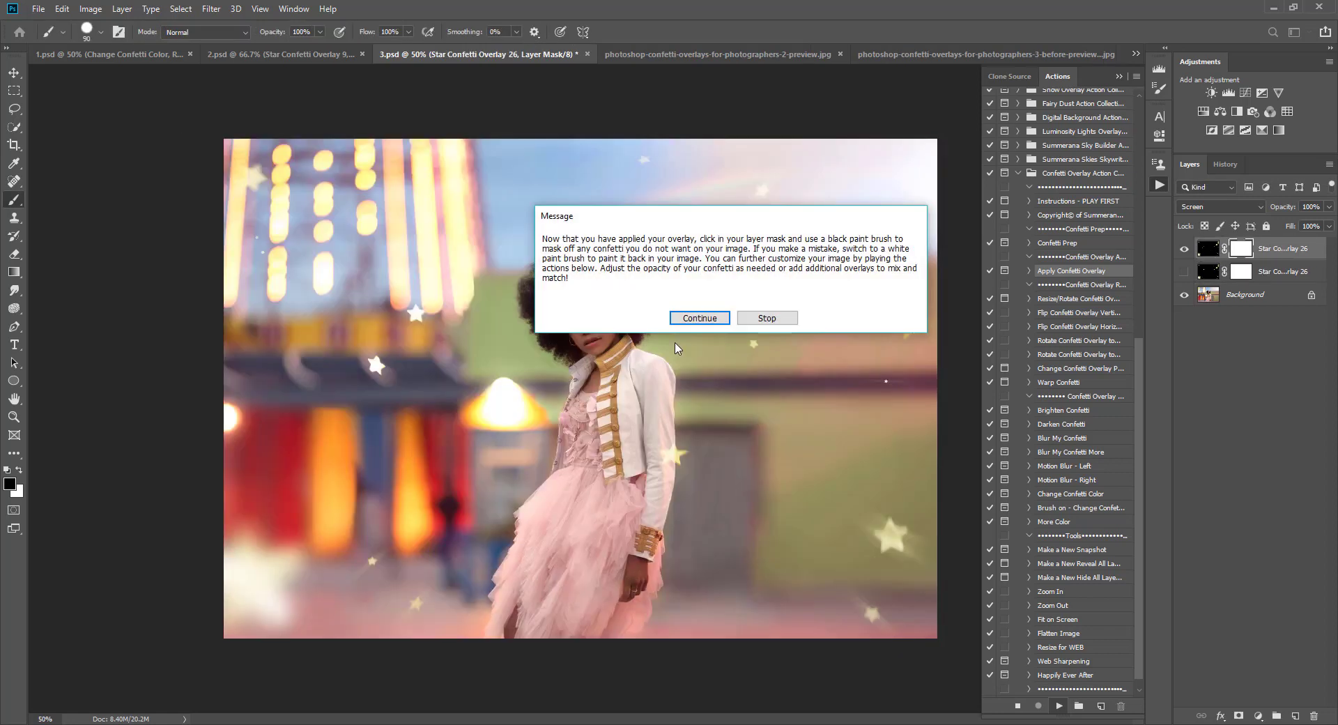
pyautogui.click(699, 317)
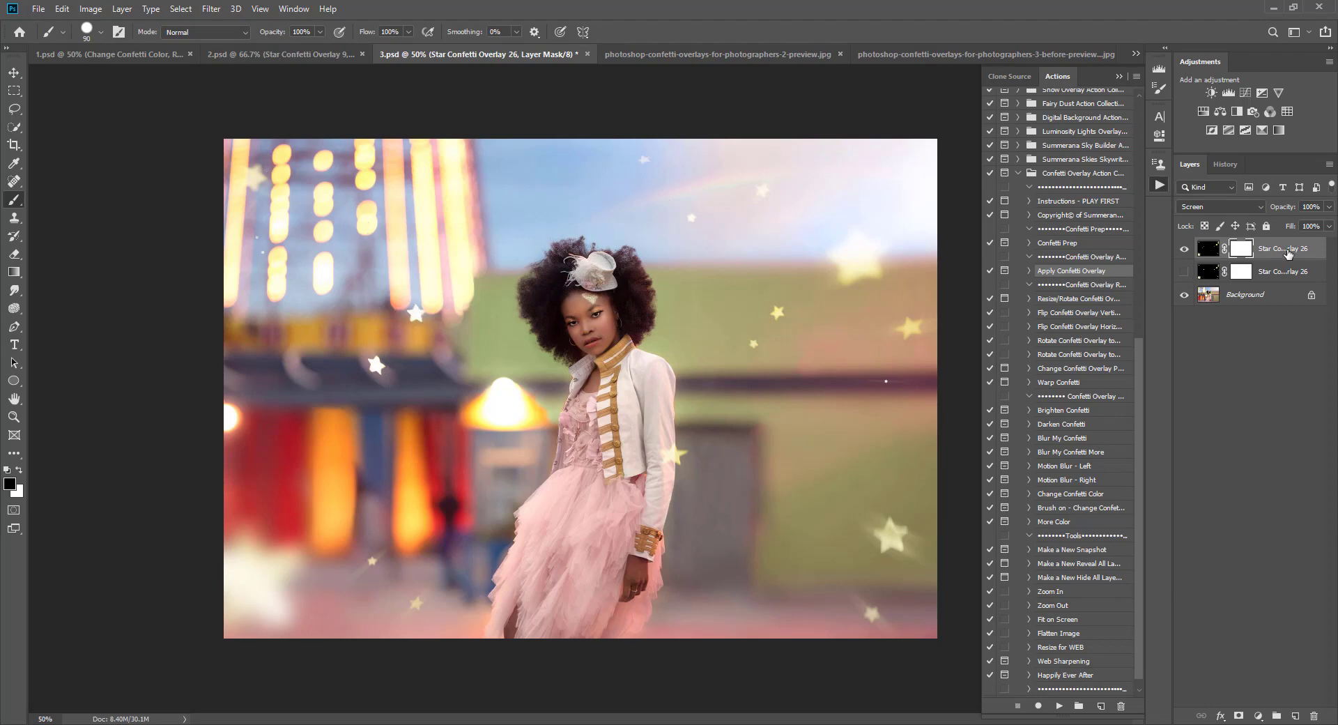
pyautogui.rightClick(1287, 252)
pyautogui.click(1254, 208)
pyautogui.click(786, 226)
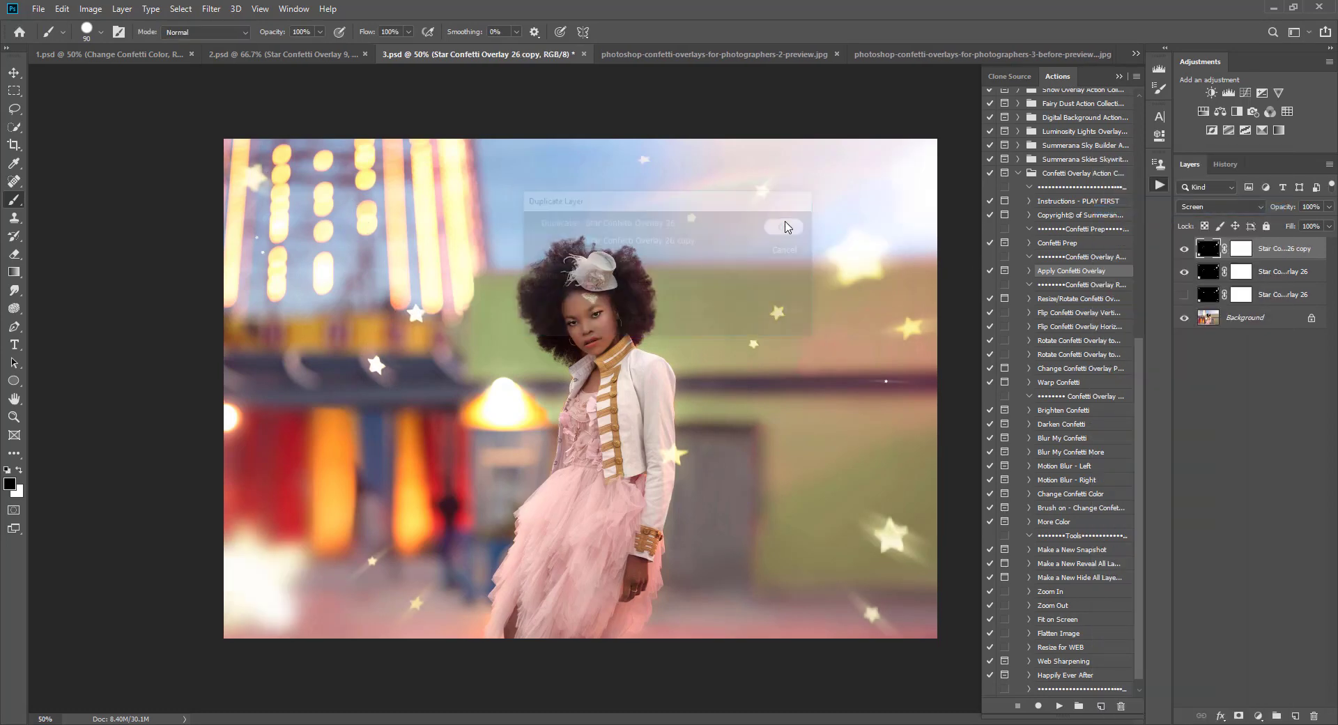
pyautogui.moveTo(1296, 249); pyautogui.dragTo(1314, 715)
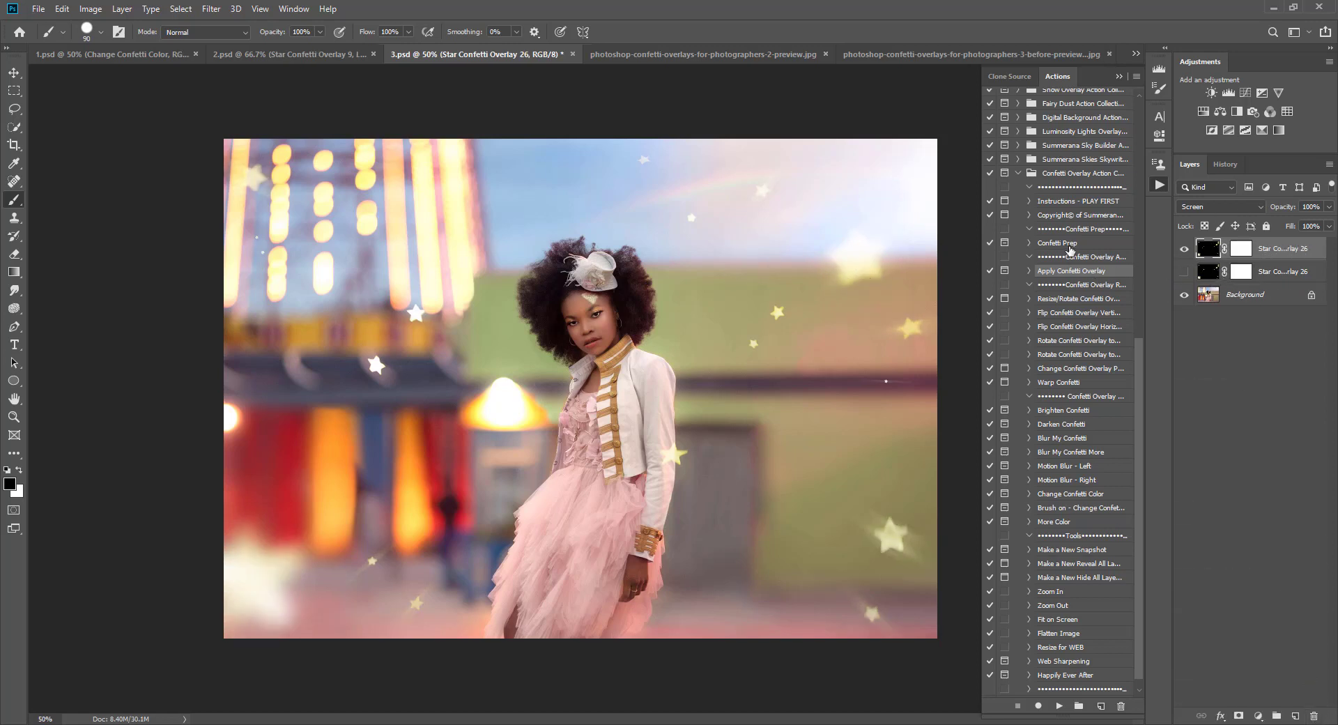
# Step: Run the Confetti Prep action on 3.psd, continuing past its message
pyautogui.click(1066, 243)
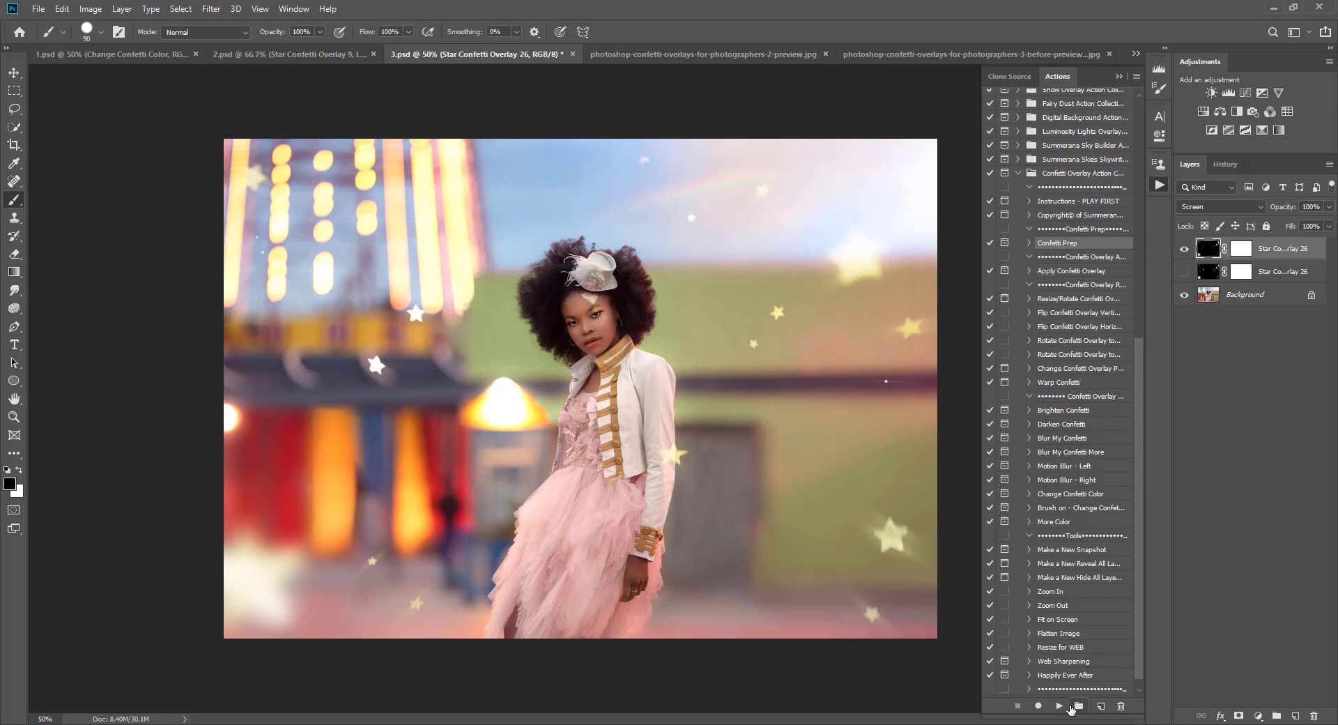
pyautogui.click(1059, 705)
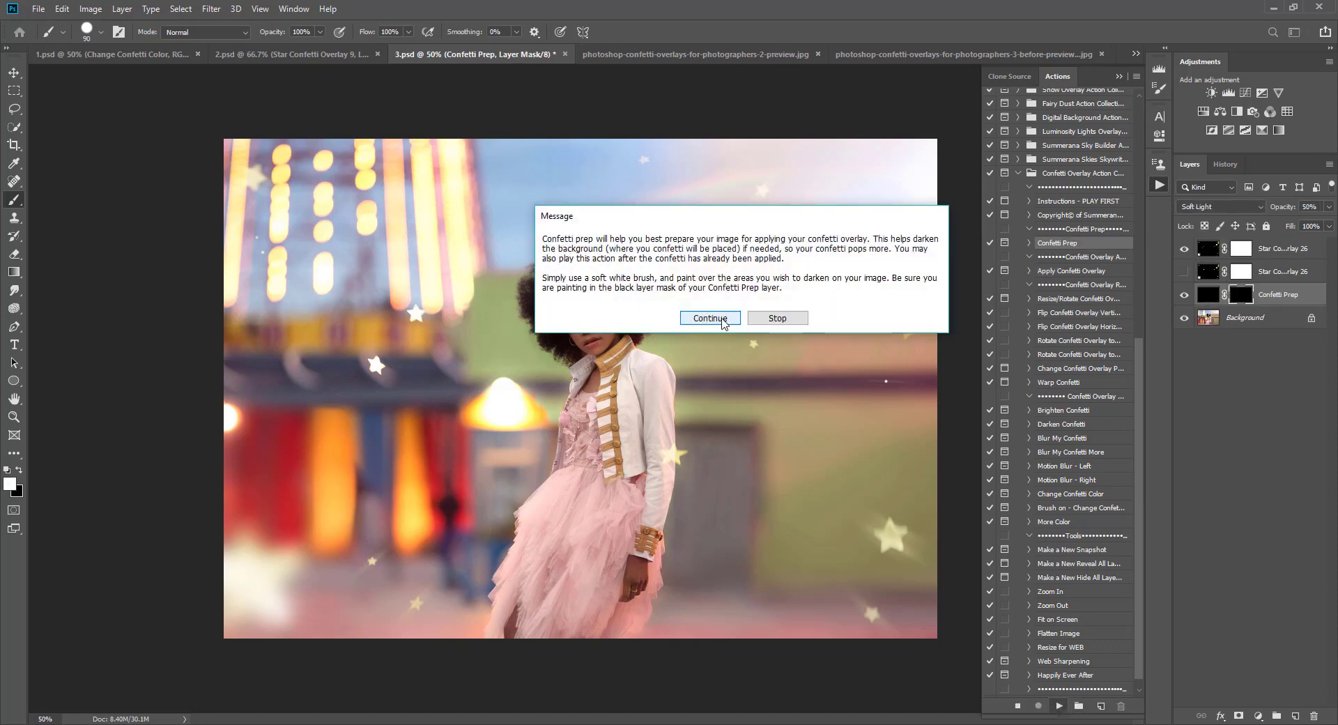
pyautogui.click(710, 318)
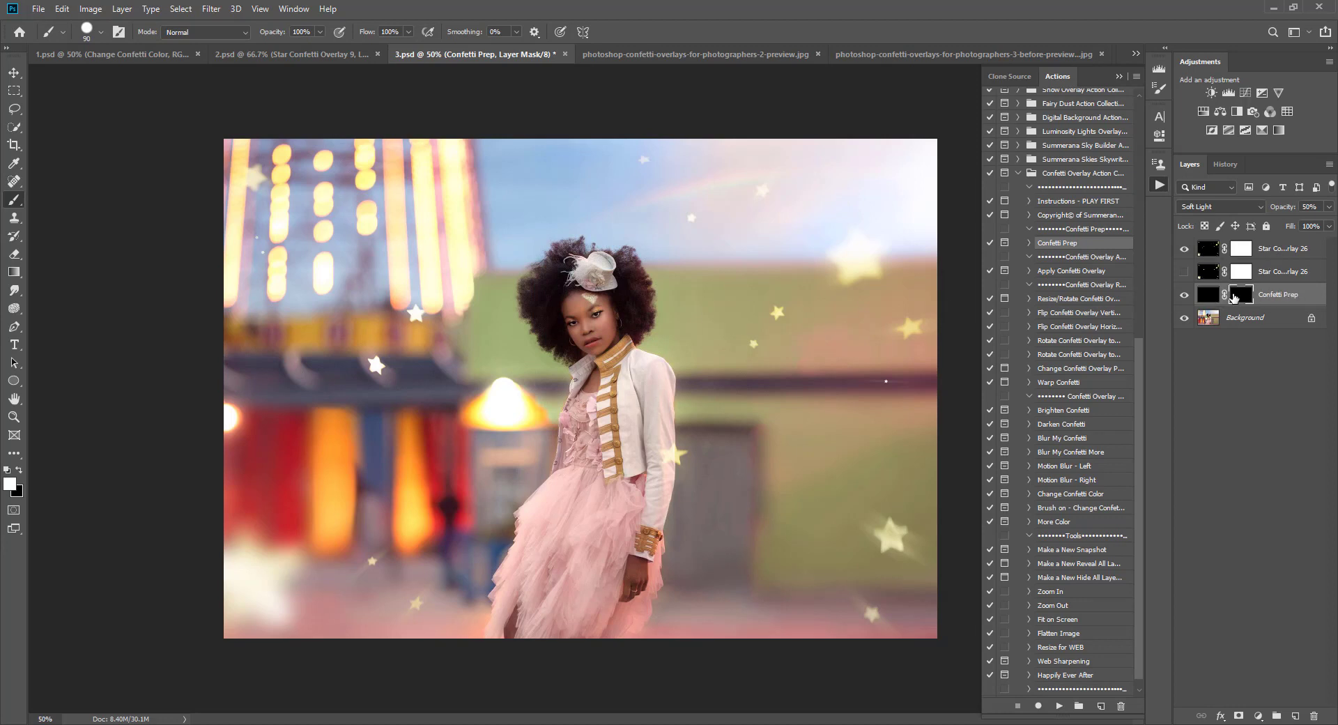
# Step: Select the Confetti Prep mask and paint with a soft 500 px white brush over the background right of the girl
pyautogui.moveTo(1281, 301)
pyautogui.mouseDown()
pyautogui.moveTo(1282, 238)
pyautogui.moveTo(1280, 306)
pyautogui.mouseUp()
pyautogui.click(100, 31)
pyautogui.doubleClick(58, 174)
pyautogui.moveTo(283, 303)
pyautogui.mouseDown()
pyautogui.moveTo(247, 272)
pyautogui.moveTo(269, 263)
pyautogui.moveTo(275, 186)
pyautogui.moveTo(229, 233)
pyautogui.moveTo(284, 171)
pyautogui.moveTo(454, 173)
pyautogui.moveTo(432, 418)
pyautogui.moveTo(246, 482)
pyautogui.moveTo(283, 579)
pyautogui.moveTo(390, 613)
pyautogui.moveTo(418, 502)
pyautogui.moveTo(466, 396)
pyautogui.moveTo(487, 386)
pyautogui.moveTo(450, 296)
pyautogui.moveTo(681, 188)
pyautogui.moveTo(877, 206)
pyautogui.moveTo(857, 403)
pyautogui.moveTo(752, 298)
pyautogui.mouseUp()
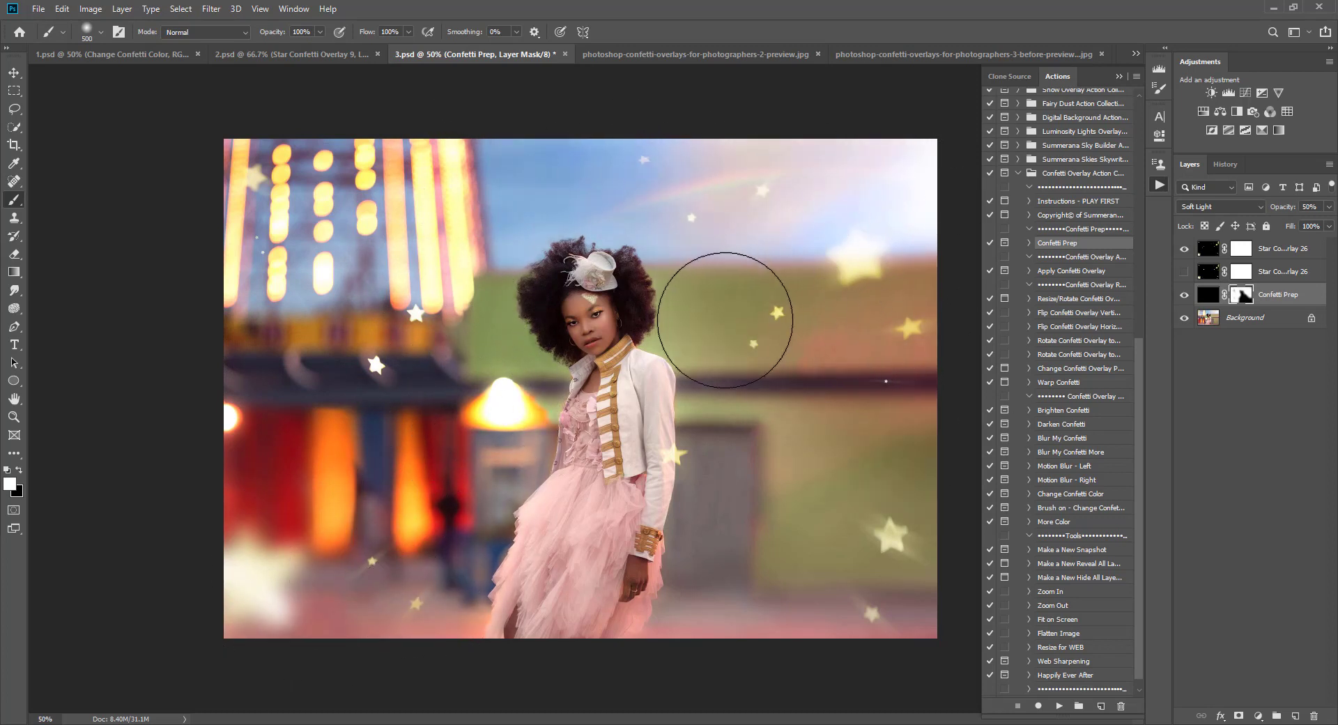
# Step: Resize the brush to about 300 px and paint over the lower right background, then enlarge it to 400 px
pyautogui.press('[')
pyautogui.press('[')
pyautogui.press('[')
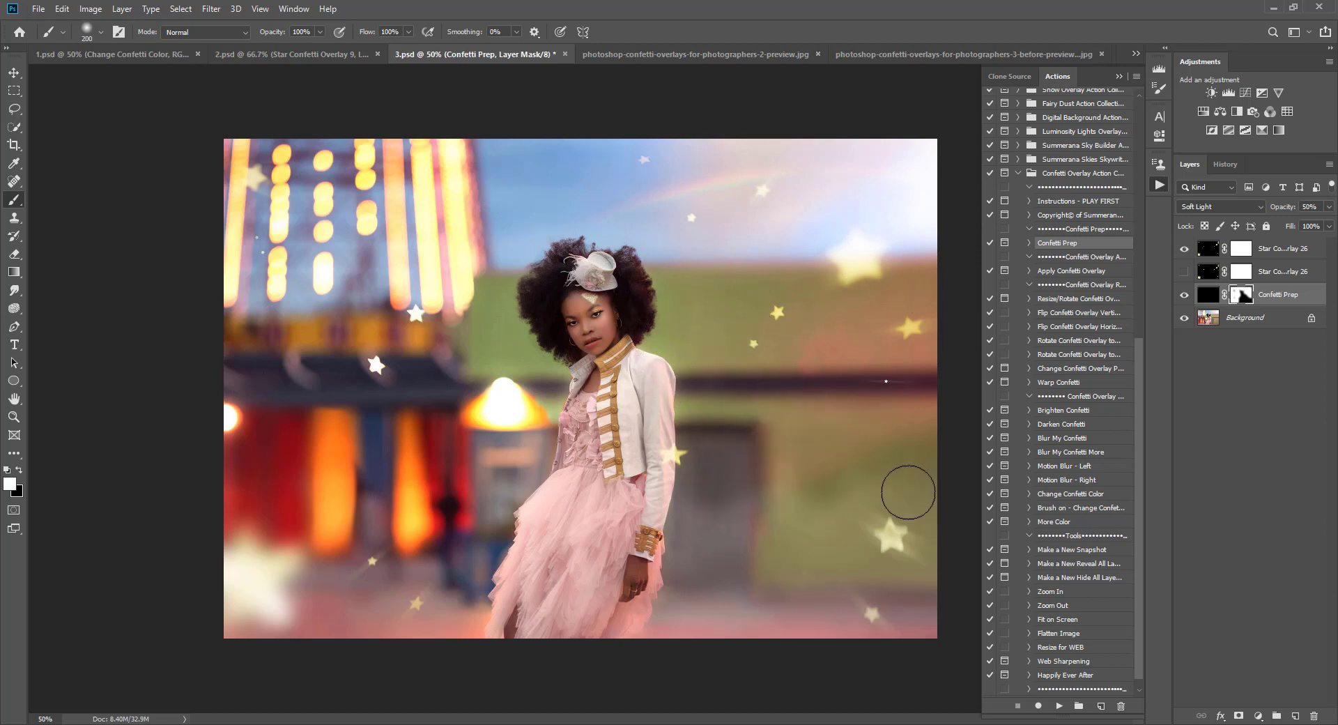
pyautogui.press(']')
pyautogui.press(']')
pyautogui.moveTo(887, 502)
pyautogui.mouseDown()
pyautogui.moveTo(809, 481)
pyautogui.moveTo(715, 535)
pyautogui.moveTo(706, 511)
pyautogui.moveTo(707, 621)
pyautogui.mouseUp()
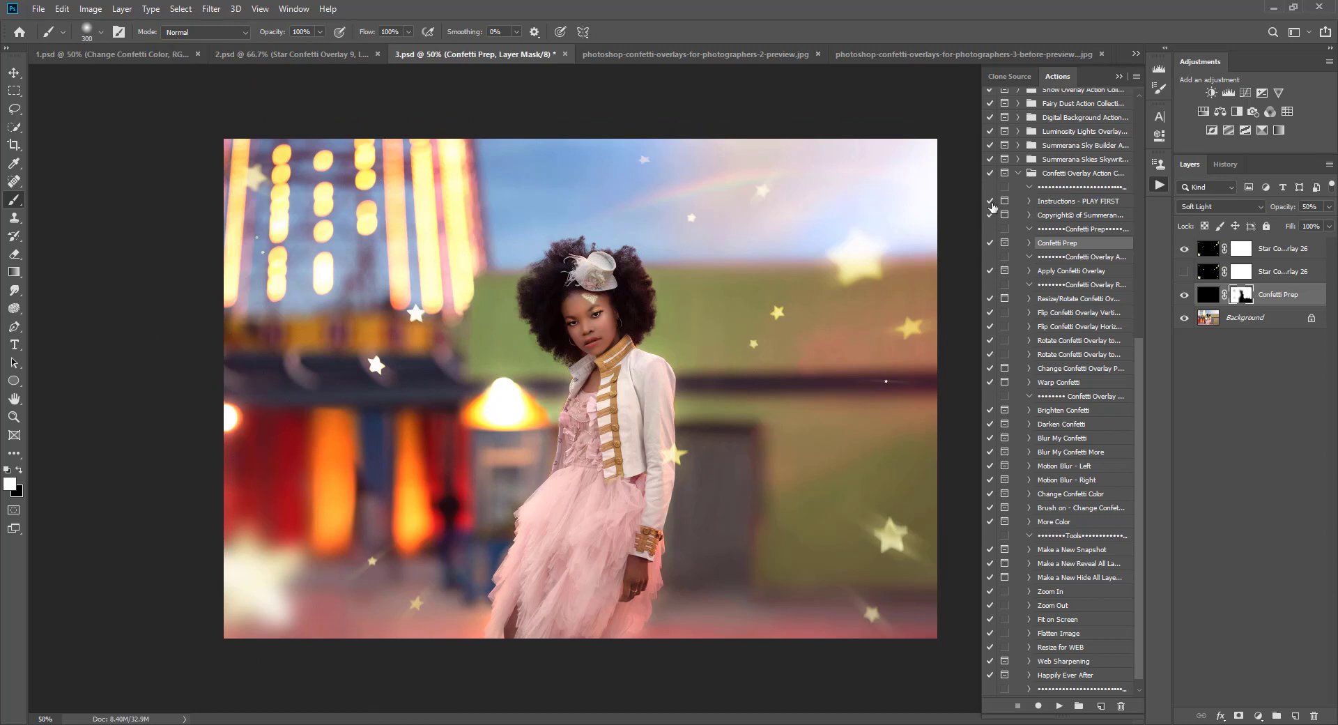
pyautogui.press(']')
# Step: Toggle the Confetti Prep layer to compare and set its opacity to 68%
pyautogui.click(1184, 295)
pyautogui.click(1184, 296)
pyautogui.moveTo(1328, 207); pyautogui.dragTo(1314, 232)
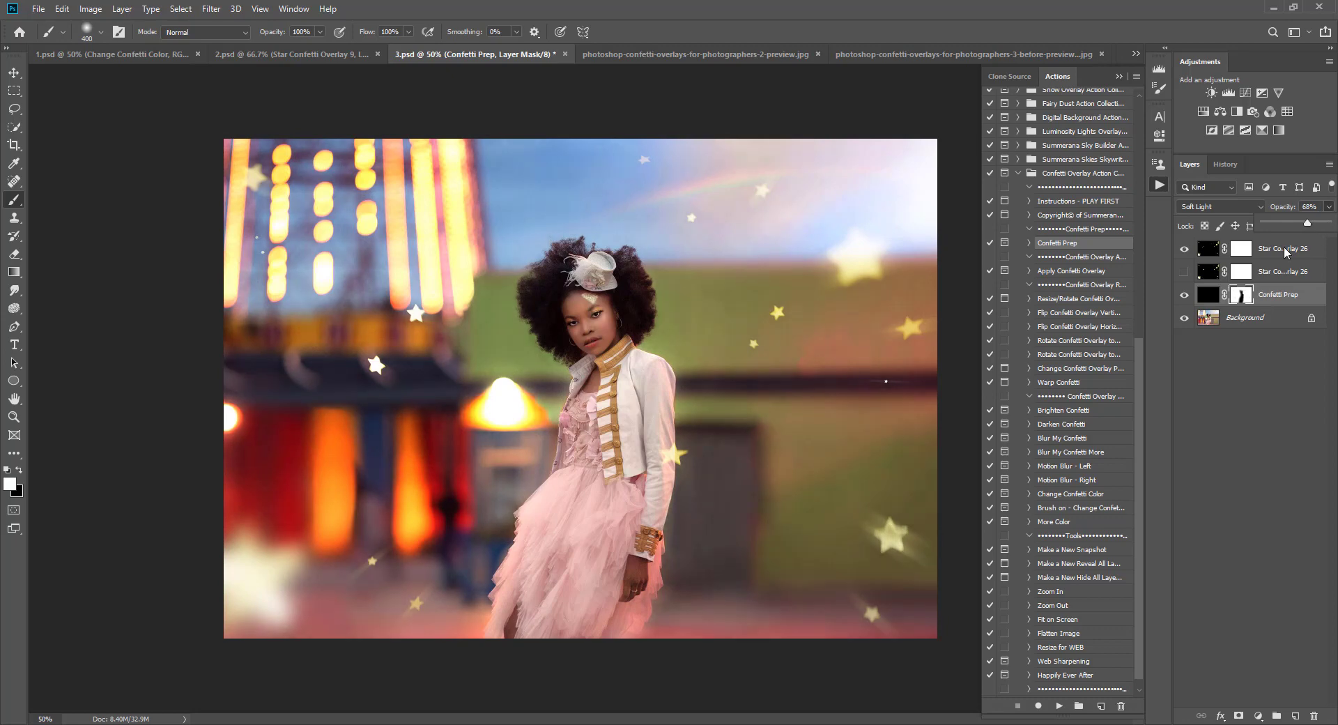
# Step: Select the Confetti Prep mask, switch the foreground colour to black, and adjust the brush size
pyautogui.click(1238, 295)
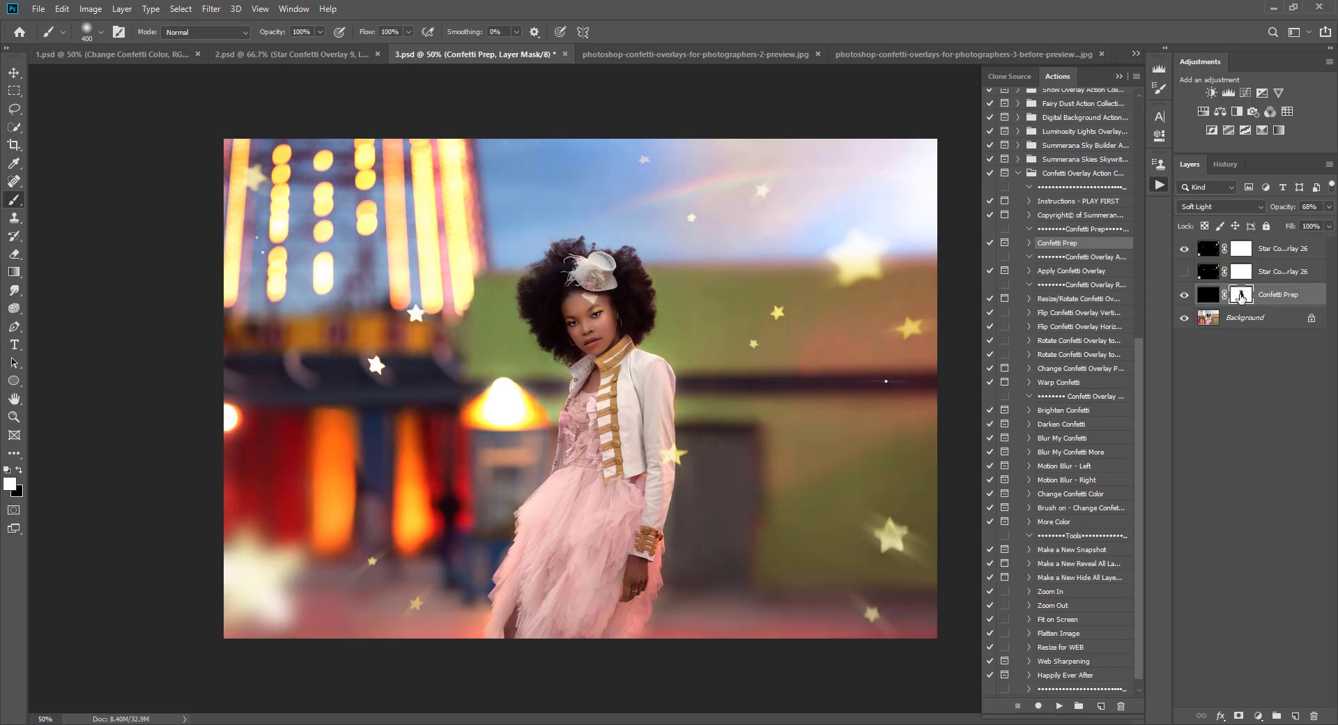
pyautogui.click(19, 471)
pyautogui.press('[')
pyautogui.press('[')
pyautogui.press('[')
pyautogui.press('[')
pyautogui.press('[')
pyautogui.press('[')
pyautogui.press('[')
pyautogui.press('[')
pyautogui.press('[')
pyautogui.press(']')
pyautogui.press(']')
pyautogui.press(']')
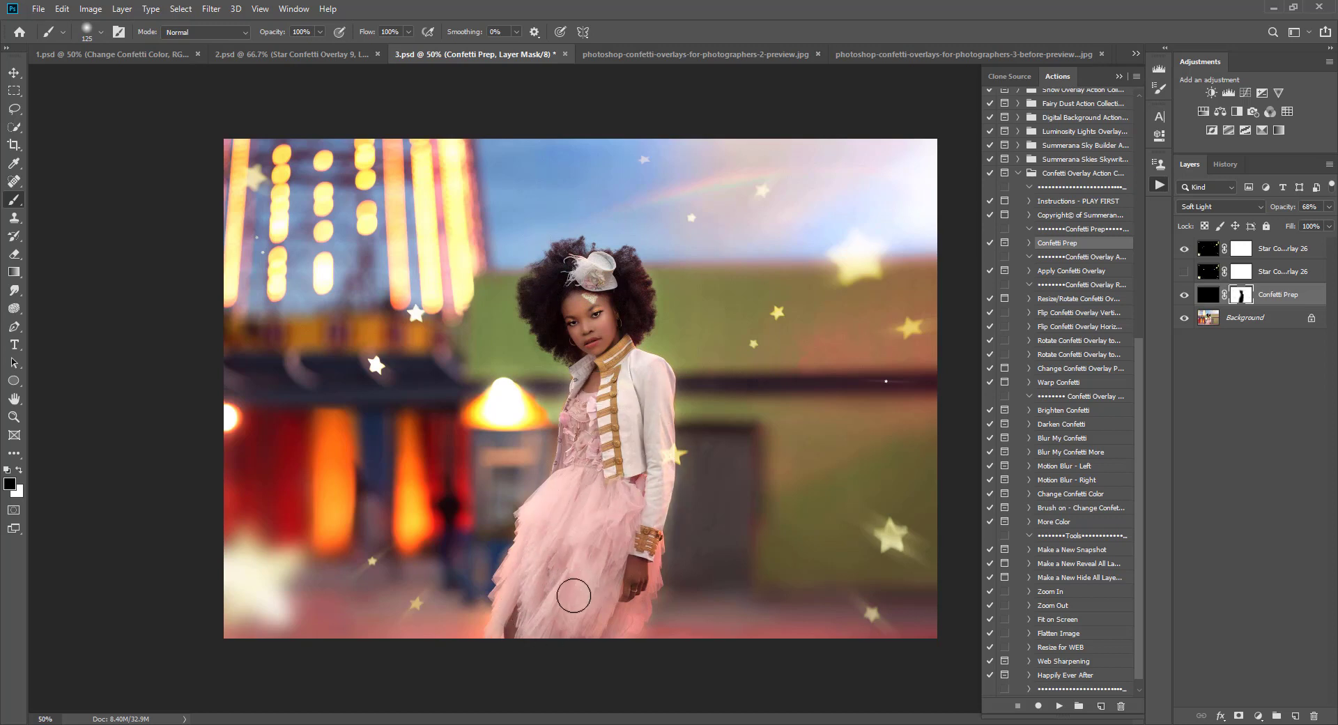
pyautogui.press(']')
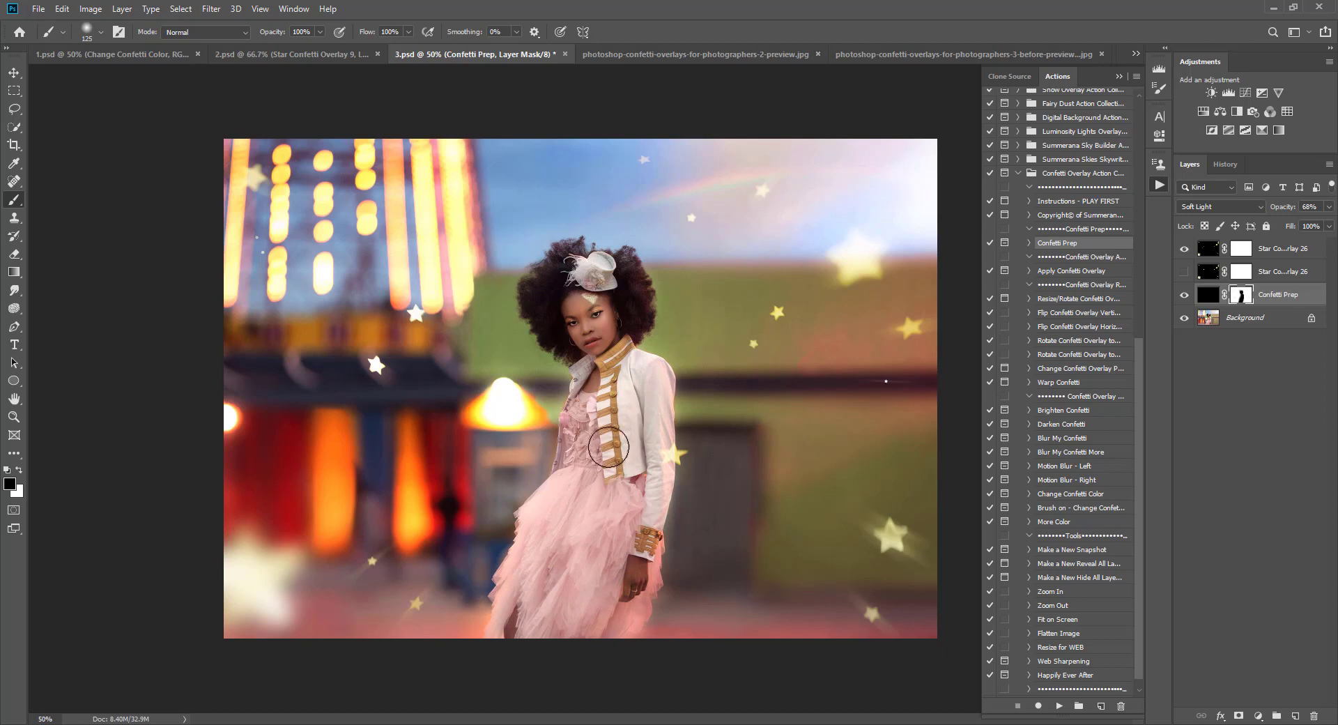
# Step: Set the brush opacity to 25% and enlarge the brush to 1000 px
pyautogui.click(319, 32)
pyautogui.moveTo(322, 44); pyautogui.dragTo(286, 47)
pyautogui.press(']')
pyautogui.press(']')
pyautogui.press(']')
pyautogui.press(']')
pyautogui.press(']')
pyautogui.press(']')
pyautogui.press(']')
pyautogui.press(']')
pyautogui.press(']')
pyautogui.press(']')
pyautogui.press(']')
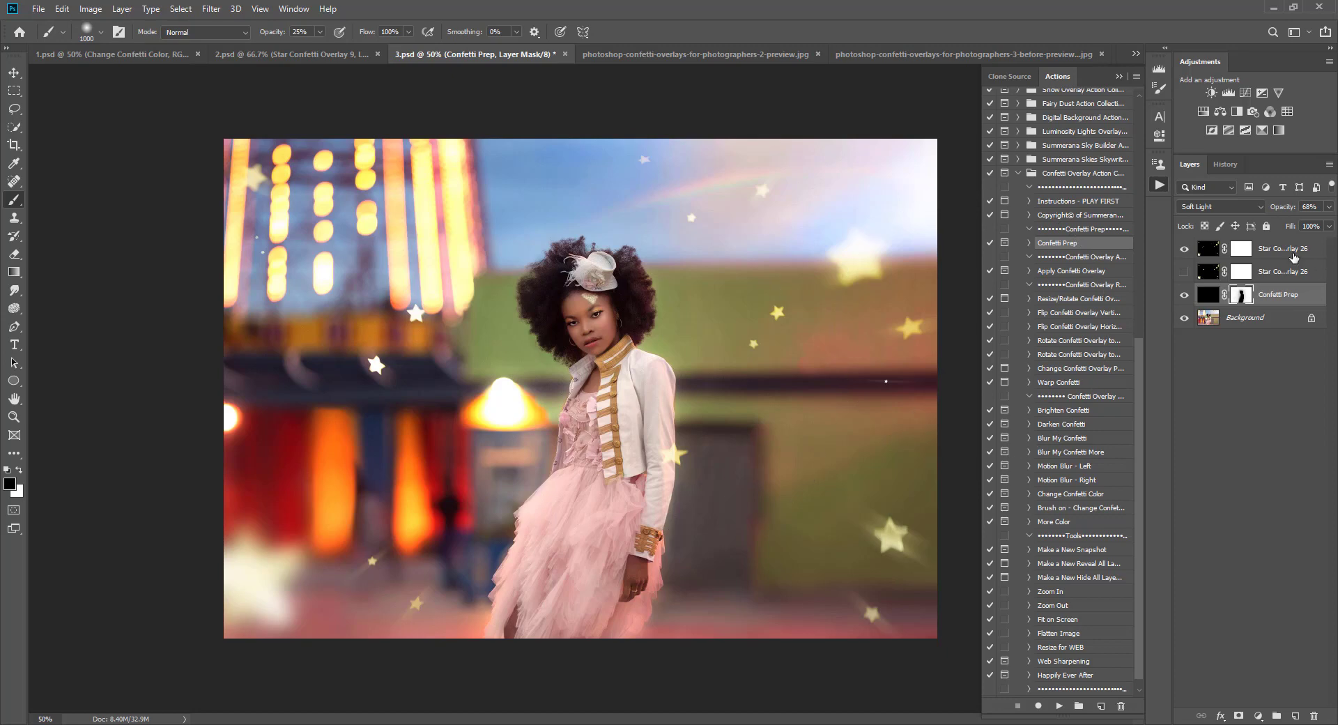
# Step: Toggle the overlay and Confetti Prep layers to compare before and after
pyautogui.moveTo(1184, 249); pyautogui.dragTo(1183, 295)
pyautogui.click(1184, 294)
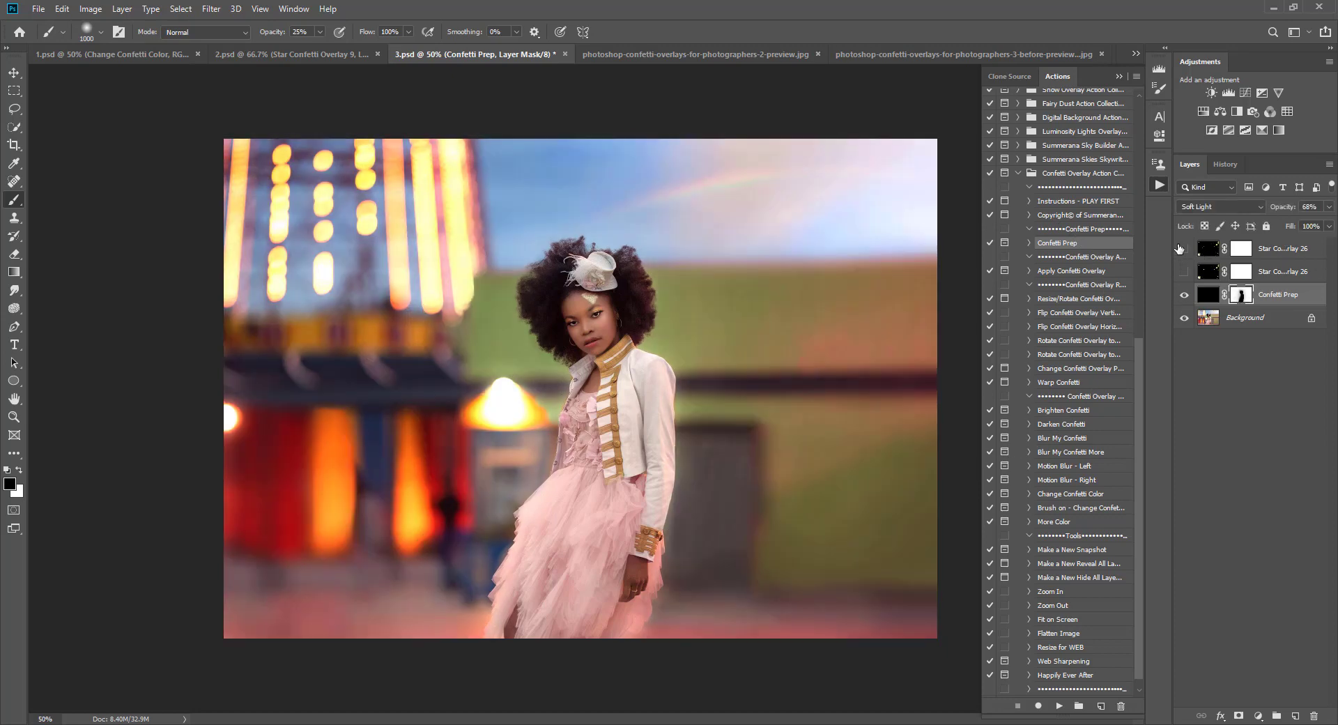
pyautogui.click(1184, 249)
# Step: Browse the preview image and return to the 2.psd document
pyautogui.click(678, 54)
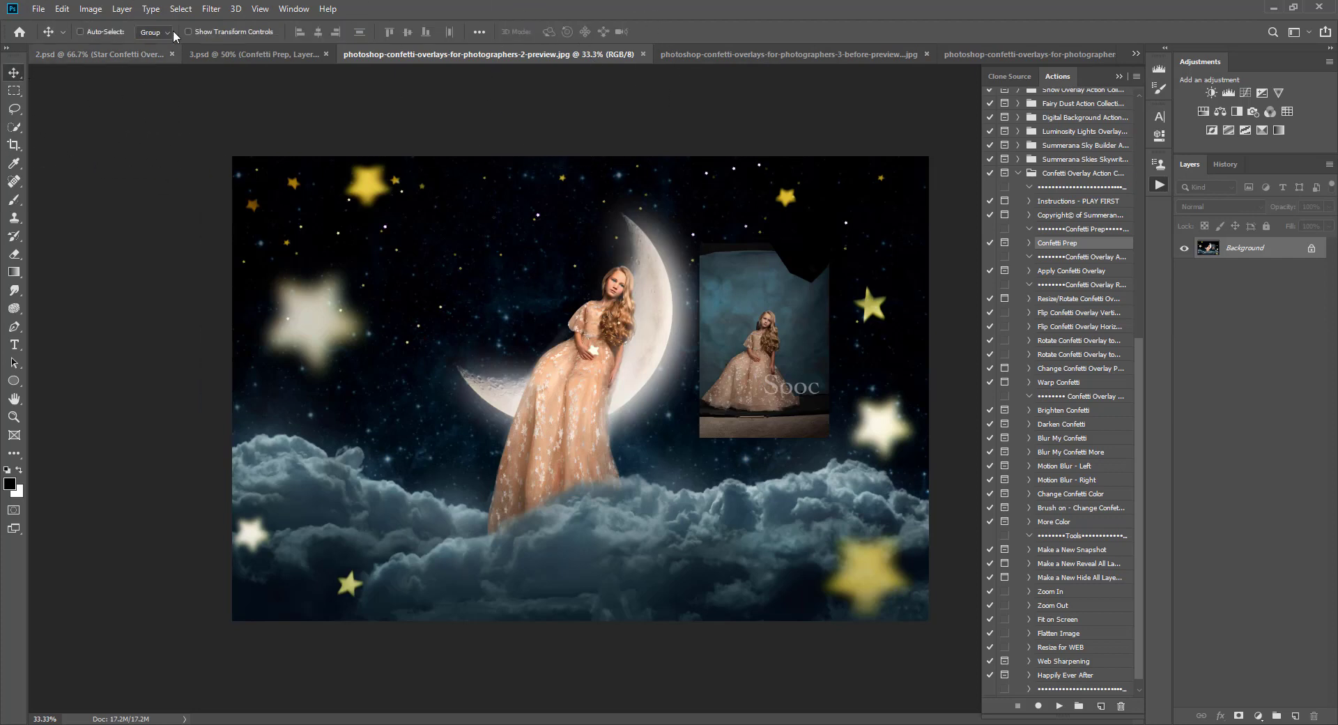
pyautogui.click(221, 54)
pyautogui.click(143, 54)
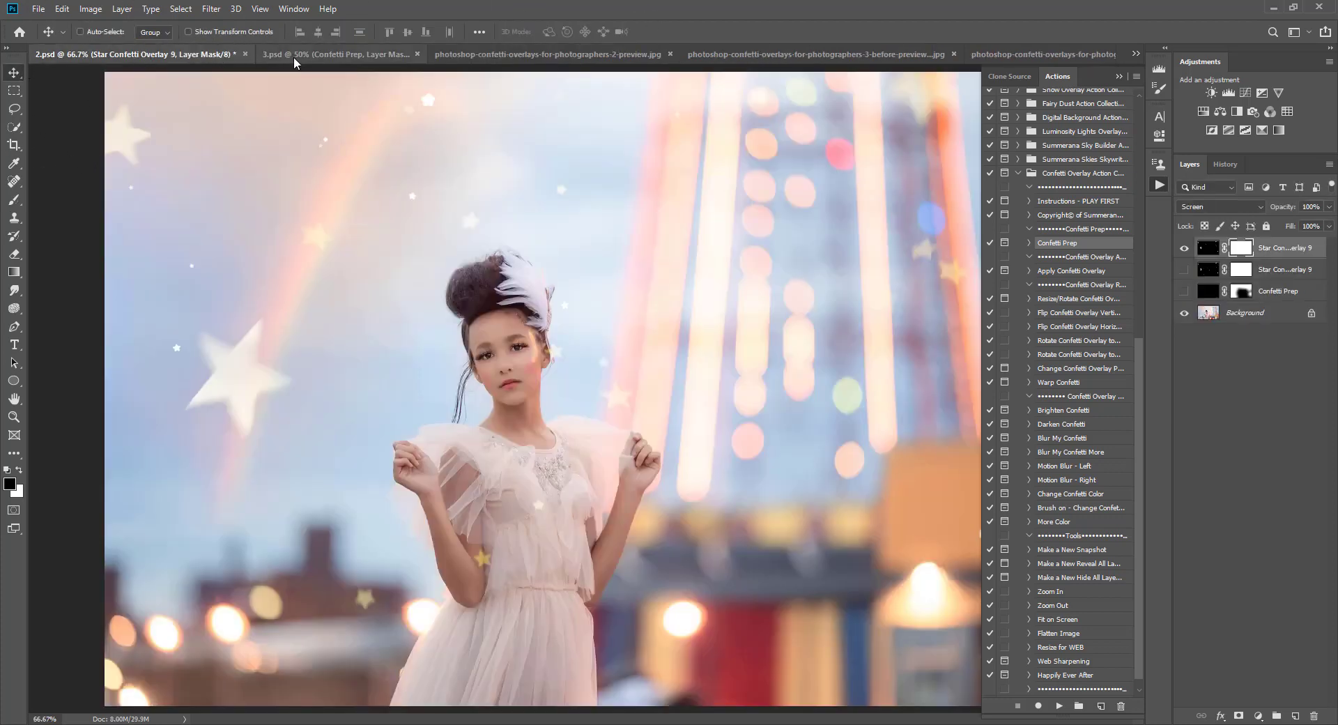
# Step: Cycle through the open documents and the before/after preview images, ending on 2.psd
pyautogui.click(1136, 54)
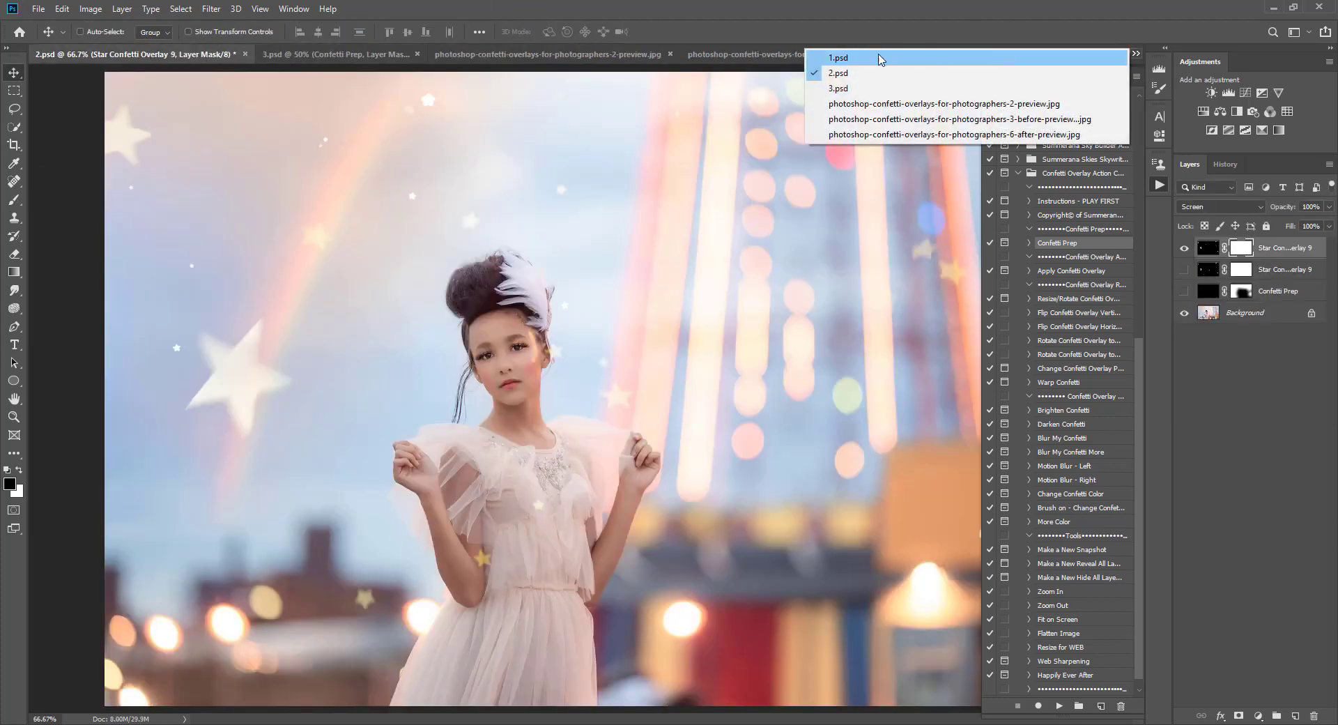
pyautogui.click(854, 61)
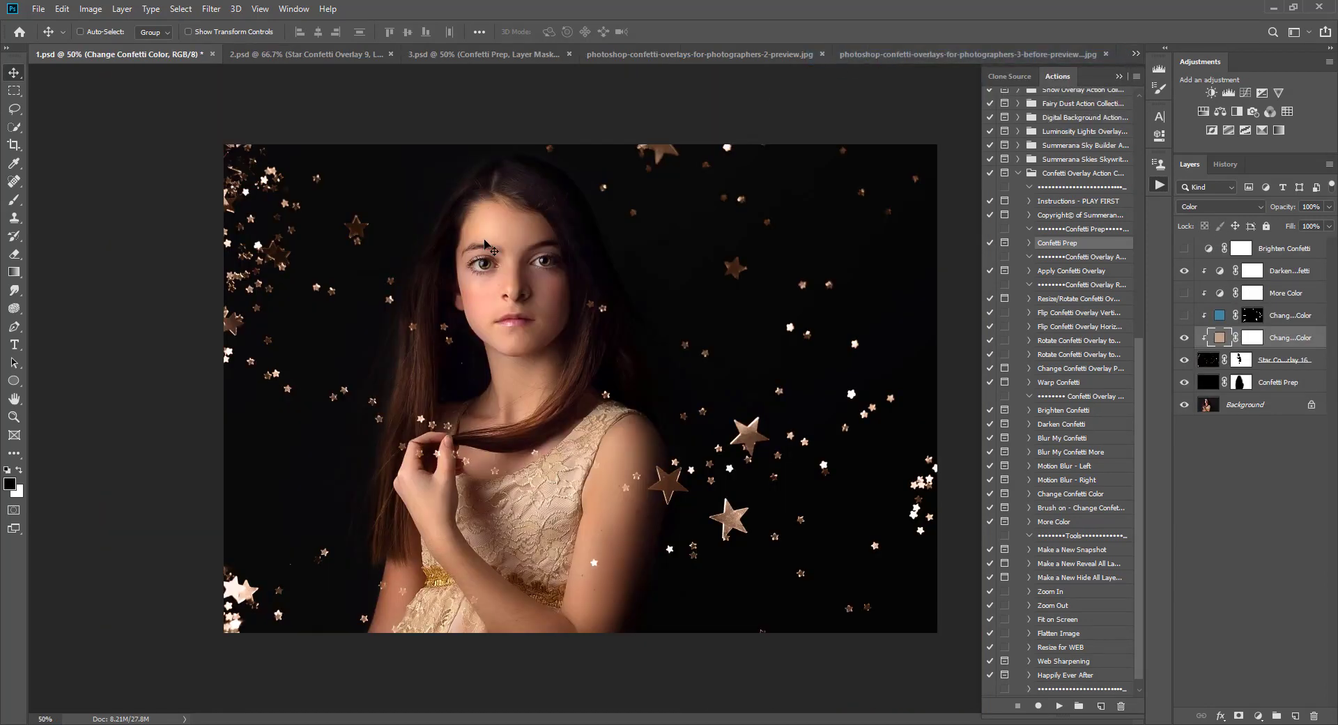
pyautogui.click(277, 54)
pyautogui.click(443, 55)
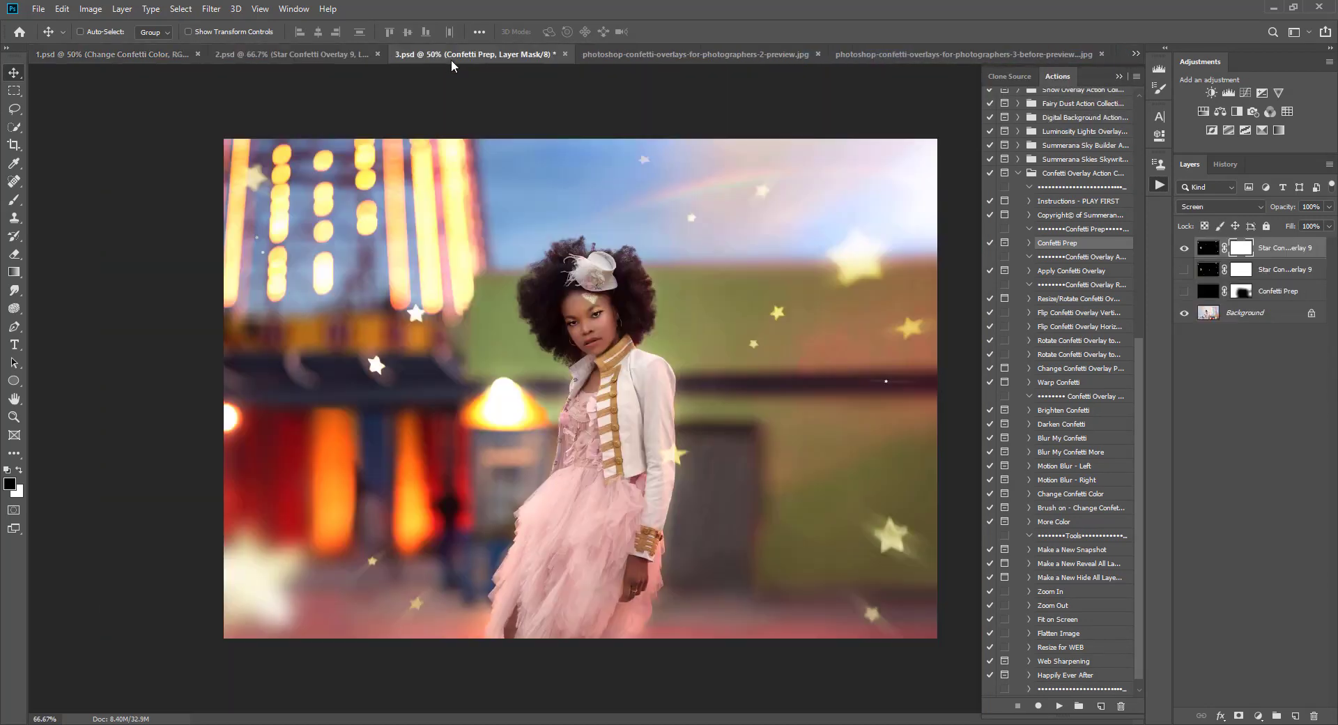
pyautogui.click(672, 55)
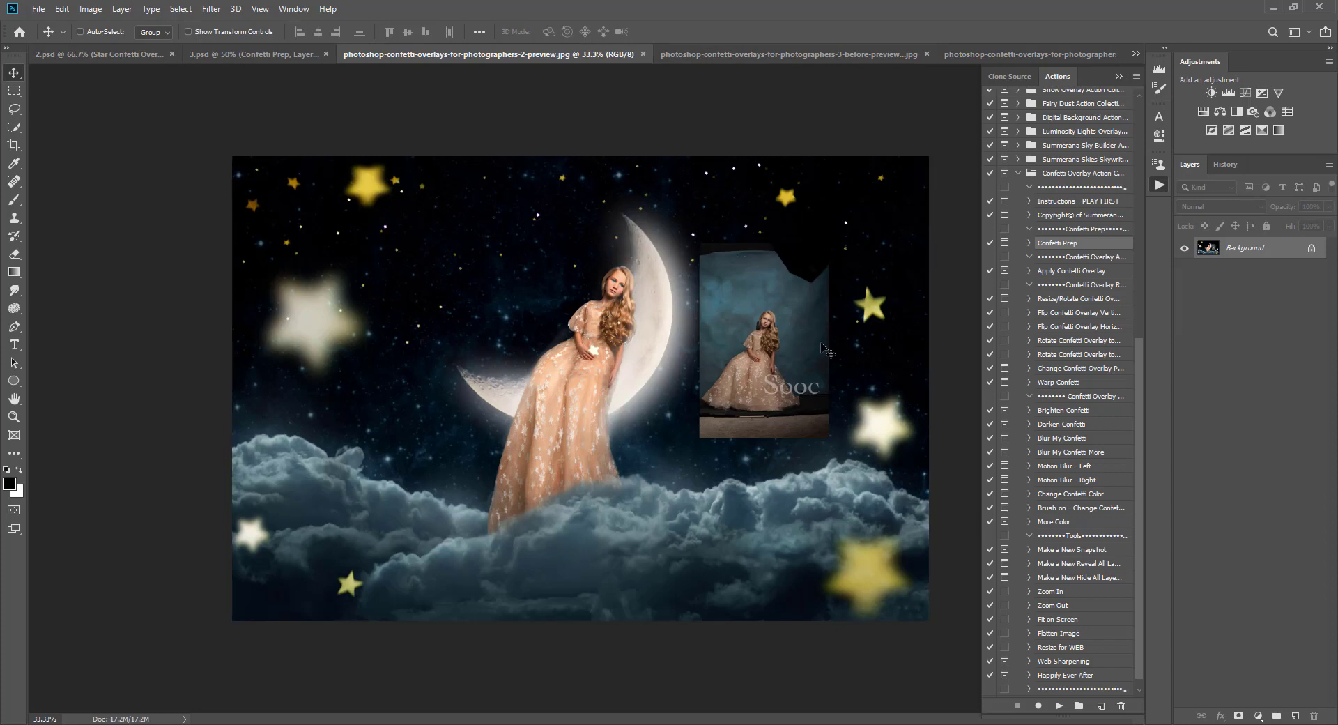
pyautogui.click(772, 55)
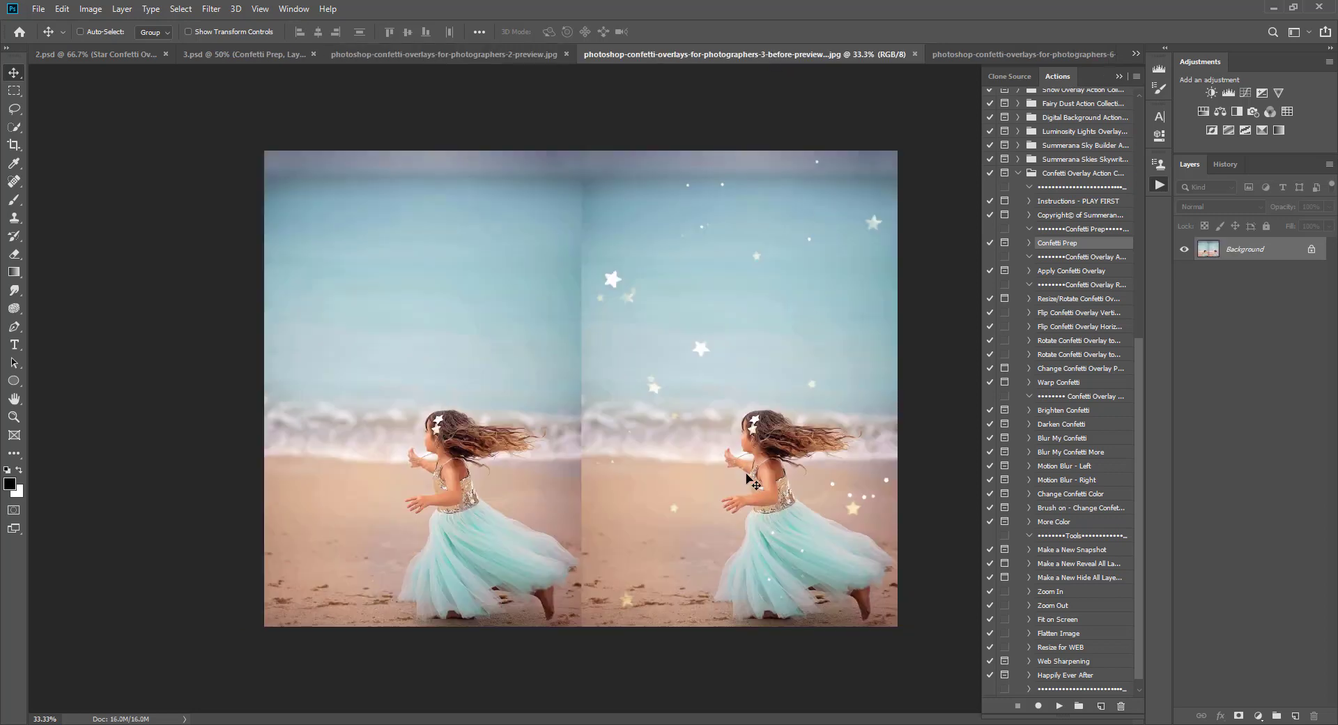
pyautogui.click(984, 50)
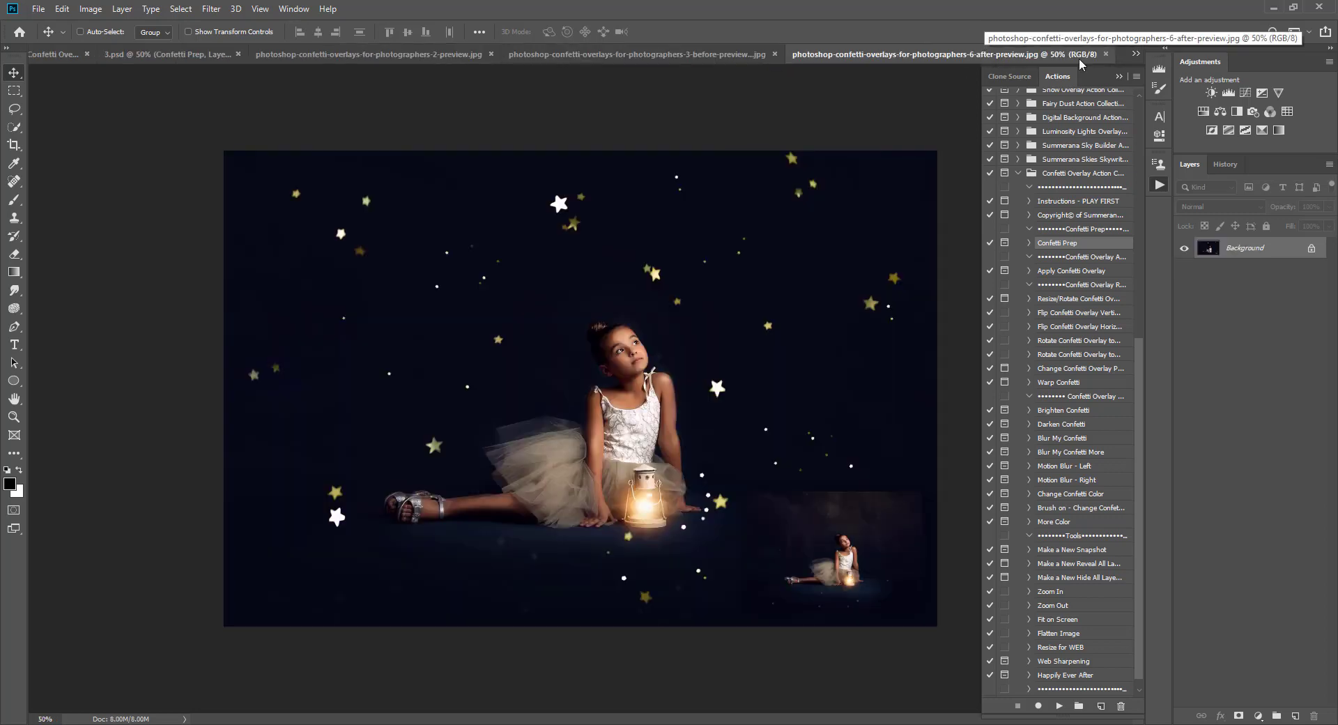
pyautogui.click(1136, 53)
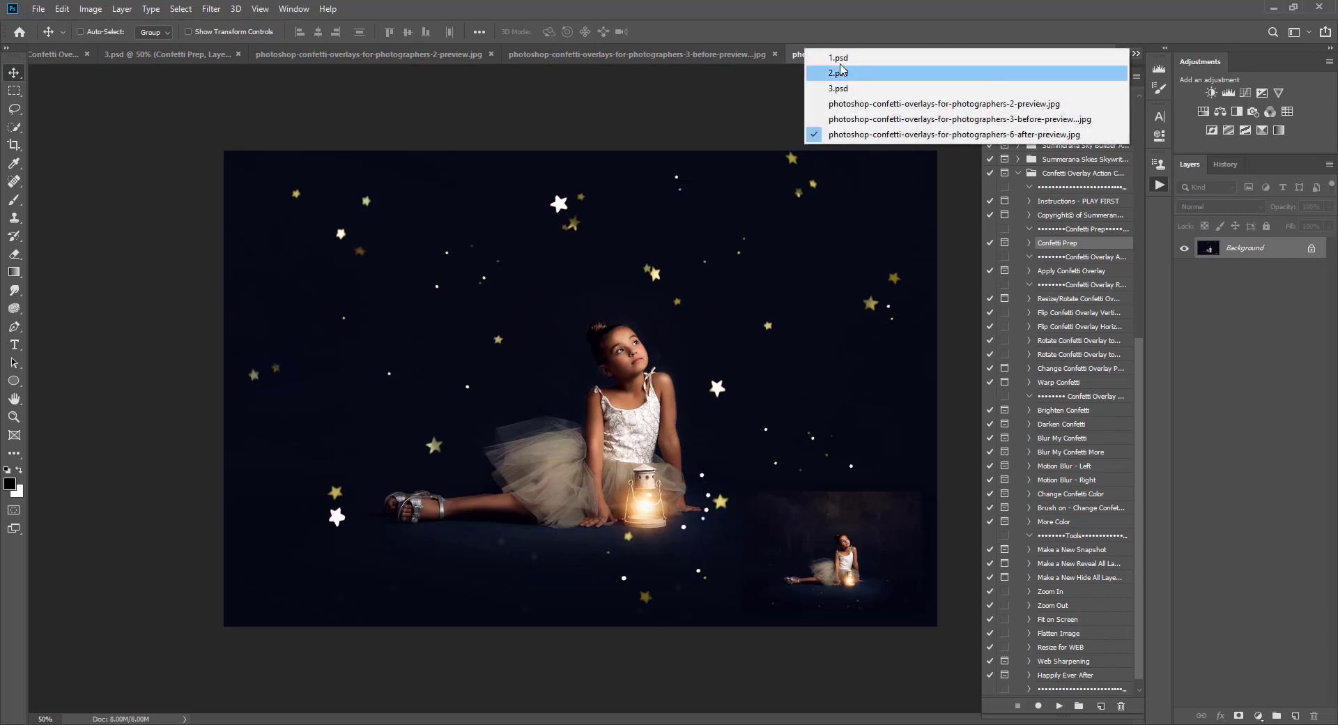
pyautogui.click(839, 59)
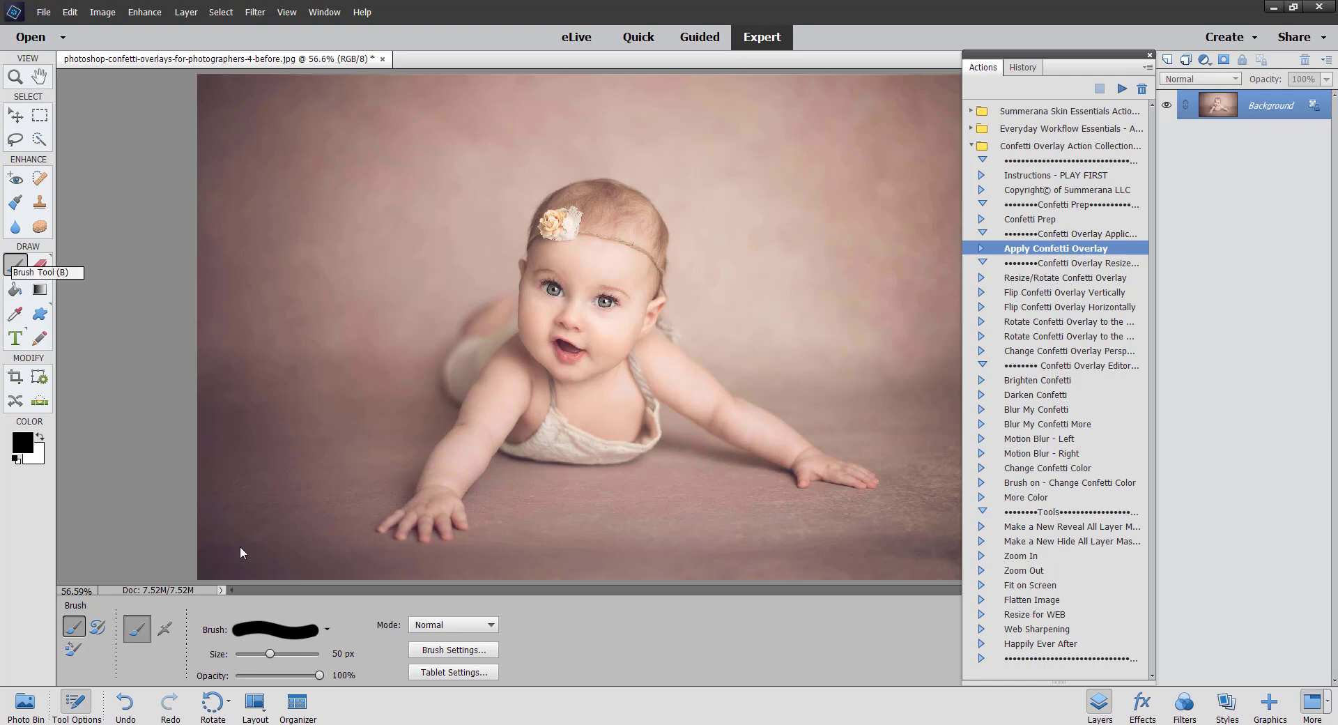
# Step: Choose the 1 px round brush for the Brush tool
pyautogui.click(279, 629)
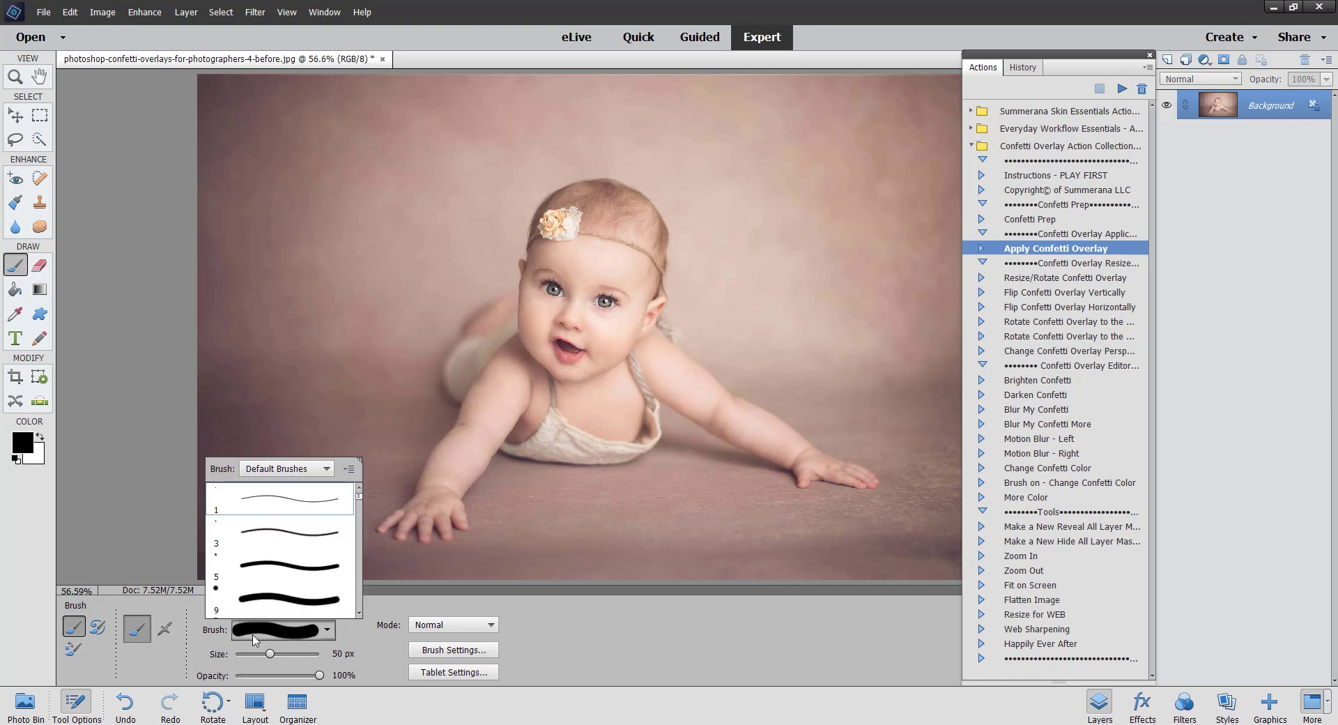
pyautogui.click(279, 499)
pyautogui.click(1264, 369)
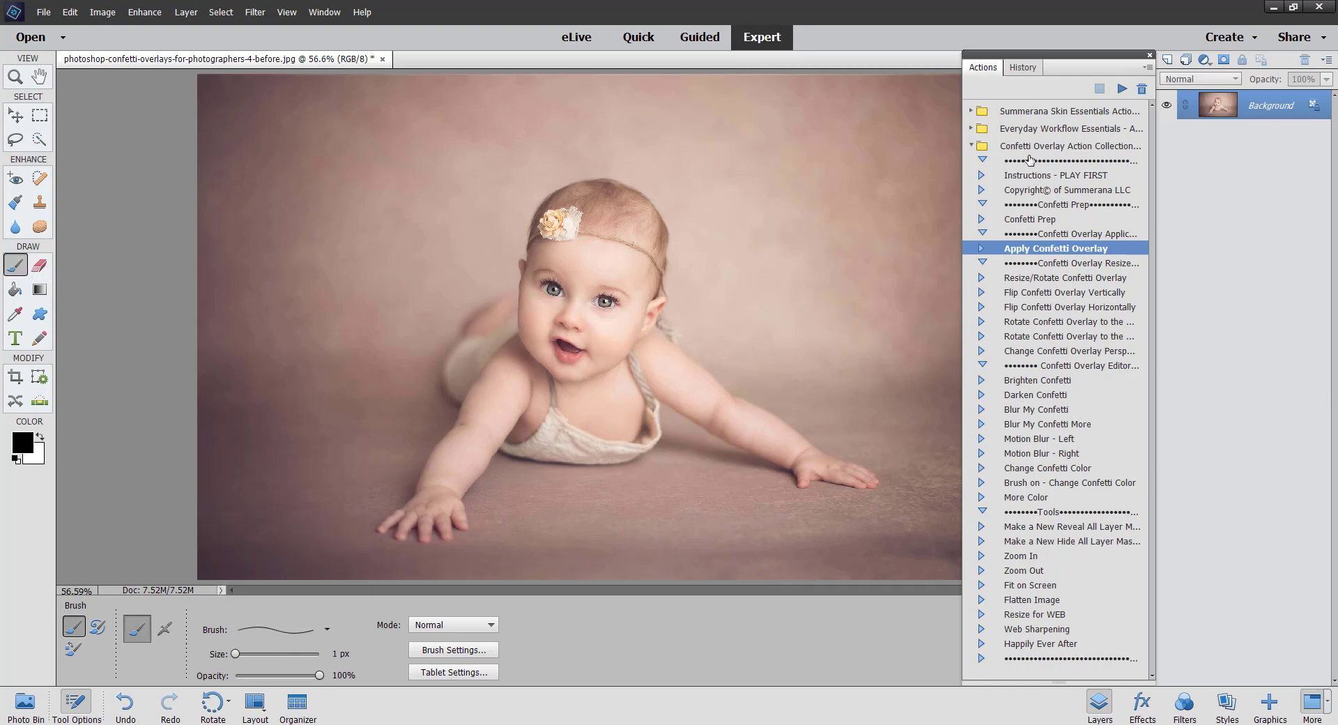
# Step: Run the Apply Confetti Overlay action and place Star Confetti Overlay 1 on the baby photo
pyautogui.click(1030, 145)
pyautogui.click(1032, 177)
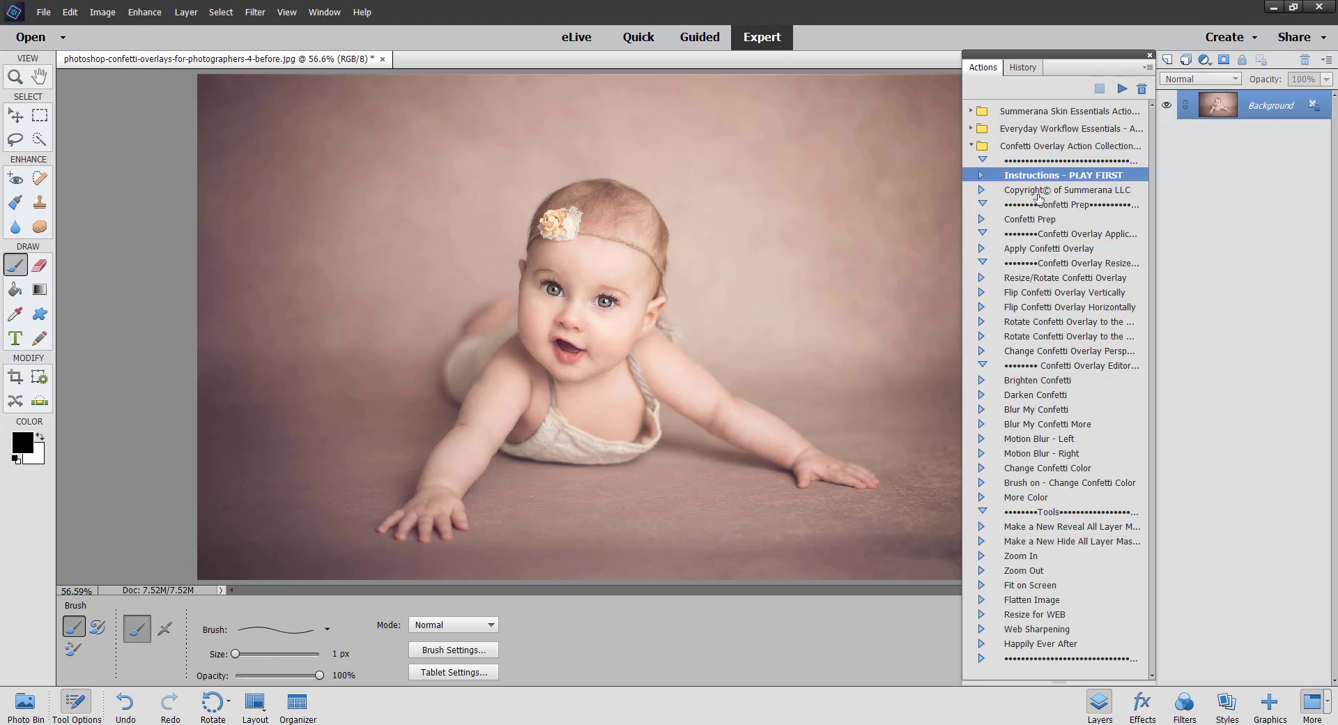
pyautogui.click(1038, 191)
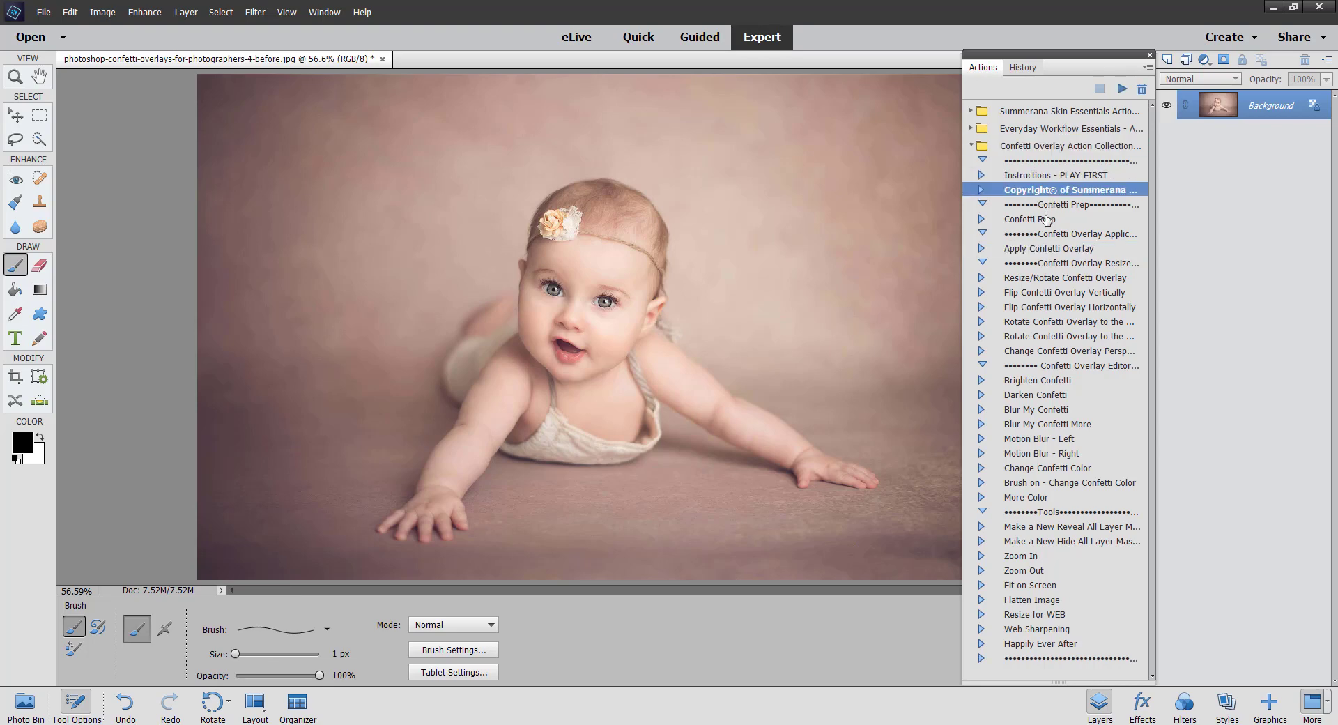
pyautogui.click(1045, 219)
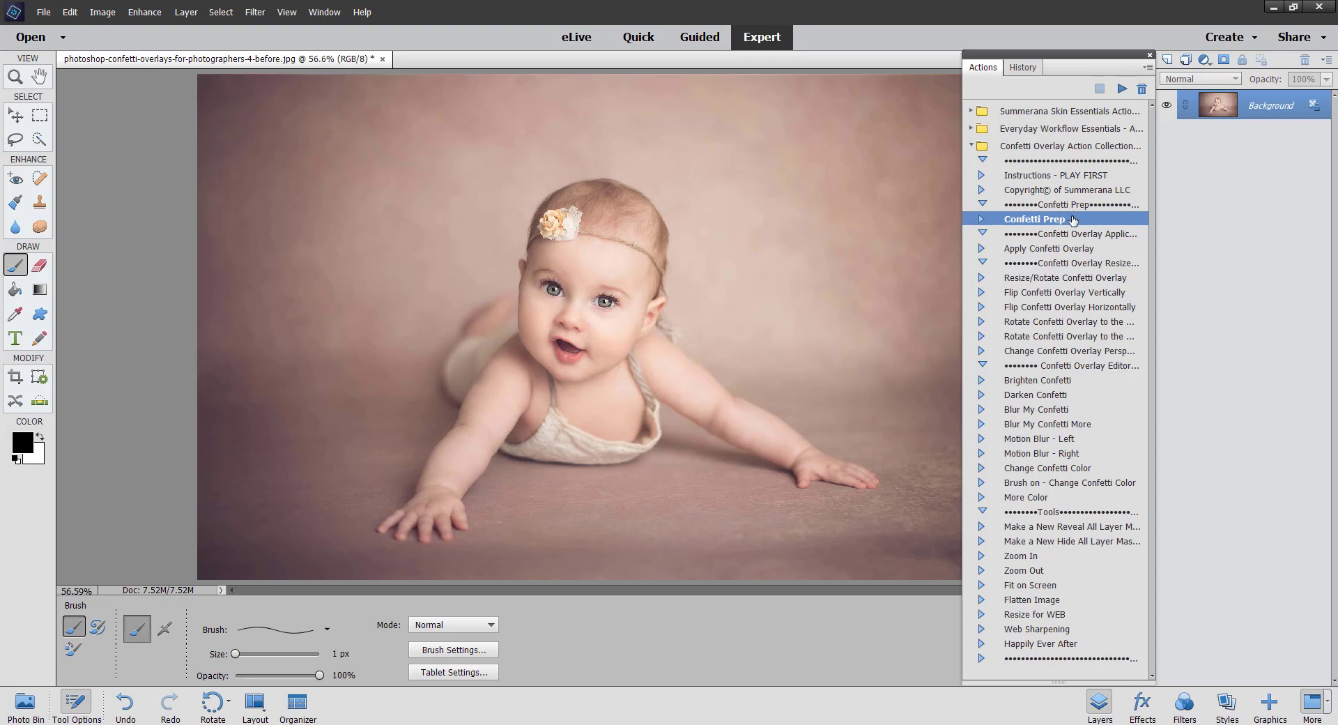
pyautogui.click(1059, 249)
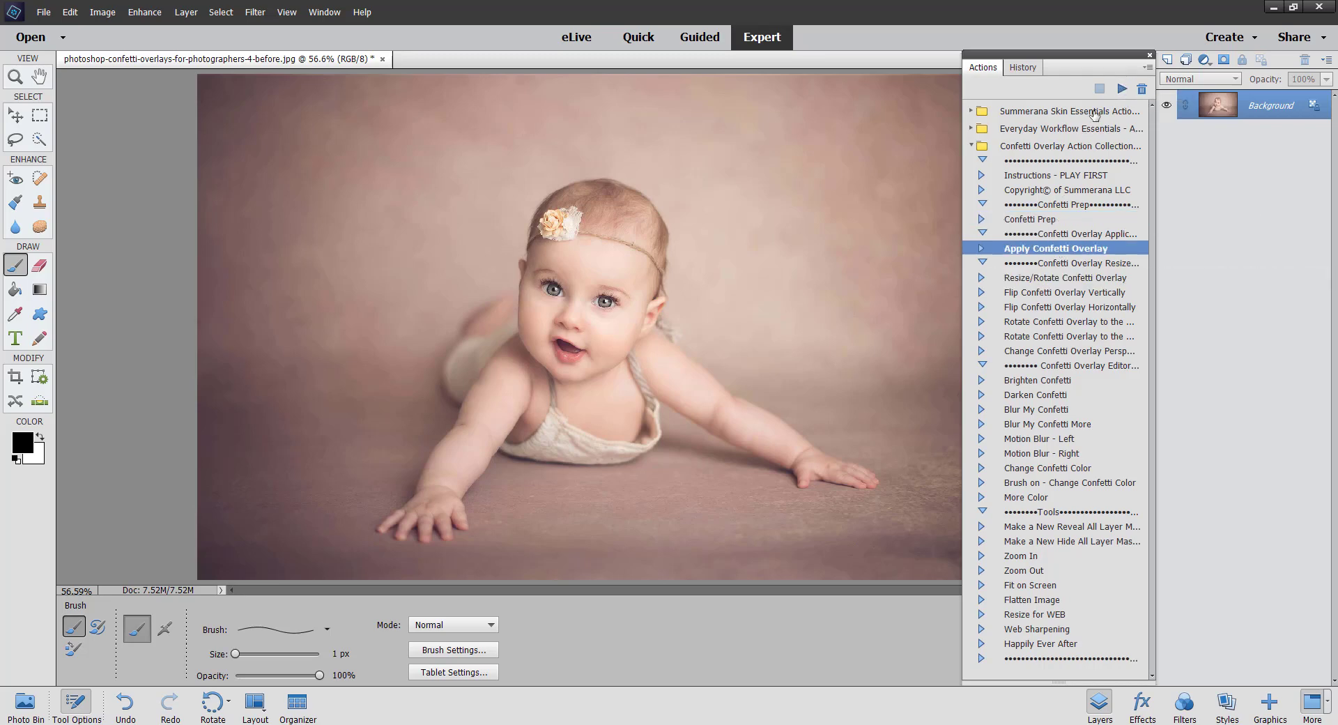
pyautogui.click(1120, 88)
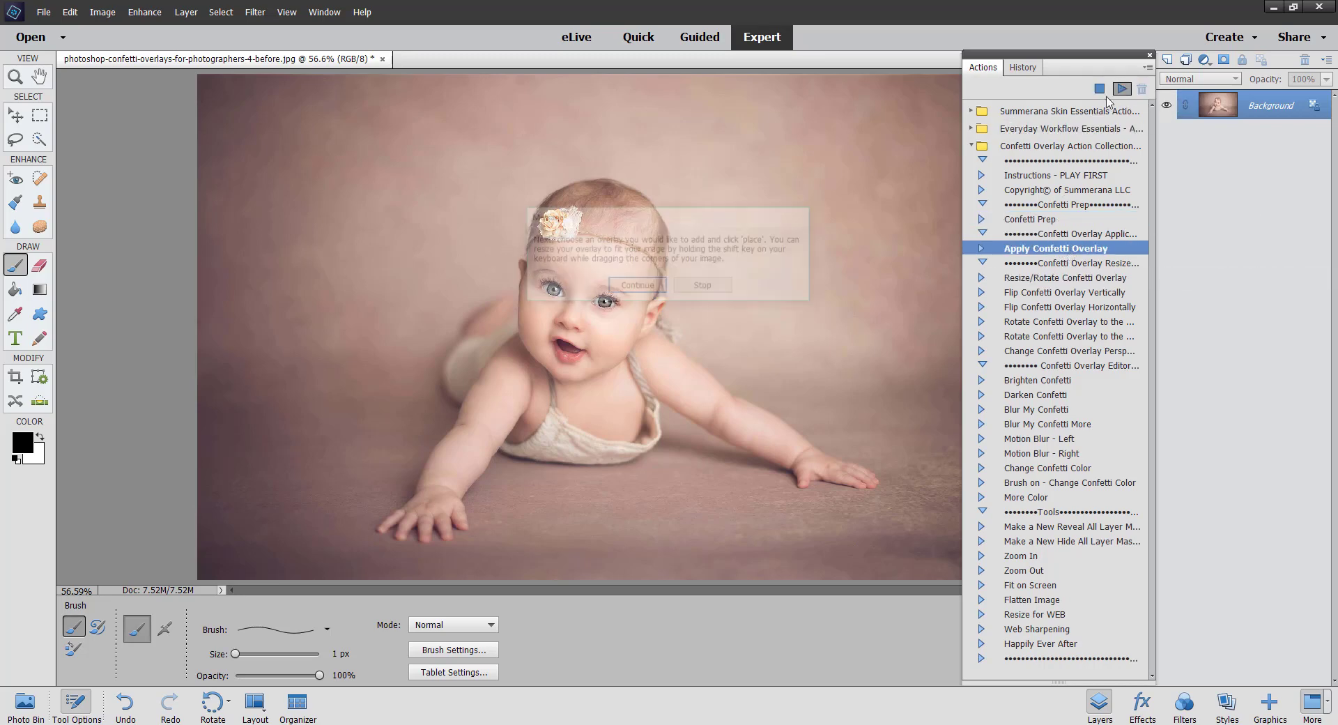
pyautogui.click(636, 286)
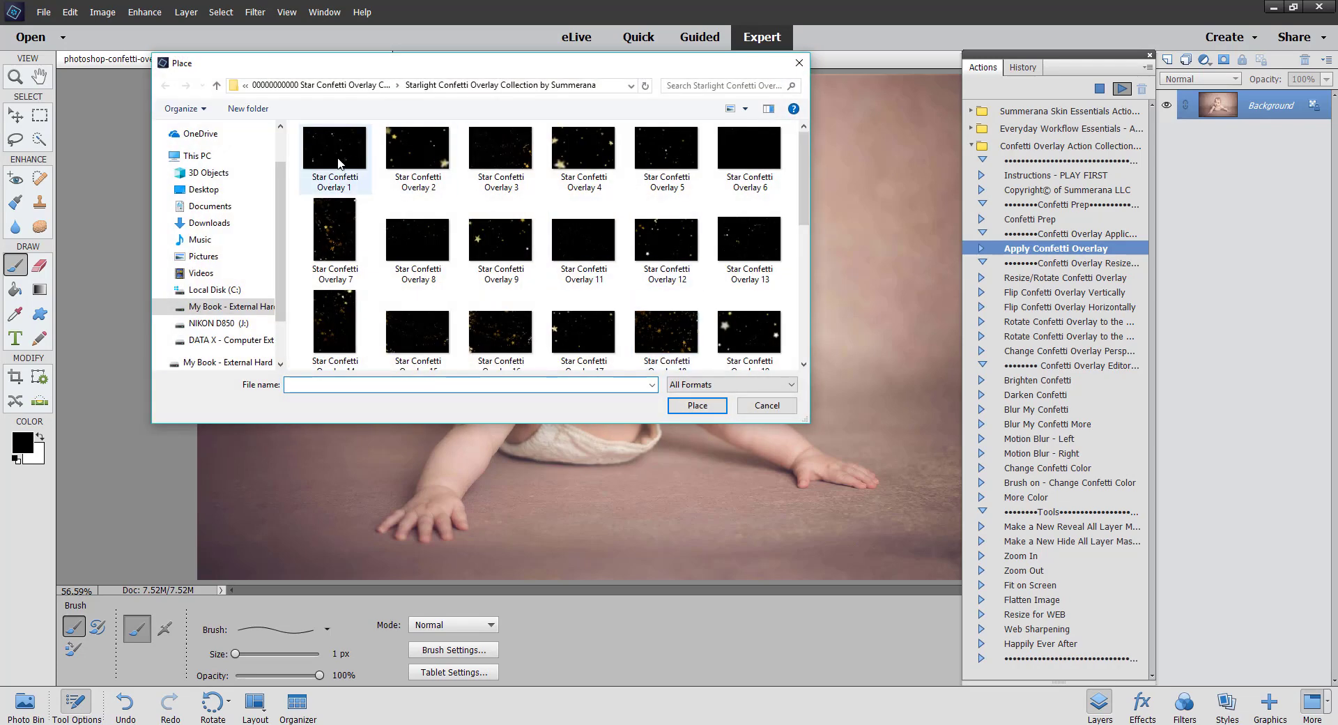
pyautogui.click(338, 163)
pyautogui.click(697, 405)
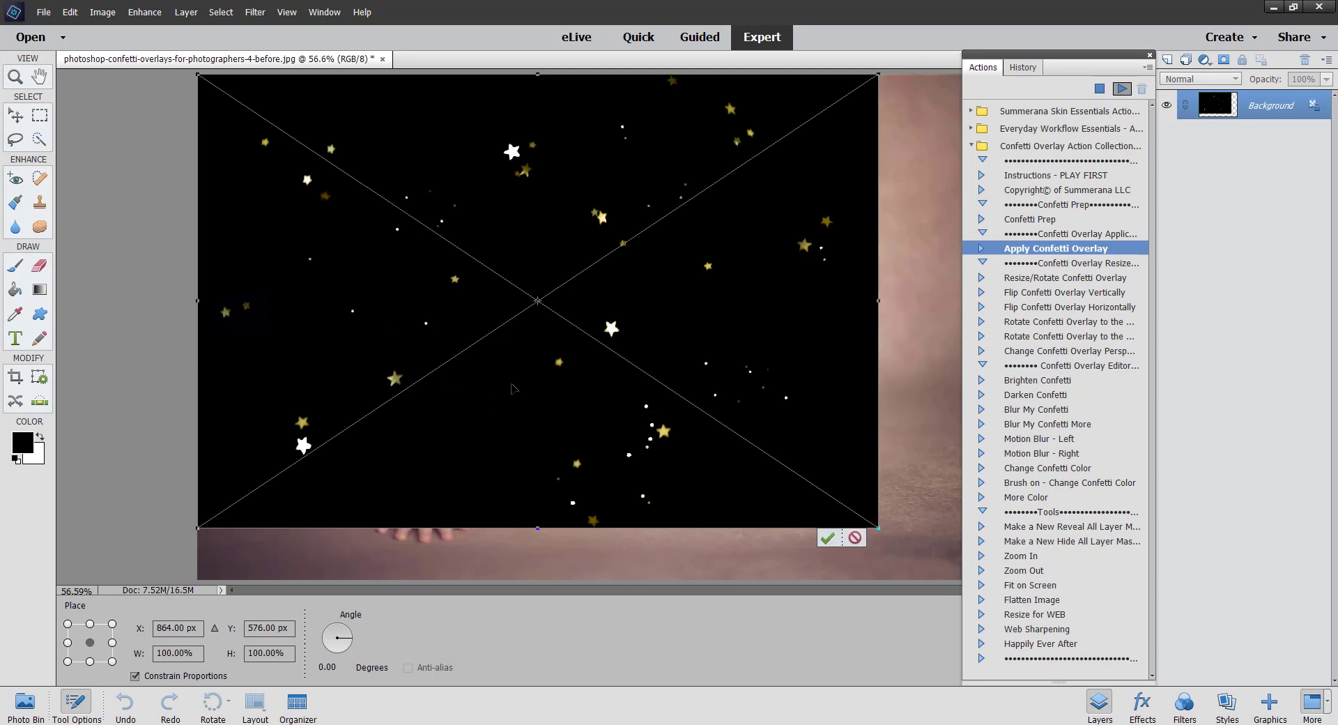
# Step: Scale the placed overlay to about 118.6% so it covers the whole image and commit it
pyautogui.moveTo(1128, 64); pyautogui.dragTo(1264, 188)
pyautogui.moveTo(878, 528); pyautogui.dragTo(1017, 592)
pyautogui.moveTo(579, 516); pyautogui.dragTo(577, 499)
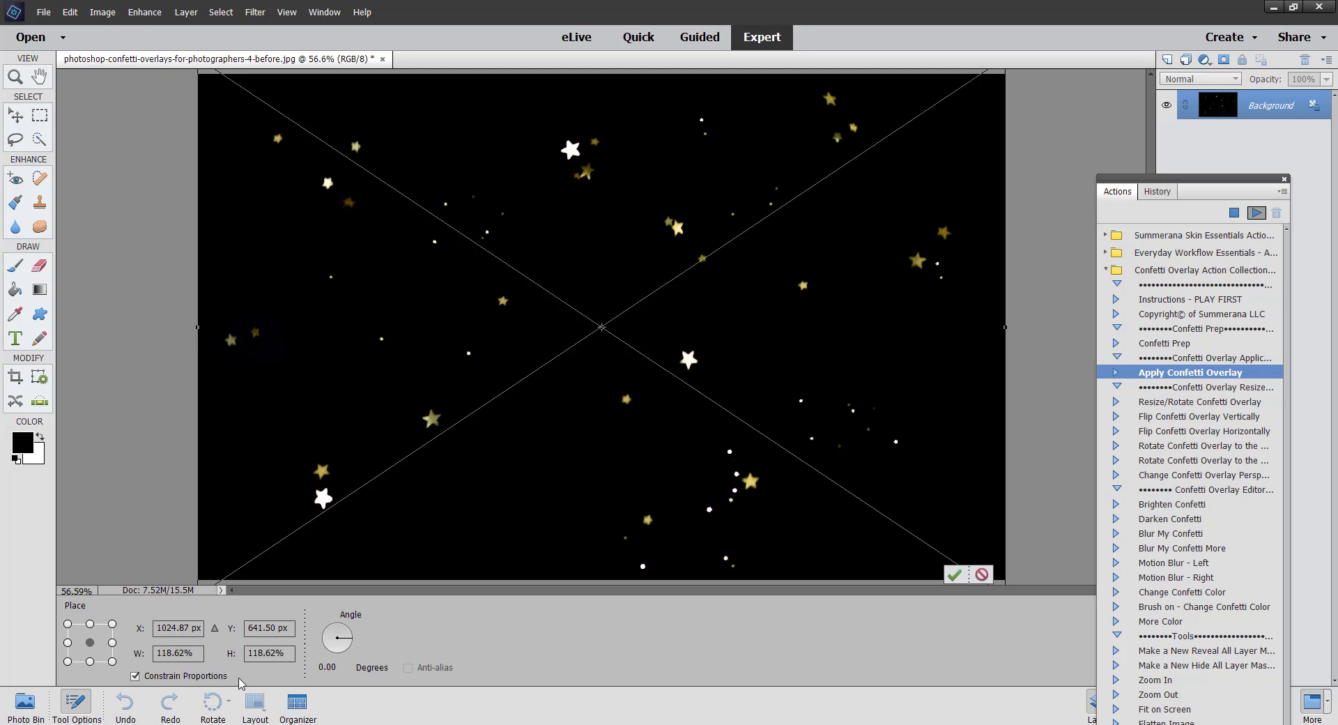
pyautogui.click(136, 676)
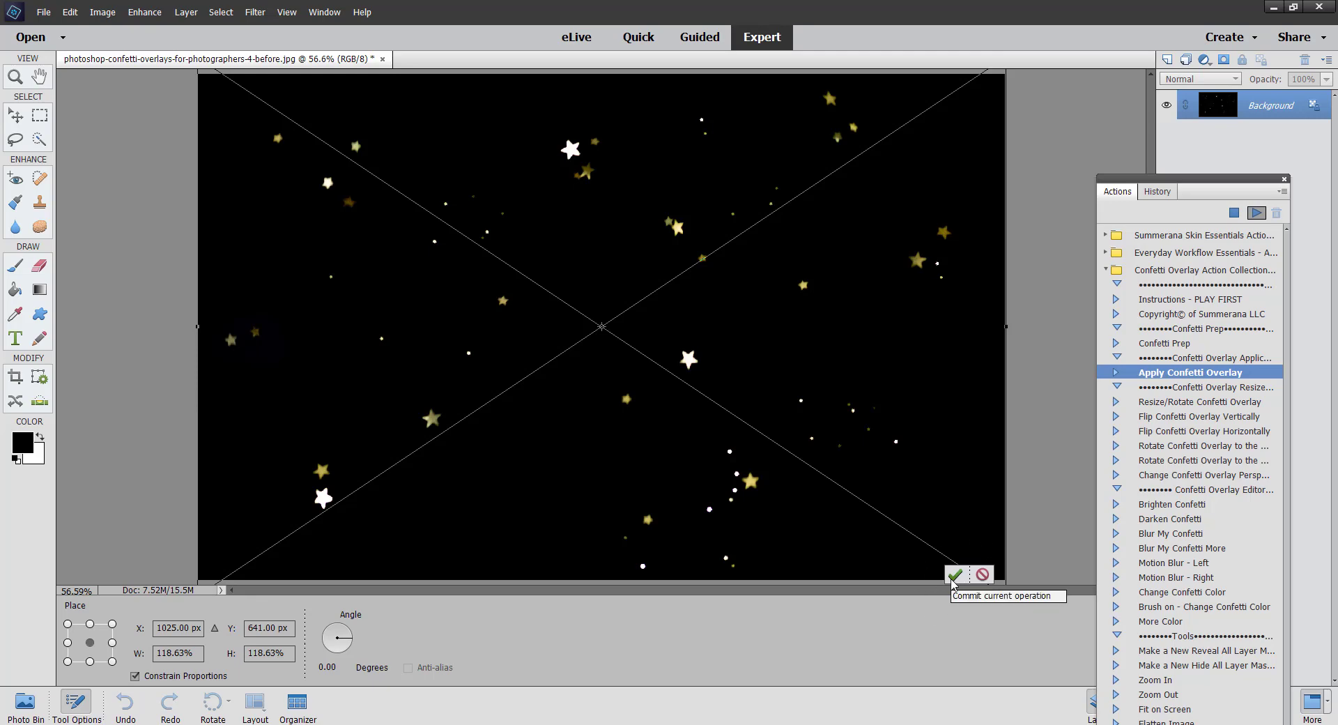
pyautogui.click(953, 578)
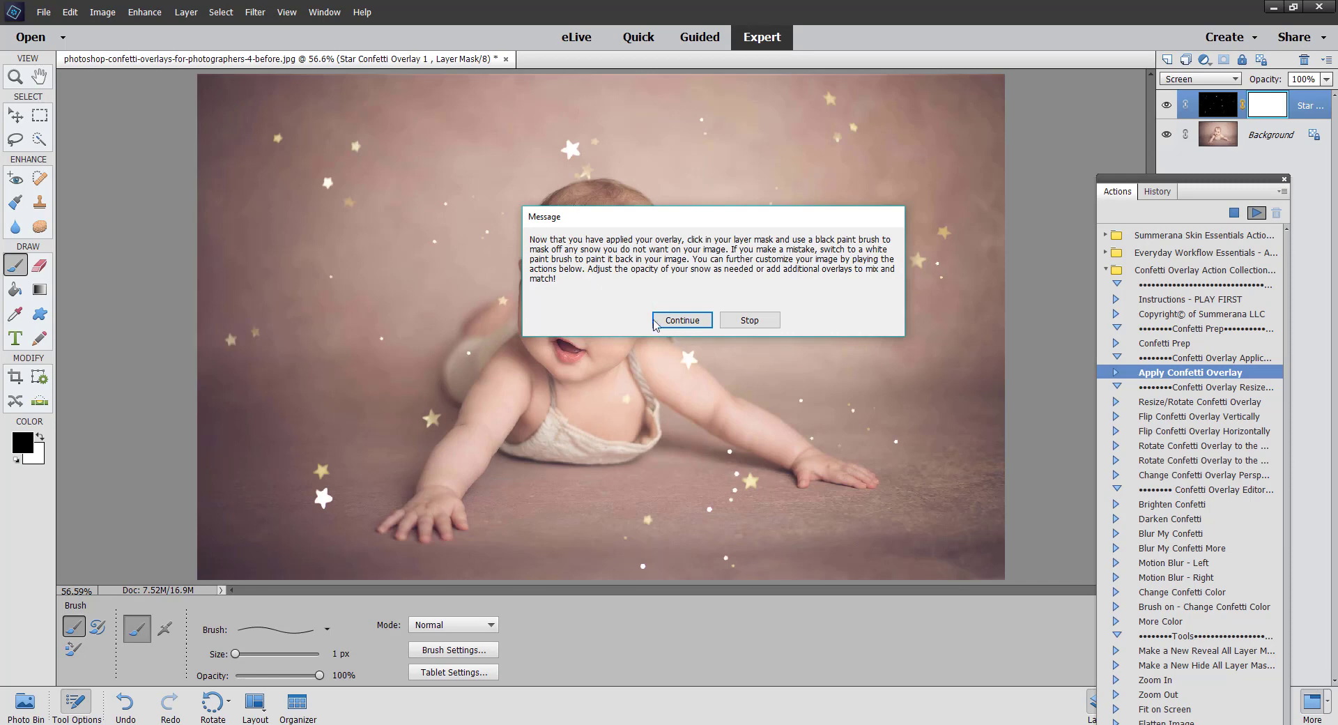
pyautogui.click(681, 321)
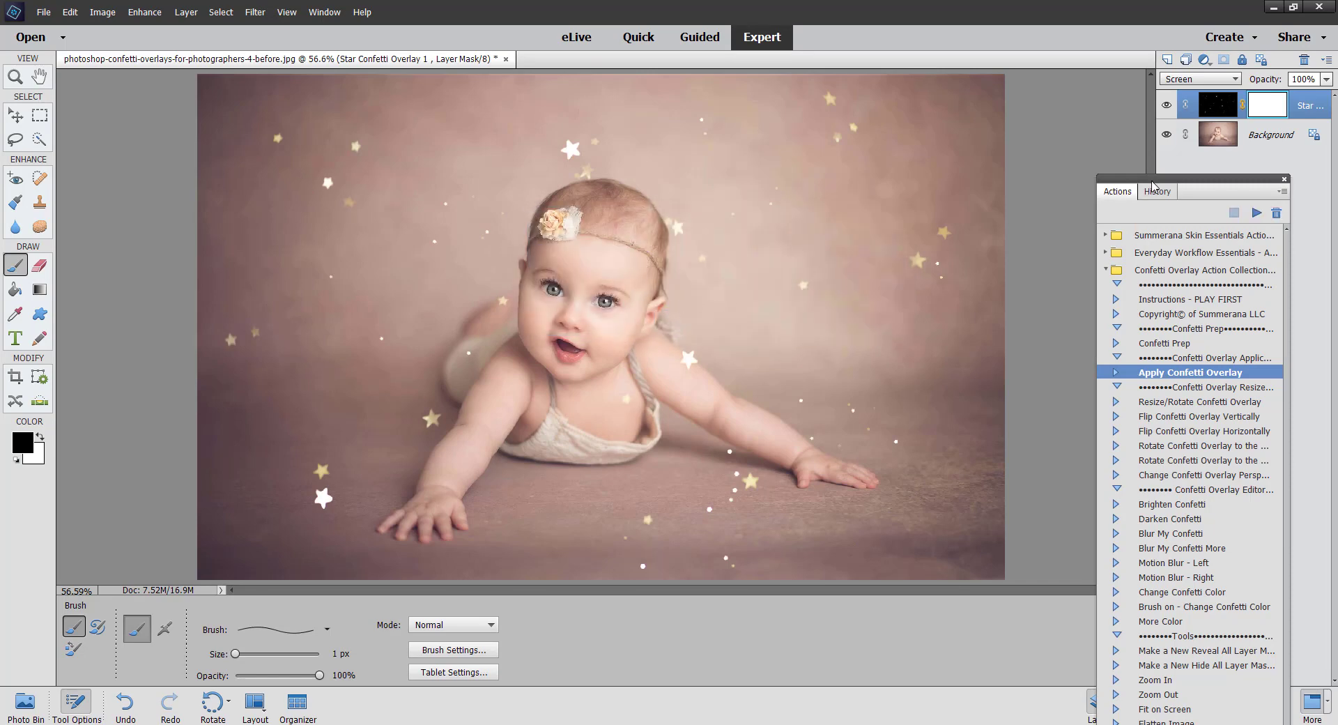
# Step: Try to run the Change Confetti Overlay Perspective action on the overlay layer
pyautogui.moveTo(1153, 187); pyautogui.dragTo(1018, 81)
pyautogui.click(1038, 309)
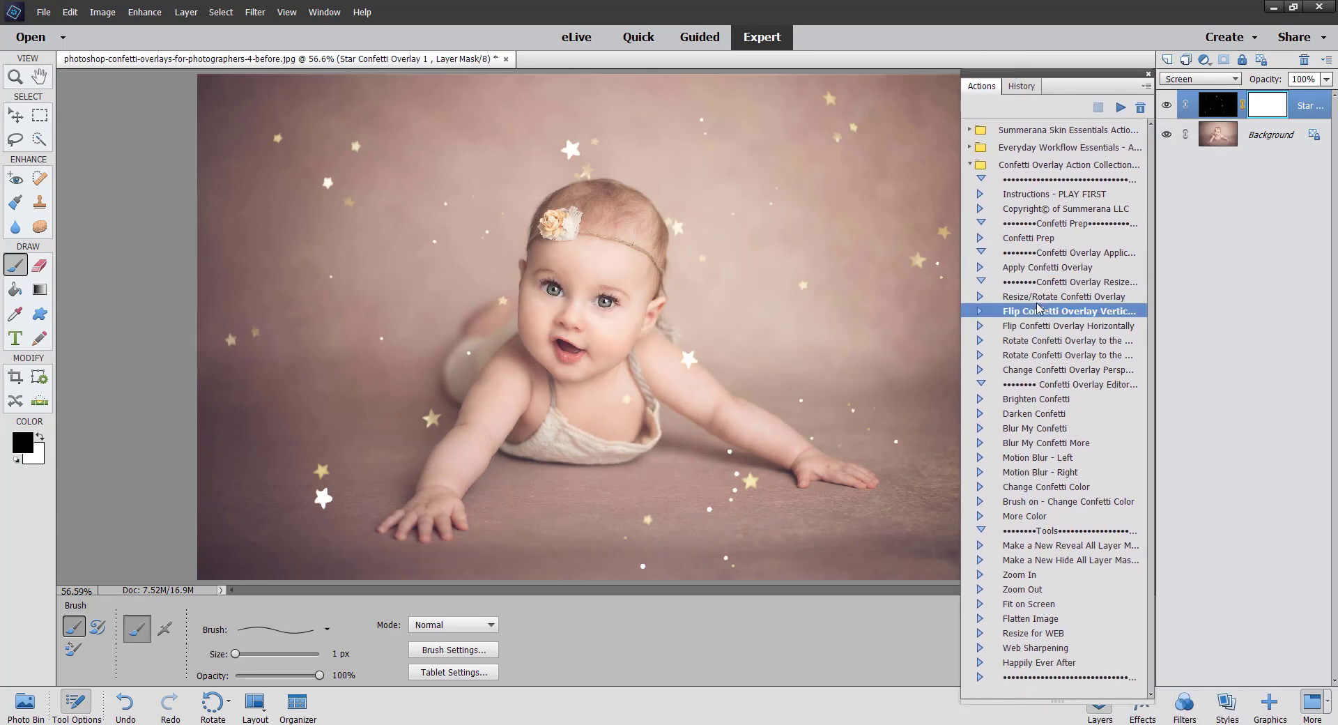
pyautogui.click(1038, 296)
pyautogui.click(1038, 370)
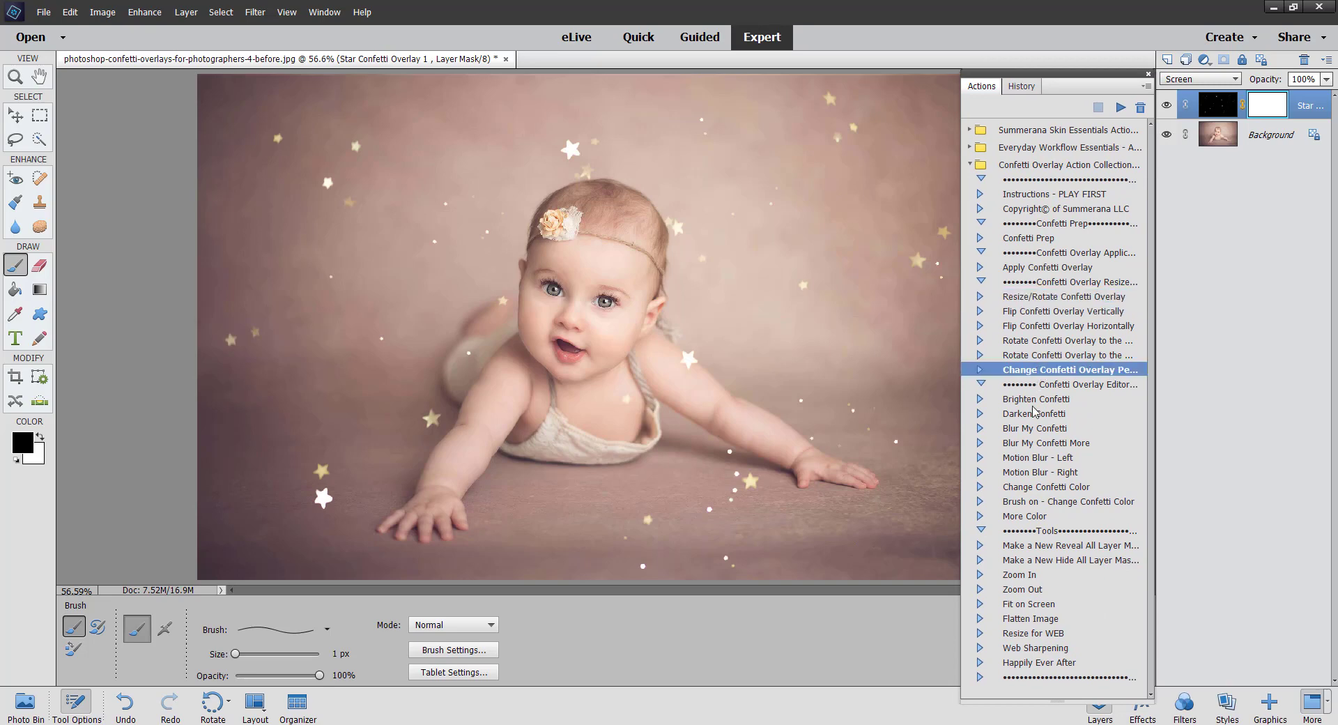
pyautogui.click(1036, 400)
pyautogui.click(1039, 372)
pyautogui.click(1119, 108)
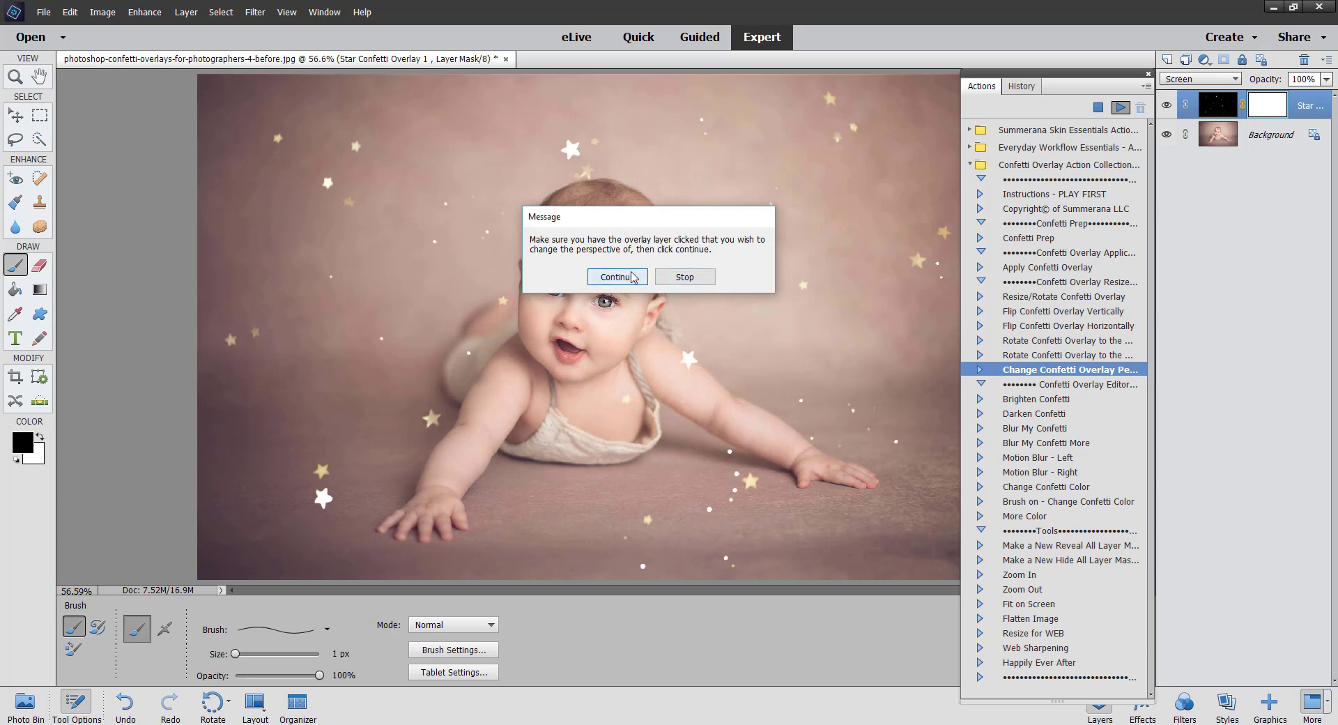
pyautogui.click(665, 299)
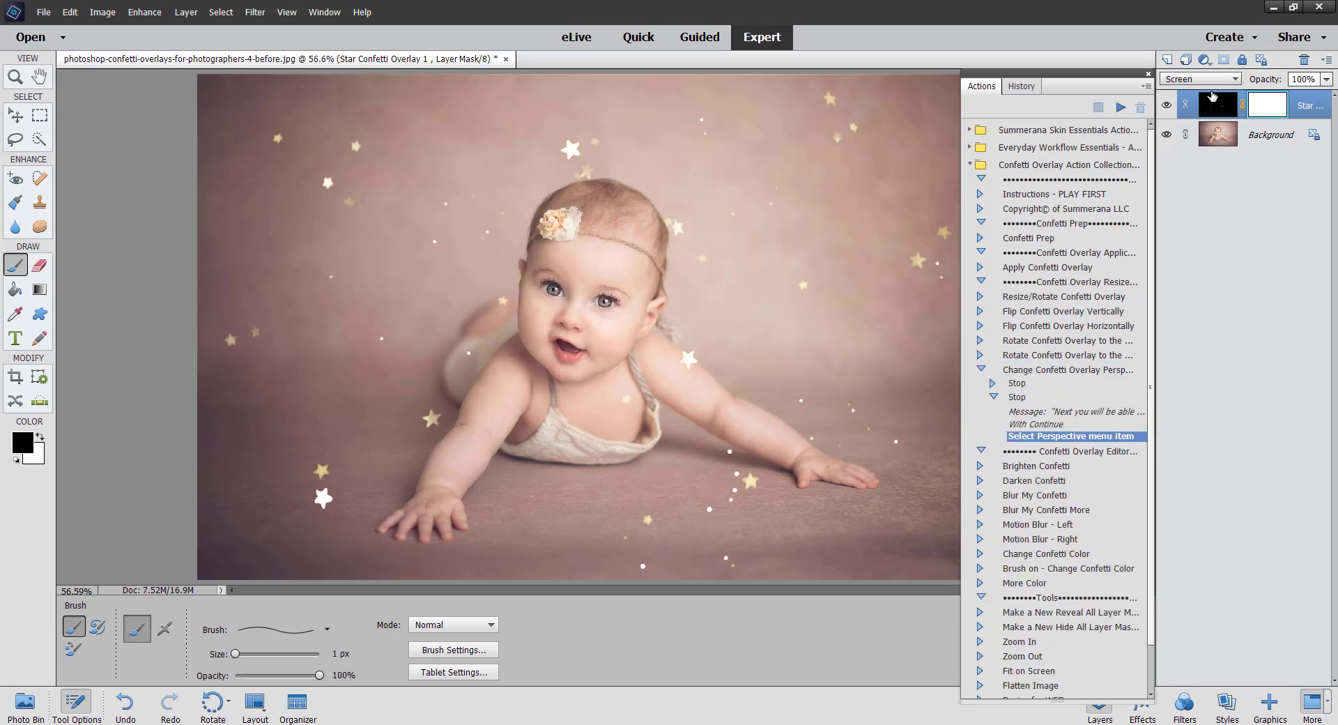
pyautogui.click(981, 370)
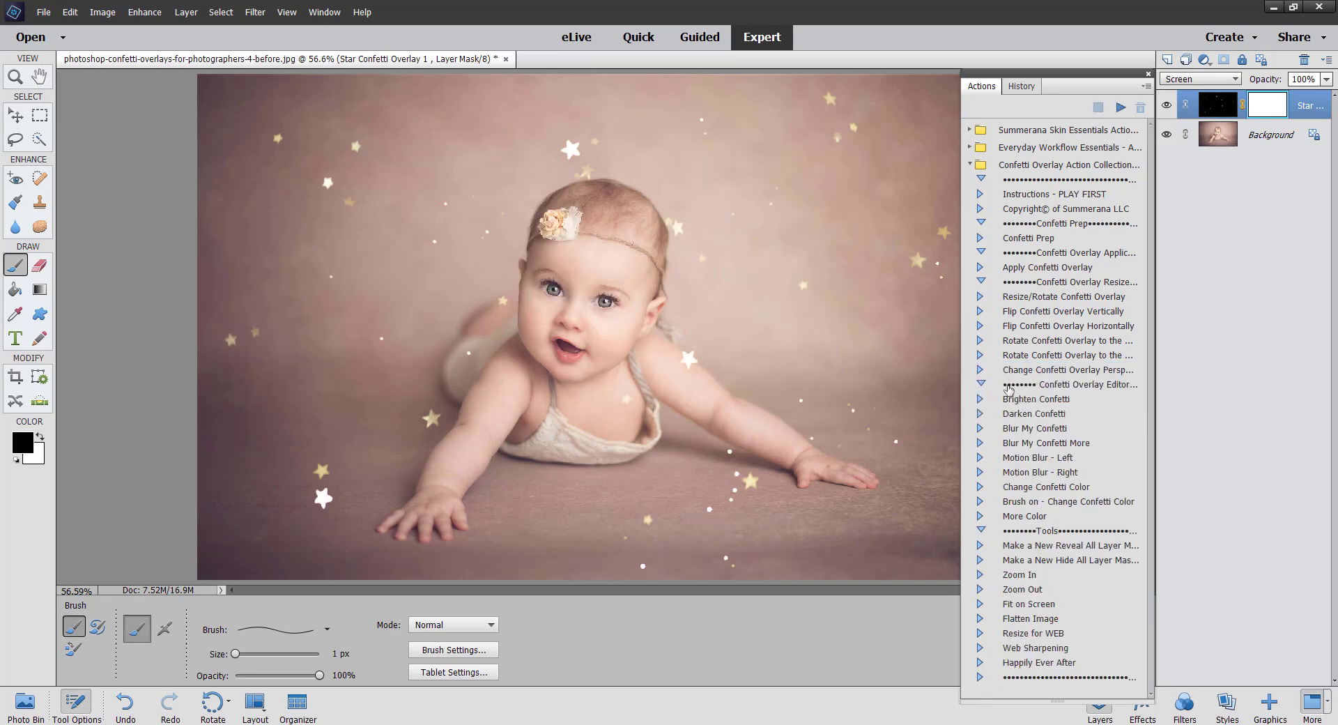
# Step: Run the Change Confetti Overlay Perspective action again and continue past its prompt
pyautogui.click(1119, 108)
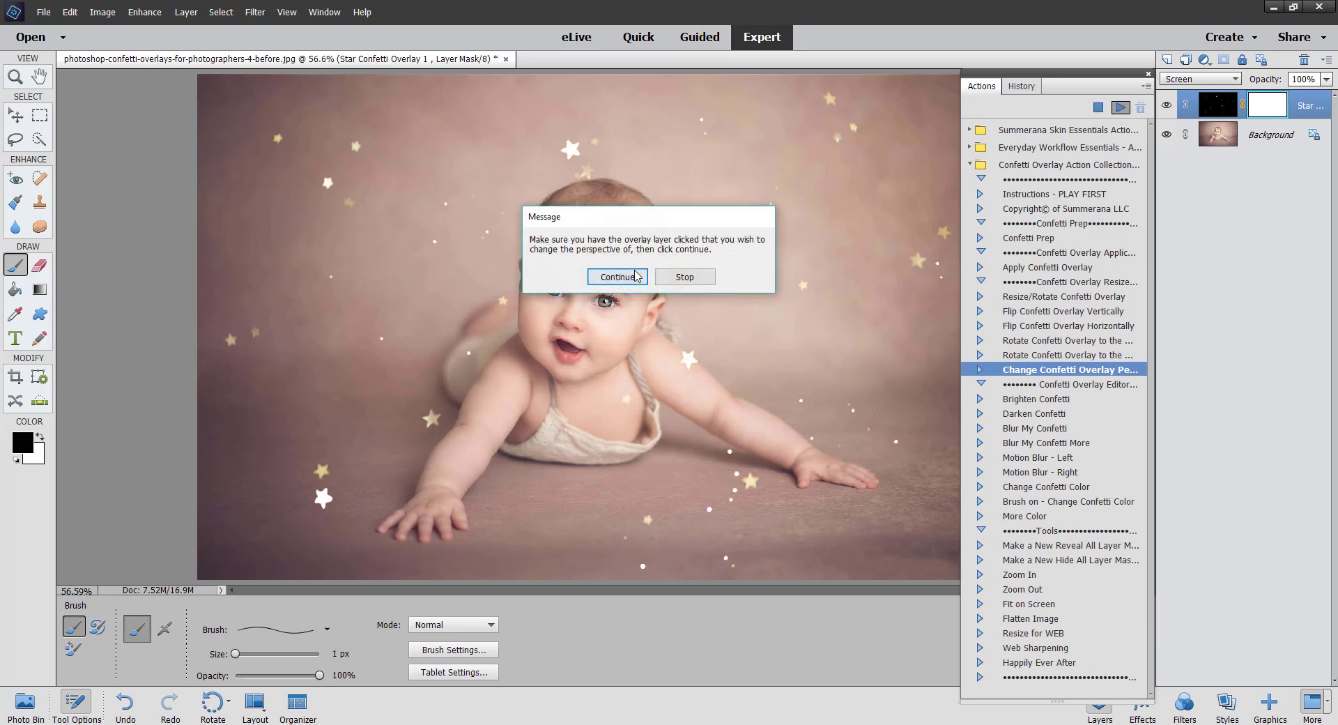
pyautogui.click(634, 297)
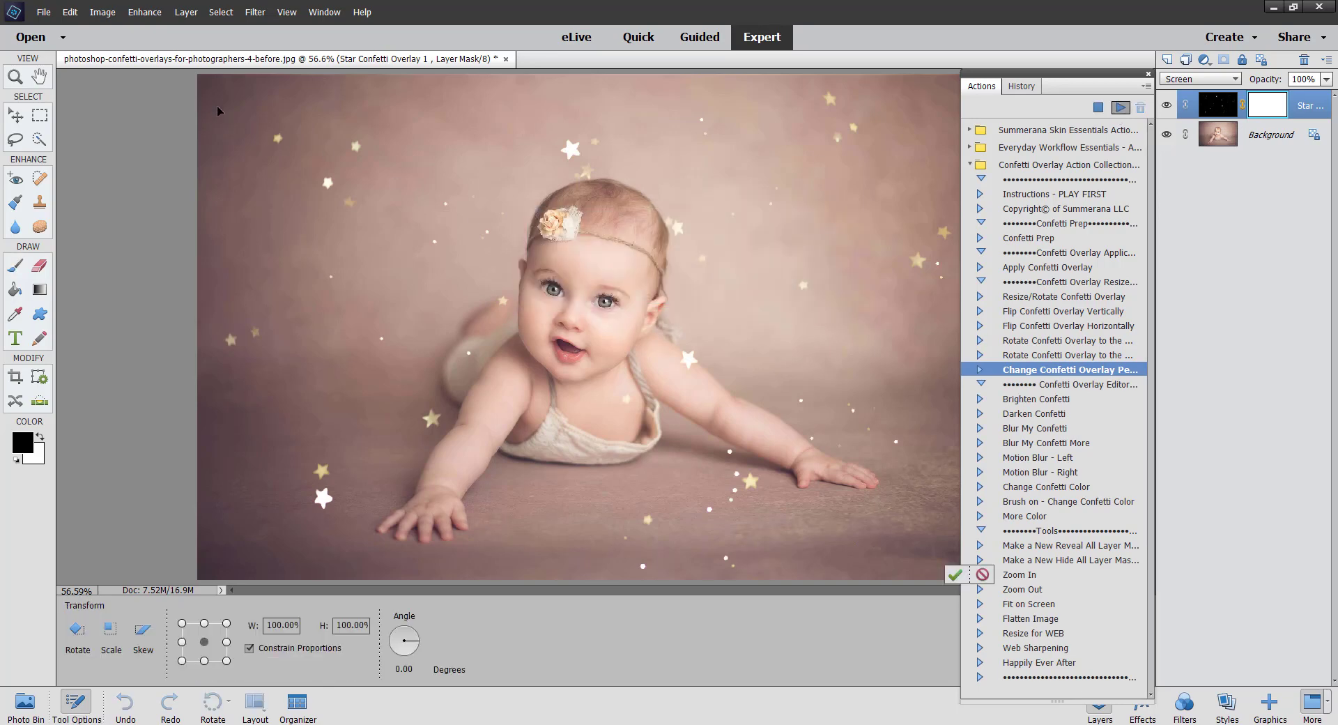
pyautogui.moveTo(1127, 82); pyautogui.dragTo(1219, 102)
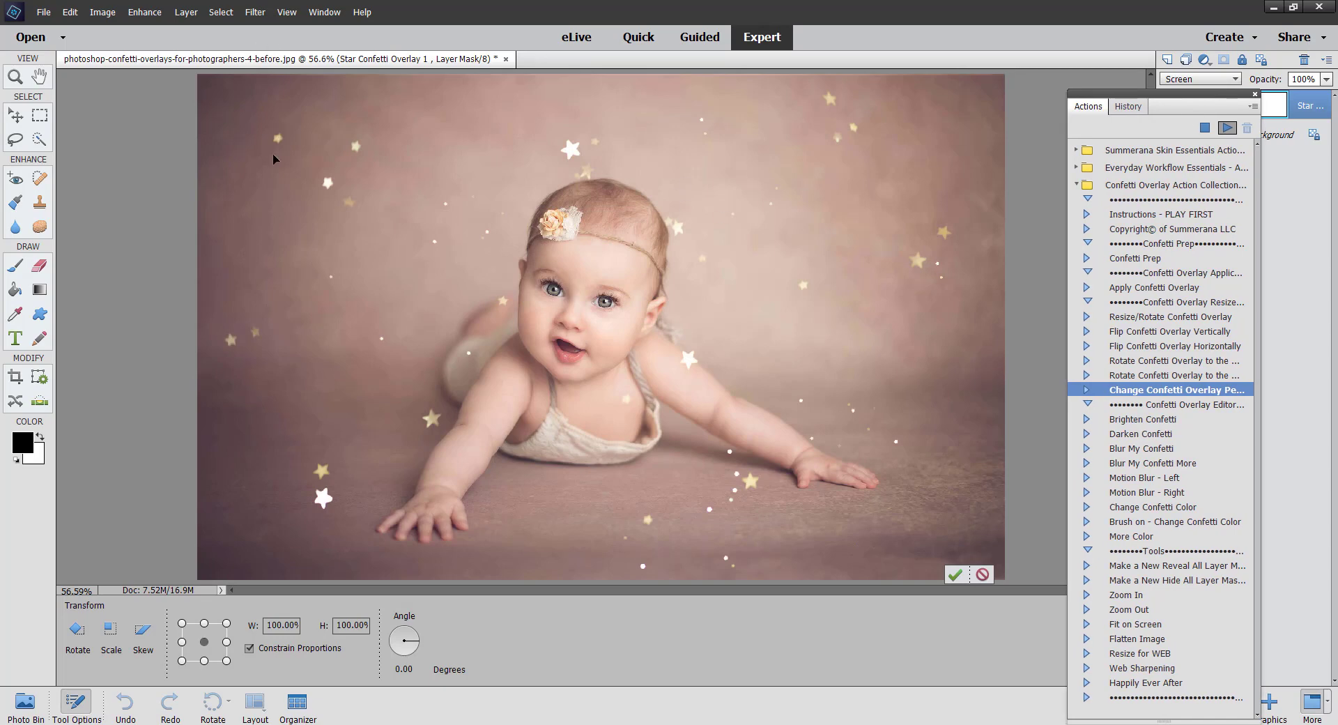
pyautogui.hotkey('ctrl', '-')
pyautogui.hotkey('ctrl', '-')
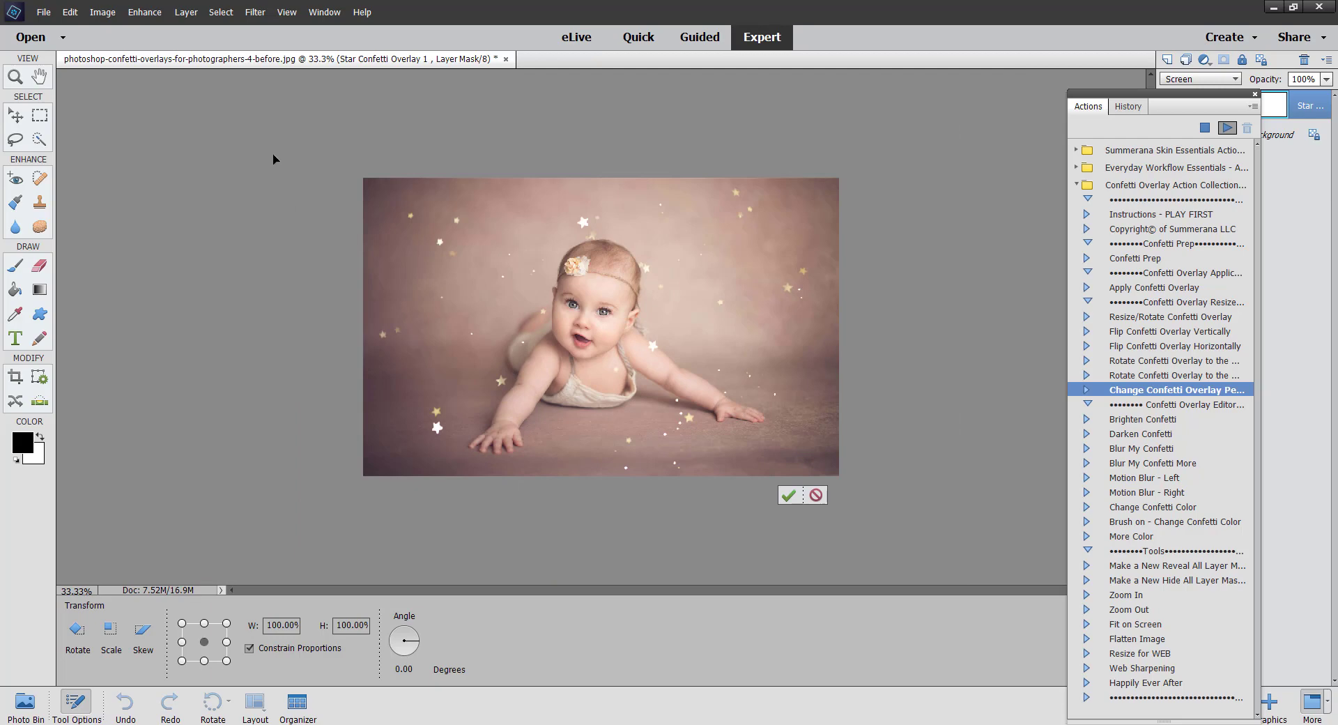
pyautogui.hotkey('ctrl', '+')
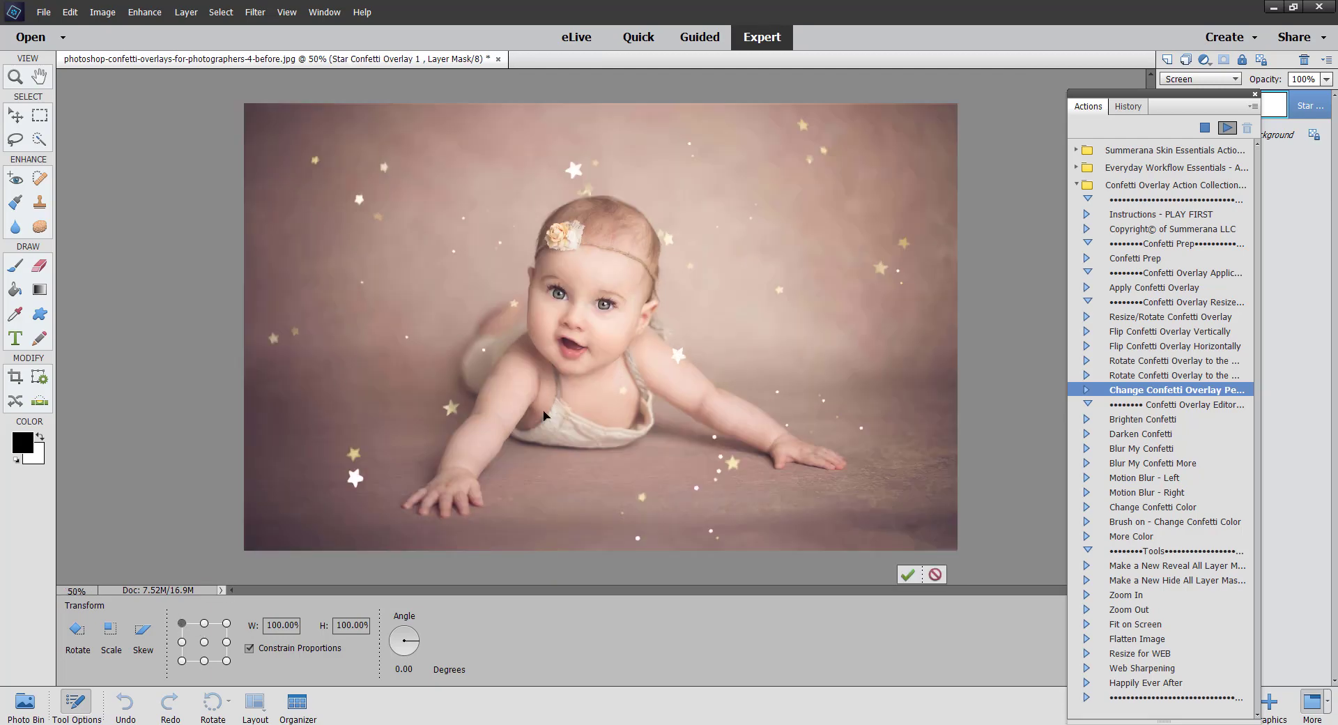
# Step: Adjust the overlay's transform slightly, to about 100.4% width, and commit it
pyautogui.moveTo(620, 402); pyautogui.dragTo(671, 407)
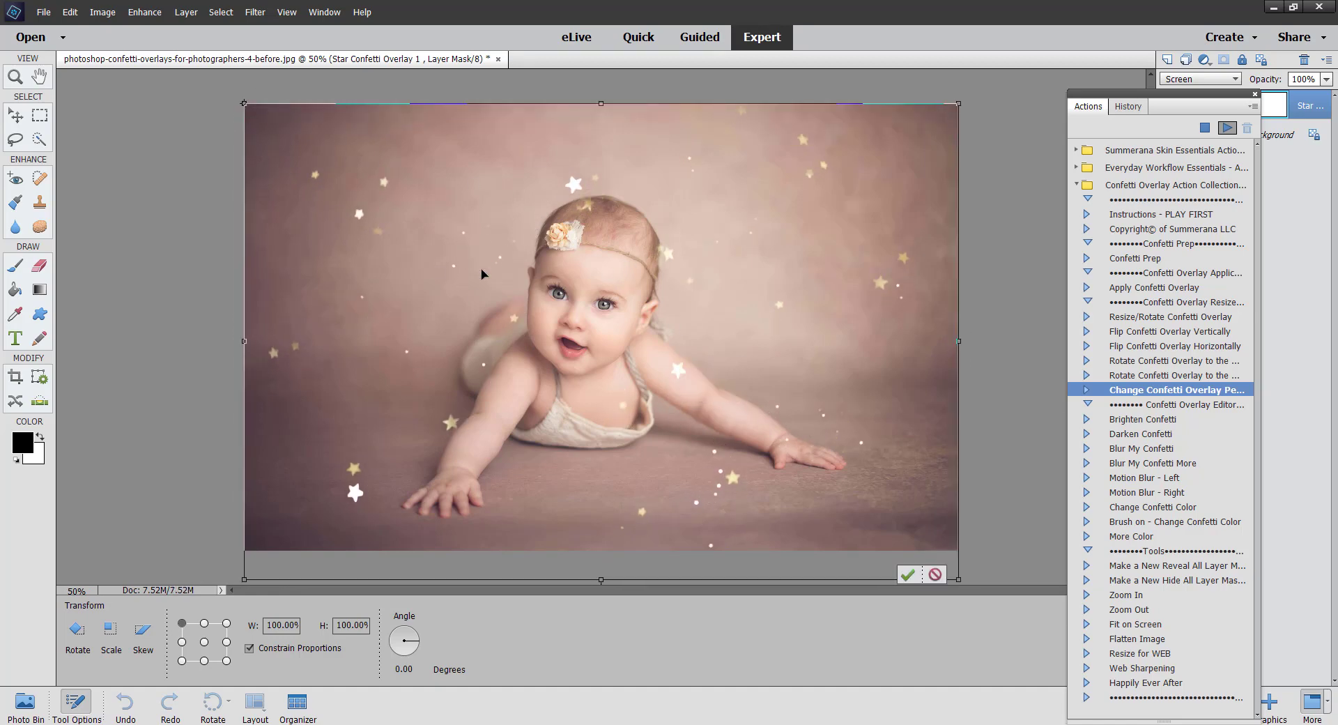
pyautogui.moveTo(487, 212)
pyautogui.mouseDown()
pyautogui.moveTo(500, 214)
pyautogui.moveTo(482, 211)
pyautogui.mouseUp()
pyautogui.moveTo(244, 103)
pyautogui.mouseDown()
pyautogui.moveTo(183, 103)
pyautogui.moveTo(251, 117)
pyautogui.moveTo(242, 103)
pyautogui.mouseUp()
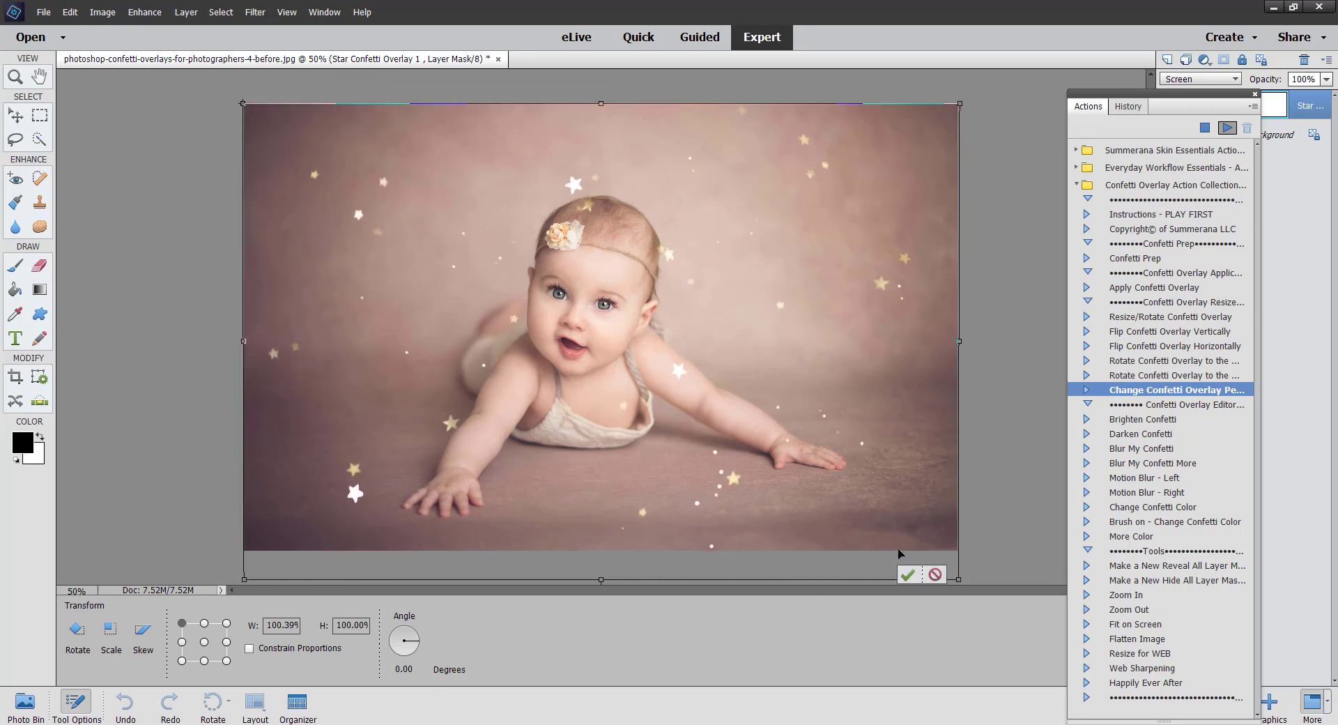
pyautogui.click(909, 575)
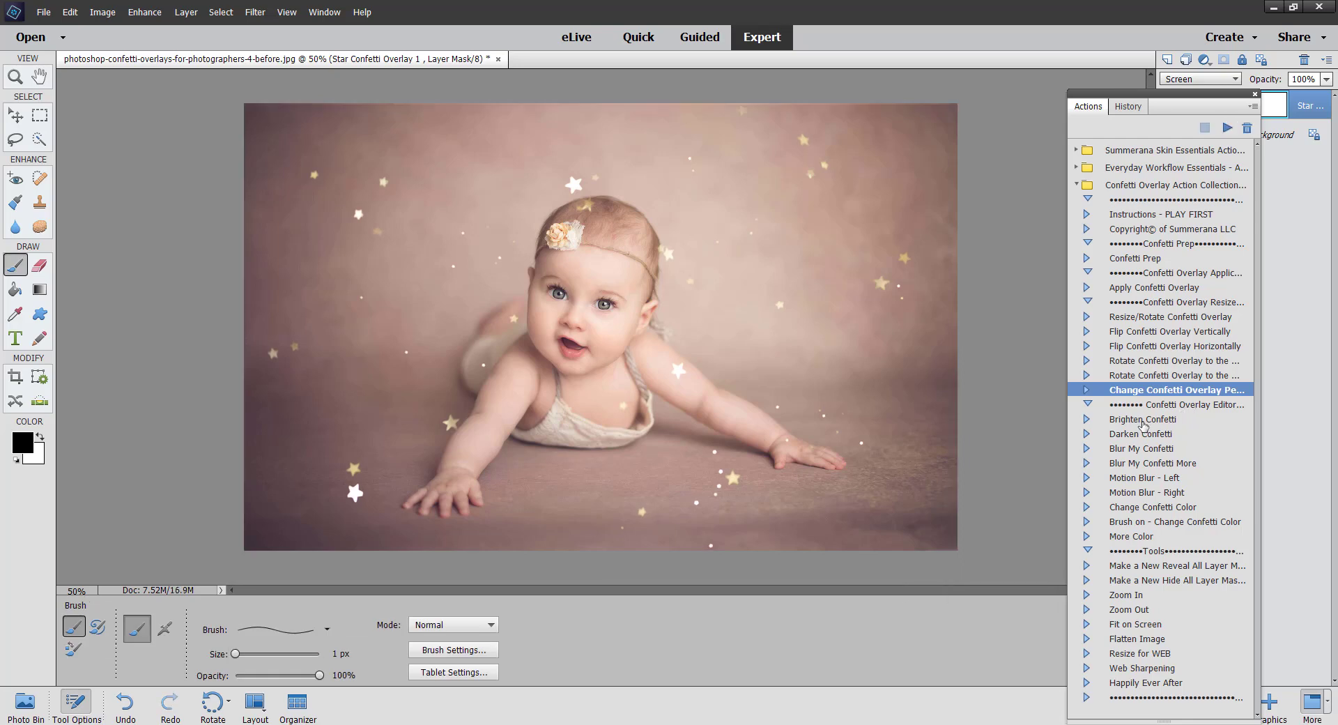
pyautogui.moveTo(1197, 103); pyautogui.dragTo(1076, 80)
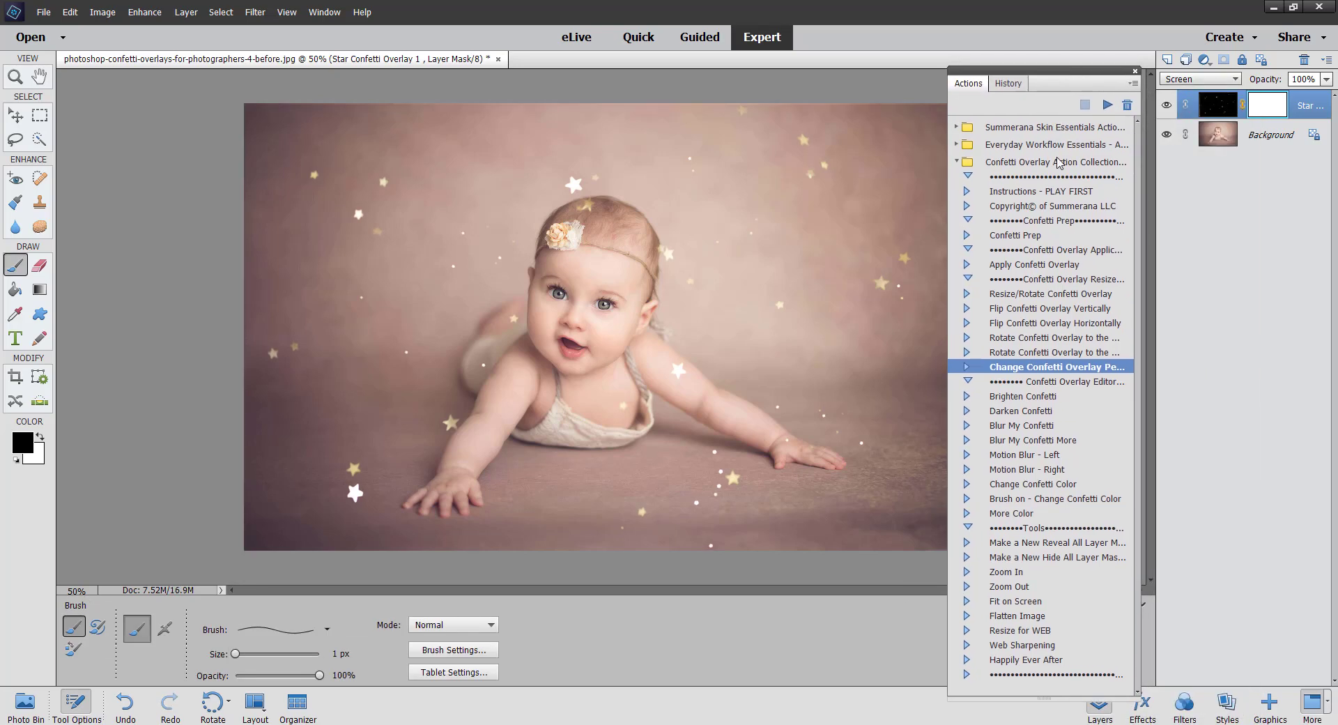
# Step: Run the Brighten Confetti action on the Star Confetti Overlay 1 layer and continue past its prompt
pyautogui.click(1219, 127)
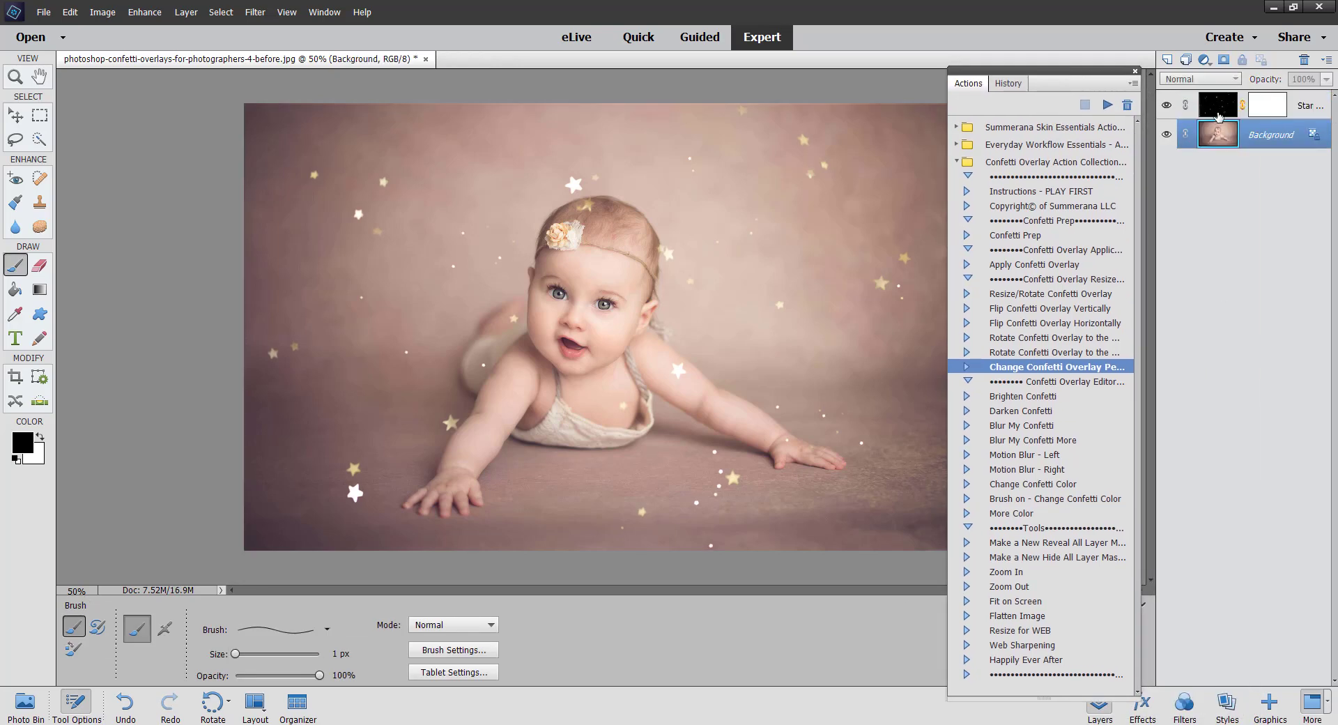
pyautogui.click(1215, 111)
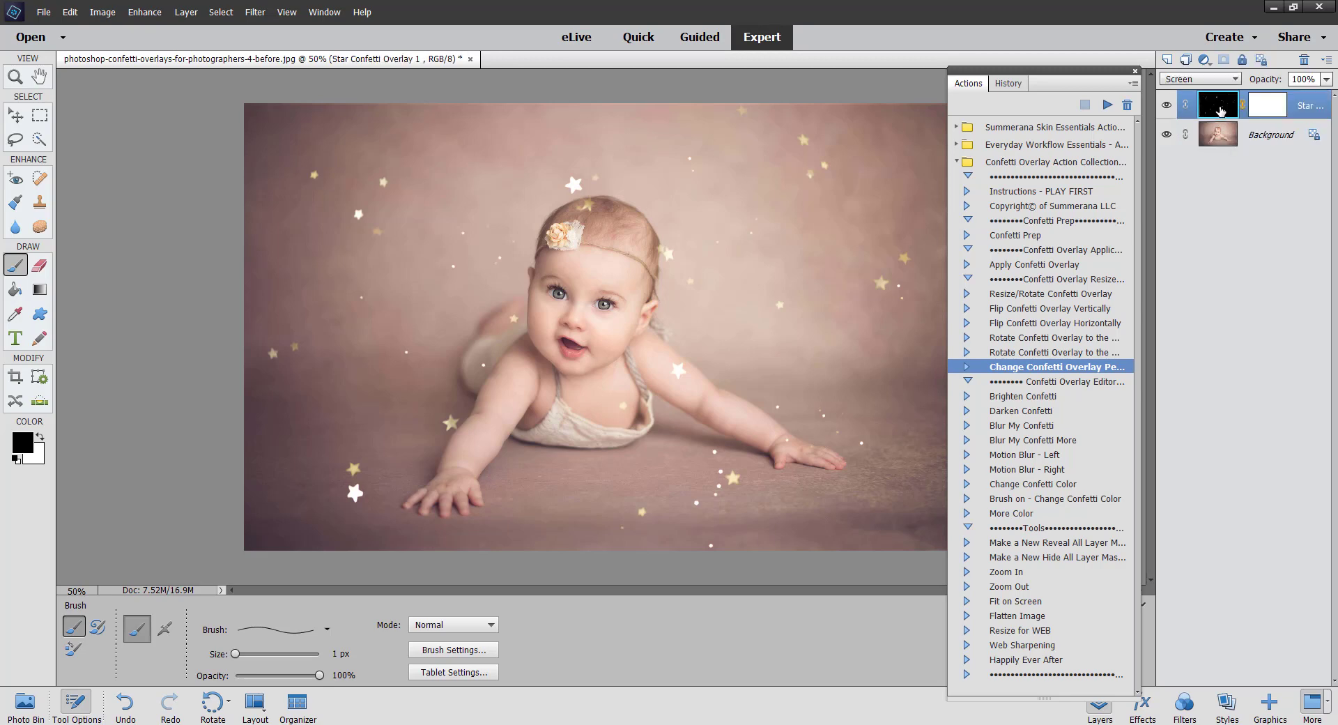
pyautogui.click(1025, 397)
pyautogui.click(1107, 105)
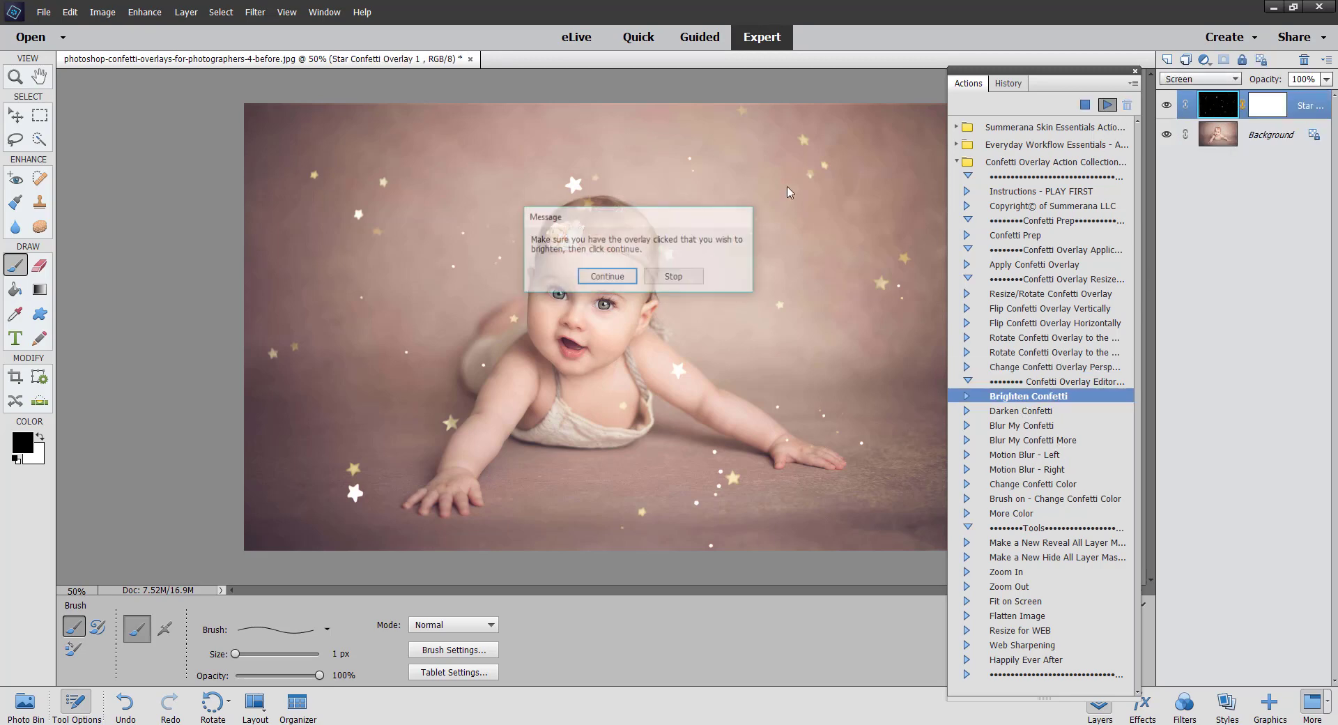
pyautogui.click(597, 279)
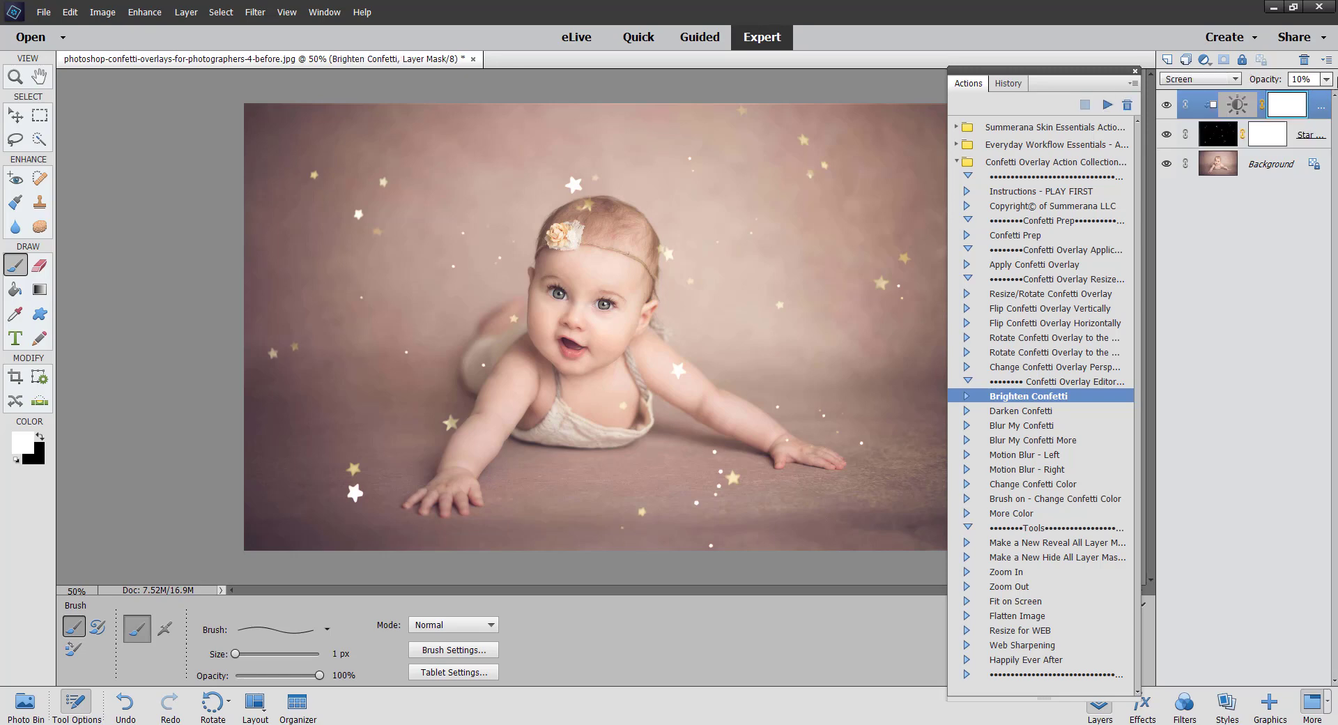
# Step: Set the Brighten Confetti layer's opacity to 22%
pyautogui.click(1326, 79)
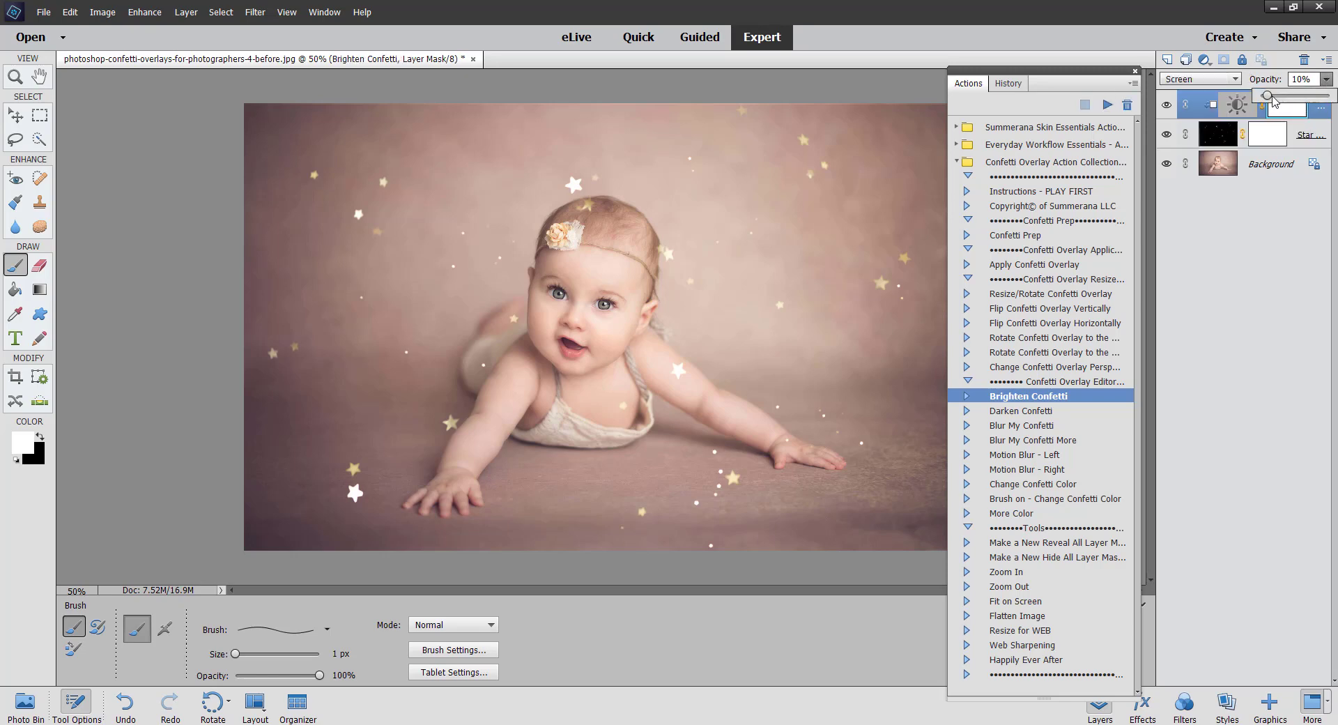
pyautogui.moveTo(1268, 96)
pyautogui.mouseDown()
pyautogui.moveTo(1291, 96)
pyautogui.moveTo(1261, 96)
pyautogui.moveTo(1289, 99)
pyautogui.moveTo(1276, 99)
pyautogui.mouseUp()
pyautogui.click(1239, 110)
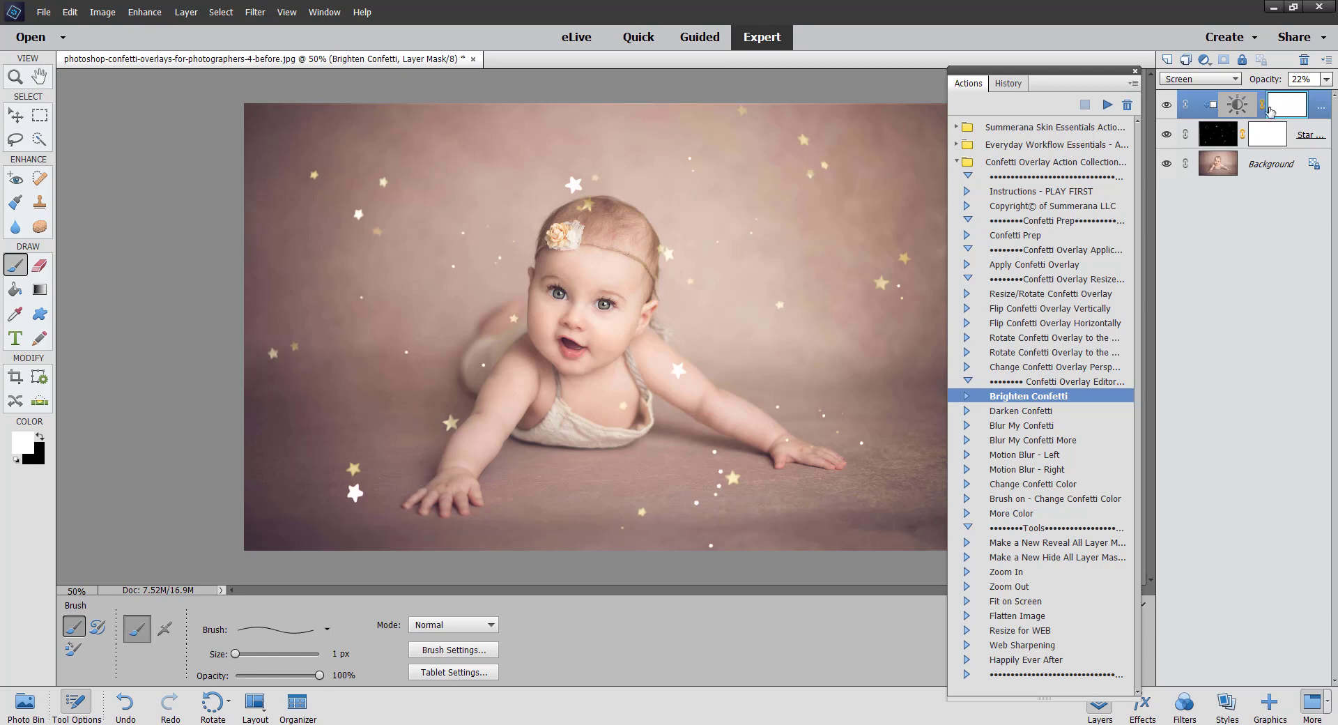
# Step: Release and then re-create the clipping mask on the Brighten Confetti layer
pyautogui.rightClick(1318, 103)
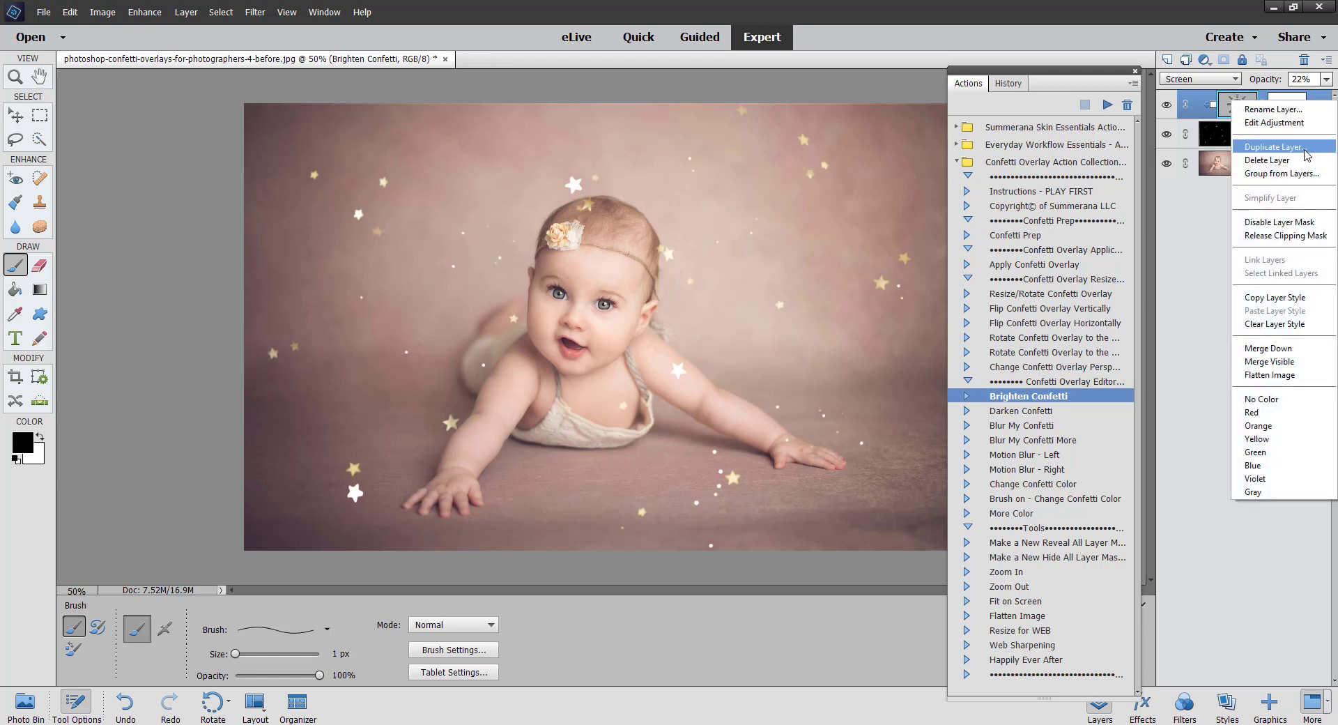
pyautogui.click(1262, 235)
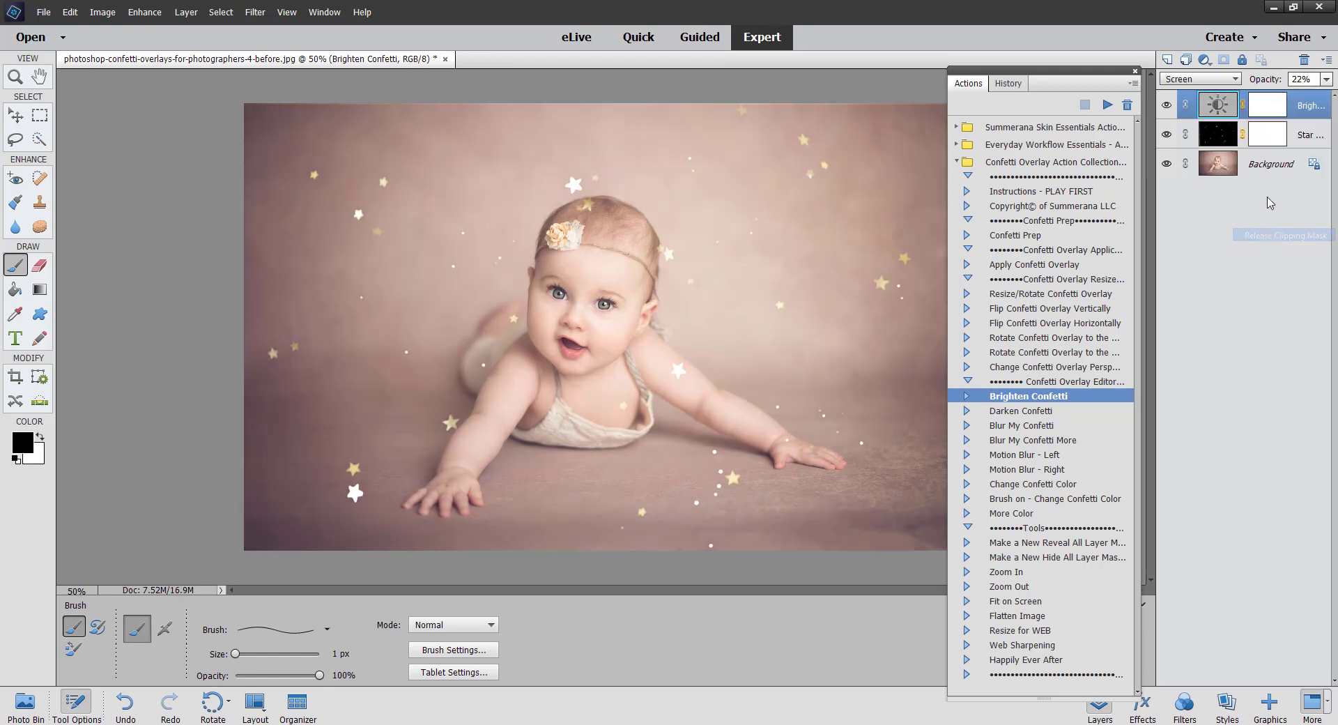
pyautogui.rightClick(1300, 104)
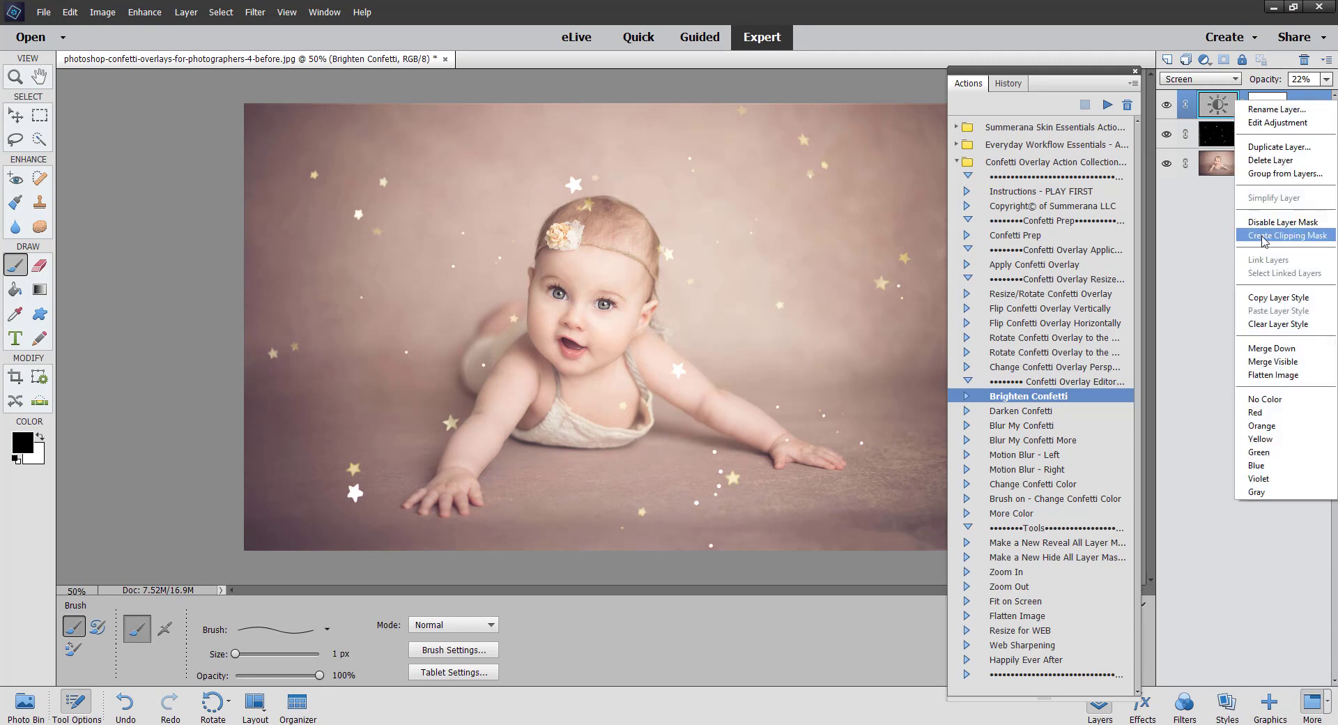
pyautogui.click(1263, 236)
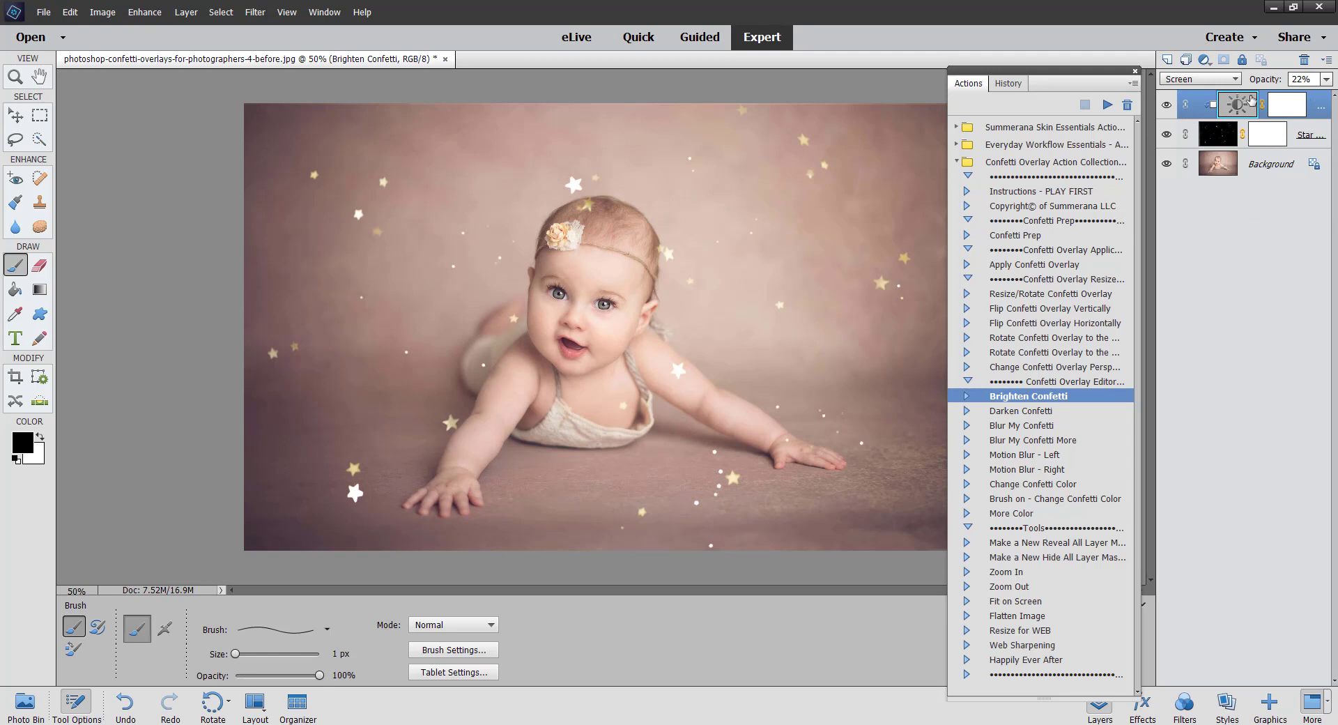
# Step: Delete the Brighten Confetti adjustment layer
pyautogui.click(1214, 135)
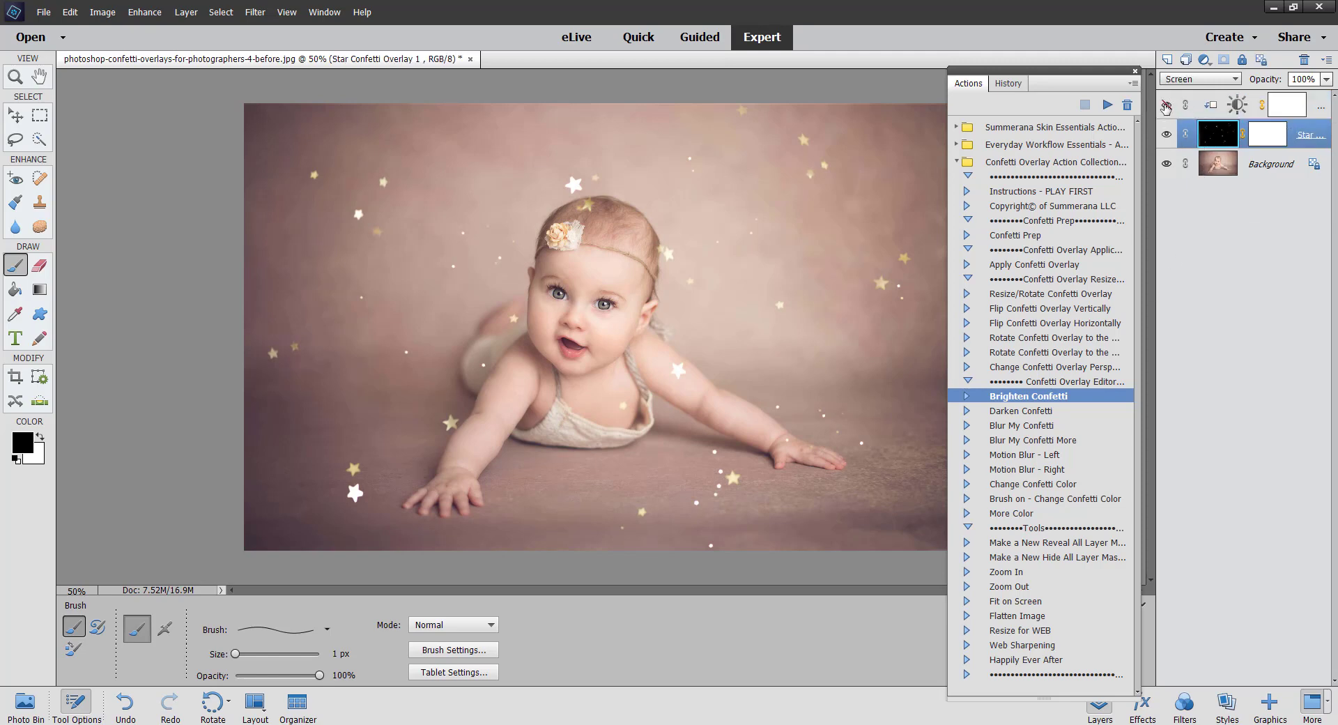
pyautogui.click(1316, 106)
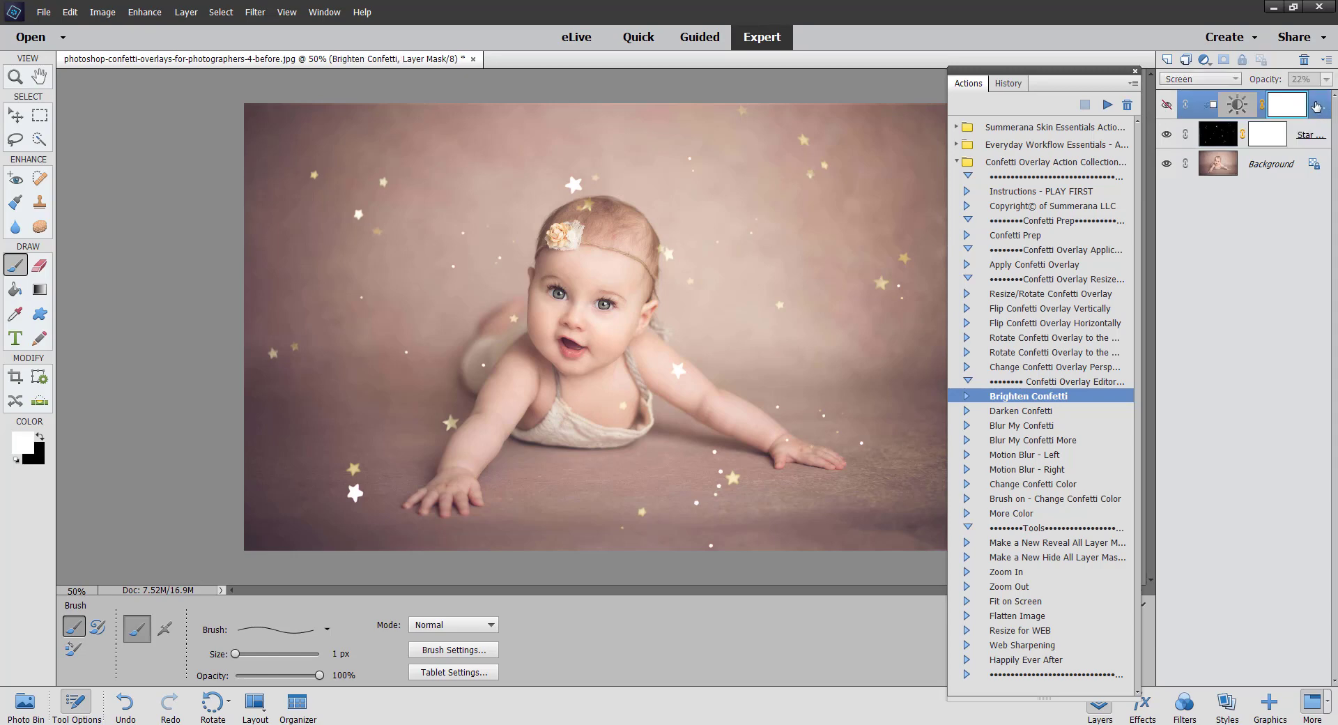
pyautogui.moveTo(1319, 105); pyautogui.dragTo(1304, 61)
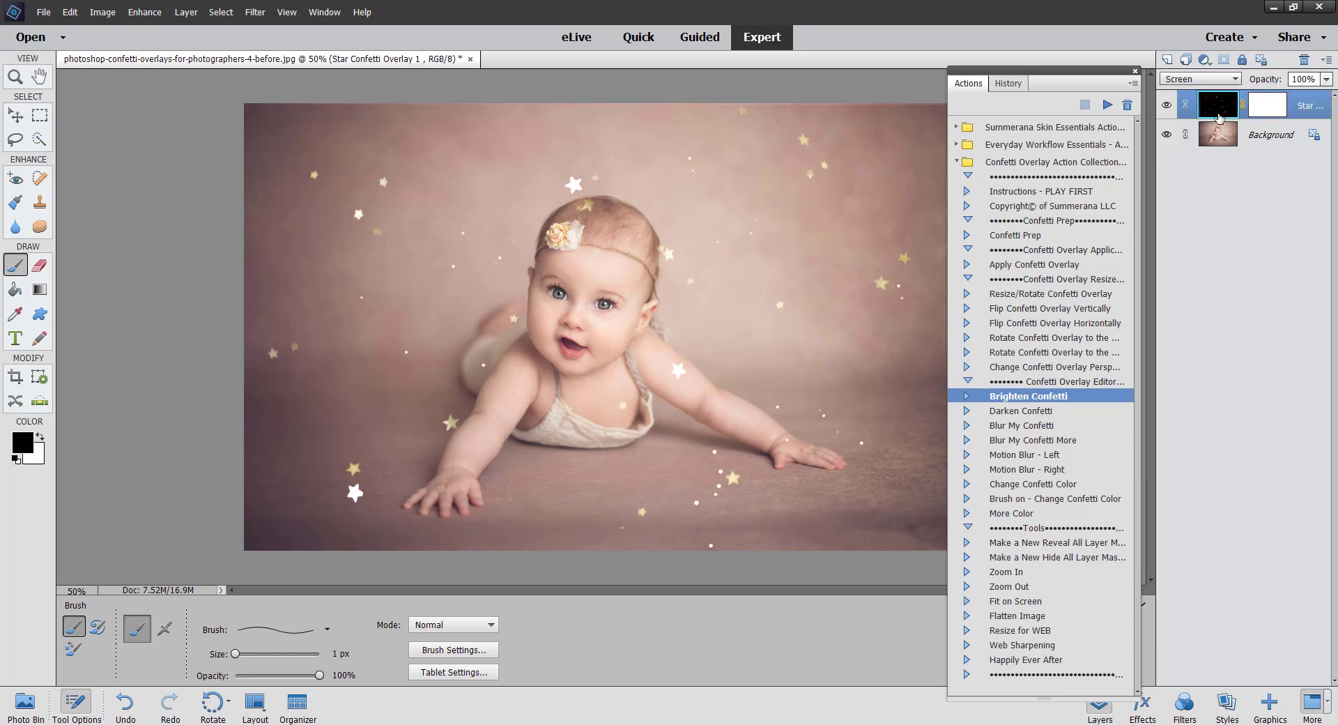
pyautogui.click(1026, 417)
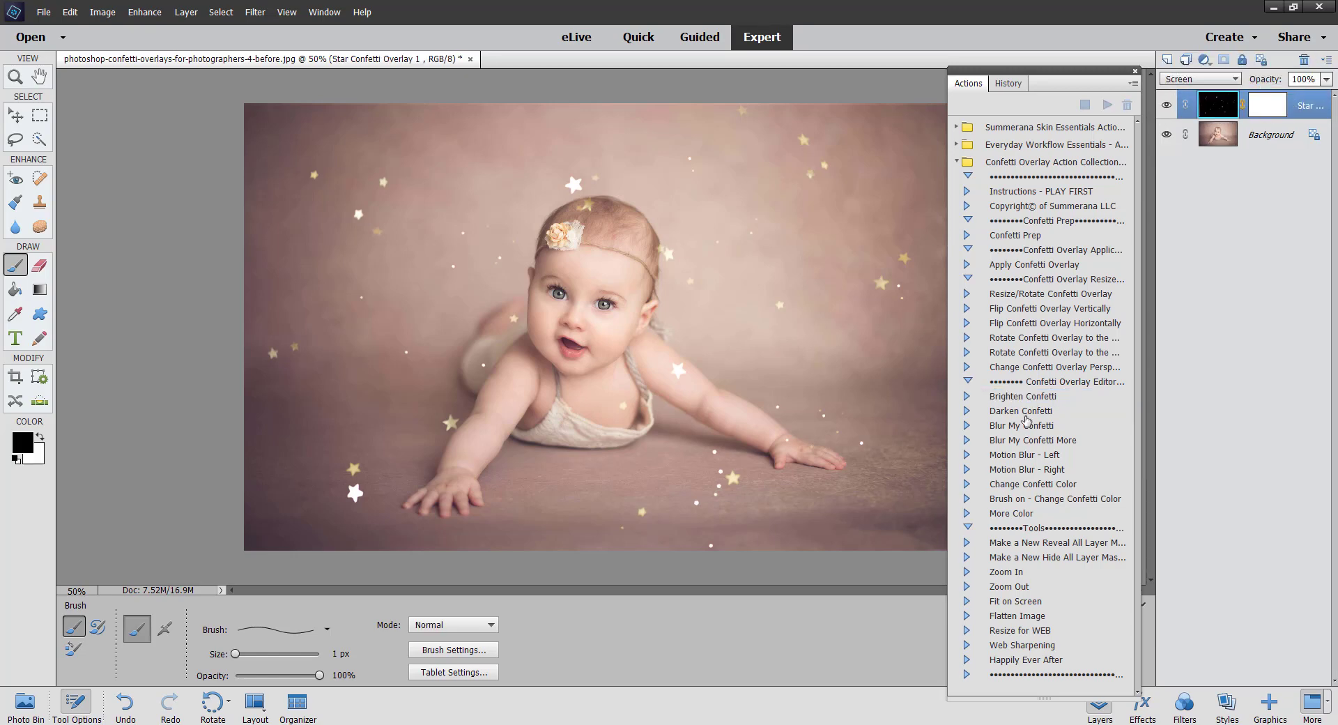
pyautogui.click(1025, 415)
pyautogui.click(1017, 431)
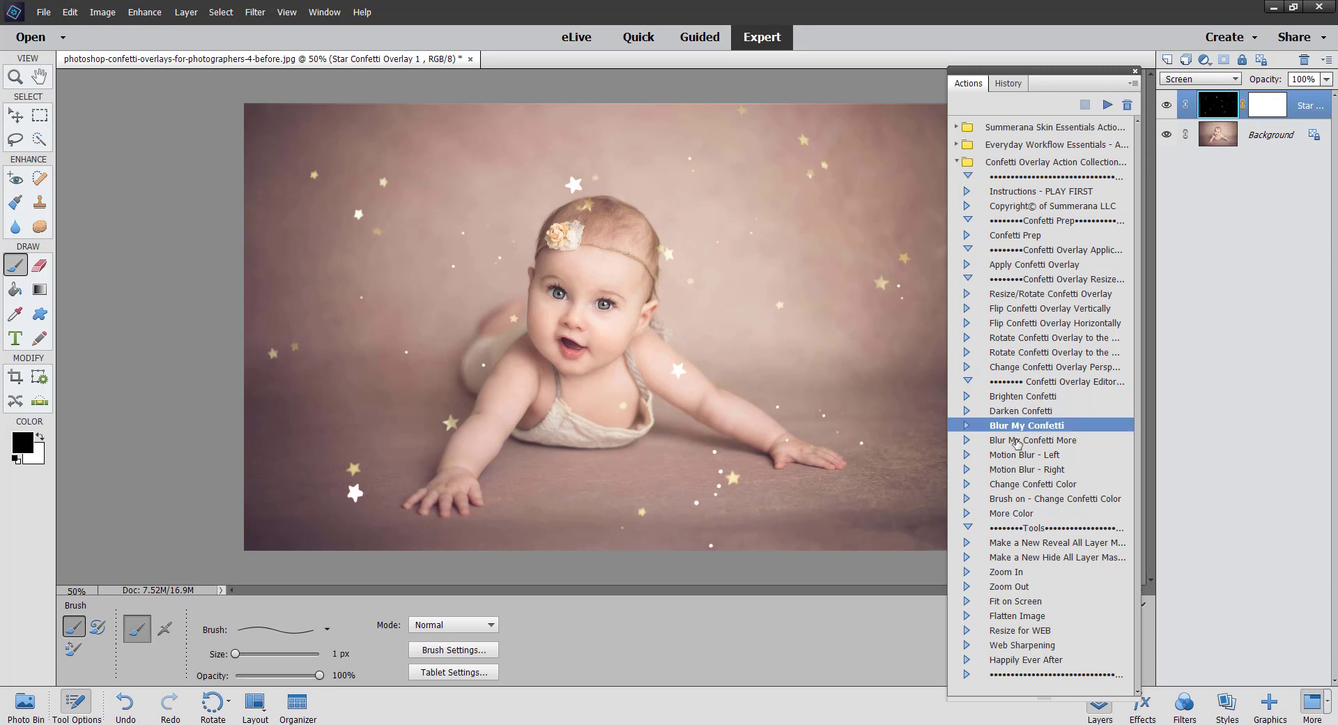
pyautogui.click(1015, 440)
pyautogui.click(1014, 455)
pyautogui.click(1012, 470)
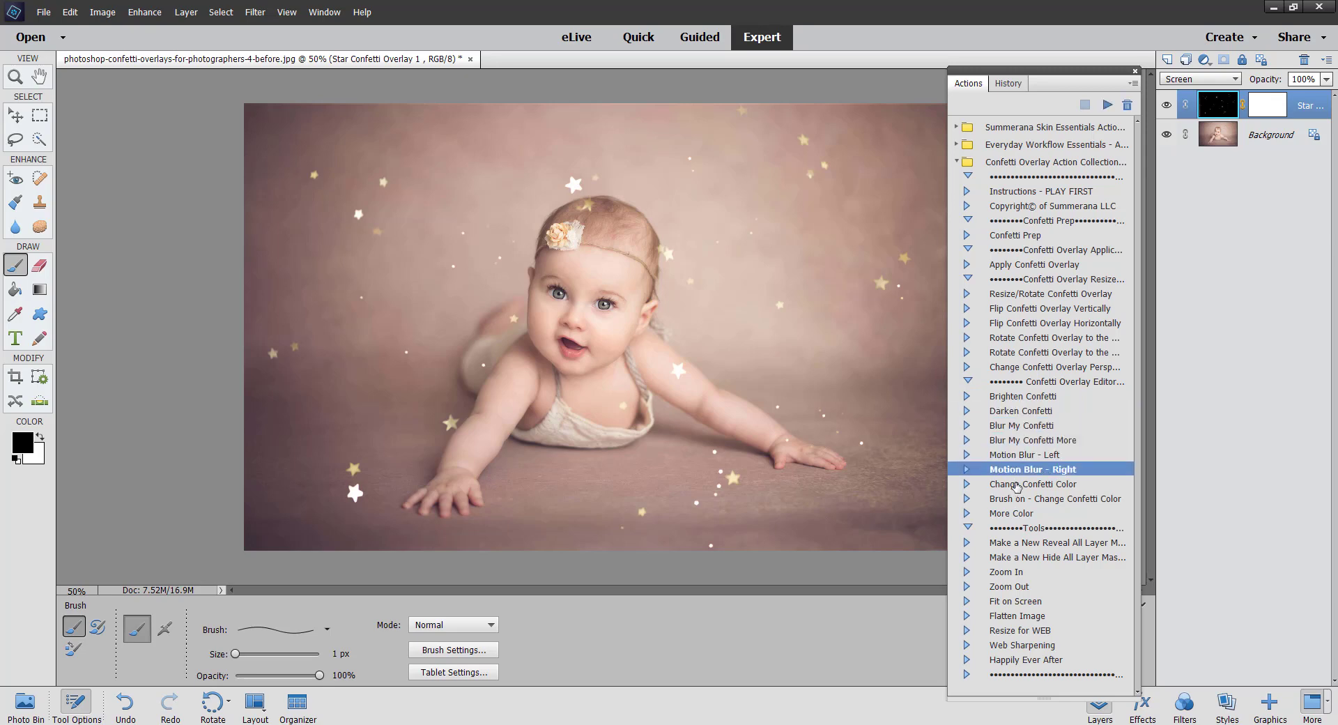
# Step: Run the Change Confetti Color action on the overlay layer and continue past its prompt
pyautogui.click(1016, 484)
pyautogui.click(1107, 104)
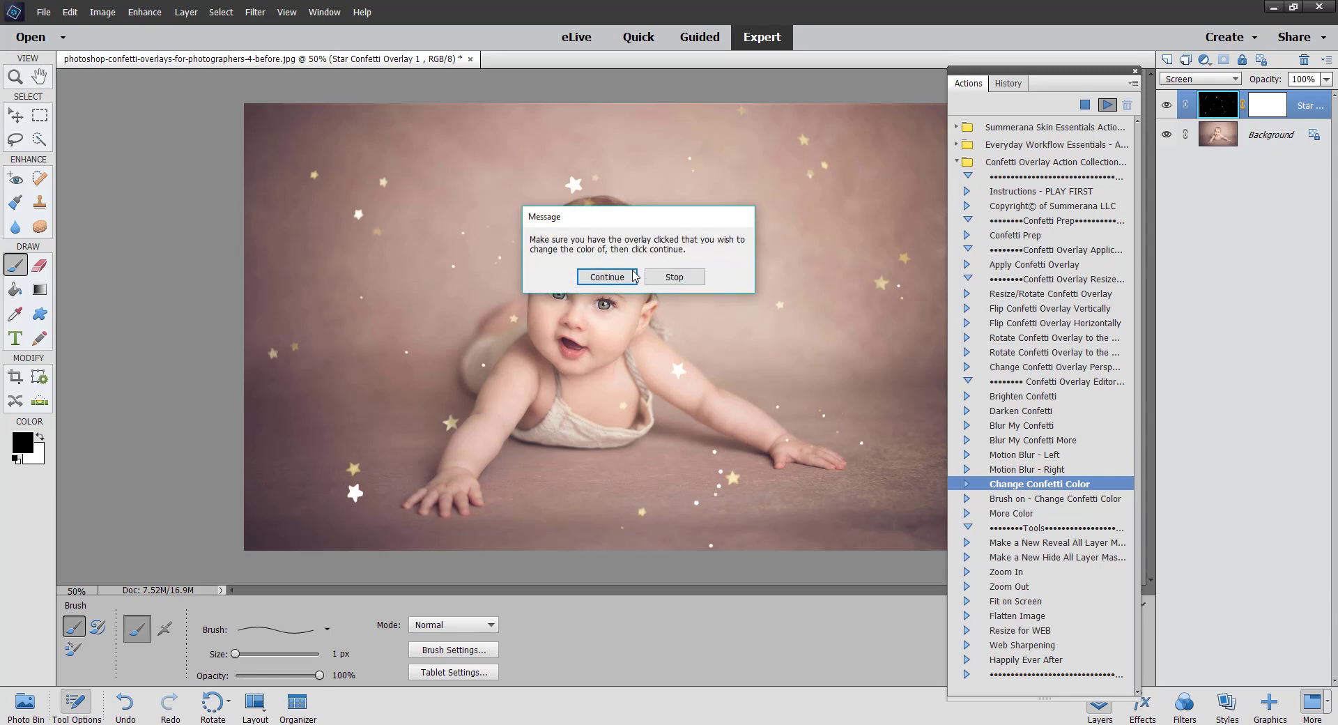
pyautogui.click(634, 275)
pyautogui.click(681, 300)
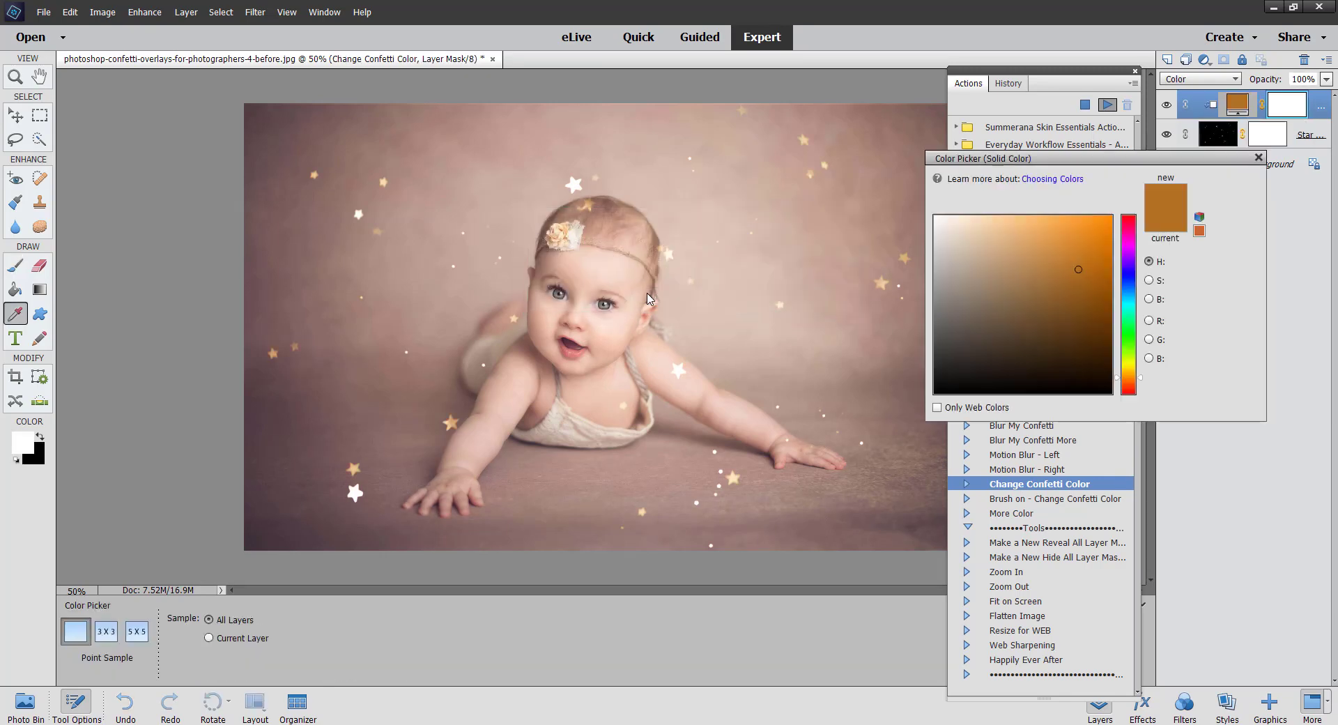
# Step: Set the confetti color to e4a095 by sampling the baby's skin tone and confirm the color picker
pyautogui.moveTo(1095, 160); pyautogui.dragTo(1067, 230)
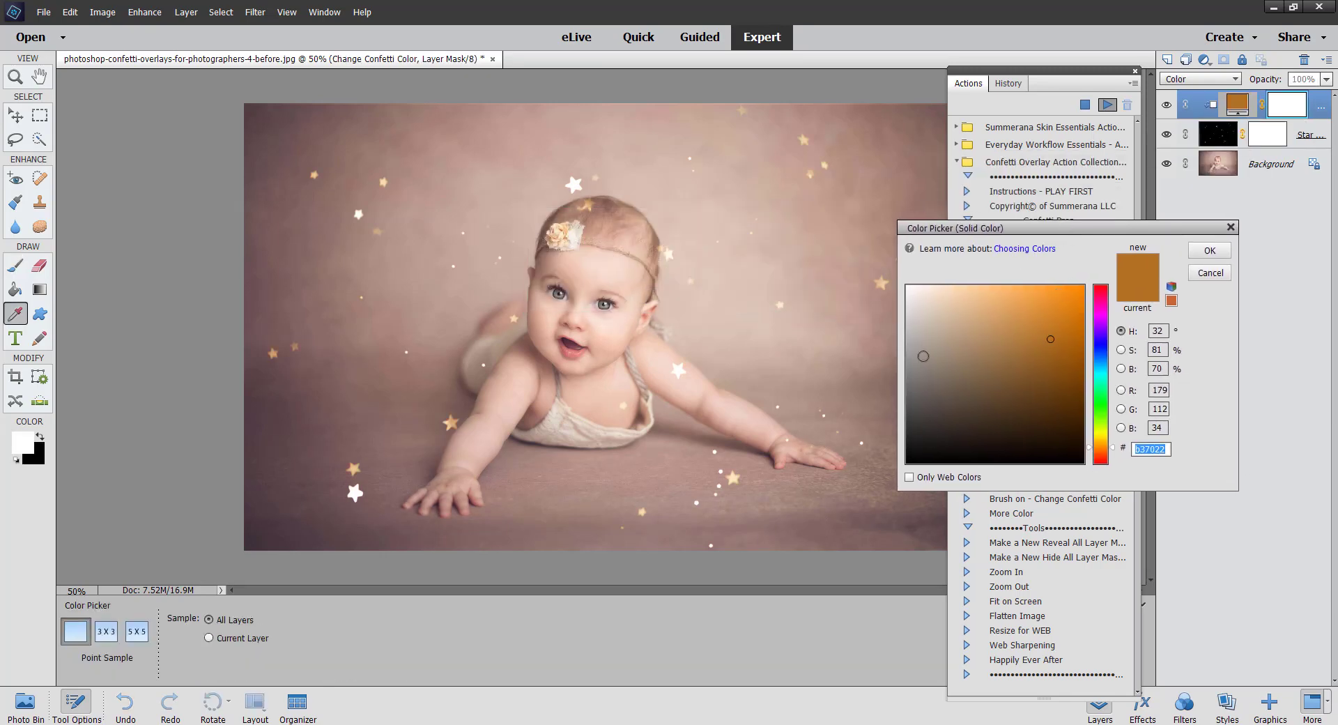
pyautogui.click(564, 230)
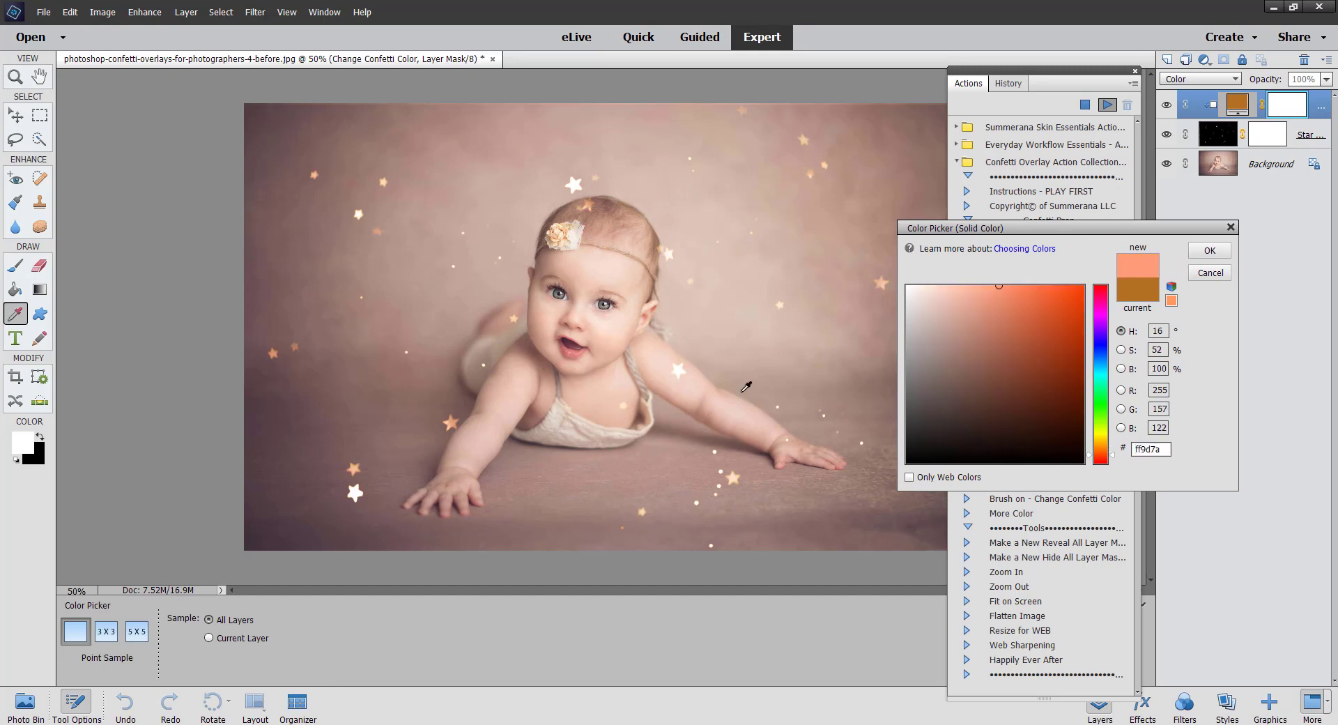
pyautogui.click(578, 348)
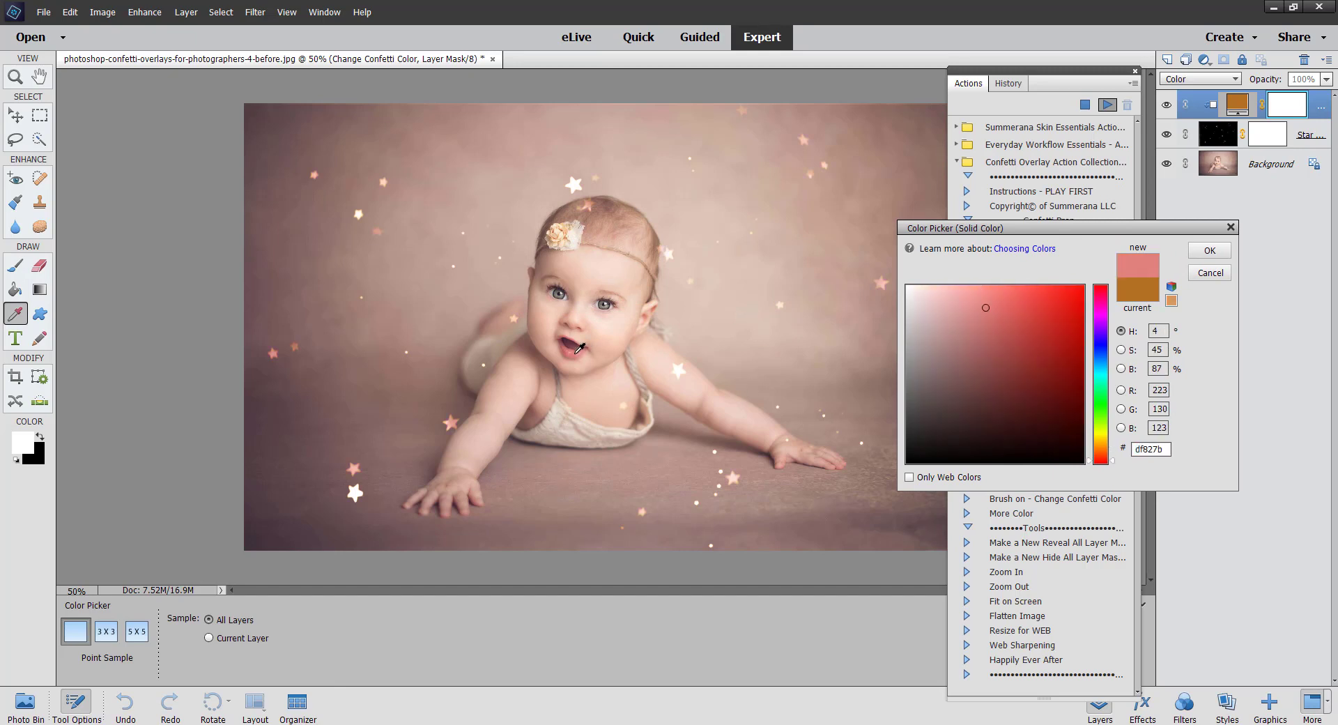
pyautogui.click(559, 429)
pyautogui.moveTo(1016, 446); pyautogui.dragTo(781, 529)
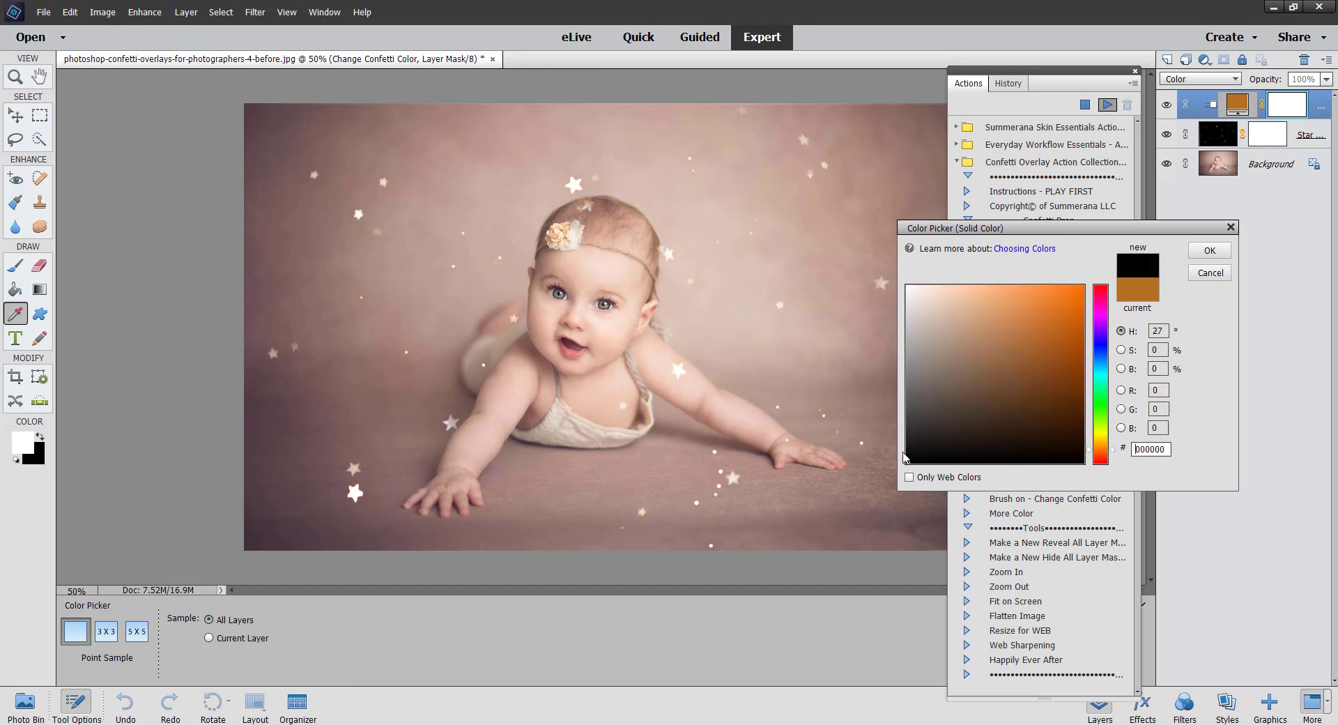
pyautogui.click(1018, 342)
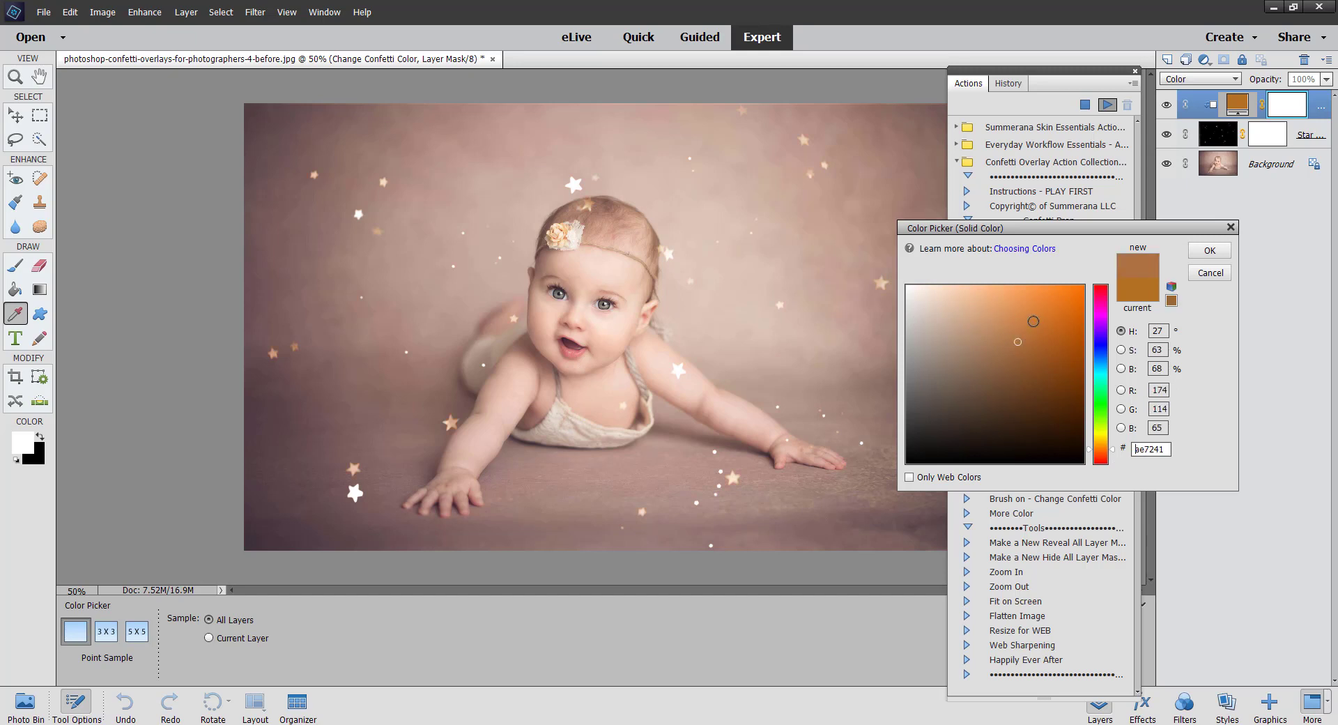
pyautogui.moveTo(1106, 325); pyautogui.dragTo(1106, 300)
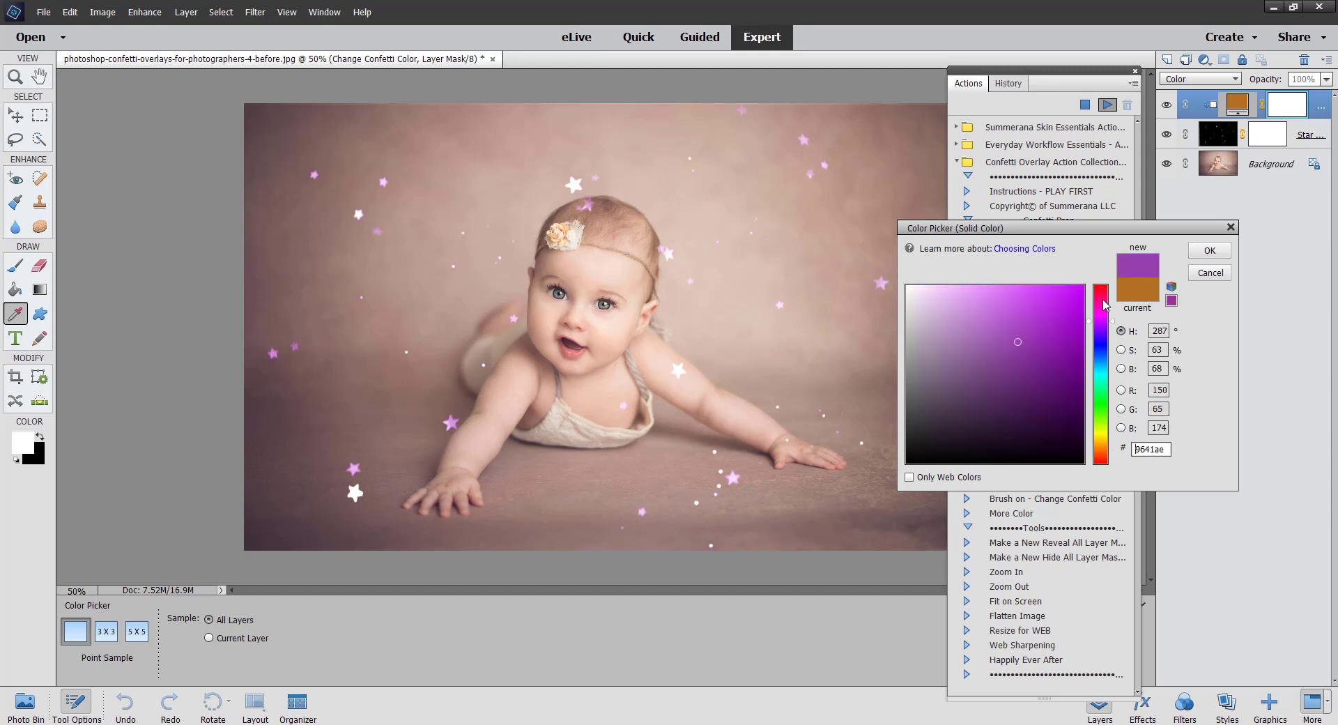
pyautogui.click(1101, 388)
pyautogui.moveTo(967, 368); pyautogui.dragTo(970, 343)
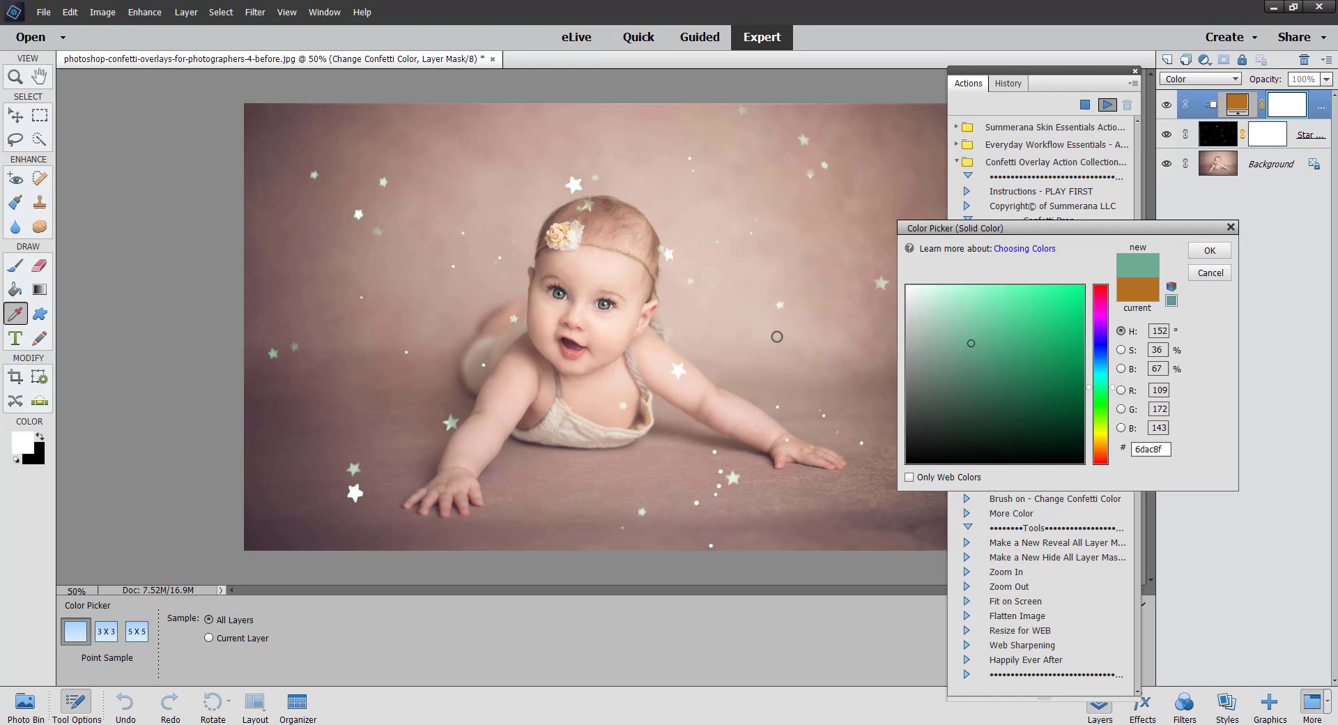
pyautogui.click(572, 350)
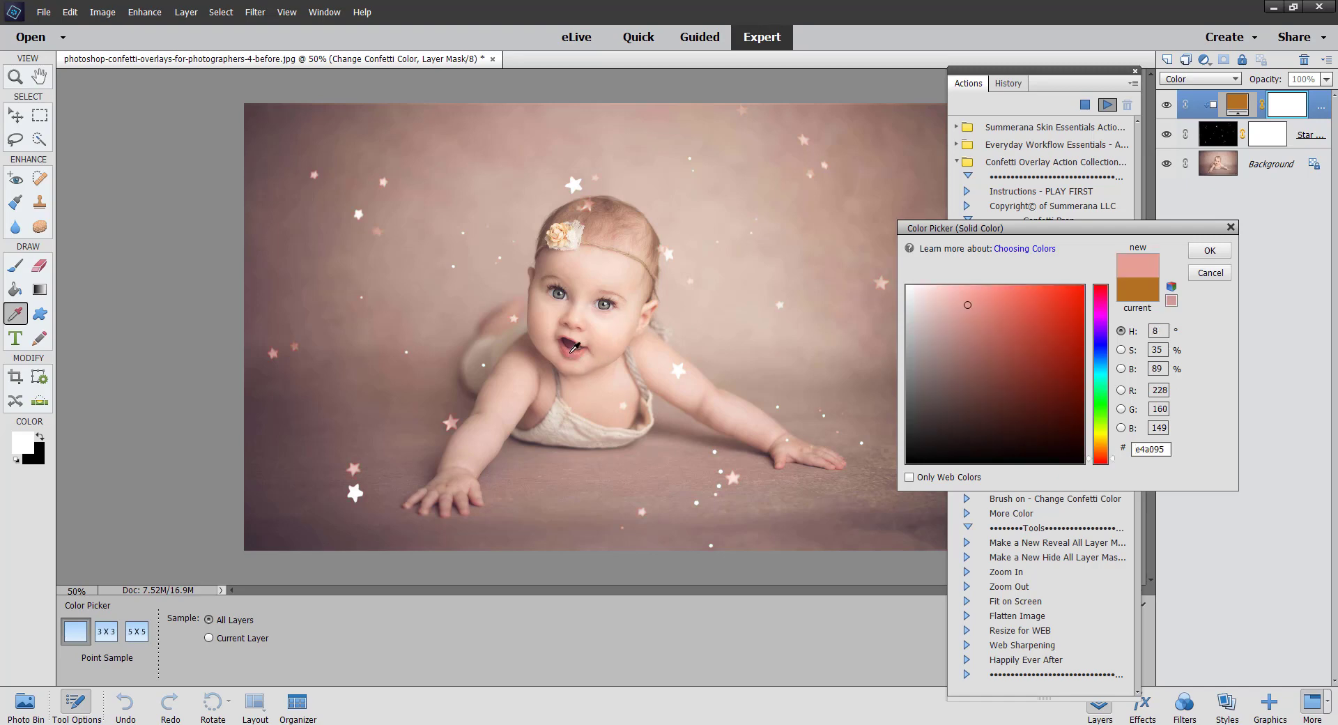
pyautogui.click(1208, 250)
# Step: Paint black with a 90 px brush on the overlay's layer mask to hide several stars near the baby
pyautogui.click(1033, 503)
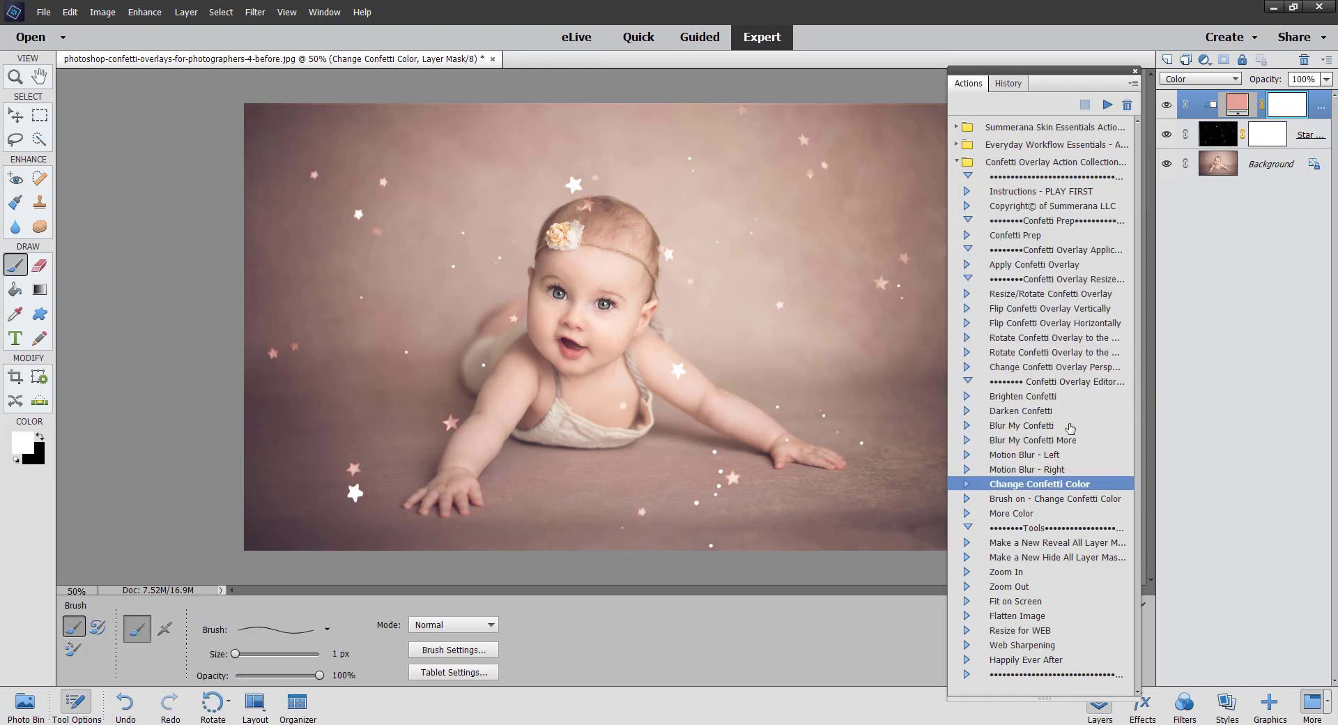
pyautogui.click(1227, 135)
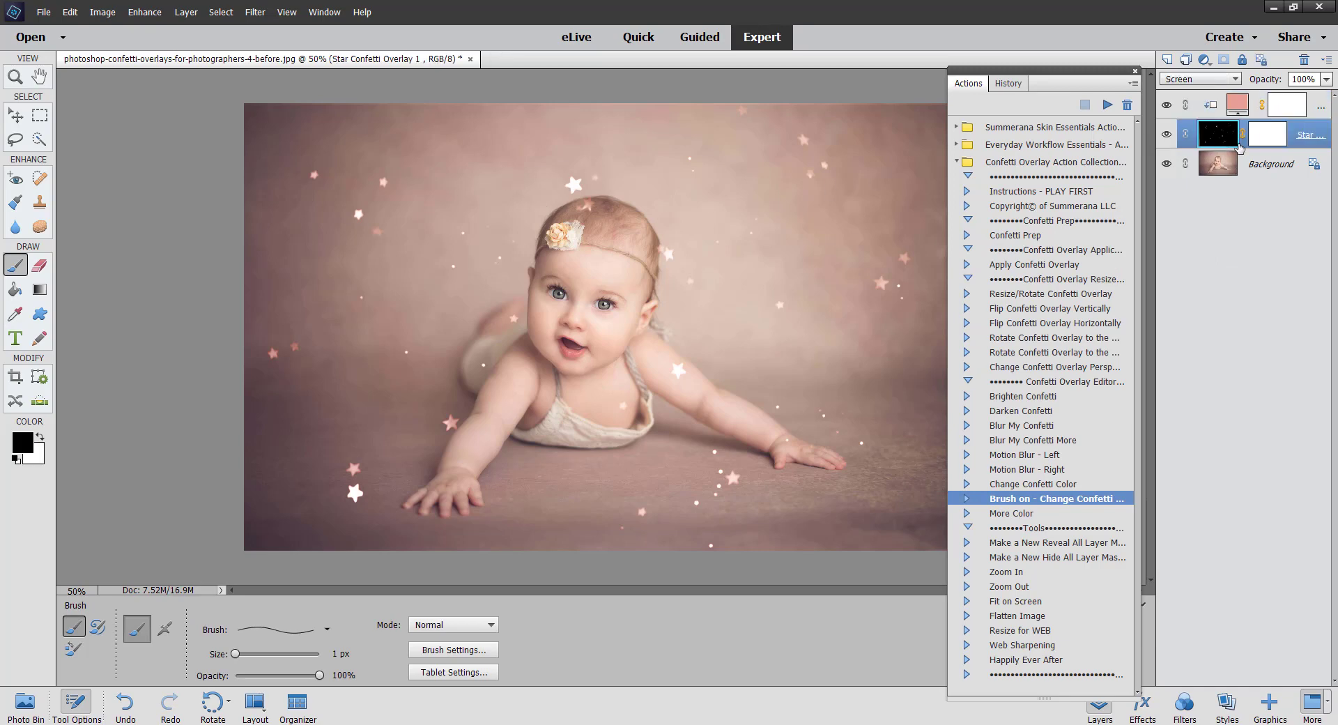
pyautogui.click(1270, 132)
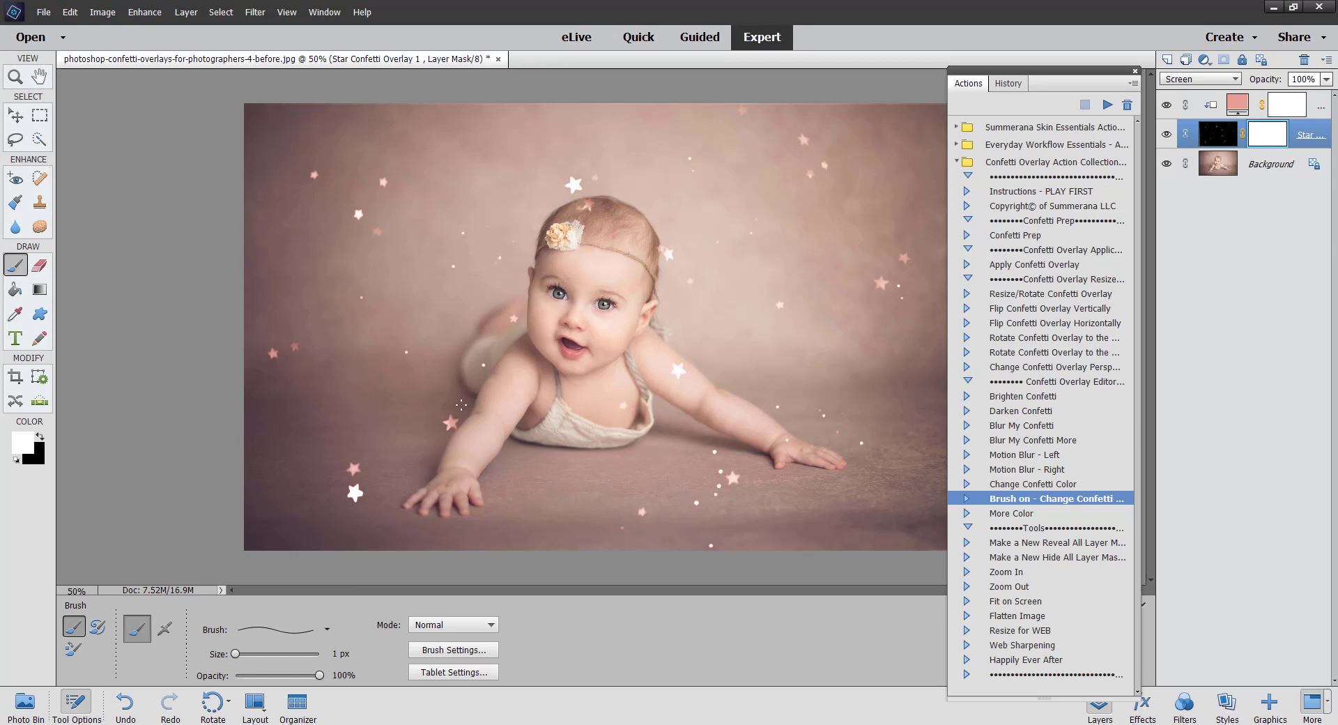
pyautogui.press(']')
pyautogui.press(']')
pyautogui.press(']')
pyautogui.press(']')
pyautogui.press(']')
pyautogui.press(']')
pyautogui.press(']')
pyautogui.press(']')
pyautogui.press(']')
pyautogui.press(']')
pyautogui.press(']')
pyautogui.press(']')
pyautogui.press(']')
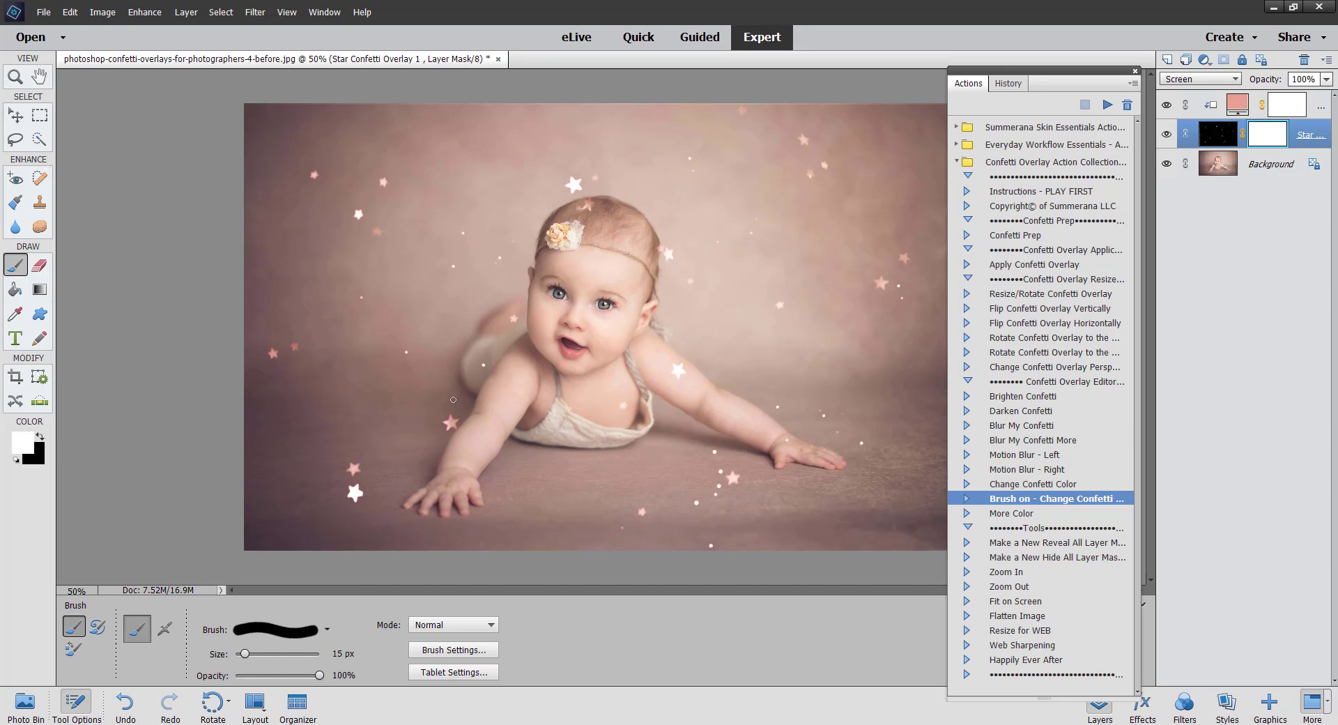
pyautogui.press(']')
pyautogui.press(']')
pyautogui.press(']')
pyautogui.press(']')
pyautogui.click(39, 437)
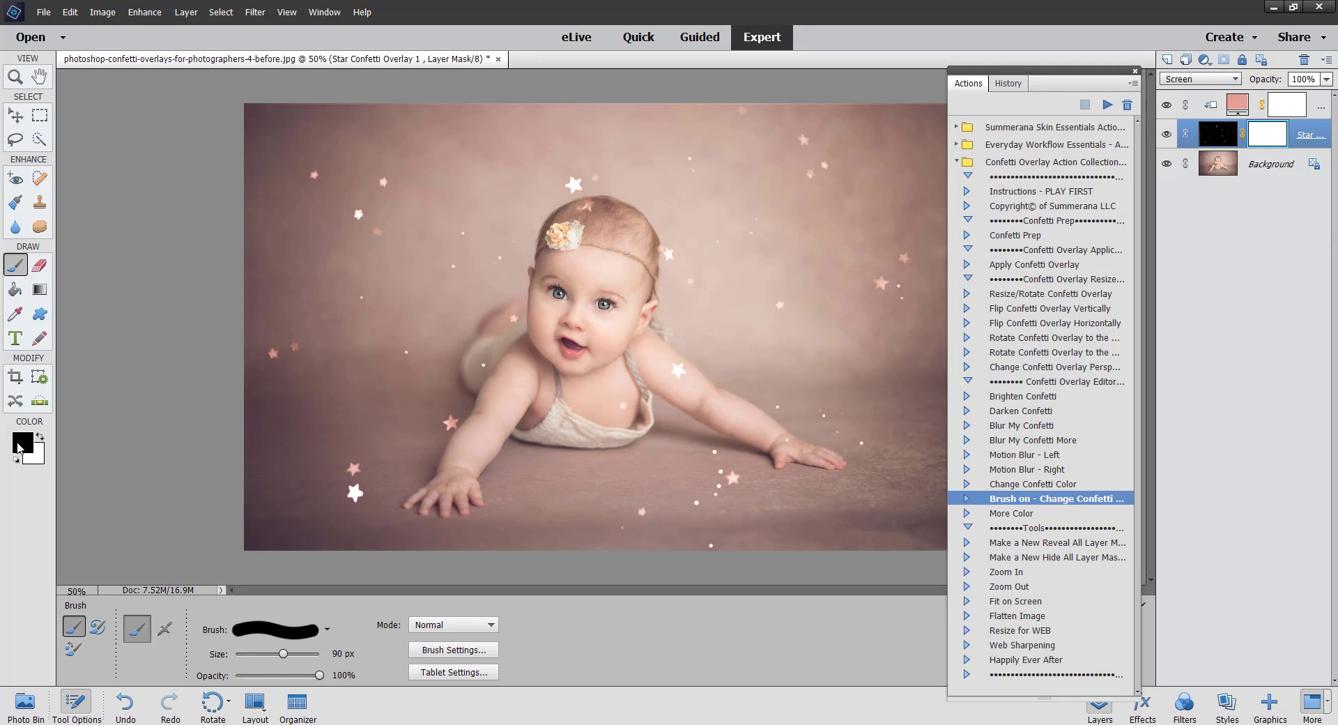
pyautogui.click(617, 401)
pyautogui.click(781, 436)
pyautogui.click(689, 372)
pyautogui.click(586, 205)
# Step: Merge the confetti color layer down into the Star Confetti Overlay 1 layer
pyautogui.click(15, 115)
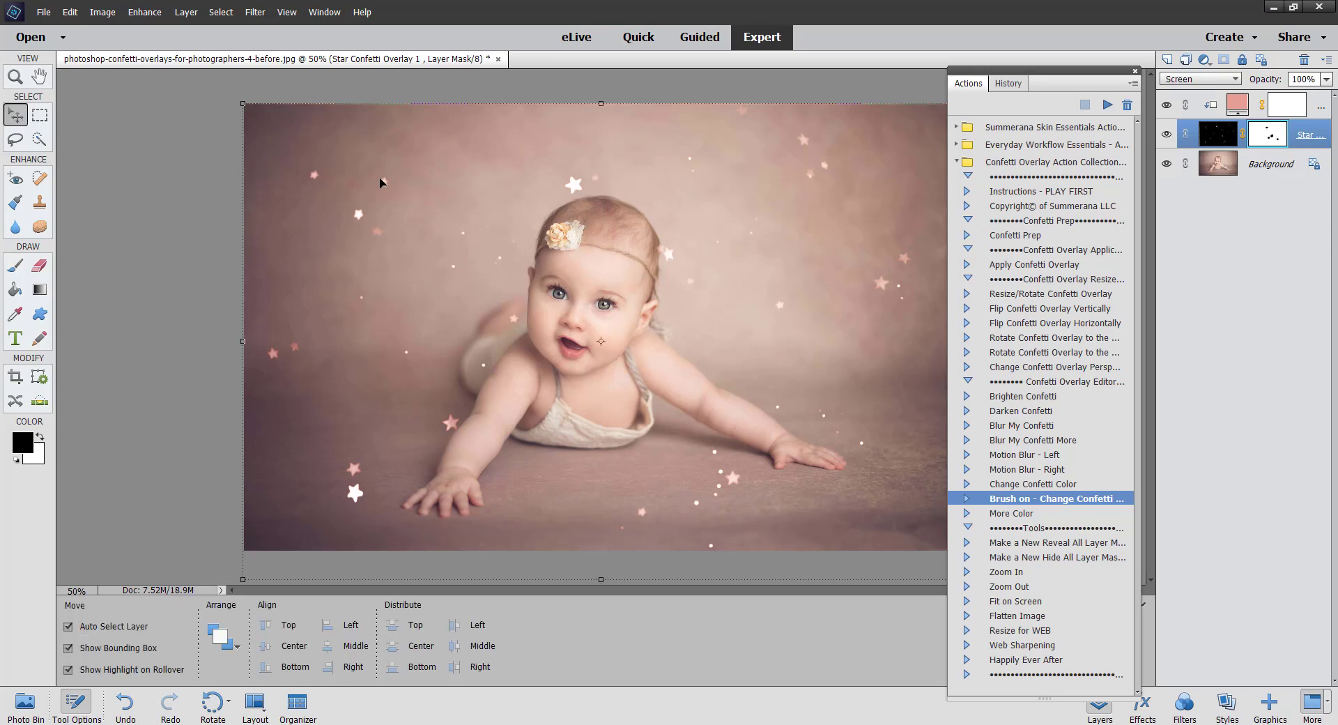
pyautogui.click(1320, 108)
pyautogui.rightClick(1319, 108)
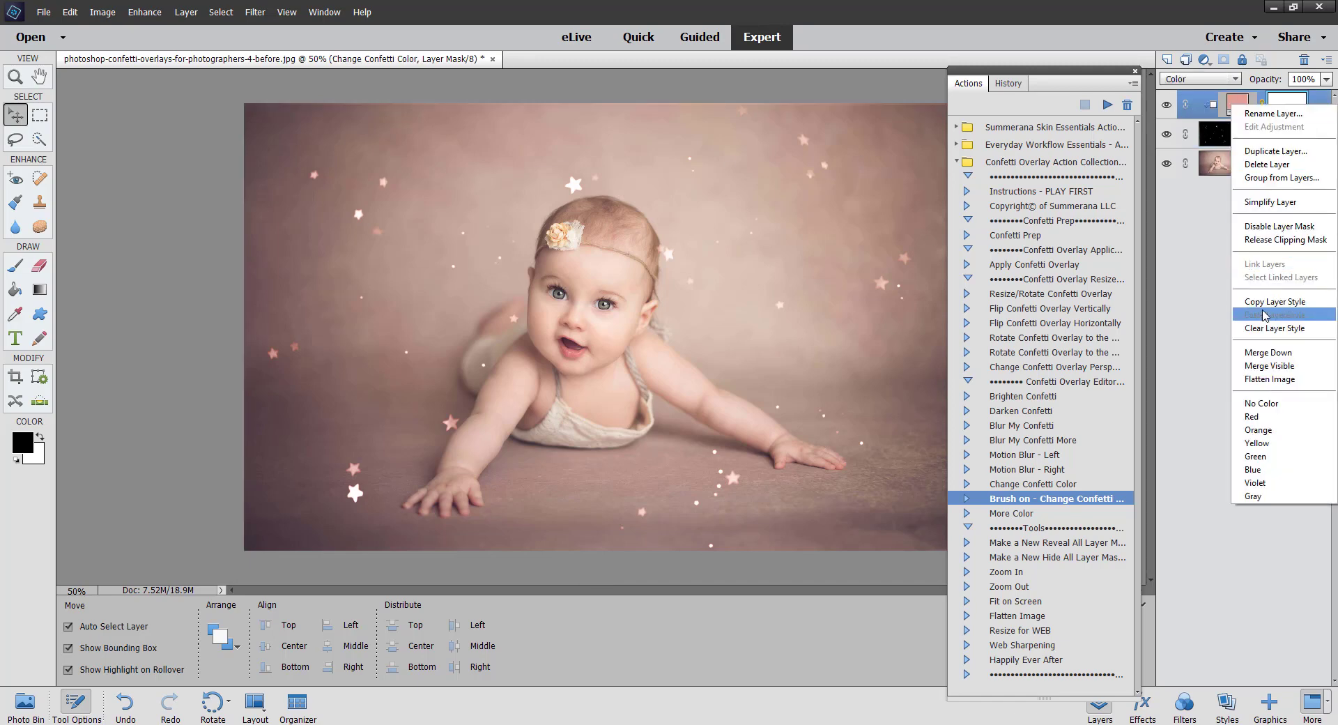
pyautogui.click(1275, 354)
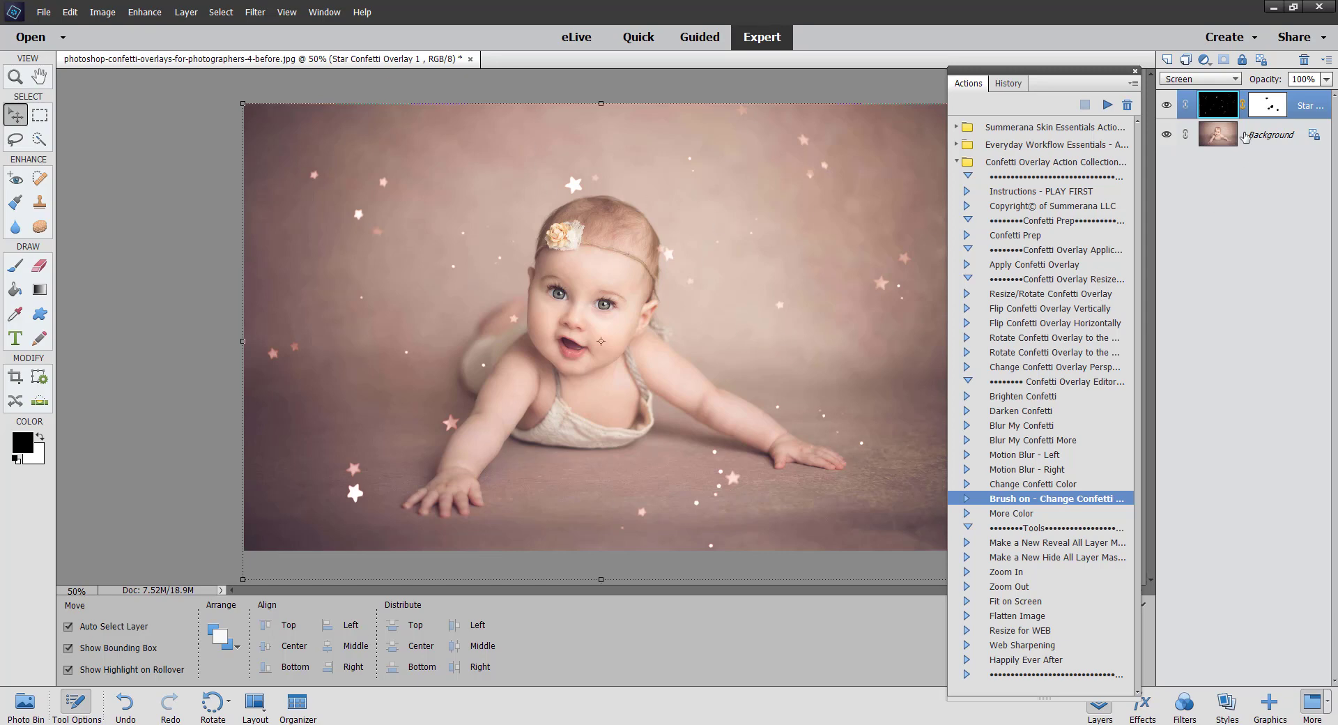
pyautogui.click(17, 140)
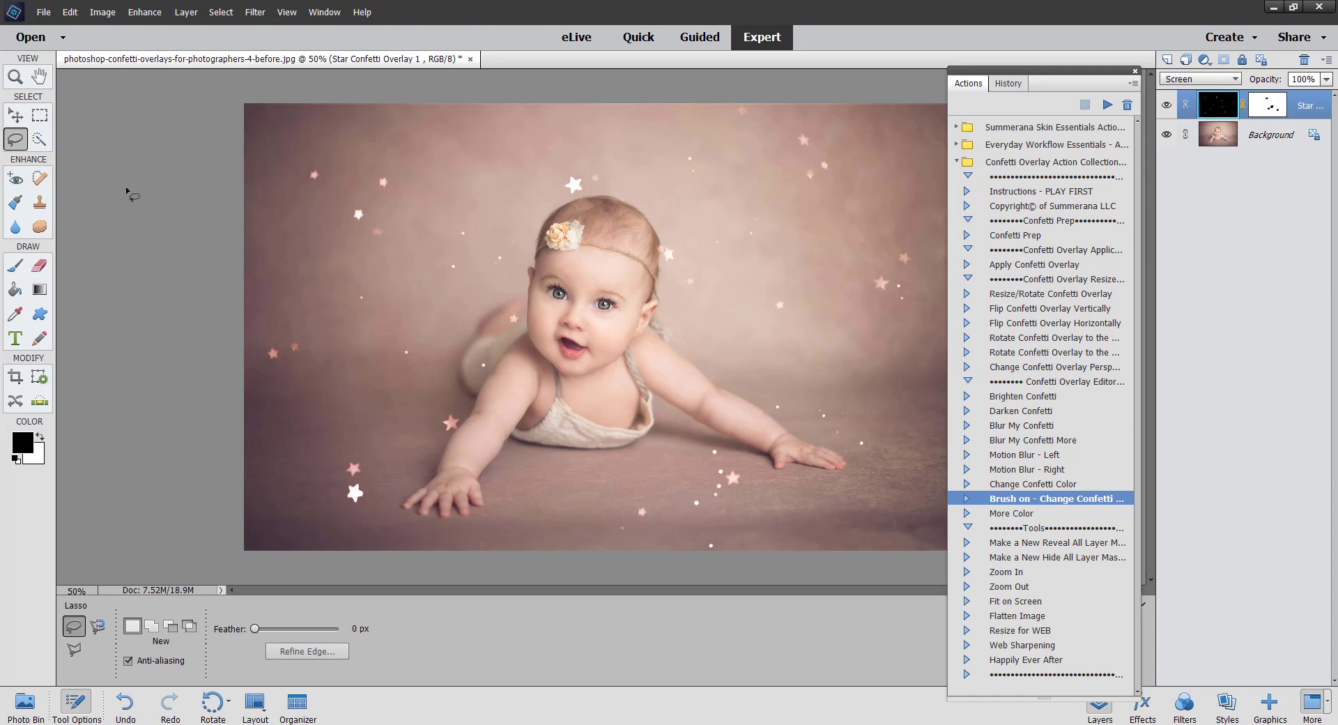
pyautogui.click(15, 266)
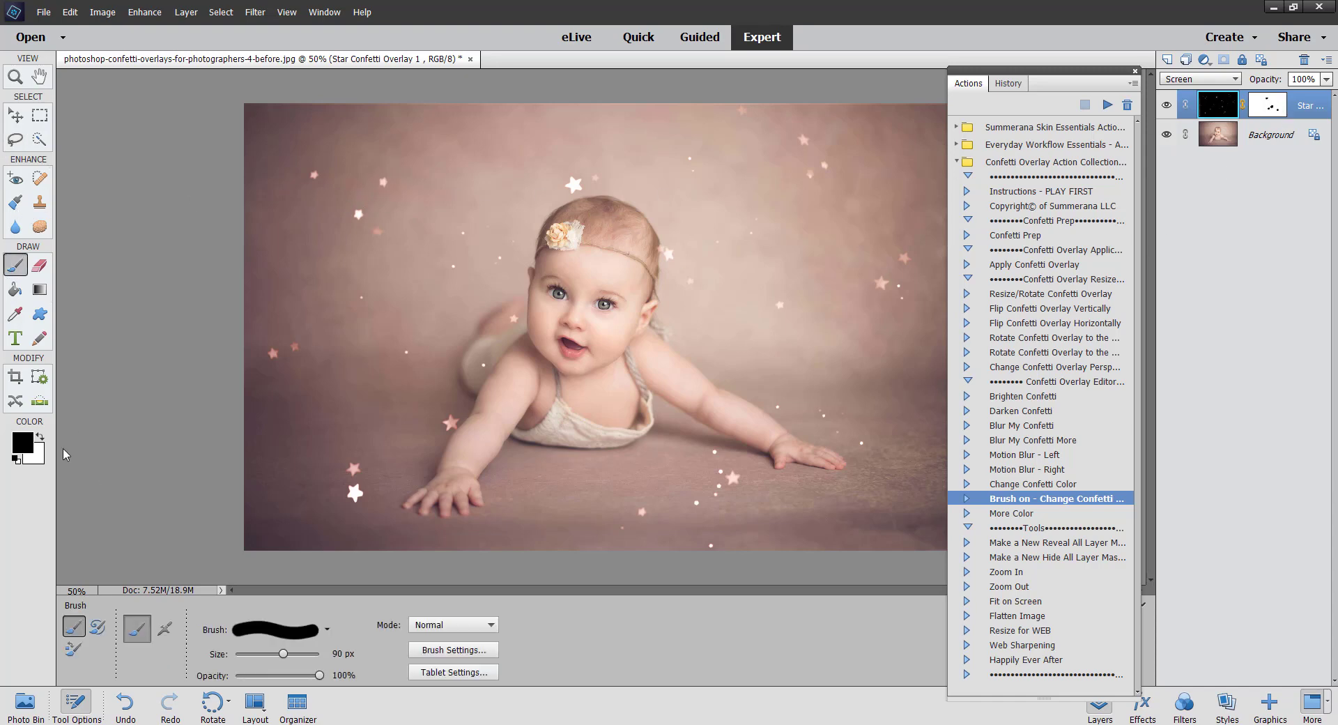
pyautogui.click(41, 438)
pyautogui.moveTo(660, 361); pyautogui.dragTo(621, 382)
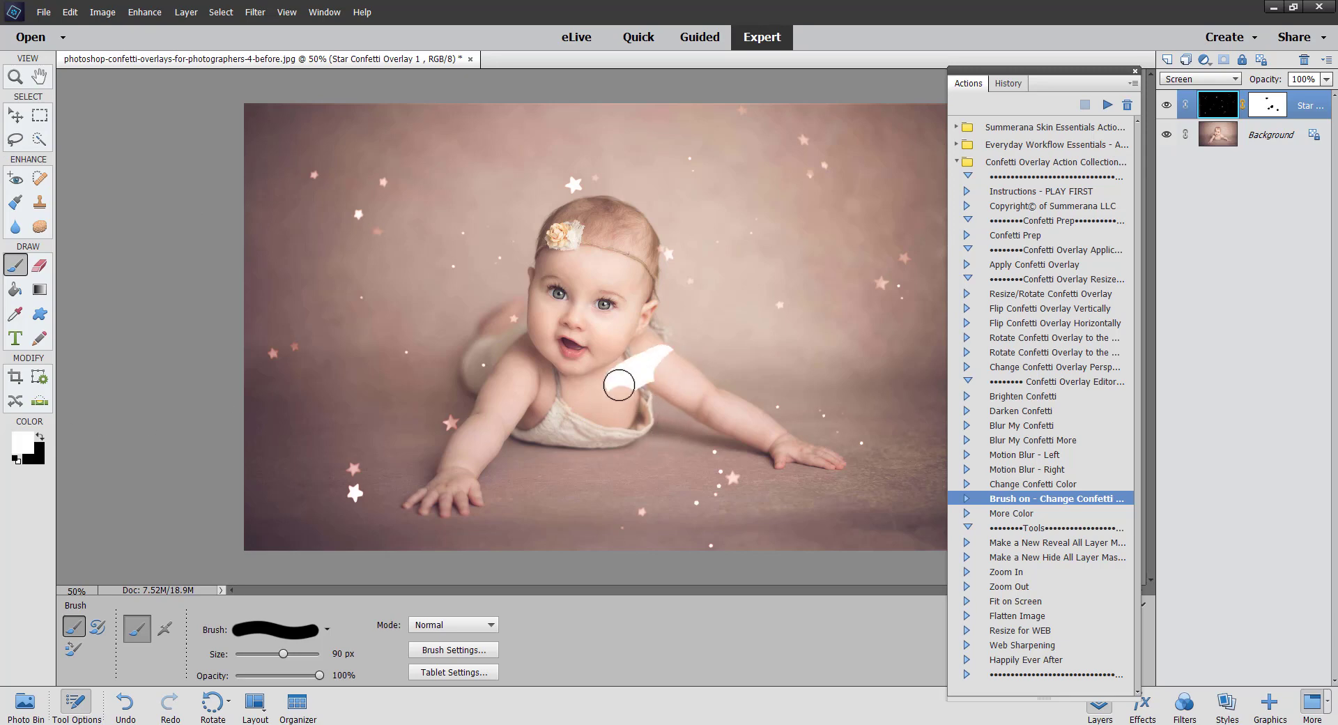
pyautogui.click(70, 12)
pyautogui.click(91, 27)
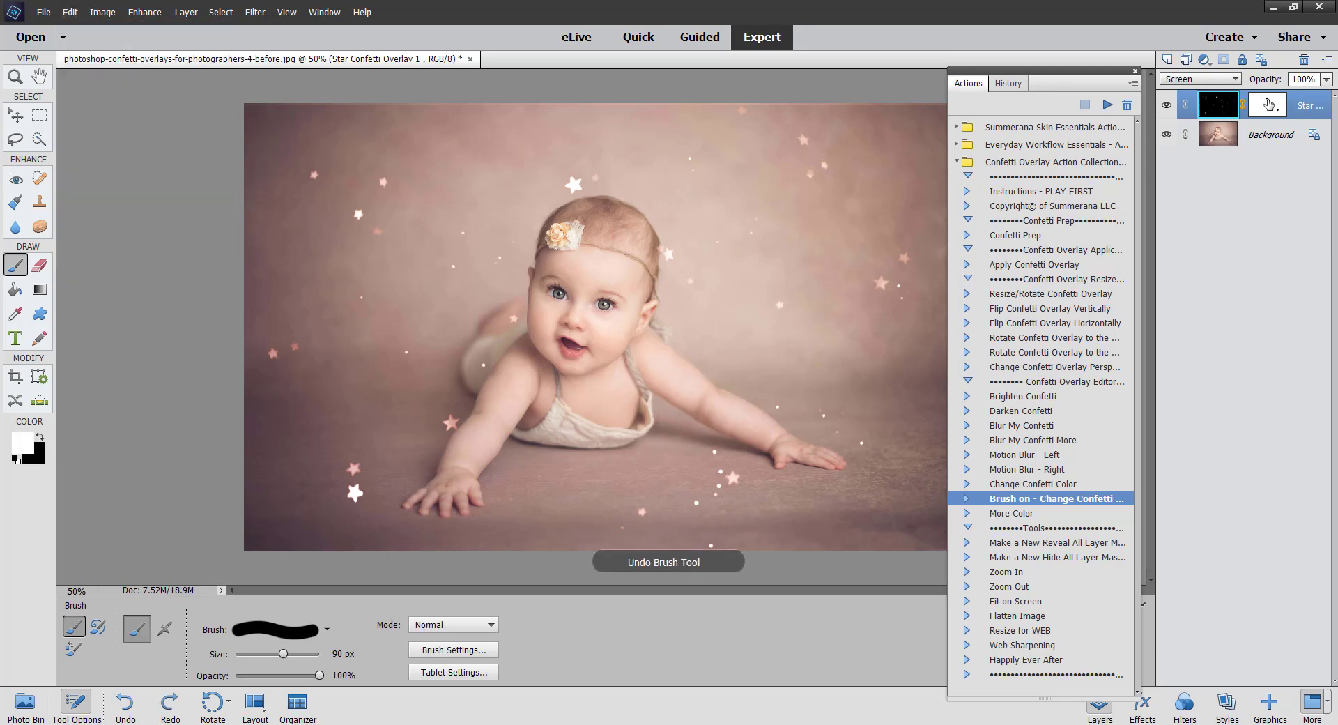
pyautogui.press('x')
pyautogui.click(41, 438)
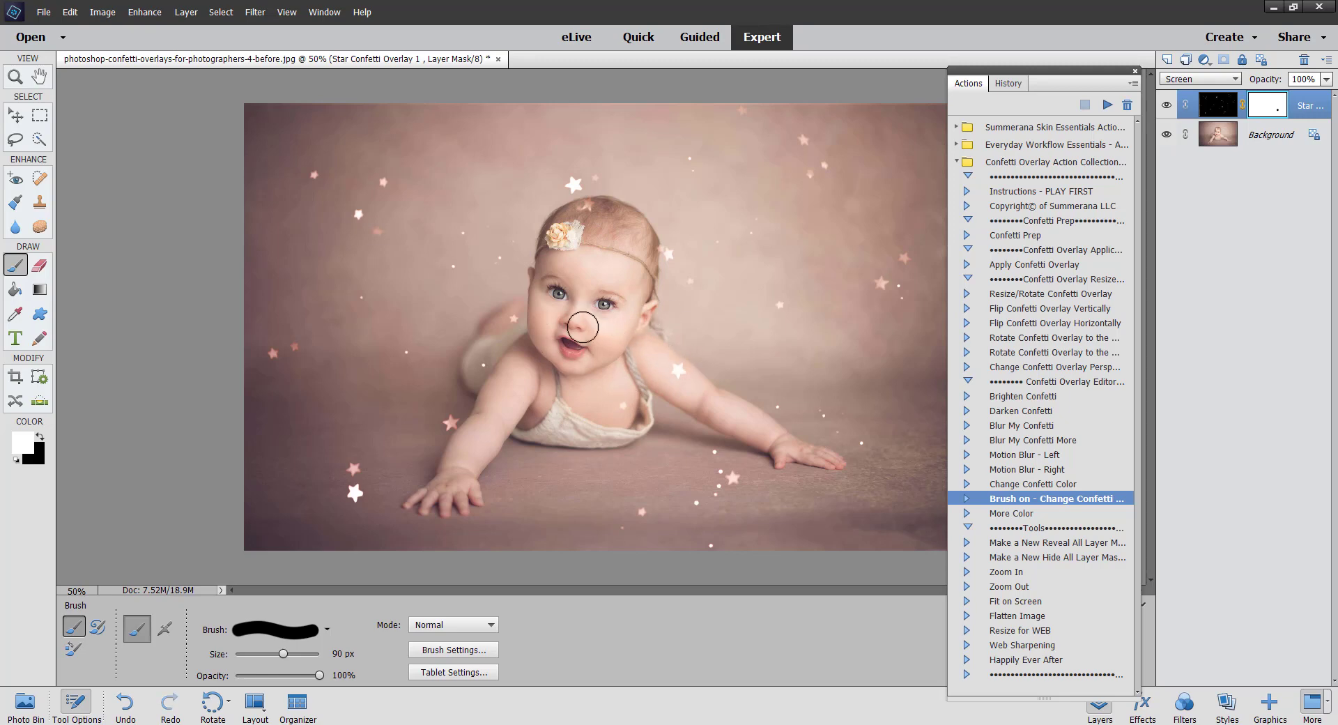
# Step: Lasso the star on the baby's headband and move it with Free Transform up and to the left of her head
pyautogui.click(15, 115)
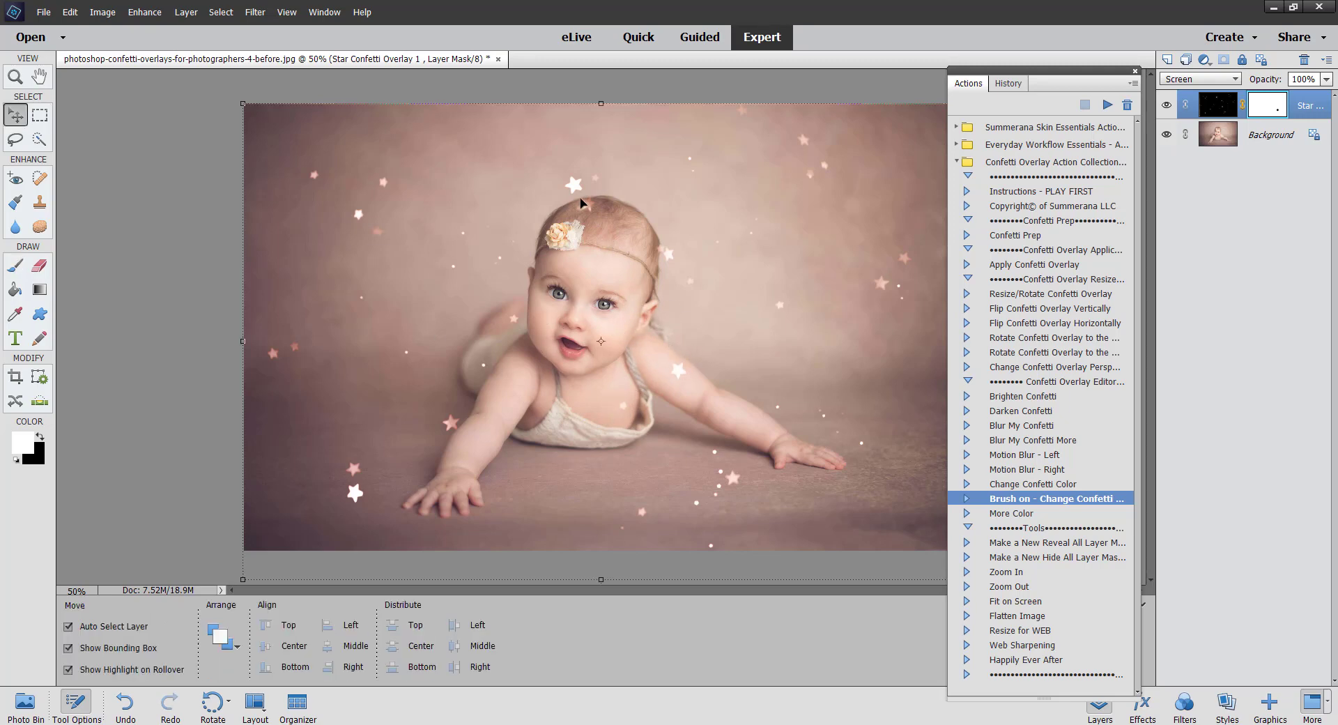
pyautogui.click(24, 138)
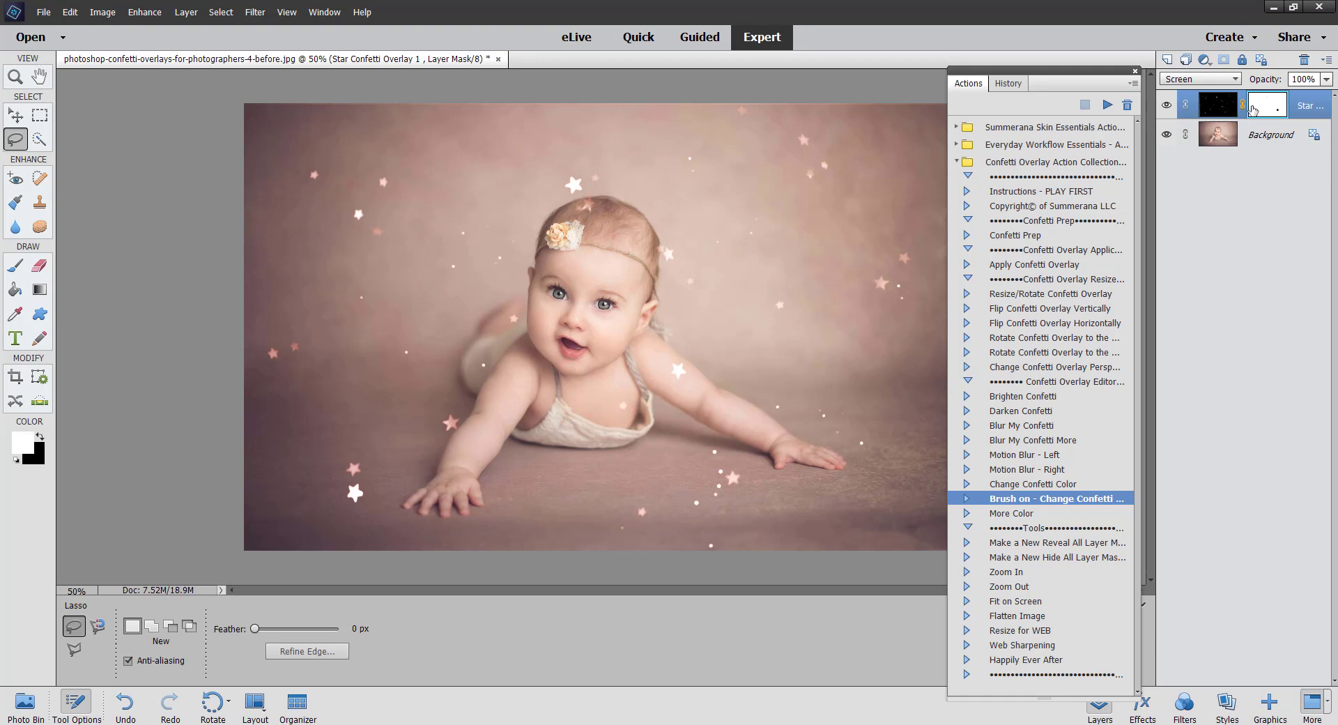
pyautogui.click(1215, 108)
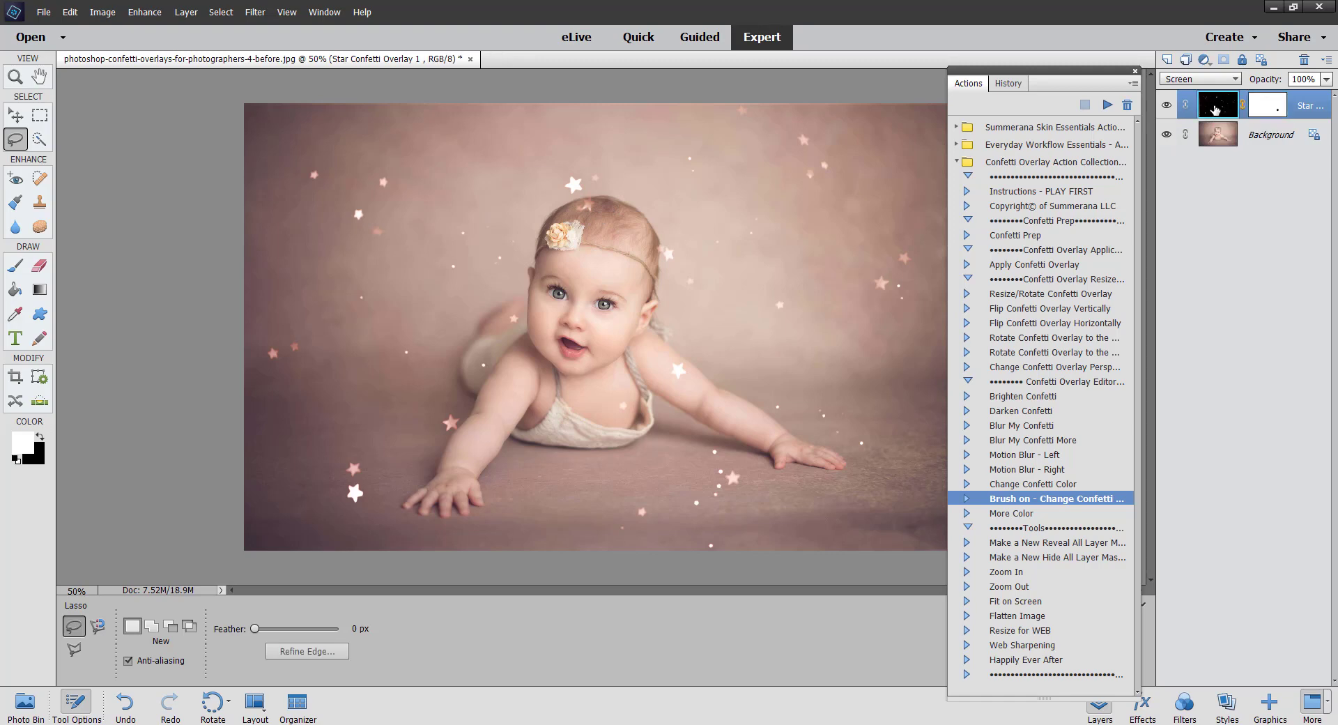
pyautogui.moveTo(601, 199)
pyautogui.mouseDown()
pyautogui.moveTo(586, 192)
pyautogui.moveTo(572, 214)
pyautogui.moveTo(602, 222)
pyautogui.moveTo(599, 202)
pyautogui.mouseUp()
pyautogui.rightClick(596, 237)
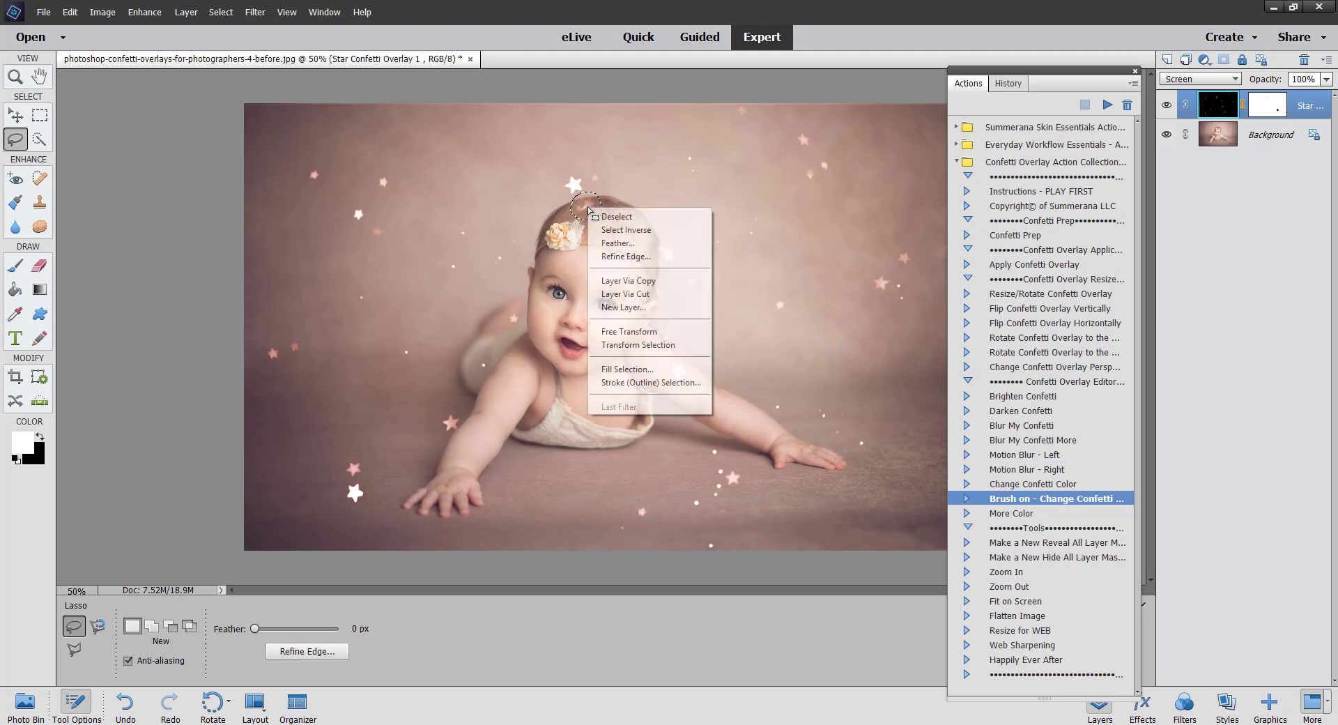
pyautogui.click(631, 334)
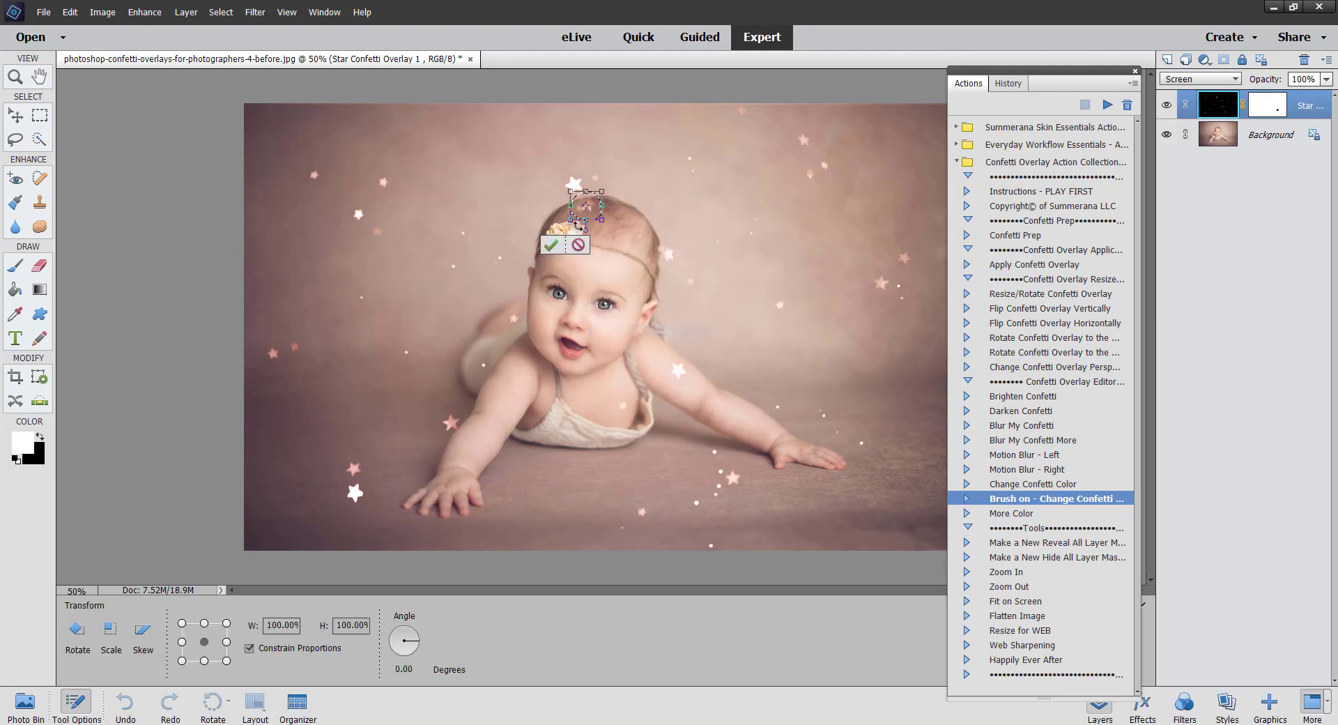
pyautogui.moveTo(590, 207); pyautogui.dragTo(521, 187)
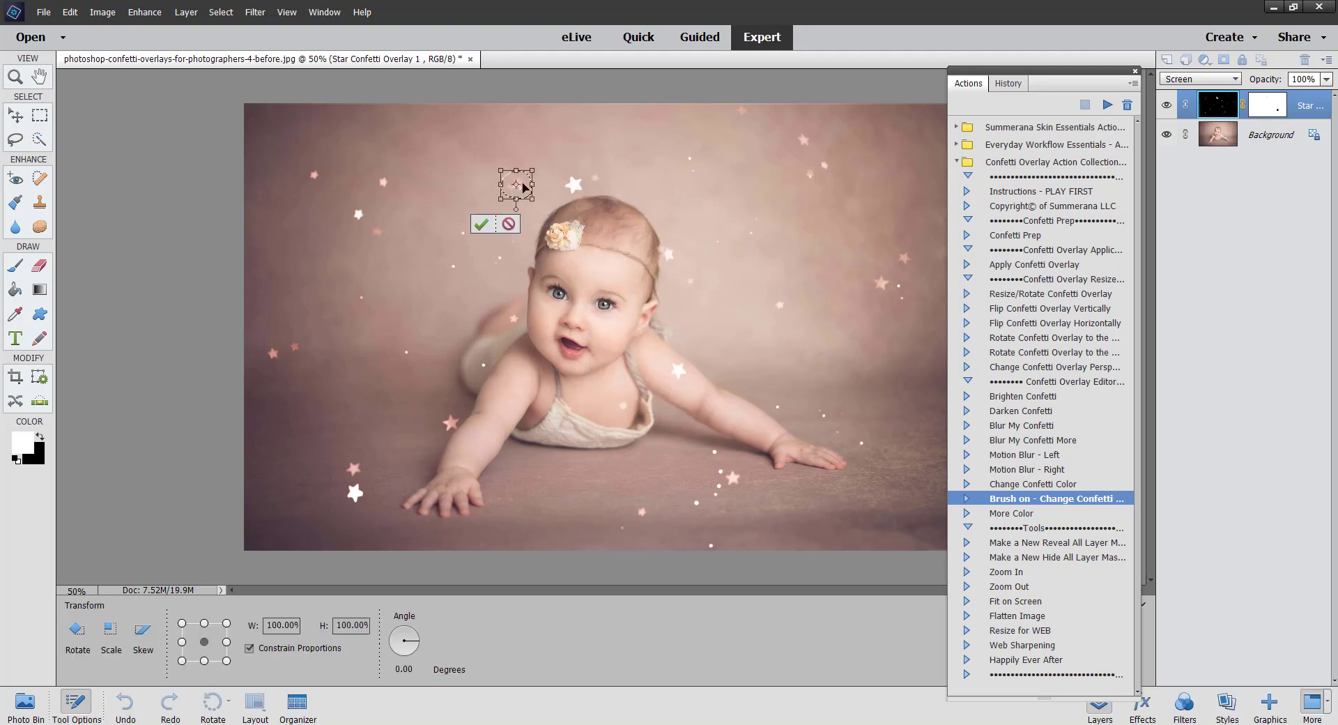
pyautogui.click(484, 225)
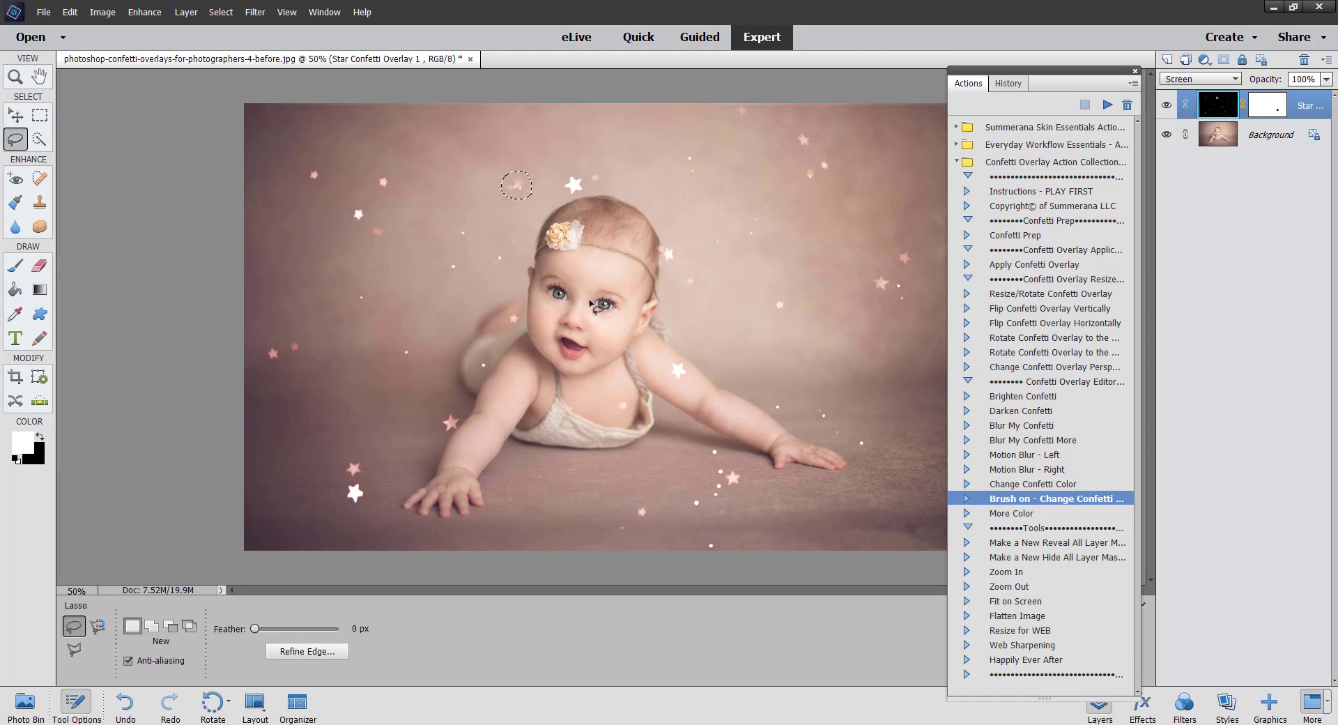
# Step: Lasso the star on the baby's chest, move it with Free Transform out to the background right of her shoulder, and deselect
pyautogui.moveTo(617, 416)
pyautogui.mouseDown()
pyautogui.moveTo(613, 404)
pyautogui.moveTo(714, 346)
pyautogui.moveTo(774, 274)
pyautogui.mouseUp()
pyautogui.rightClick(623, 407)
pyautogui.click(665, 530)
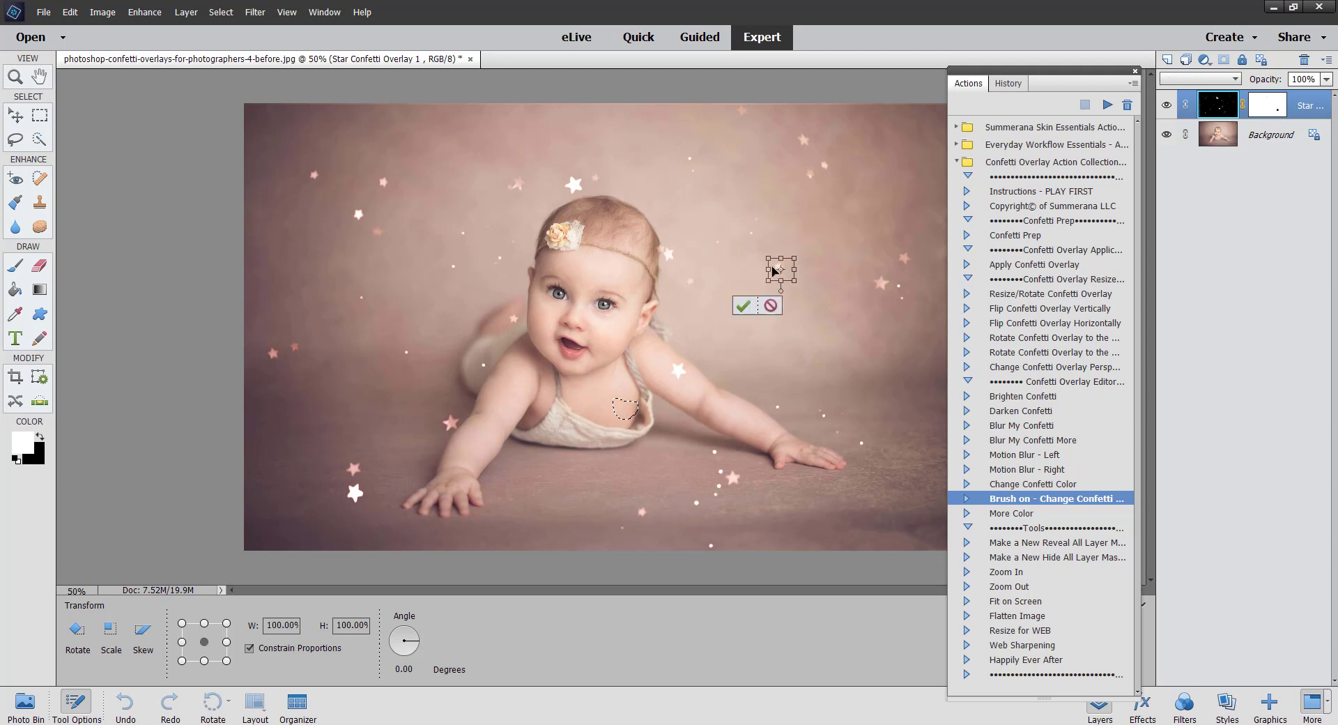
pyautogui.click(743, 306)
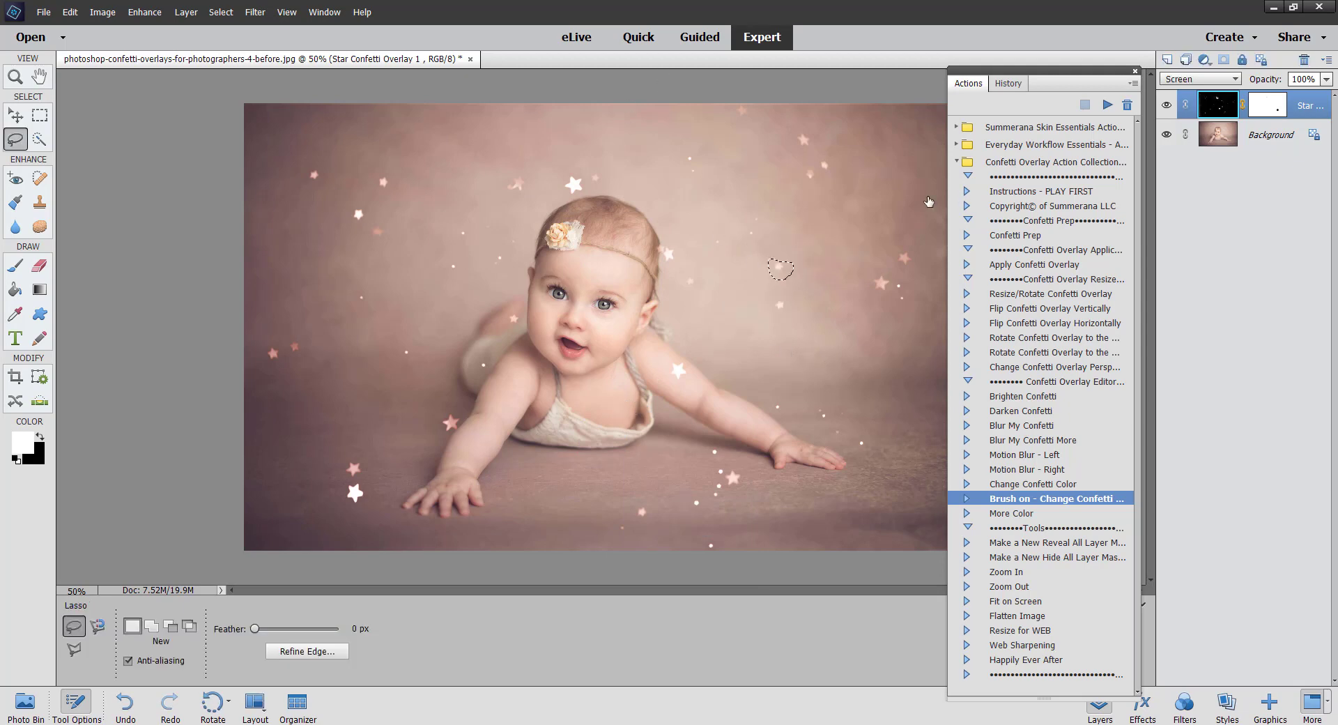
pyautogui.rightClick(740, 259)
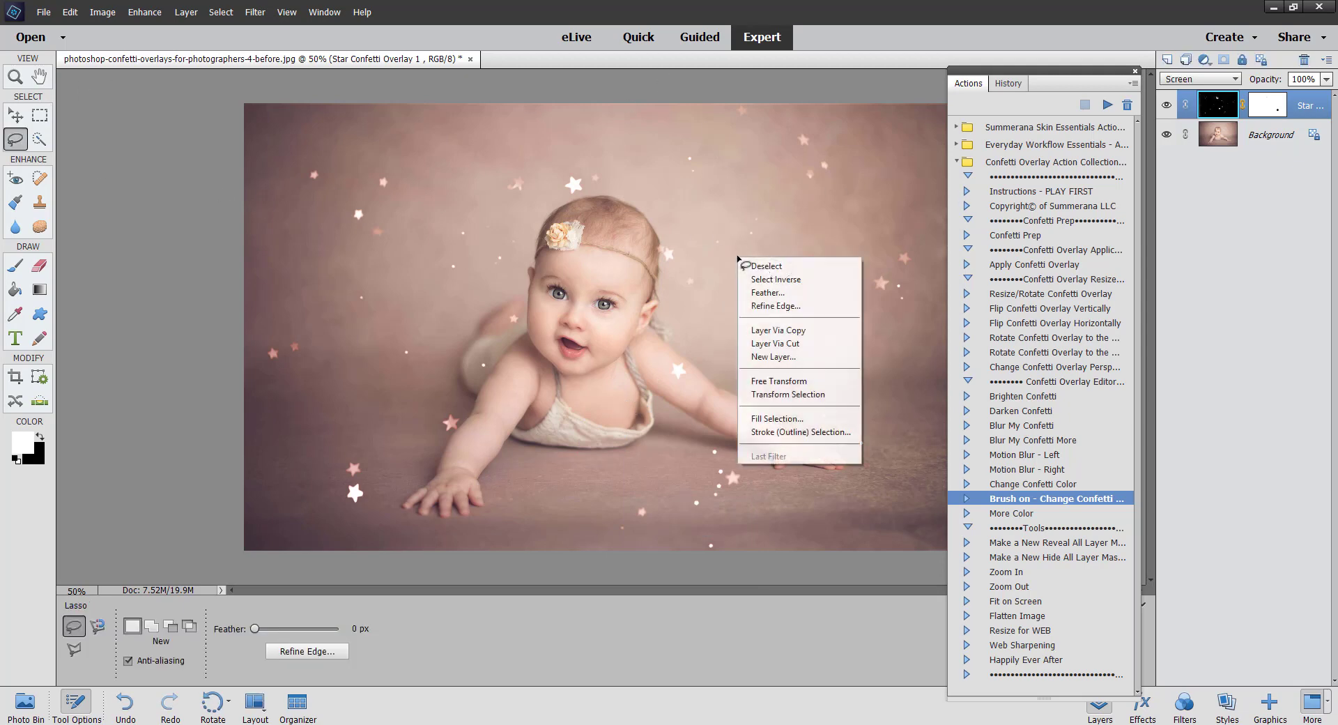
pyautogui.click(773, 267)
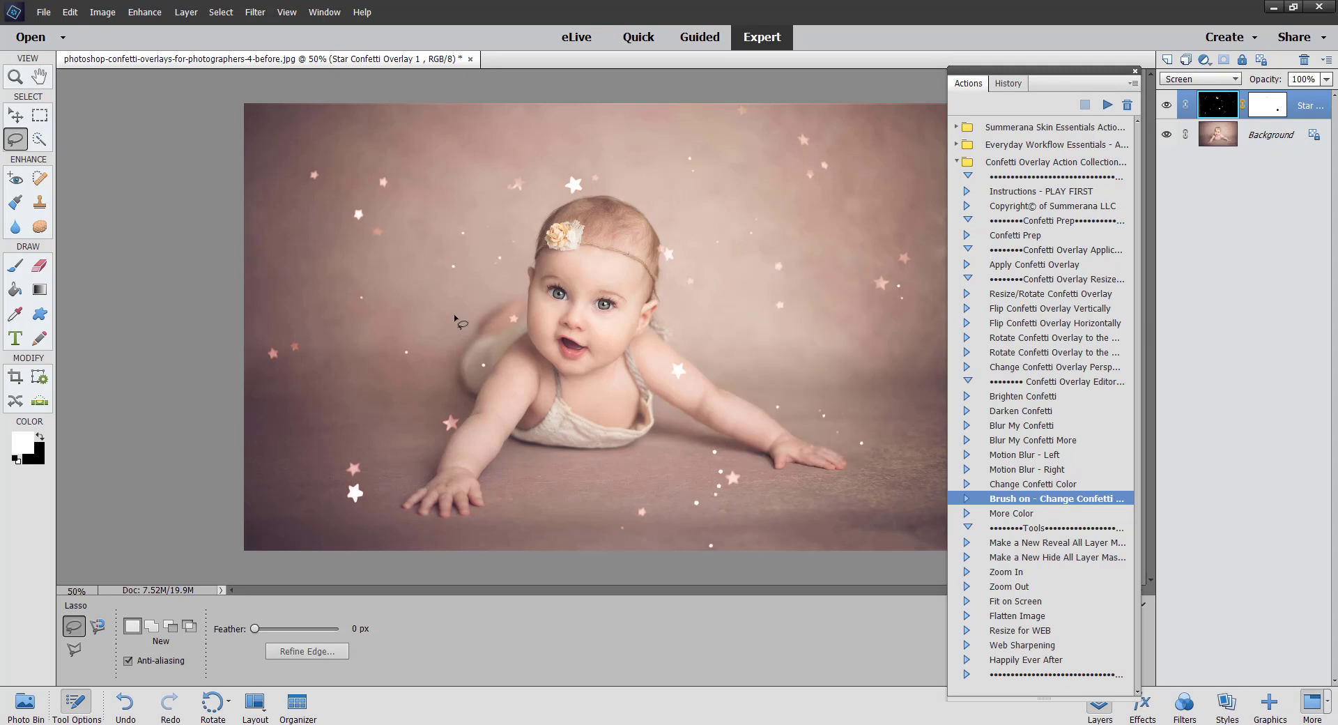
pyautogui.click(15, 115)
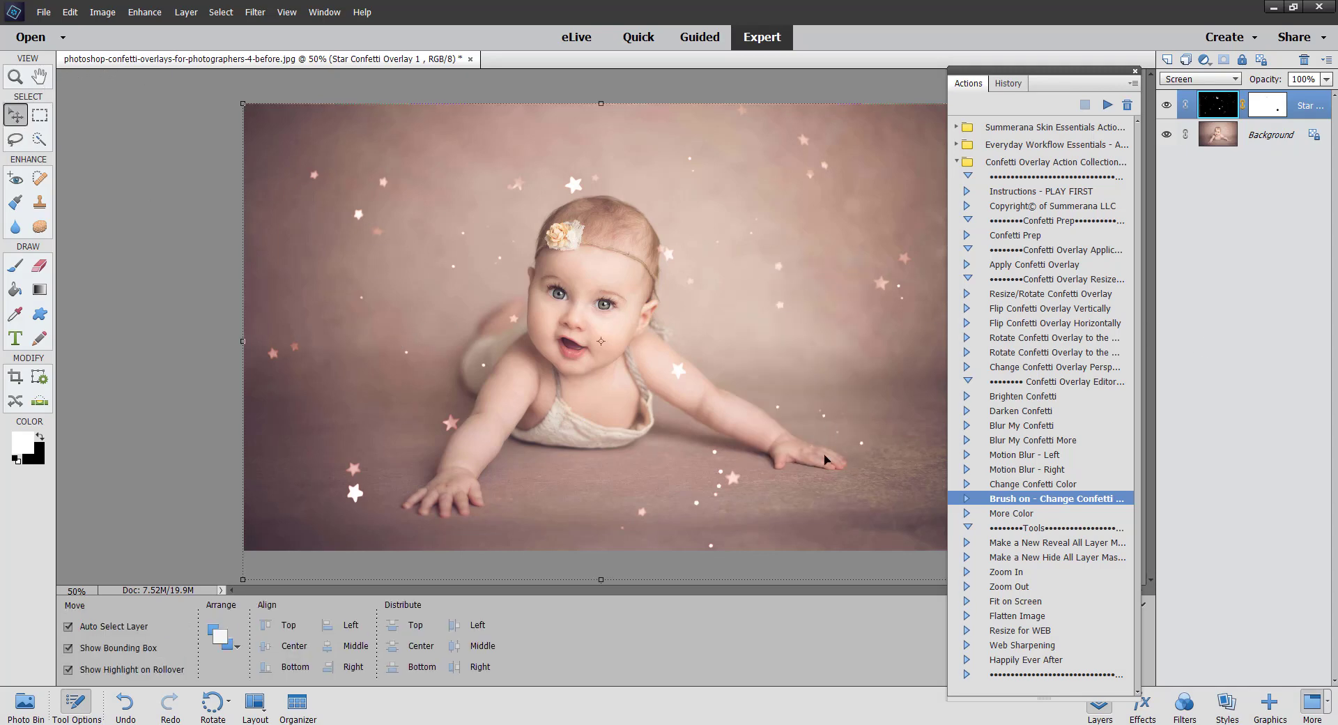
pyautogui.click(1016, 514)
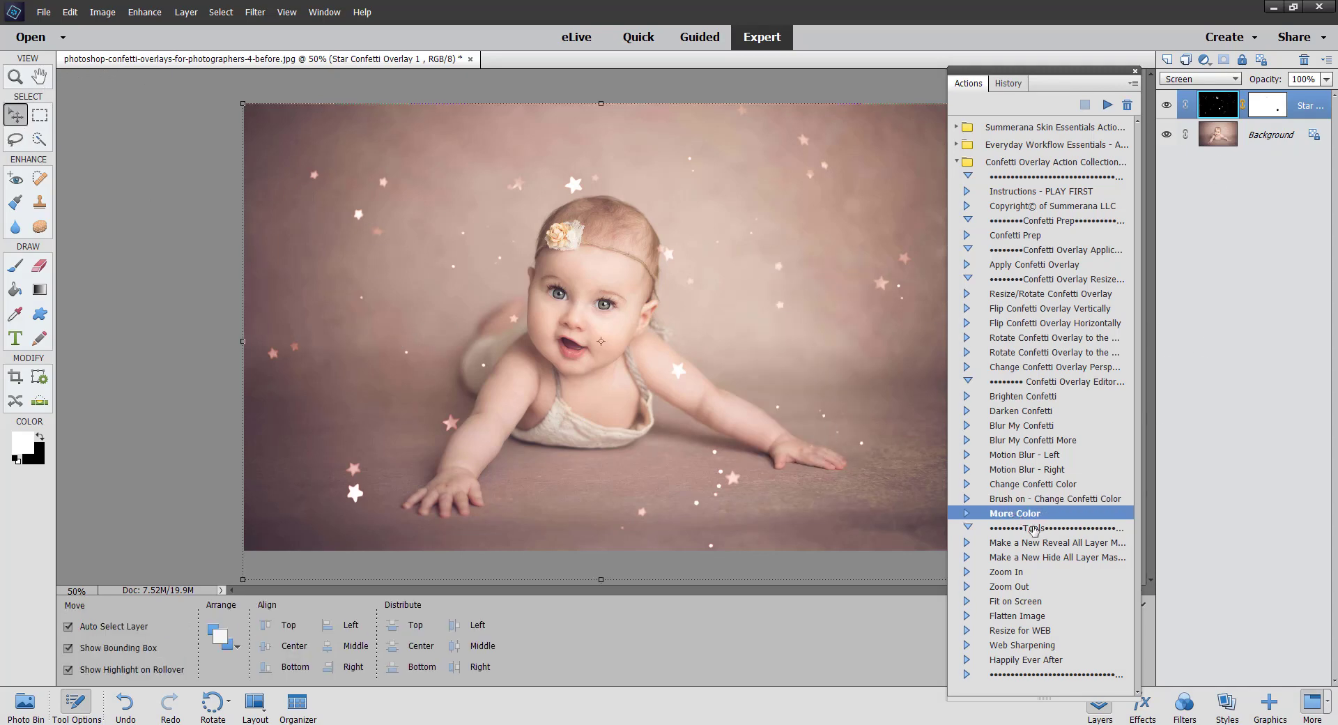
pyautogui.click(1032, 545)
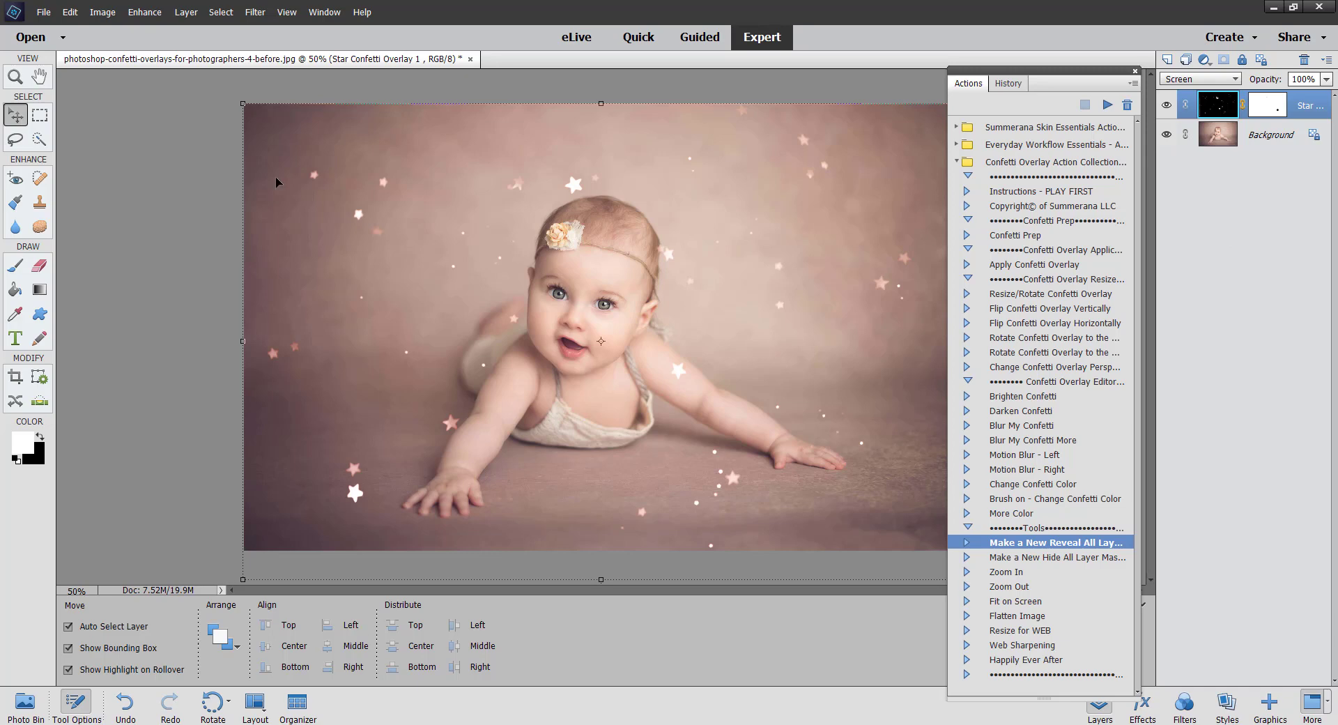
pyautogui.moveTo(1078, 73); pyautogui.dragTo(1106, 60)
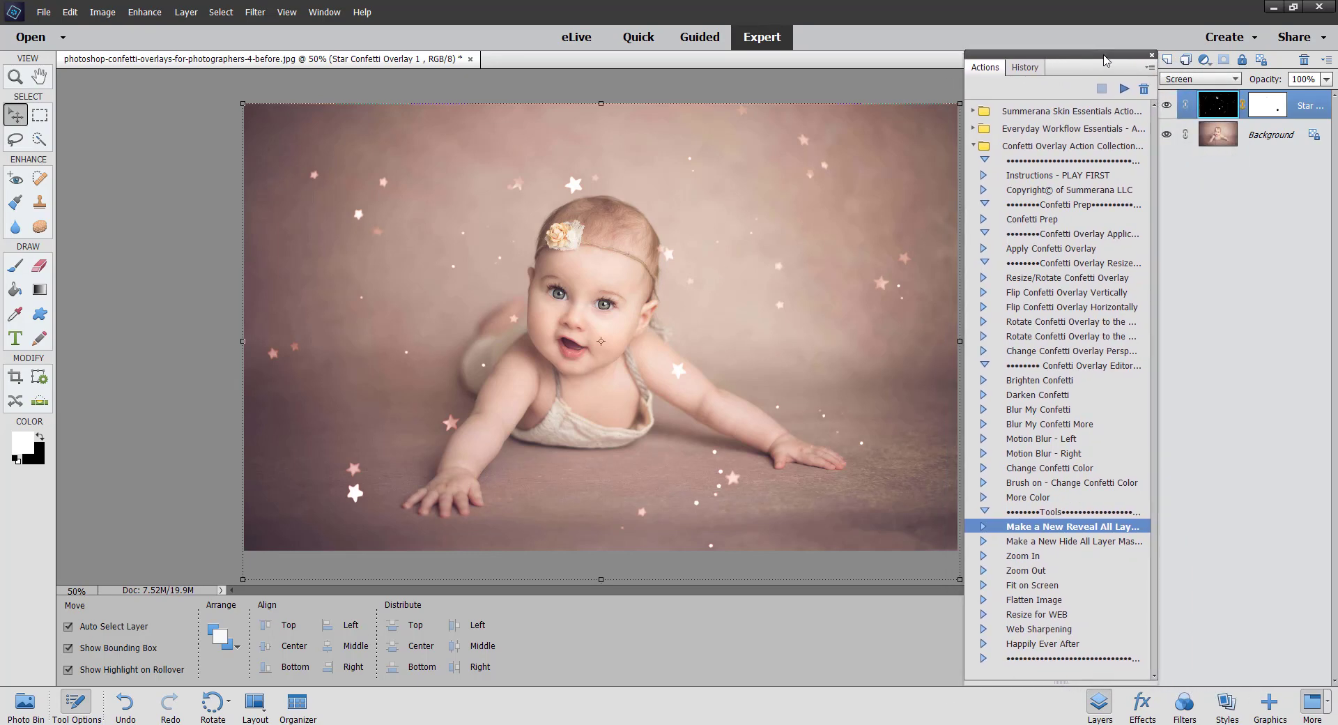